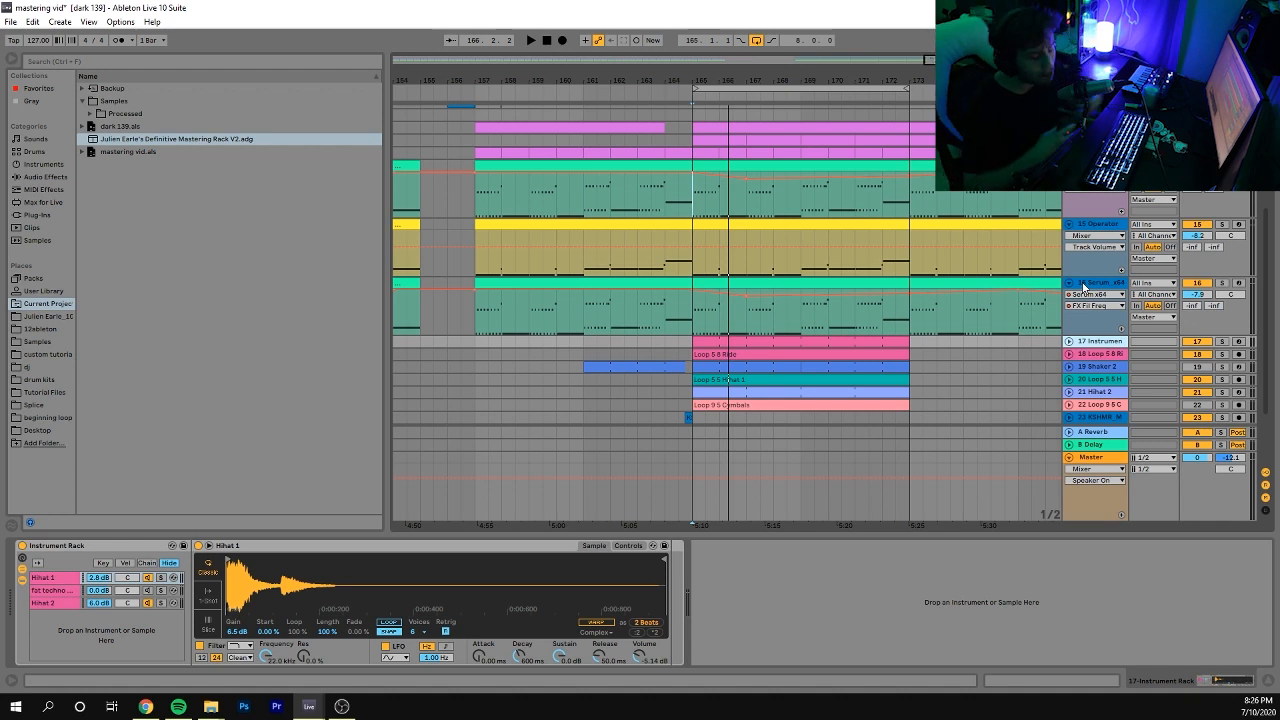
# Hide the device view and select the Definitive Mastering Rack V2 preset in the current project's files
pyautogui.click(815, 571)
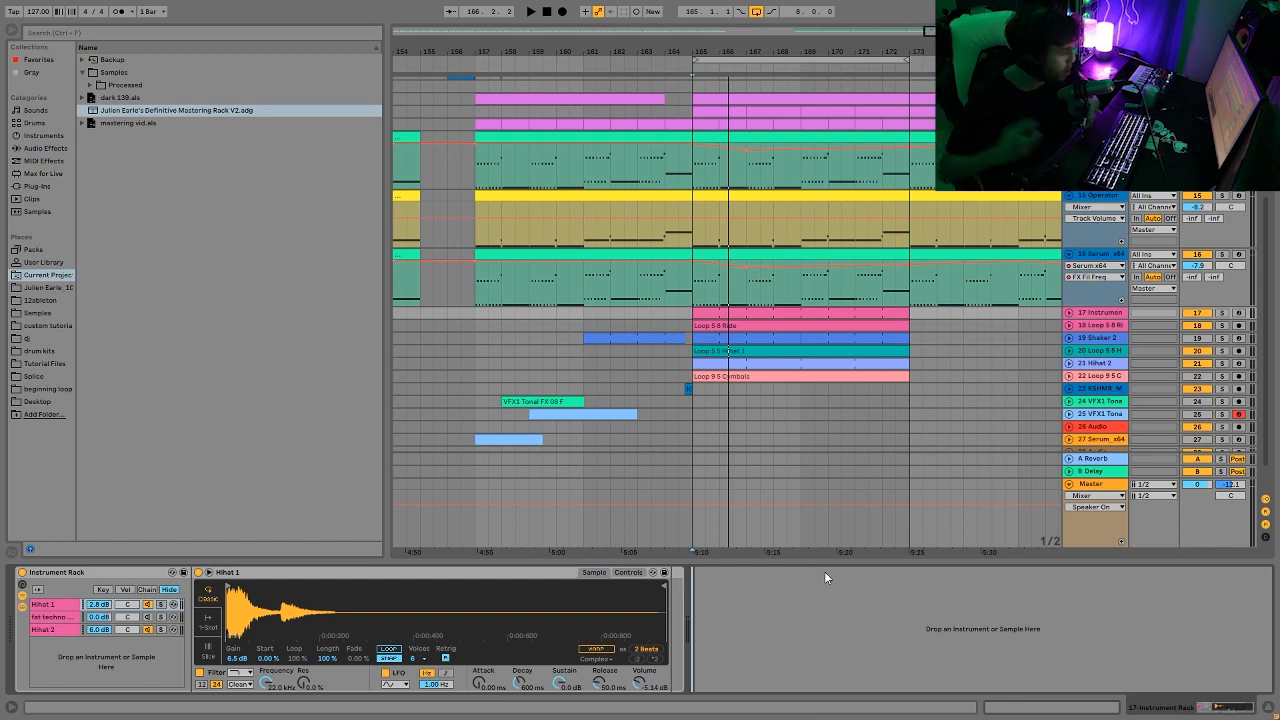
pyautogui.click(1268, 709)
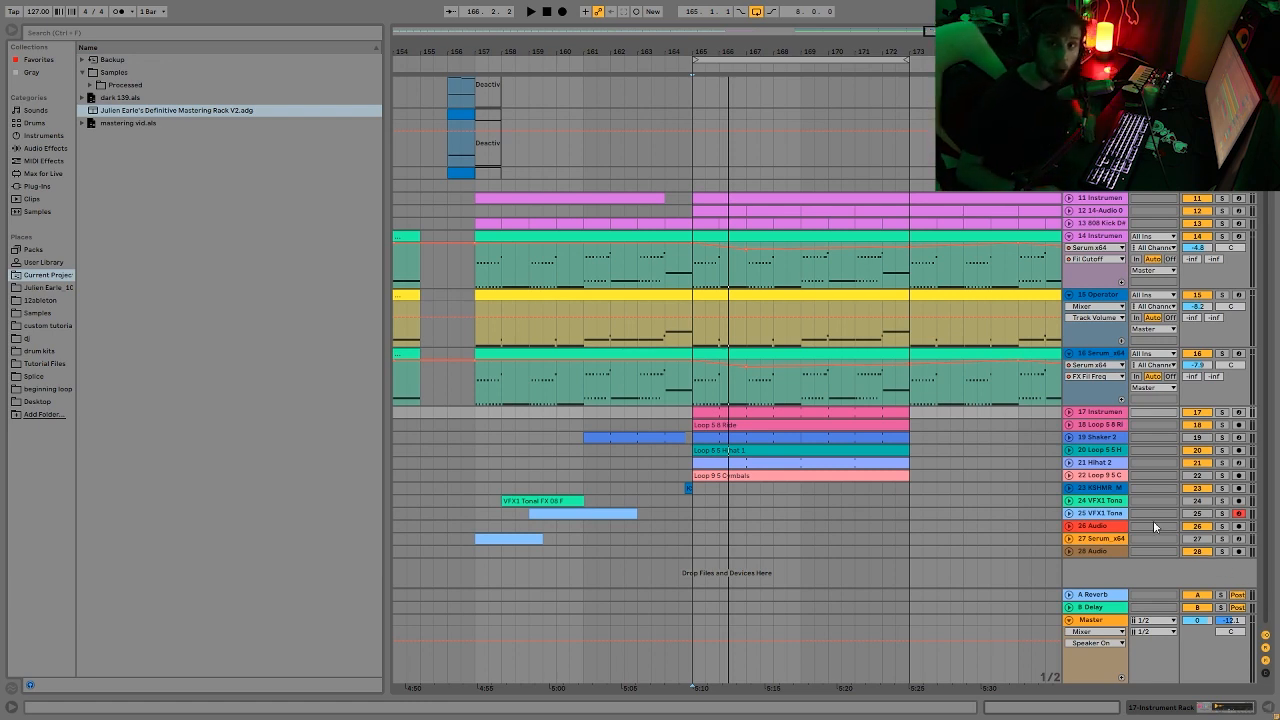
pyautogui.click(1085, 237)
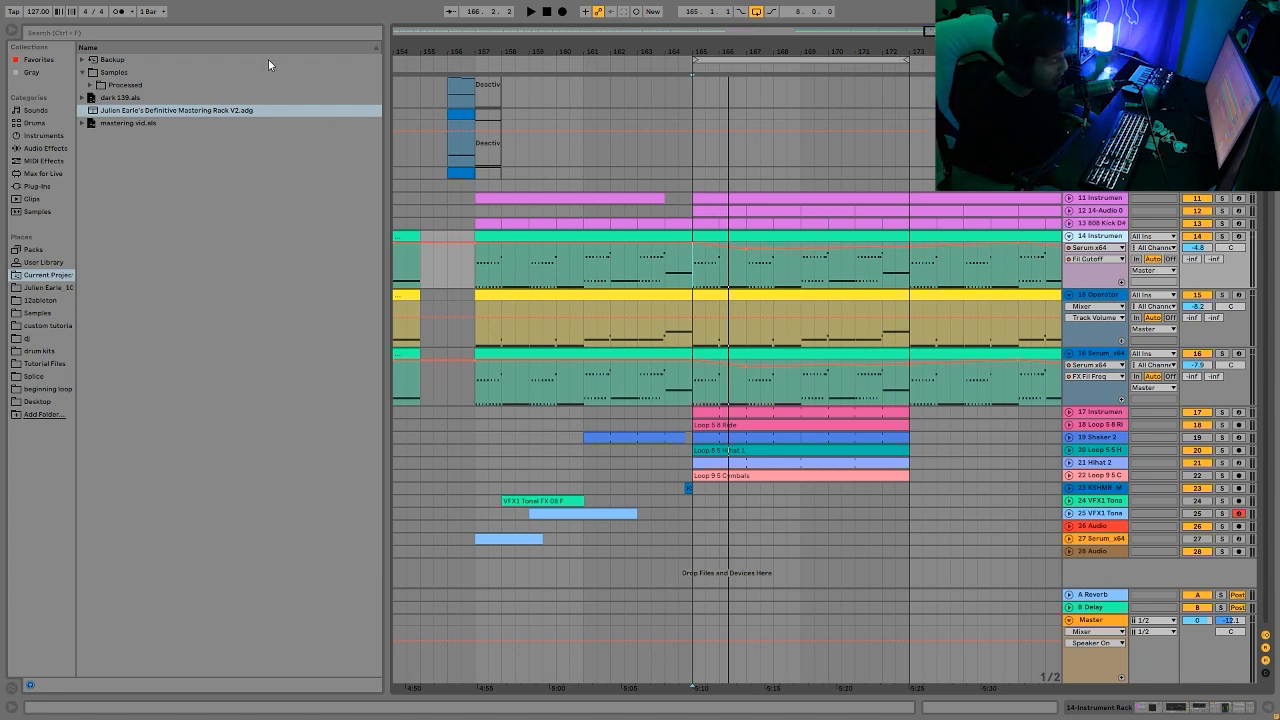
pyautogui.click(166, 112)
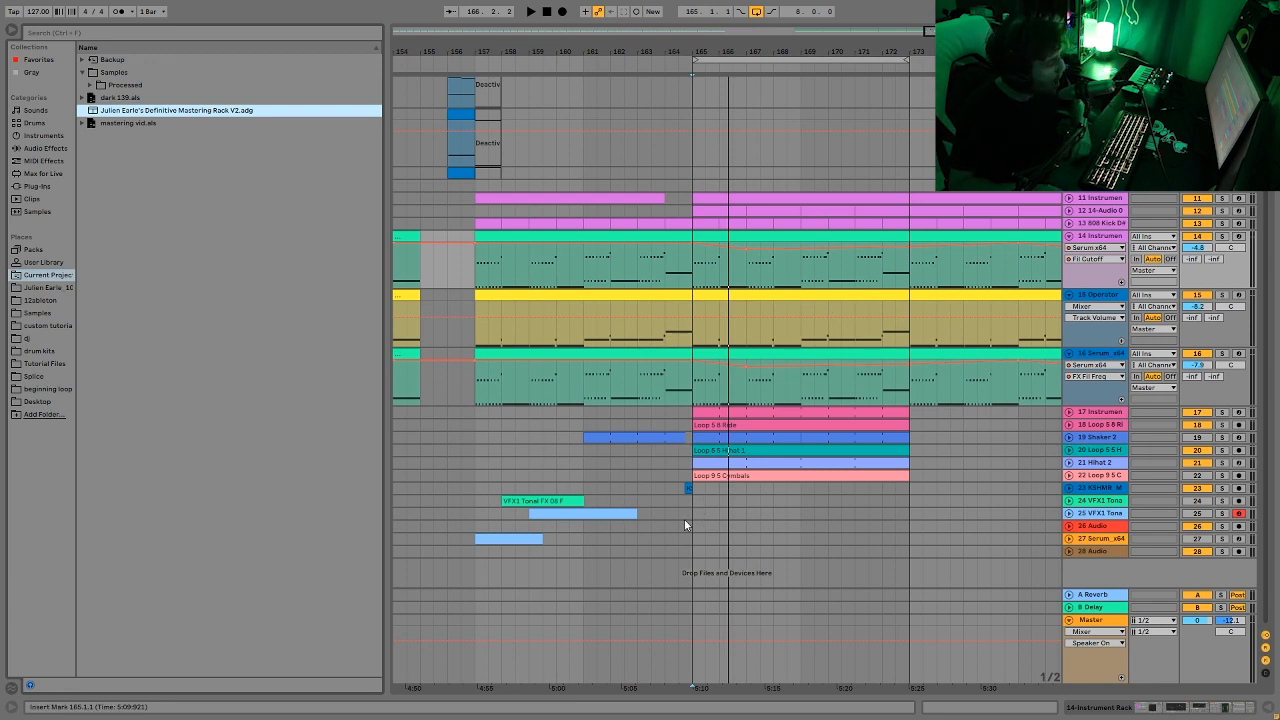
# Listen to the full arrangement from bar 163, and again from bar 171
pyautogui.click(643, 462)
pyautogui.press('space')
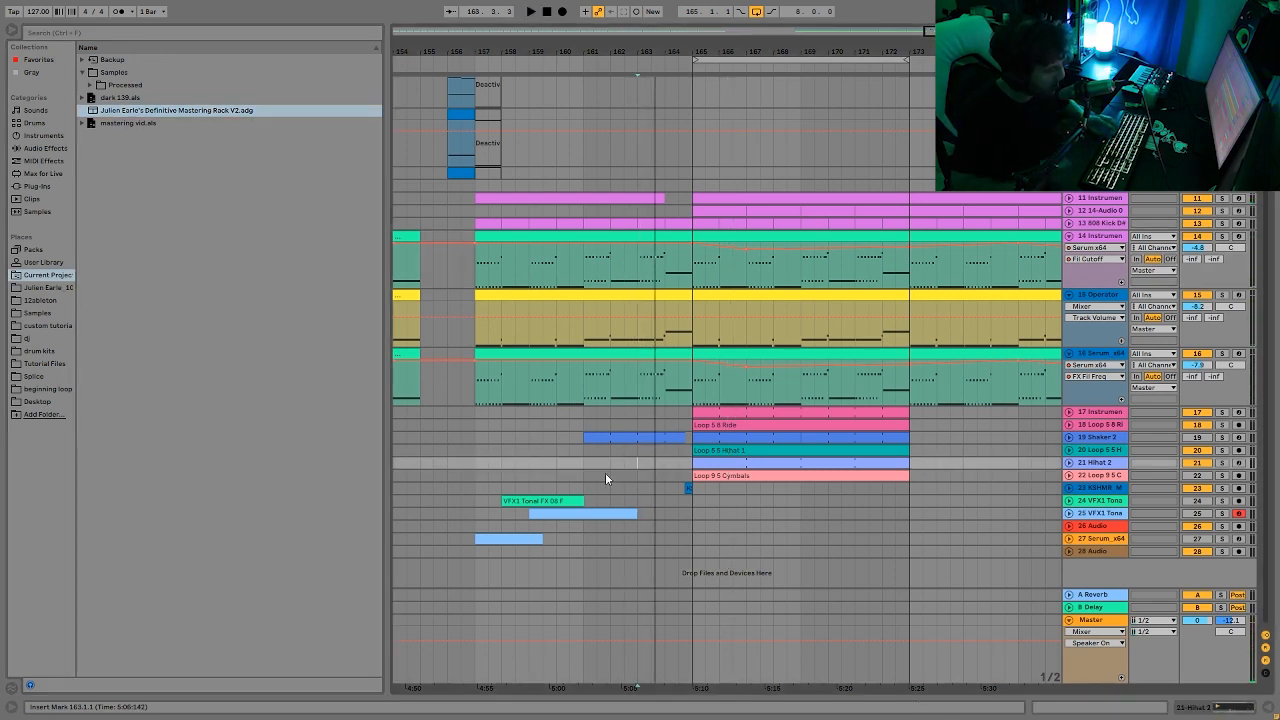
pyautogui.press('space')
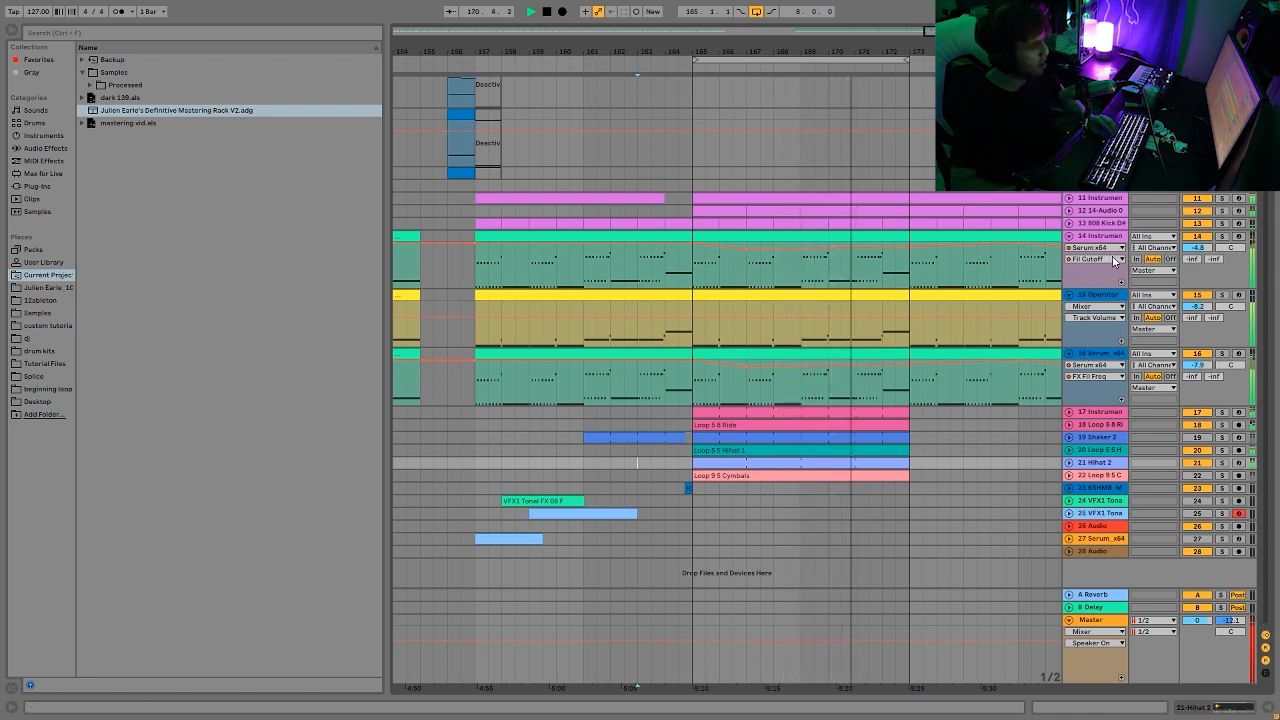
pyautogui.press('space')
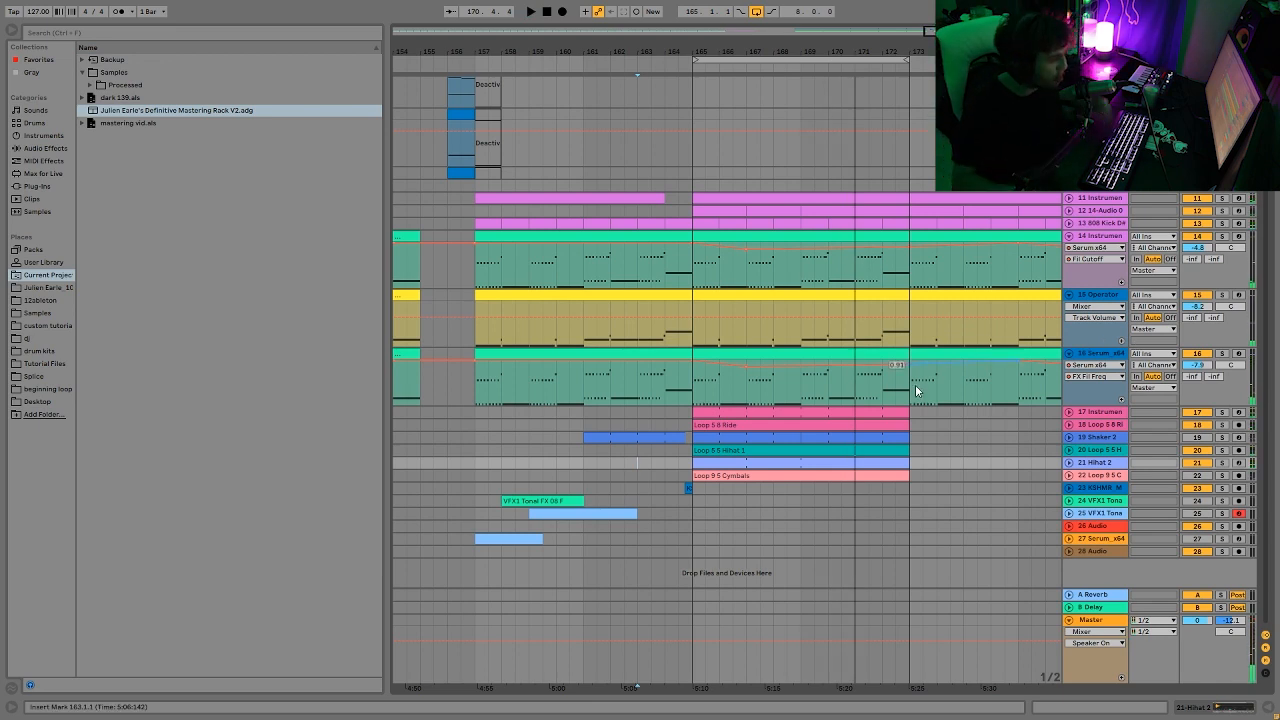
pyautogui.click(851, 388)
pyautogui.press('space')
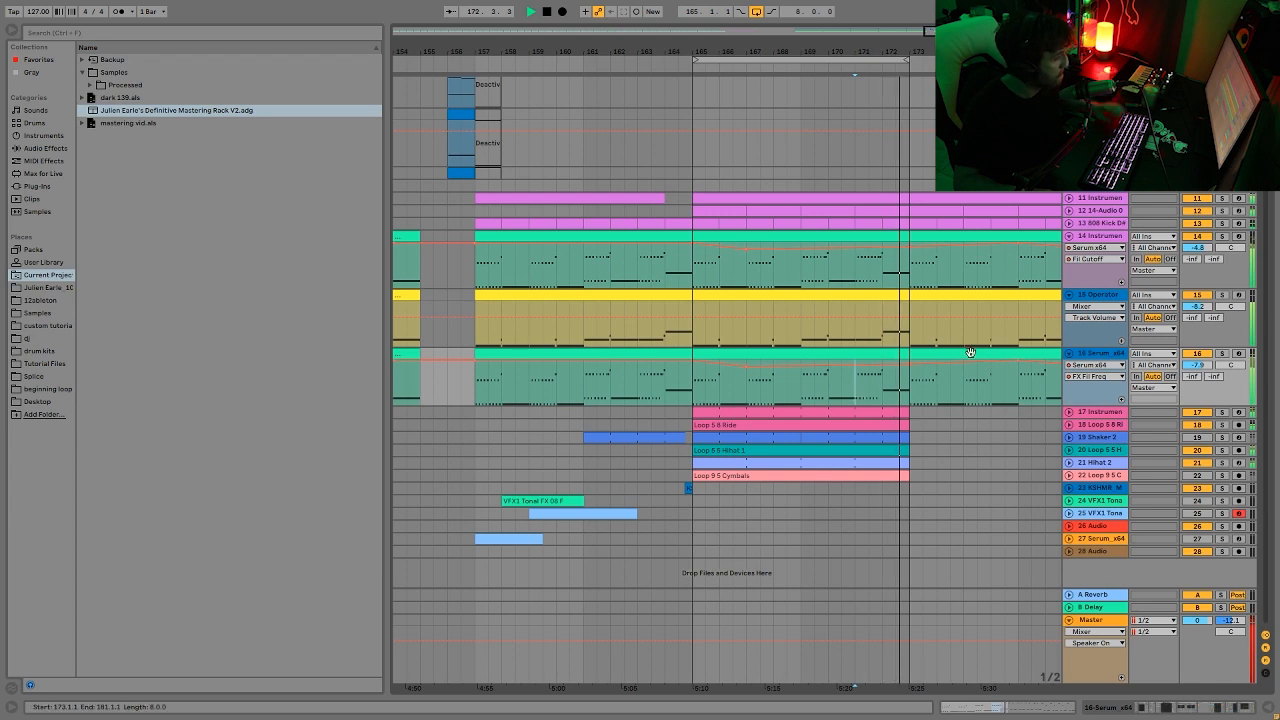
pyautogui.press('space')
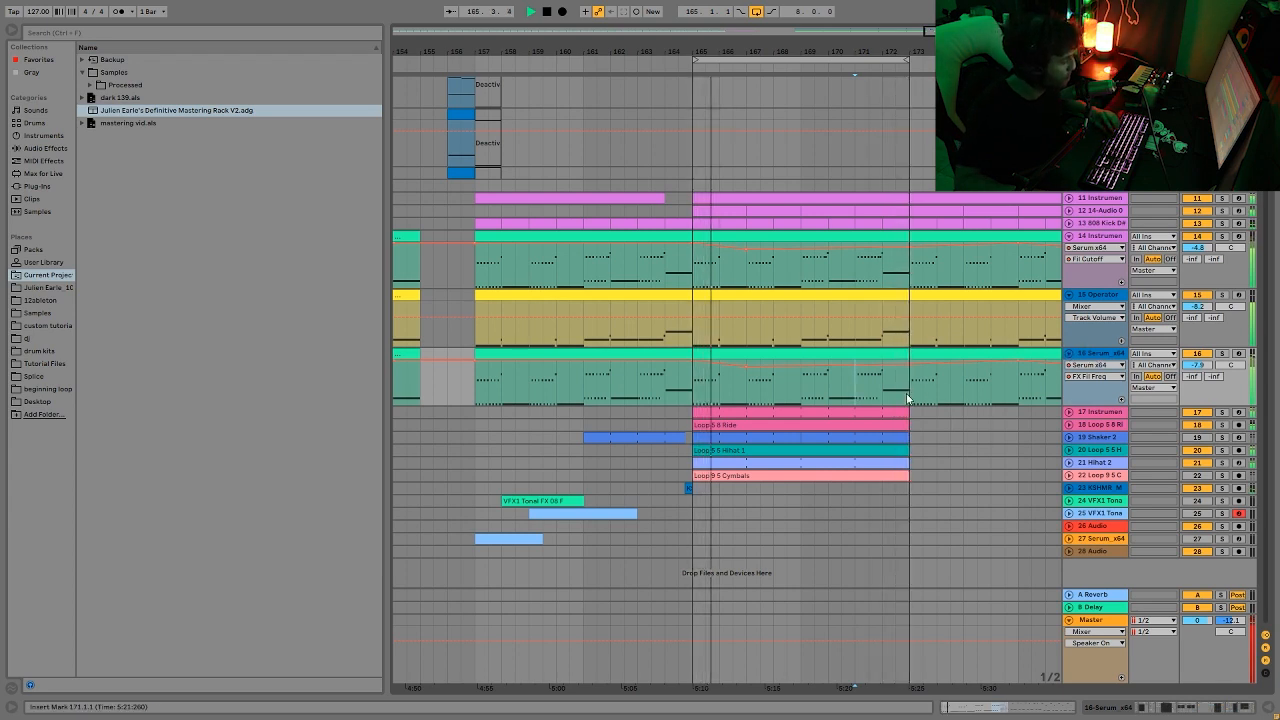
pyautogui.click(858, 350)
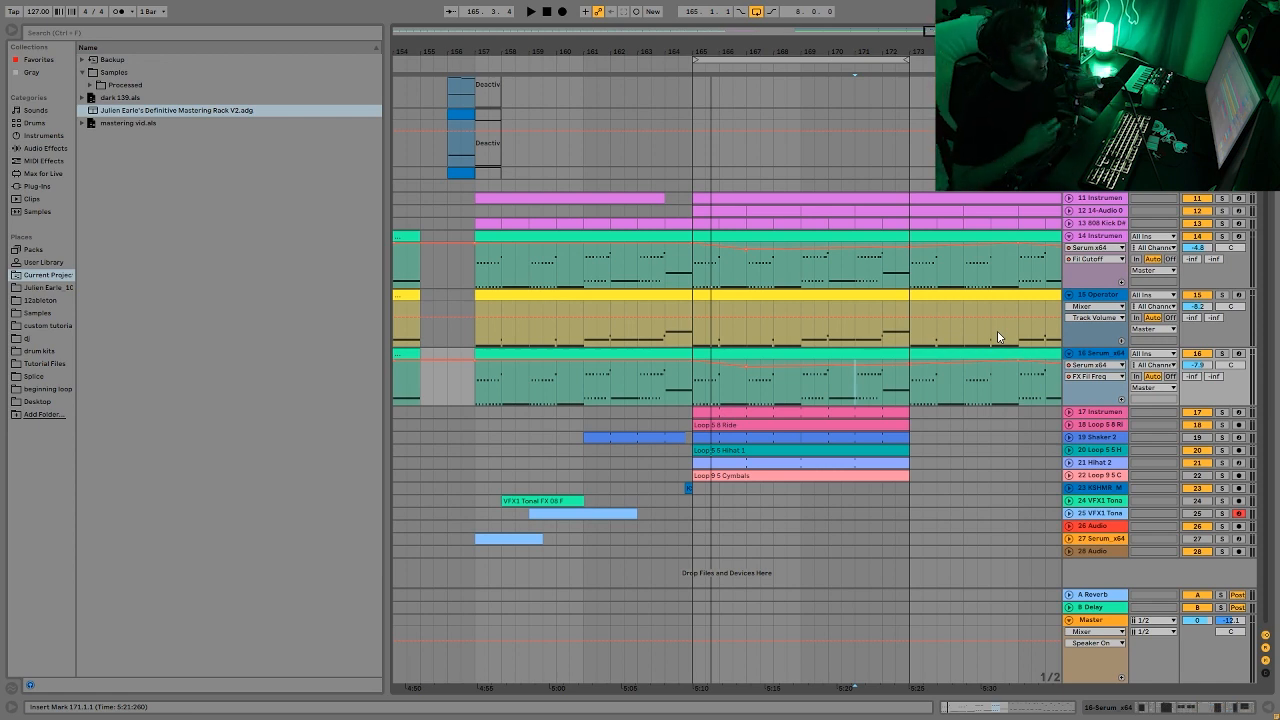
# Solo tracks 14, 15 Operator and 16 Serum_x64 together and start playback from bar 171
pyautogui.click(1092, 348)
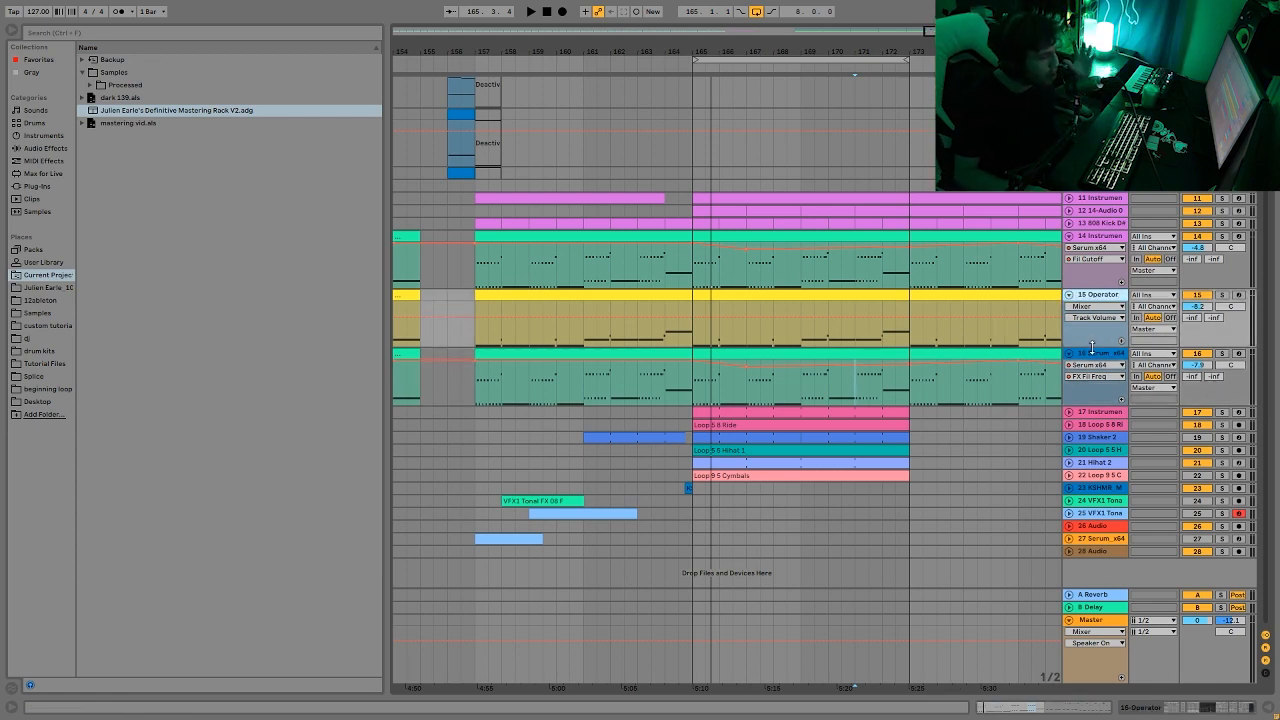
pyautogui.click(1093, 356)
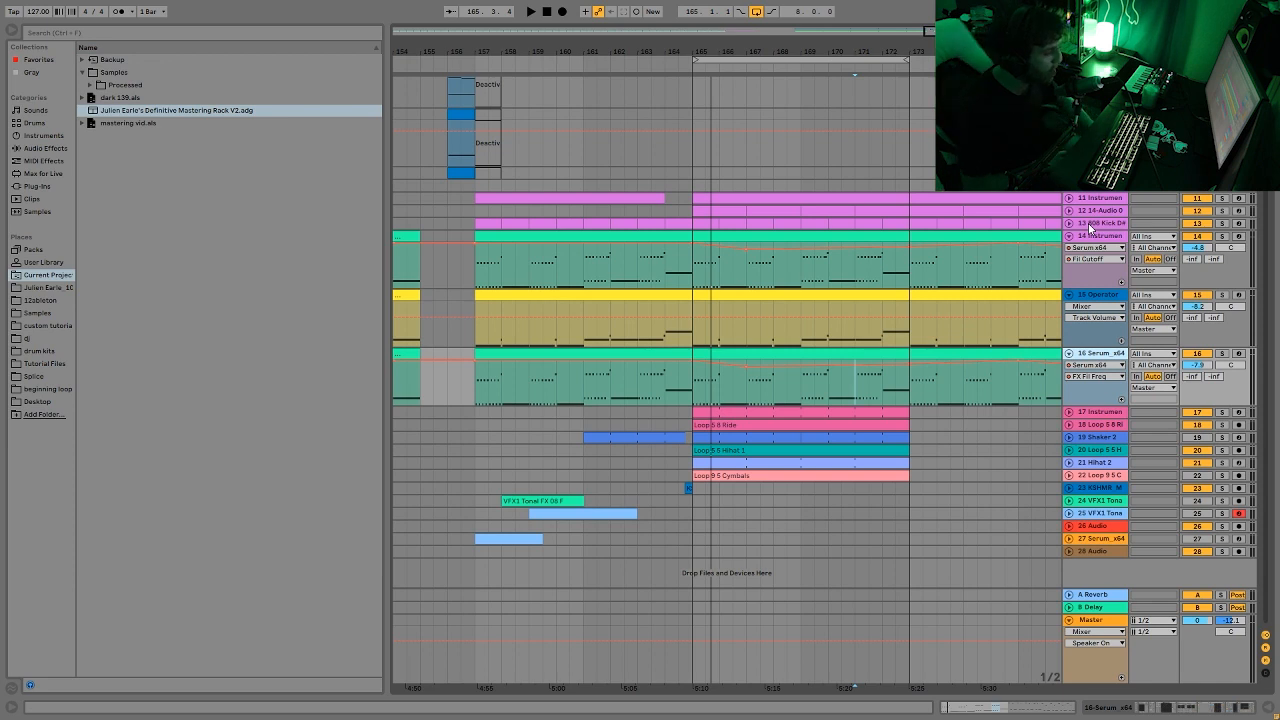
pyautogui.click(1221, 236)
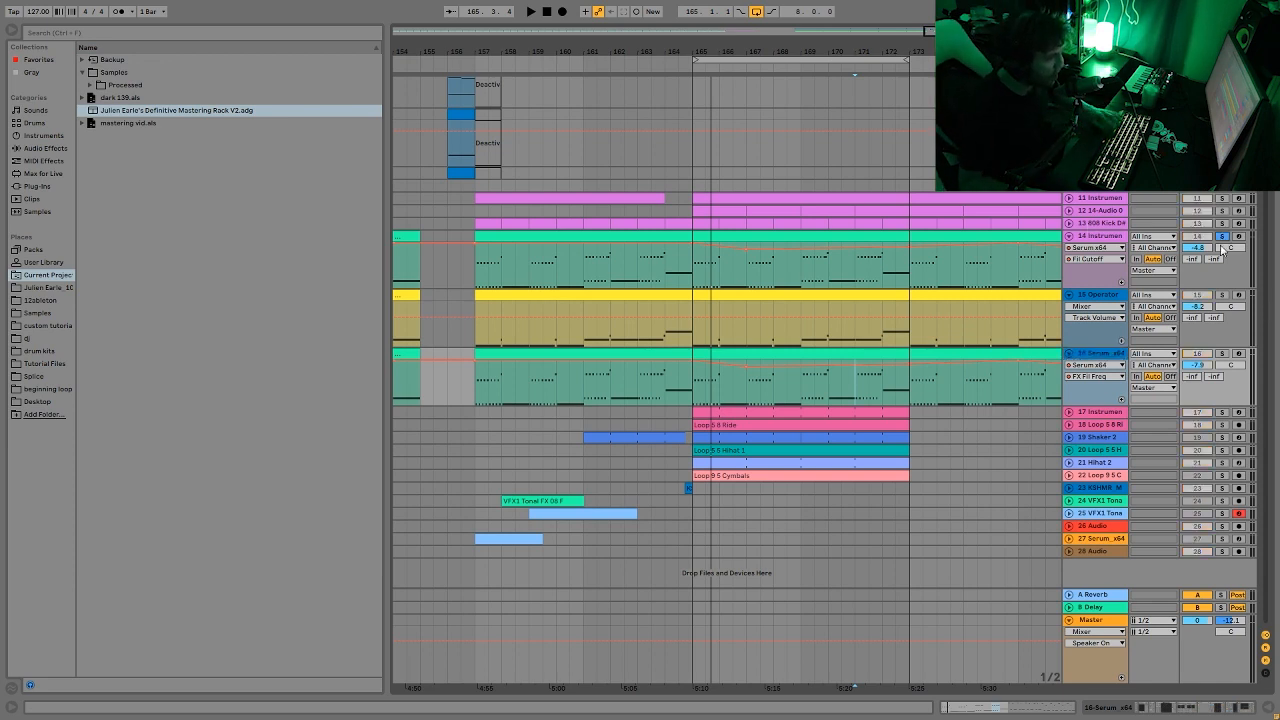
pyautogui.click(1221, 295)
pyautogui.click(1221, 353)
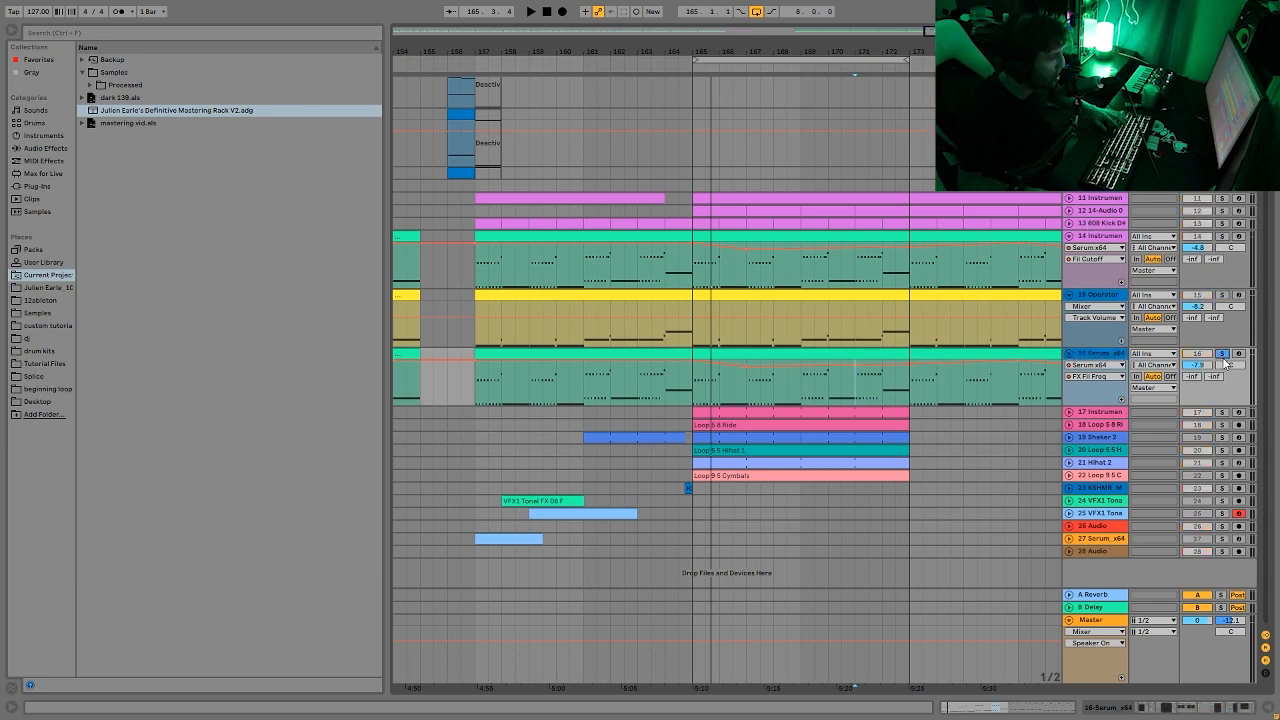
pyautogui.keyDown('ctrl'); pyautogui.click(1221, 295); pyautogui.keyUp('ctrl')
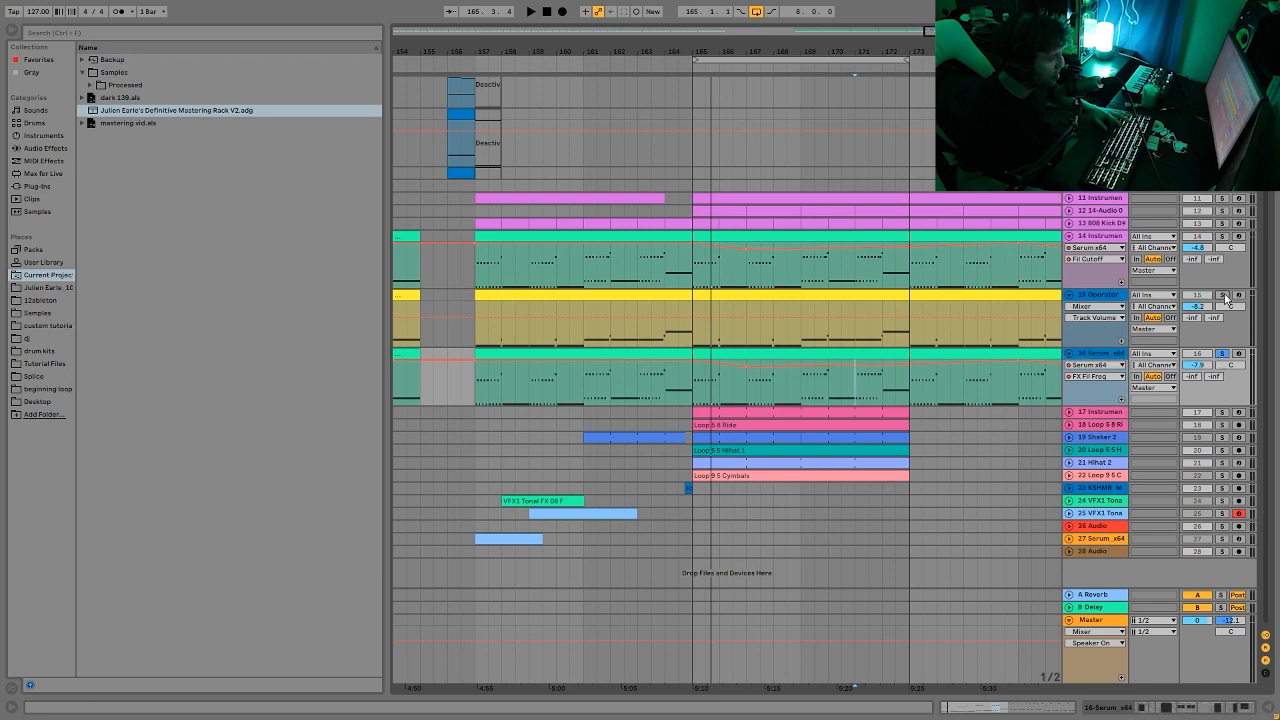
pyautogui.keyDown('ctrl'); pyautogui.click(1221, 236); pyautogui.keyUp('ctrl')
pyautogui.press('space')
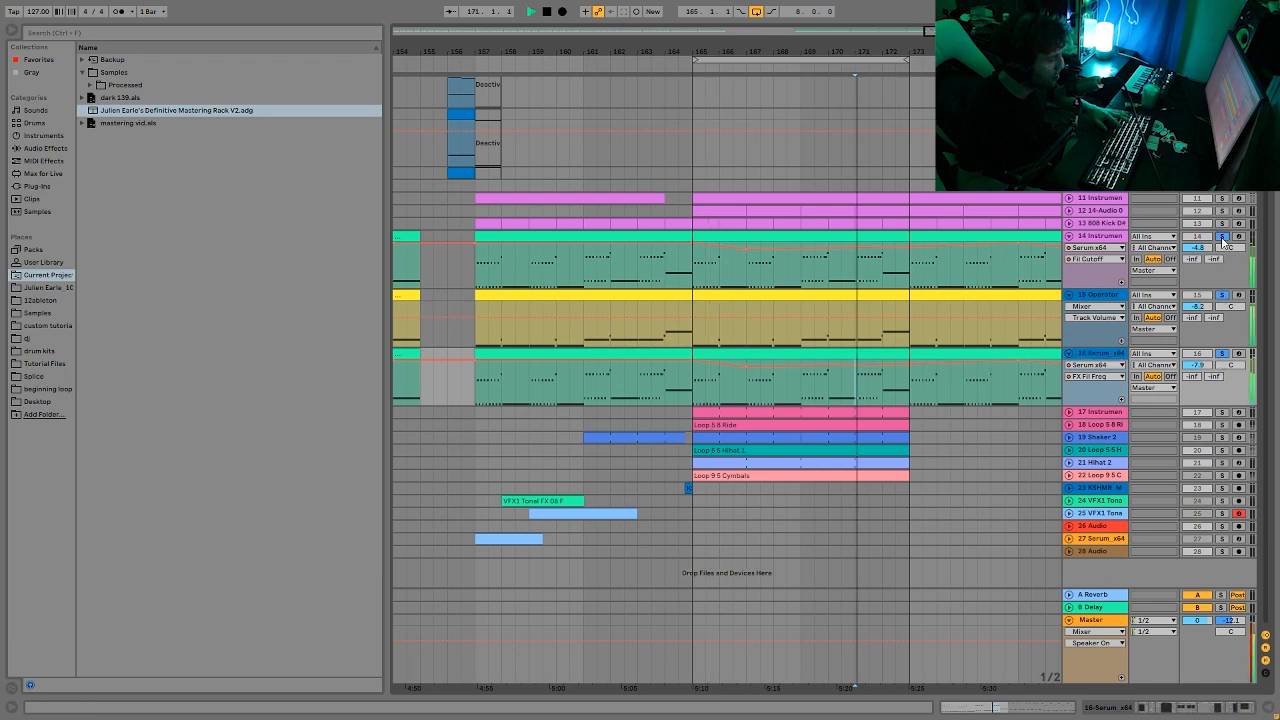
# Play the three soloed synth tracks from the track 14 clip at bar 165 and clear their solos
pyautogui.click(857, 233)
pyautogui.press('space')
pyautogui.press('space')
pyautogui.press('space')
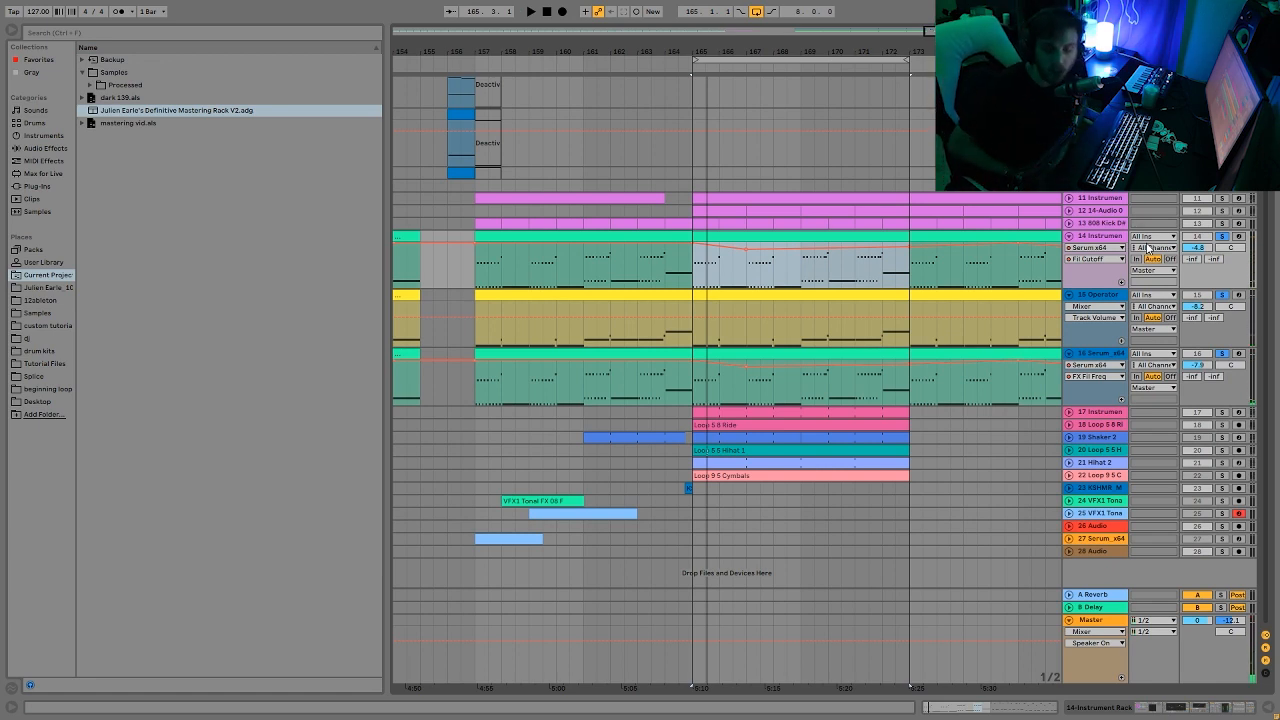
pyautogui.click(1223, 294)
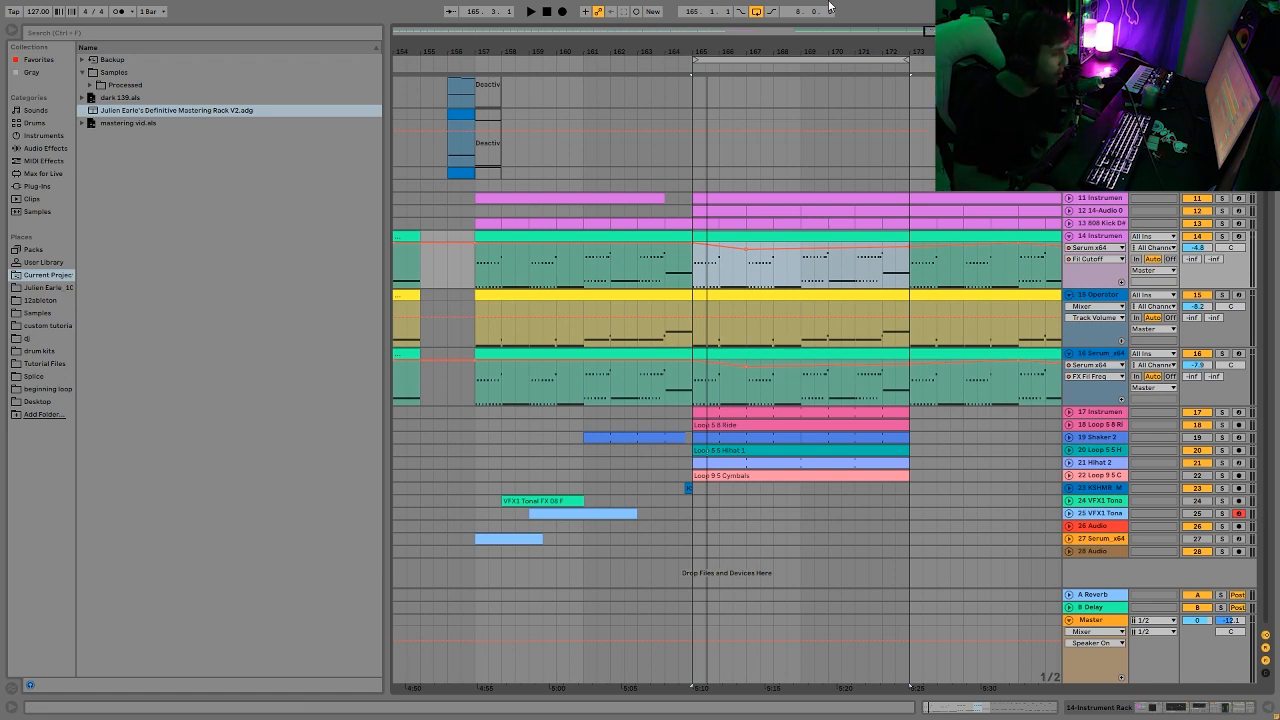
# Solo kick track 11, show its device chain and listen to it from bar 165
pyautogui.click(1081, 237)
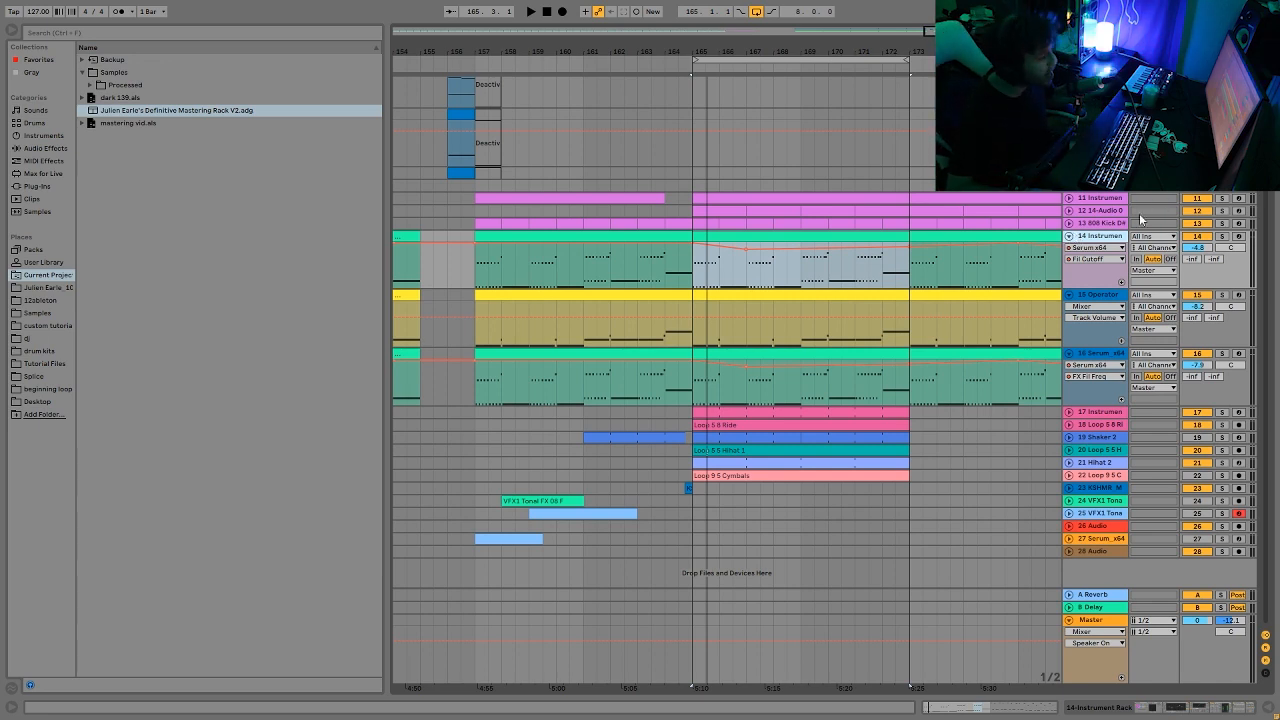
pyautogui.click(1220, 198)
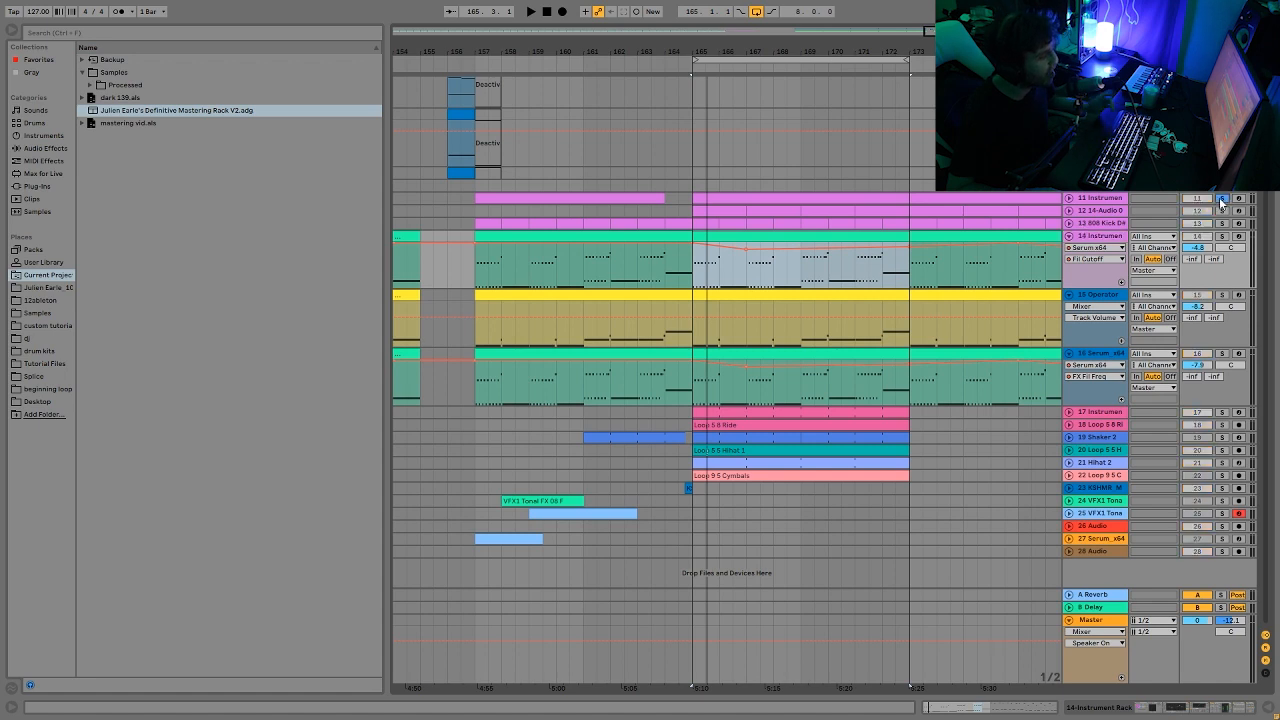
pyautogui.doubleClick(1092, 198)
pyautogui.press('space')
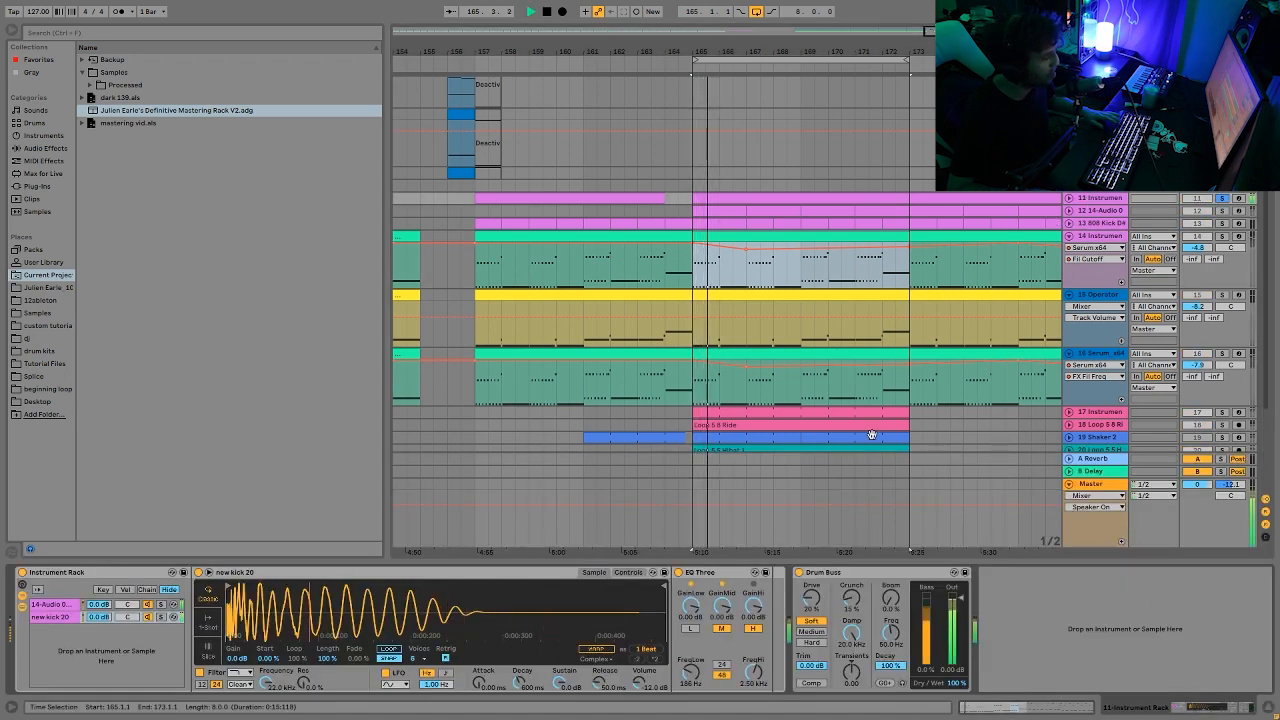
pyautogui.press('space')
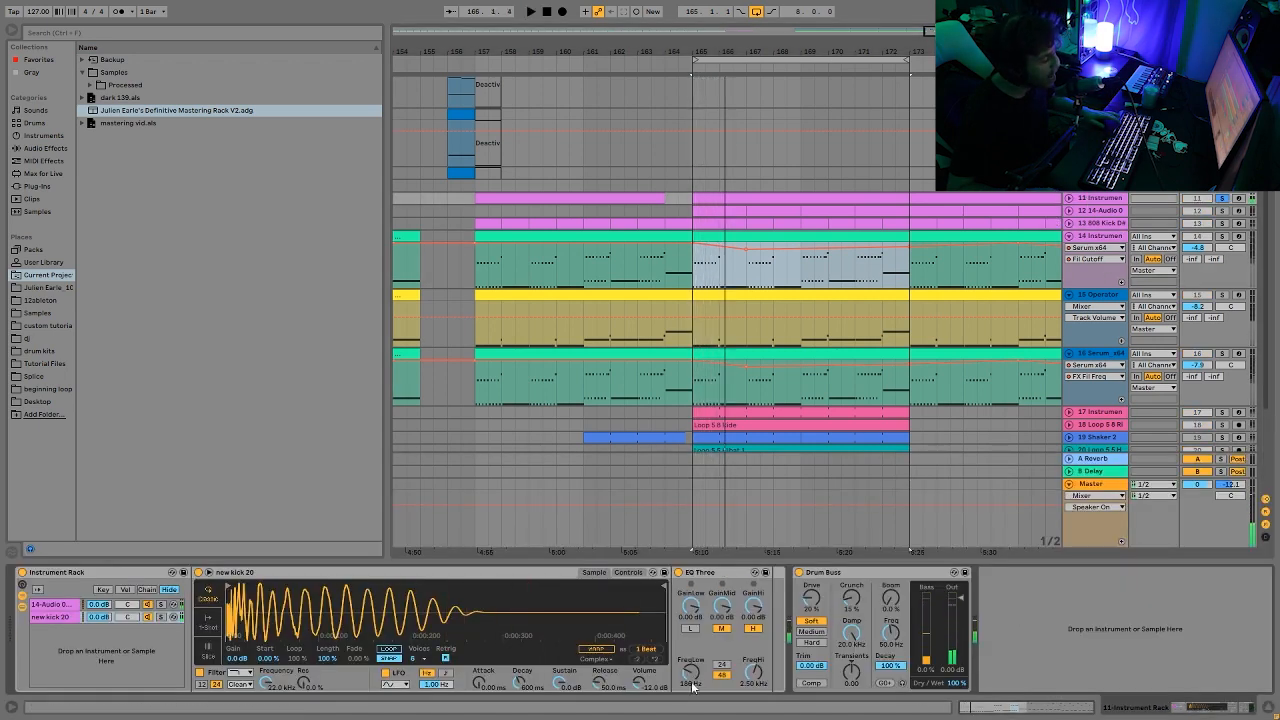
# Inspect the 14-Audio and new kick 20 chains in the kick's Instrument Rack and play the kick again
pyautogui.click(53, 605)
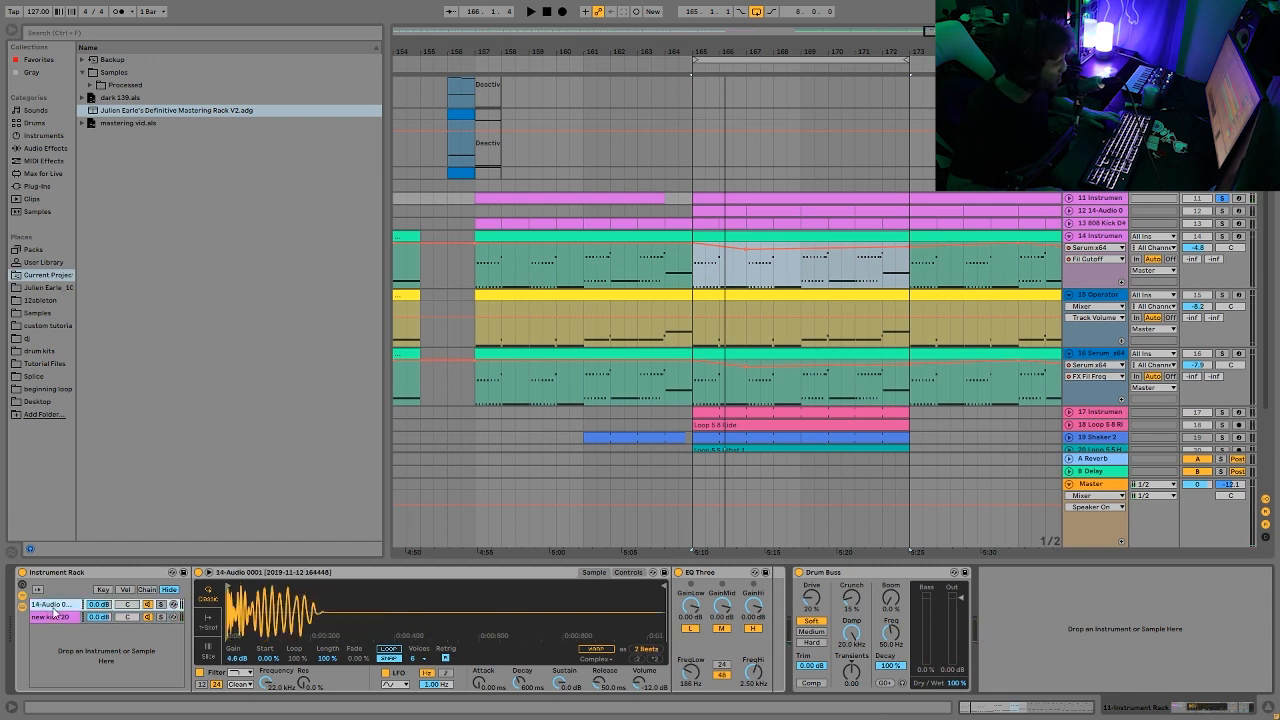
pyautogui.click(53, 617)
pyautogui.press('space')
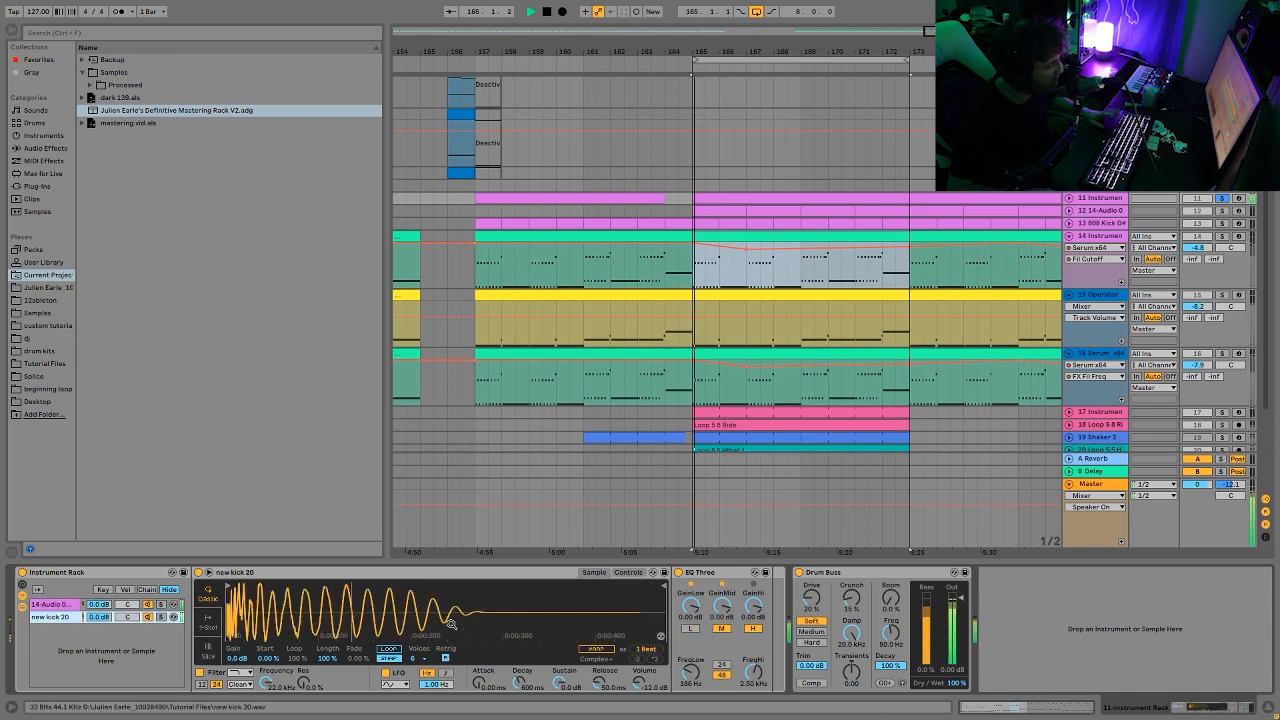
pyautogui.press('space')
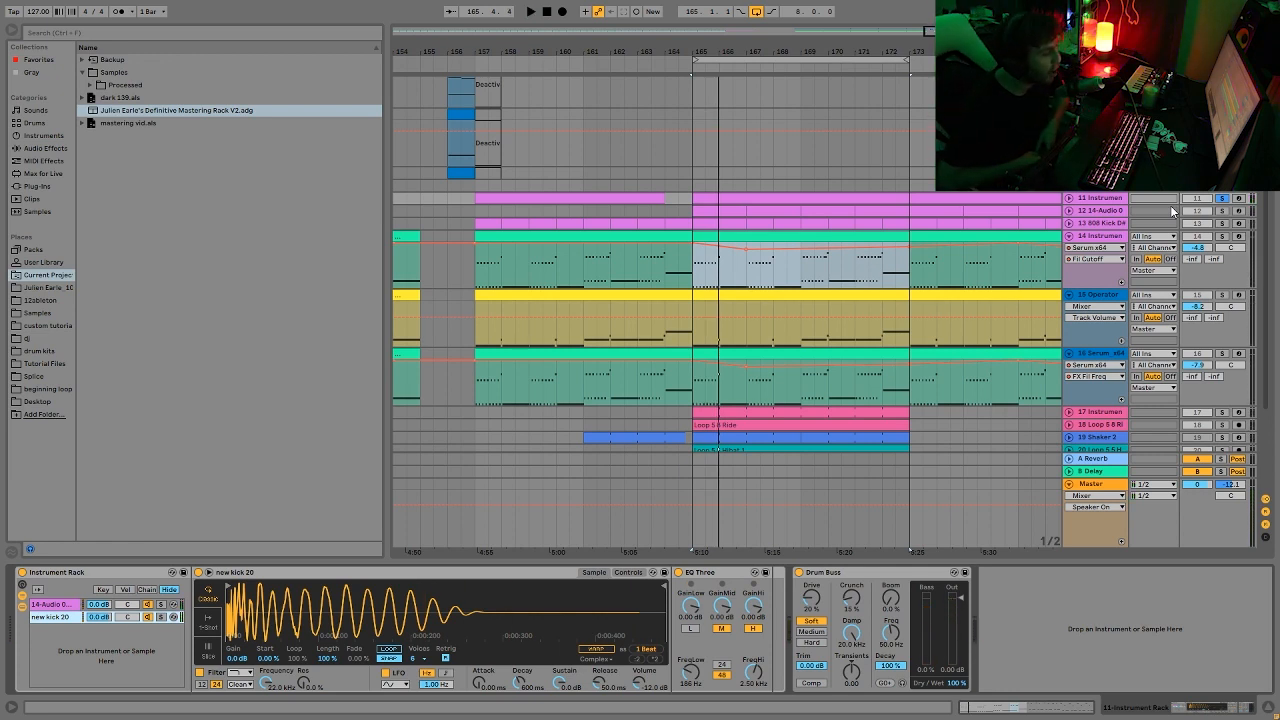
# Select kick track 11, remove its solo and play the full mix from bar 165
pyautogui.click(1112, 199)
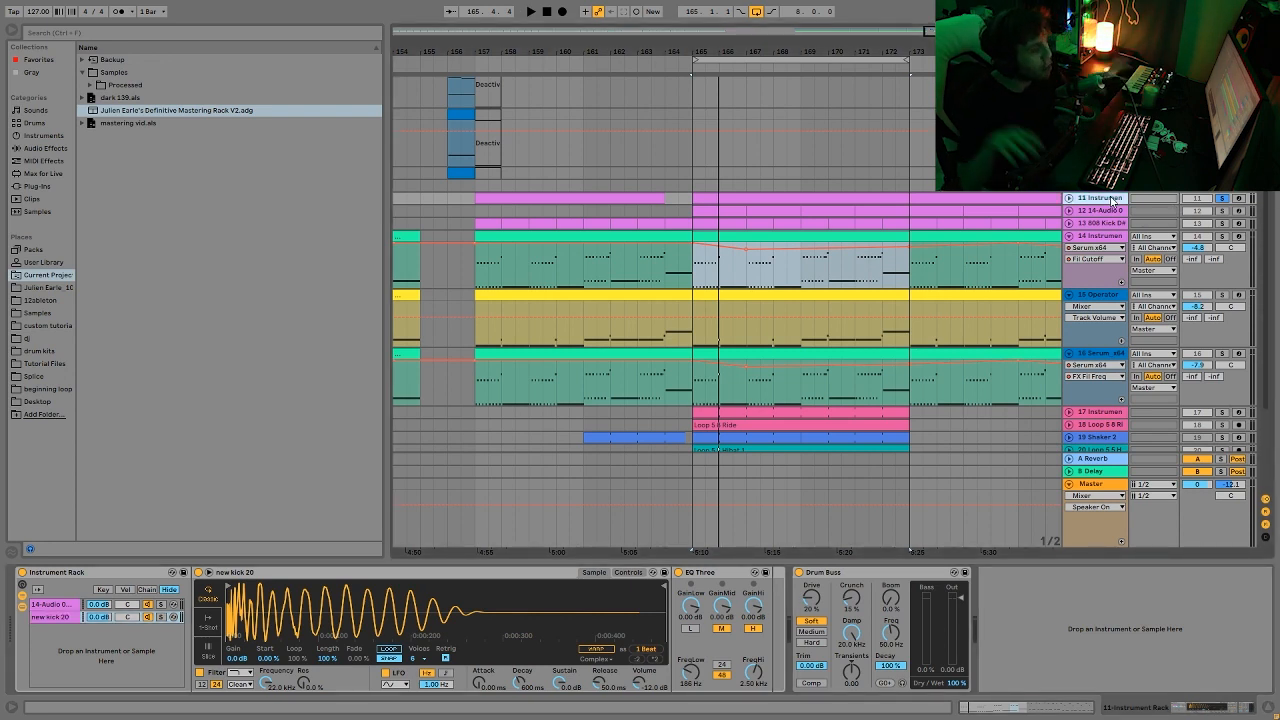
pyautogui.scroll(-3, 1108, 276)
pyautogui.scroll(-2, 1108, 276)
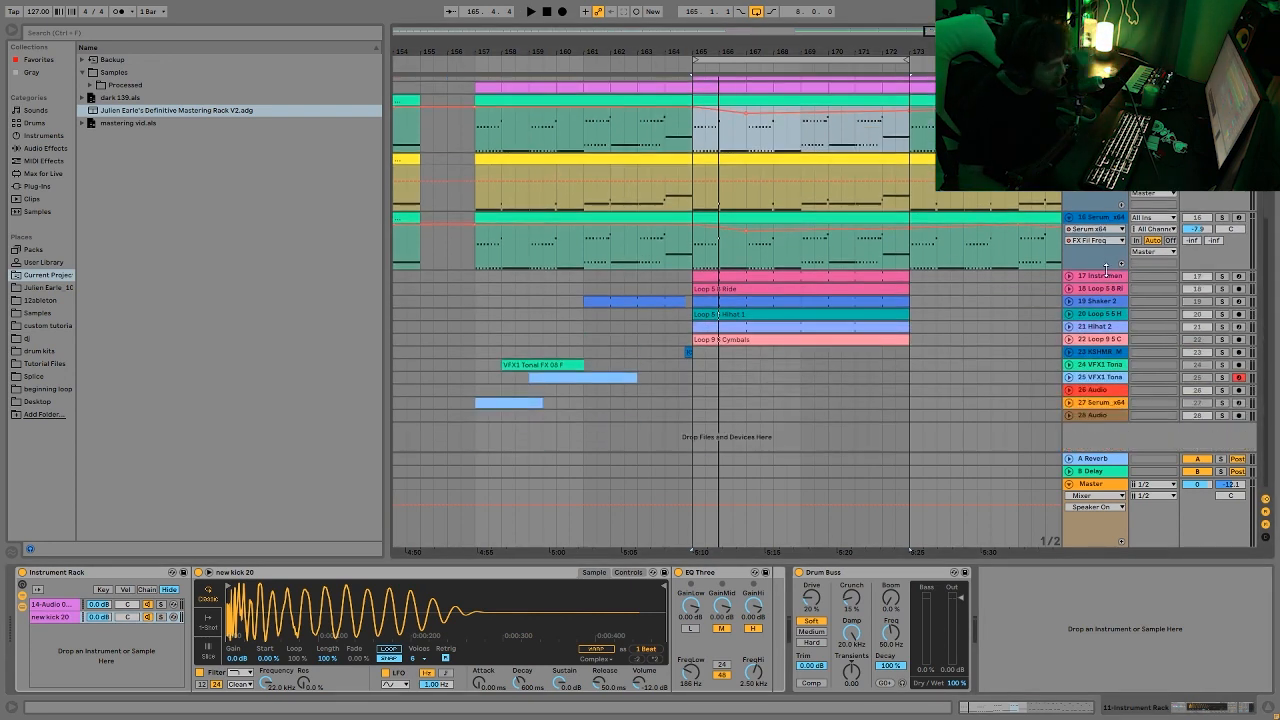
pyautogui.scroll(4, 1105, 266)
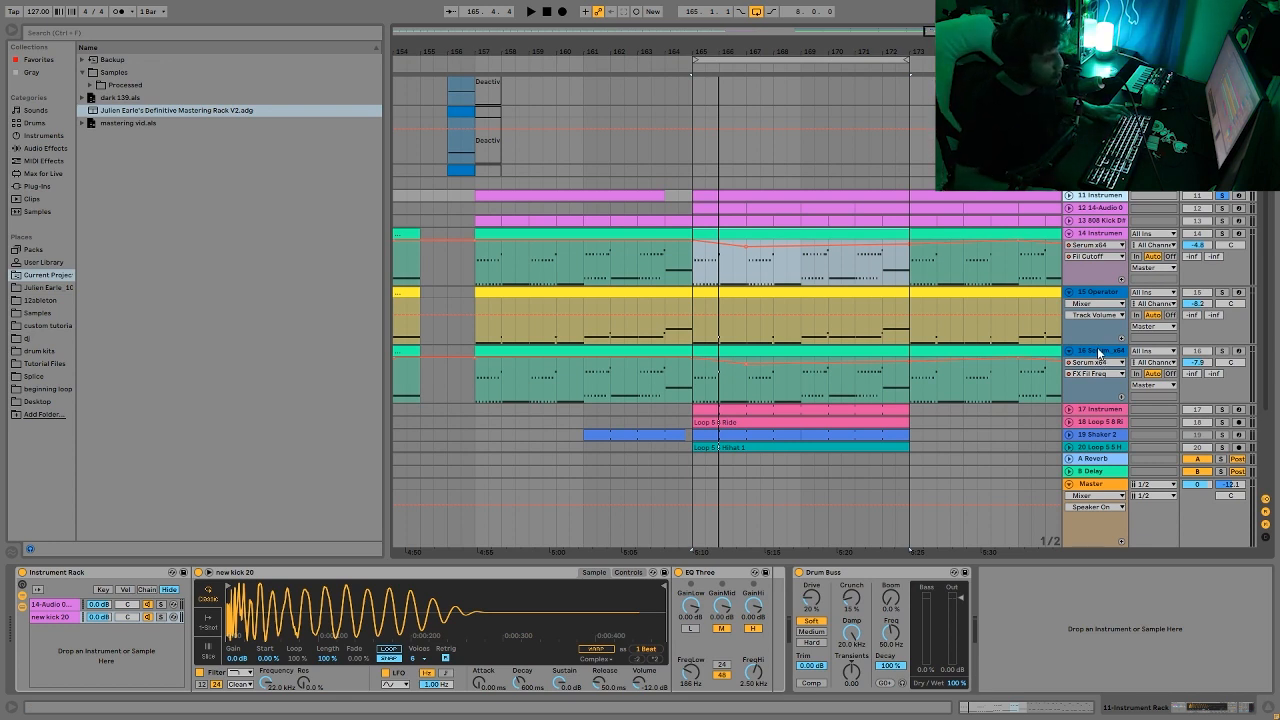
pyautogui.press('space')
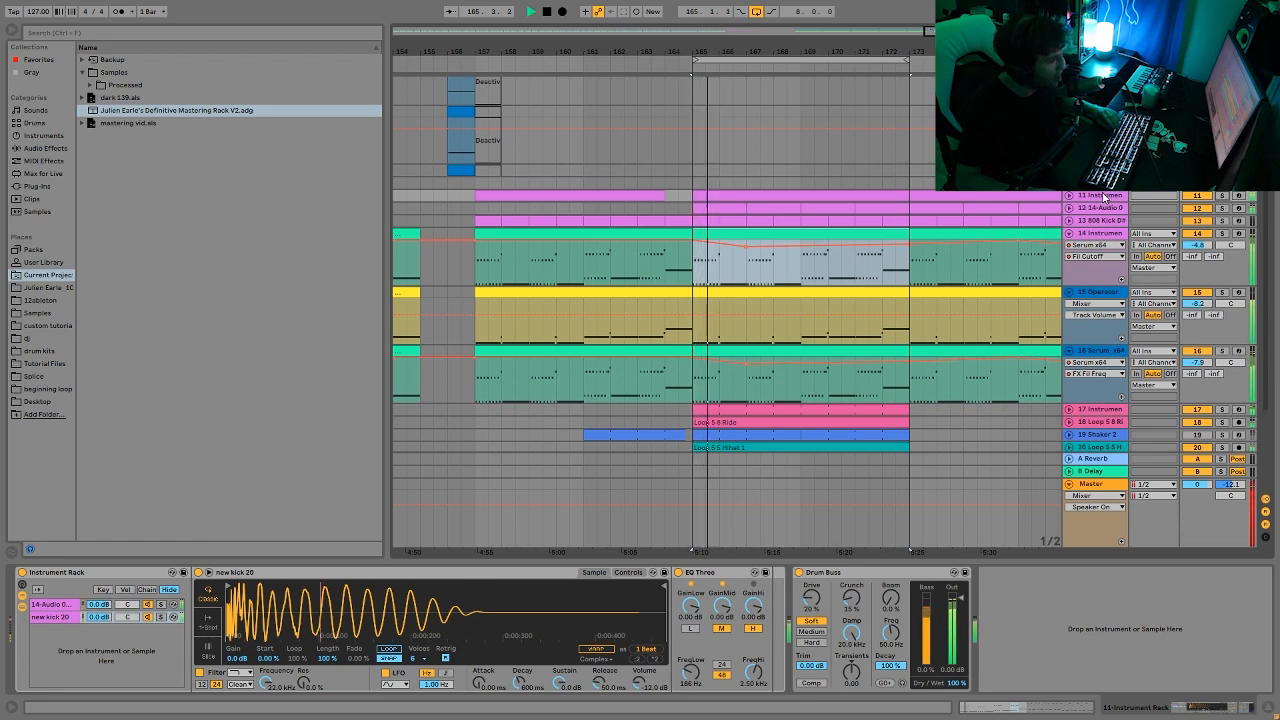
pyautogui.press('space')
# Solo percussion tracks 17, 18, 20 and 21 together and listen to them from bar 165
pyautogui.scroll(-4, 1072, 405)
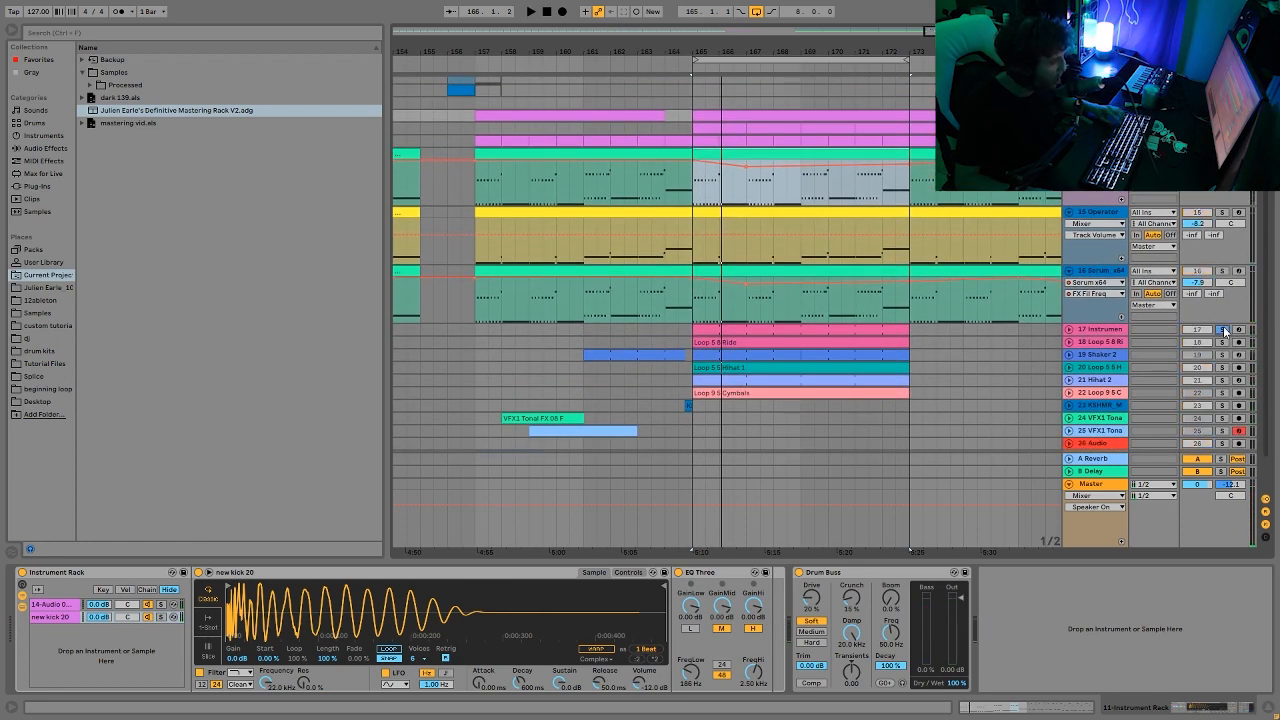
pyautogui.press('space')
pyautogui.keyDown('ctrl'); pyautogui.click(1223, 343); pyautogui.keyUp('ctrl')
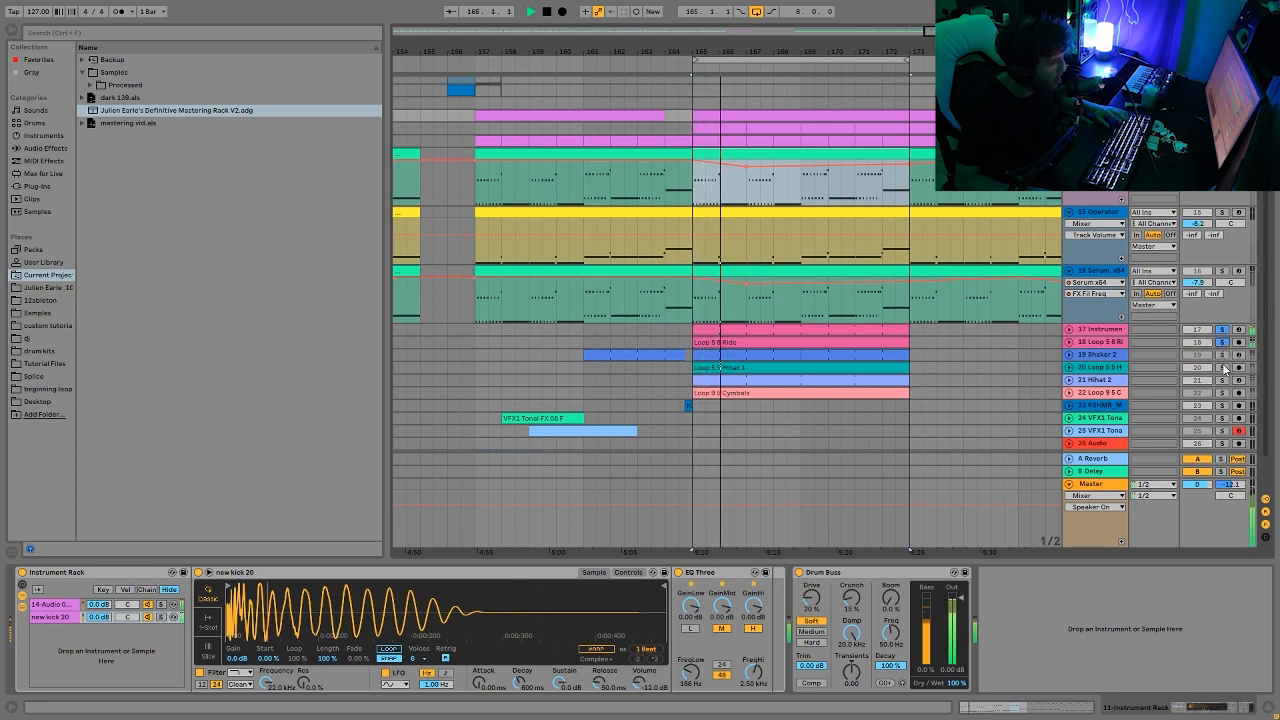
pyautogui.keyDown('ctrl'); pyautogui.click(1223, 368); pyautogui.keyUp('ctrl')
pyautogui.keyDown('ctrl'); pyautogui.click(1222, 381); pyautogui.keyUp('ctrl')
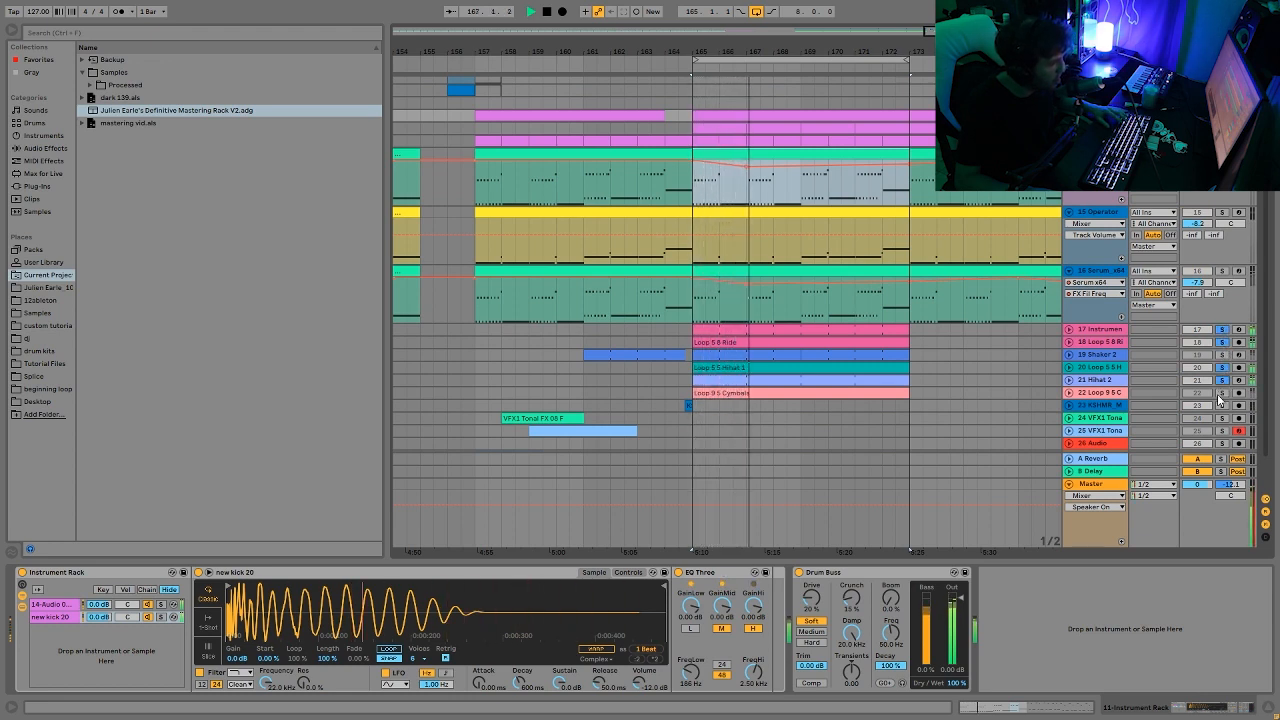
pyautogui.press('space')
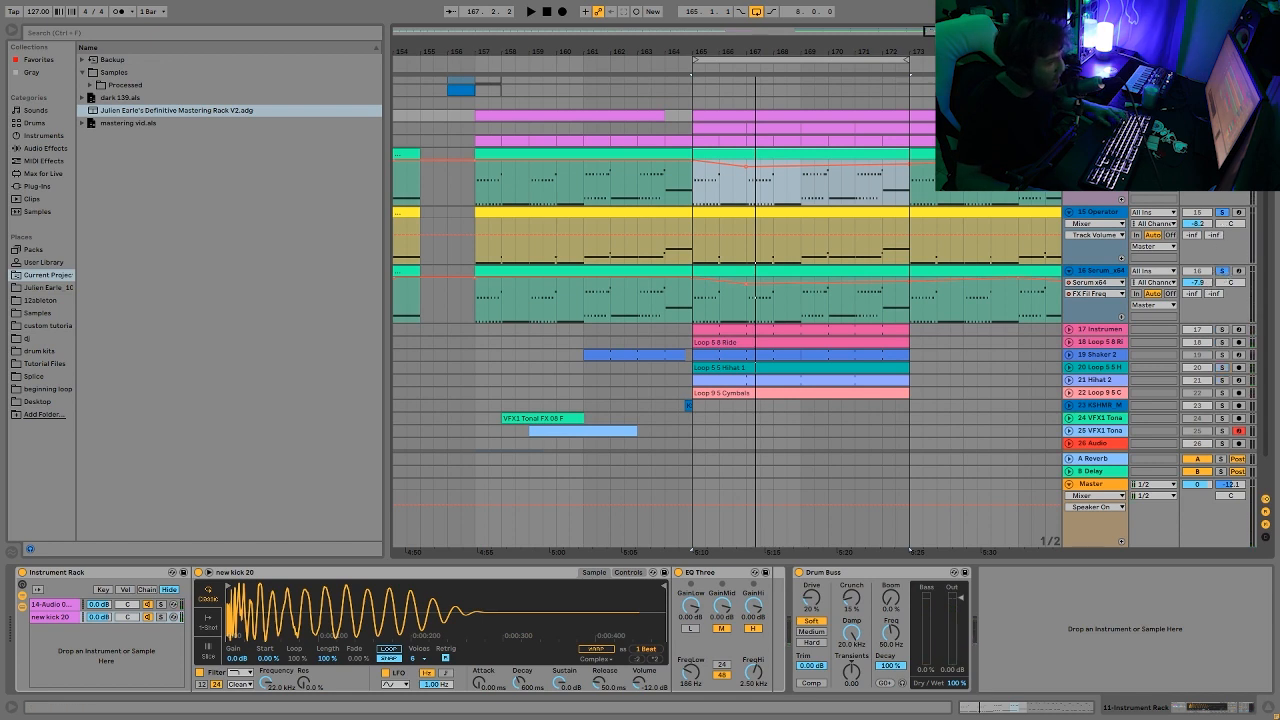
# Listen to the soloed synth tracks from bar 165 and show the device chain of track 16 Serum_x64
pyautogui.press('space')
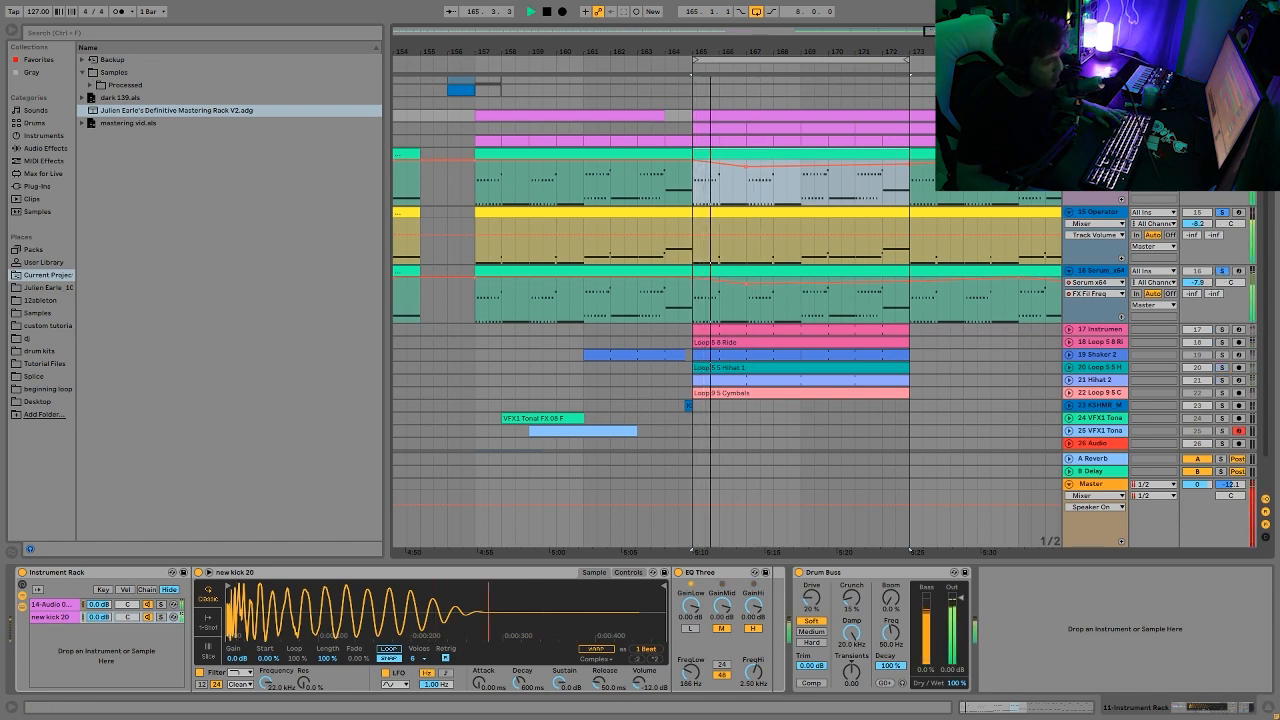
pyautogui.press('space')
pyautogui.click(1100, 272)
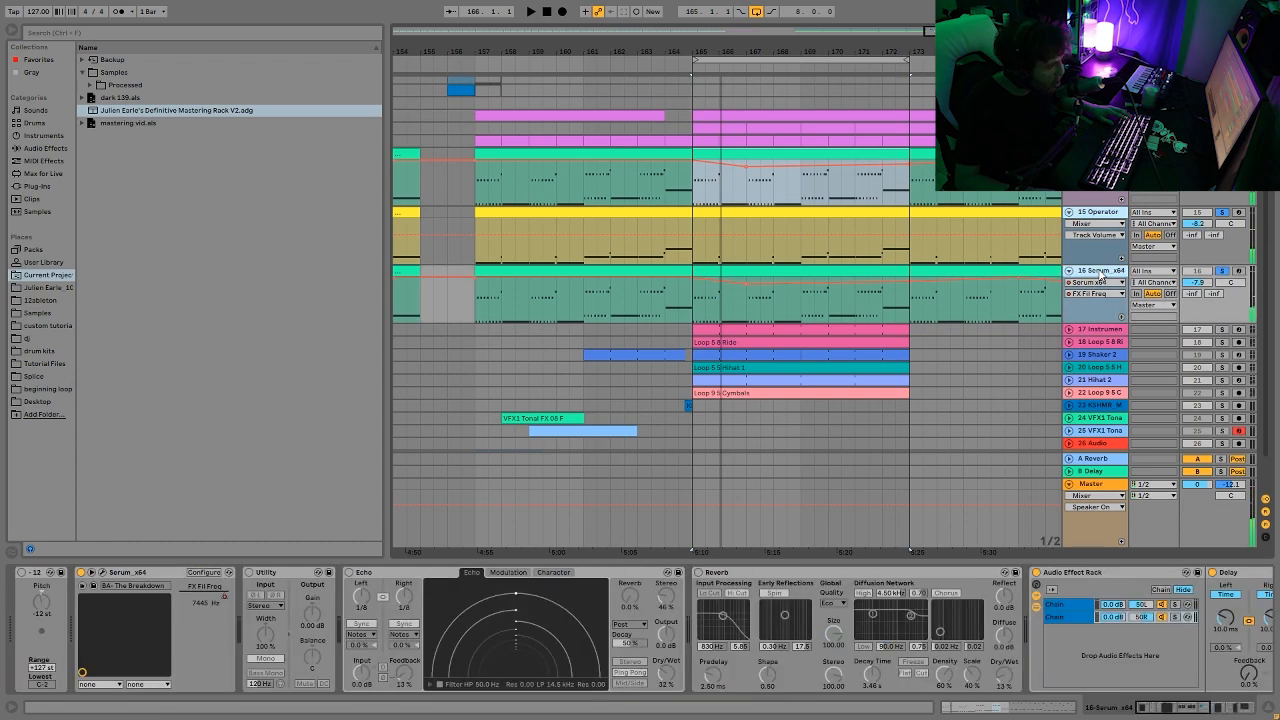
# Group the selected kick and synth tracks and lower its six member tracks together, bringing track 17 Serum_x64 to -12.9 dB
pyautogui.hotkey('ctrl', 'g')
pyautogui.press('space')
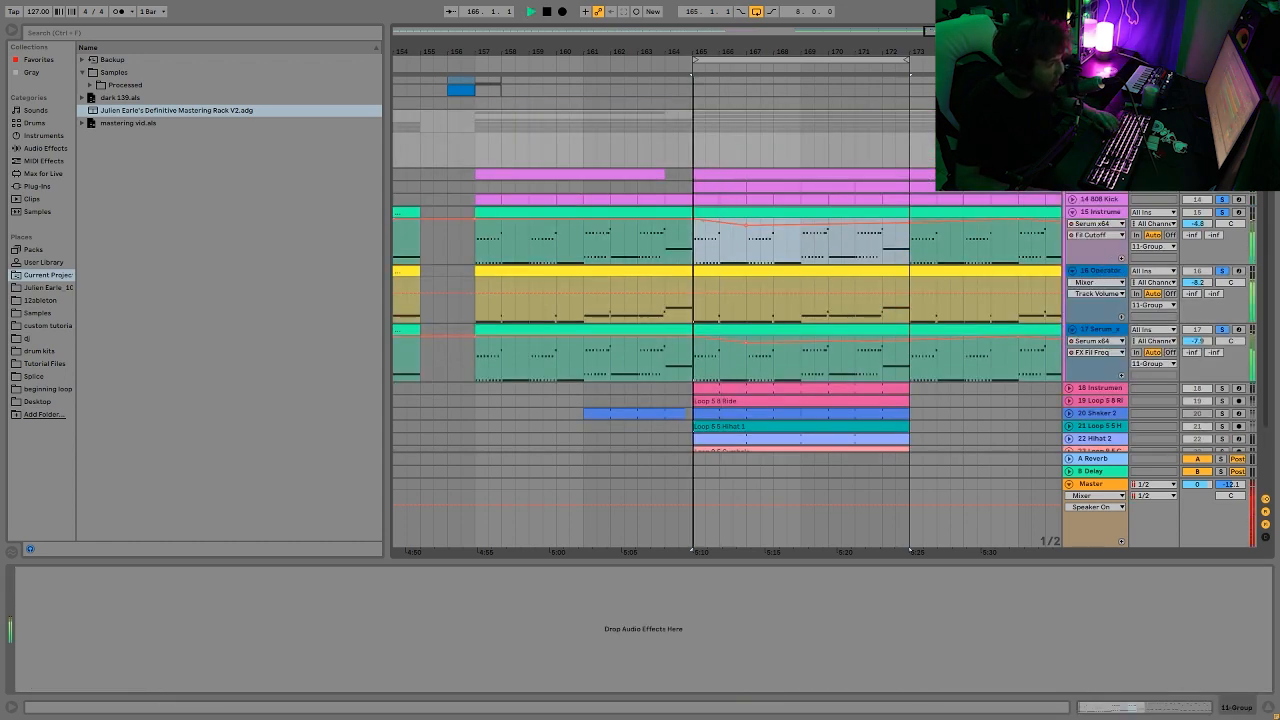
pyautogui.click(1100, 174)
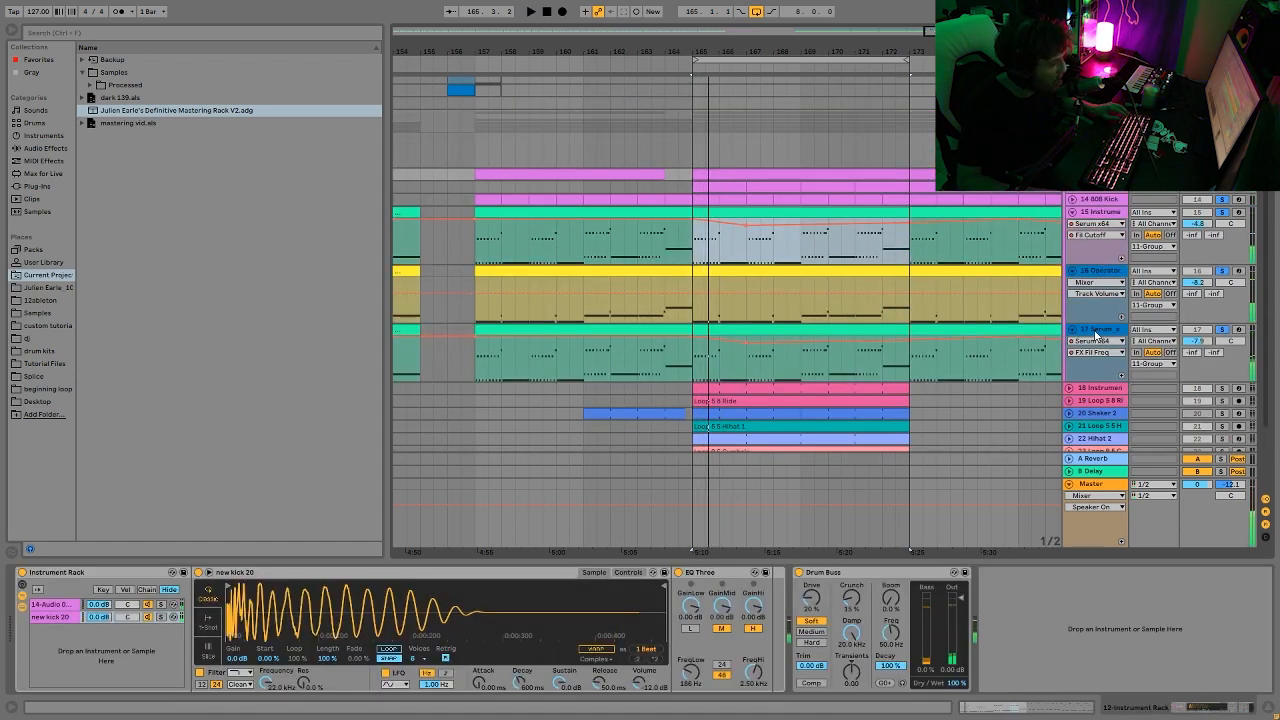
pyautogui.click(1097, 331)
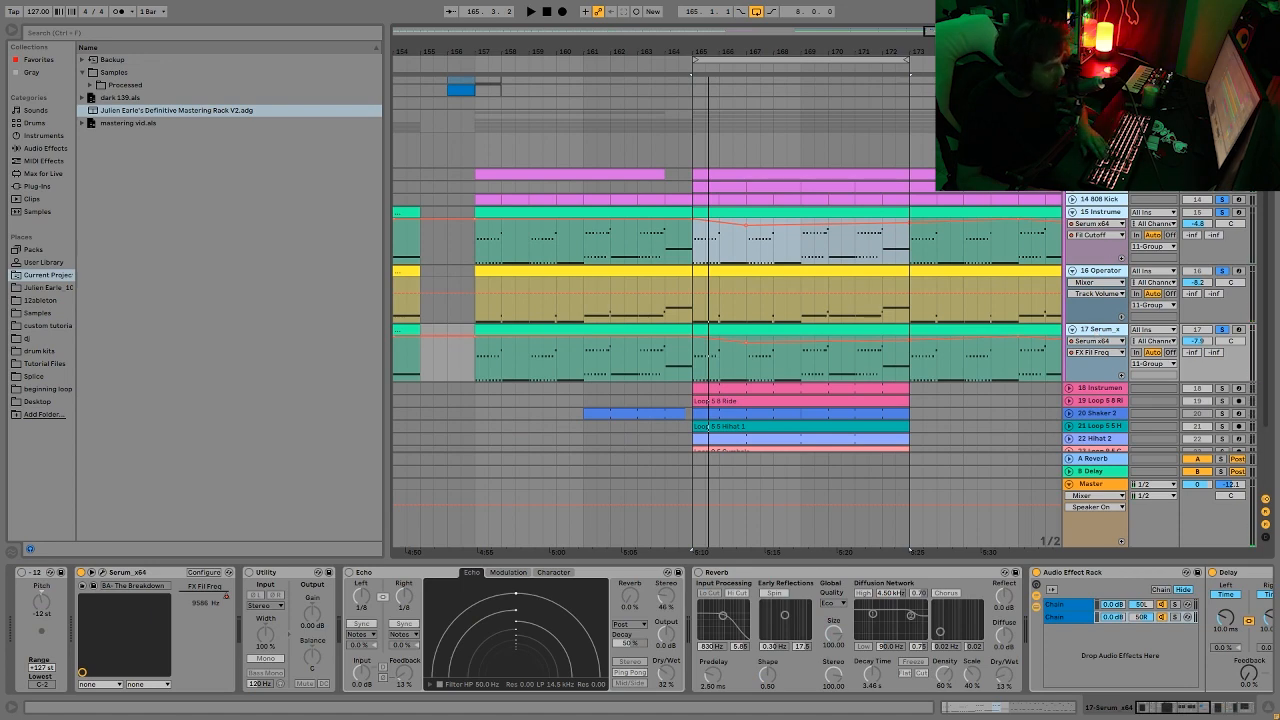
pyautogui.click(1100, 174)
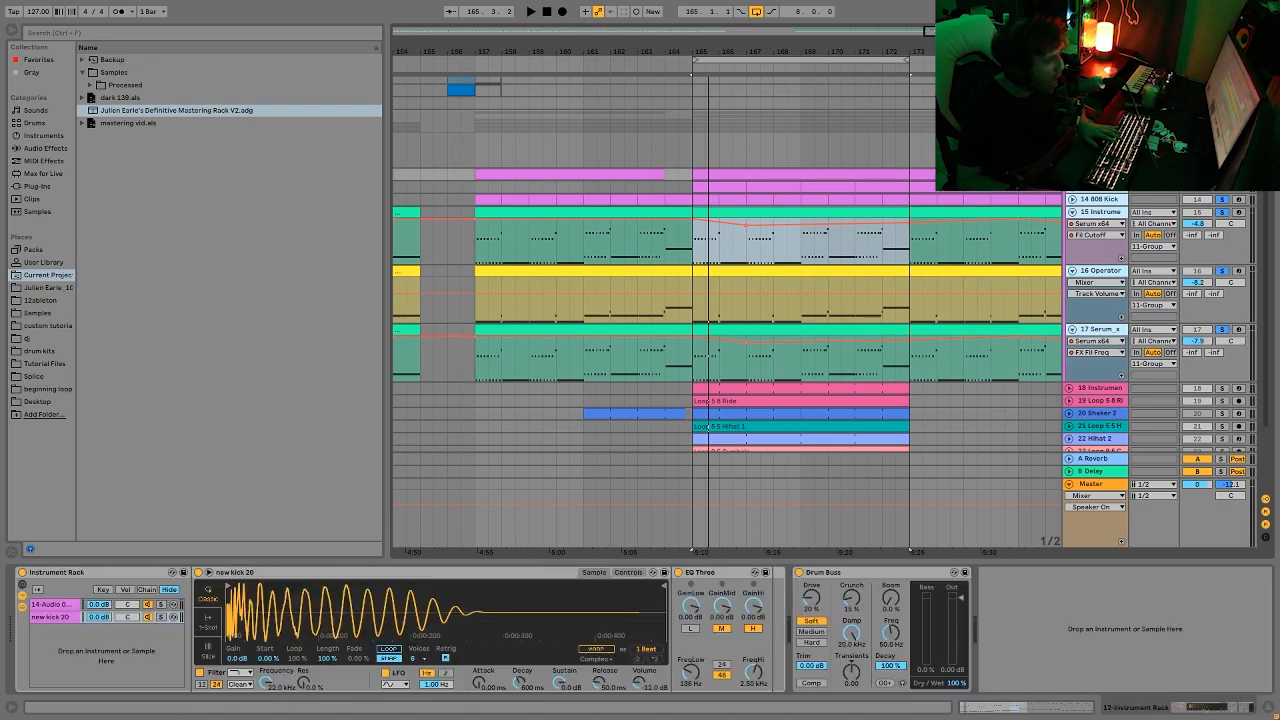
pyautogui.keyDown('shift'); pyautogui.click(1096, 331); pyautogui.keyUp('shift')
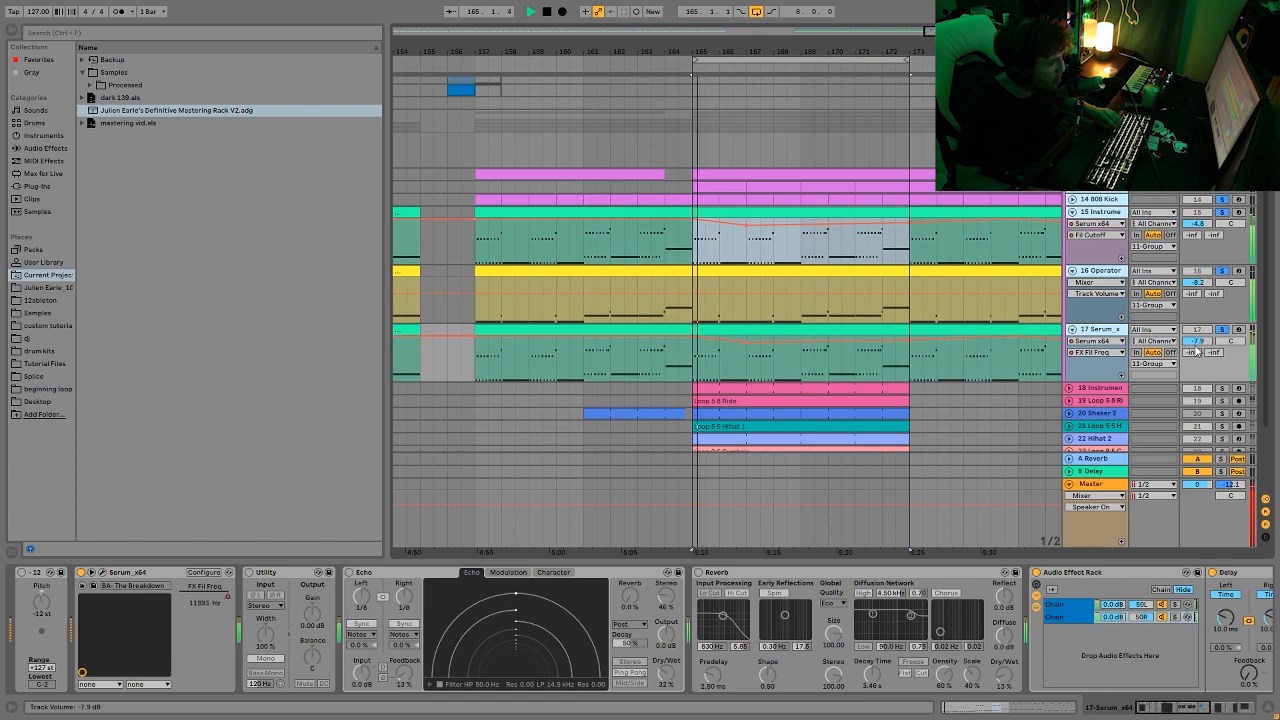
pyautogui.moveTo(1197, 342); pyautogui.dragTo(1196, 350)
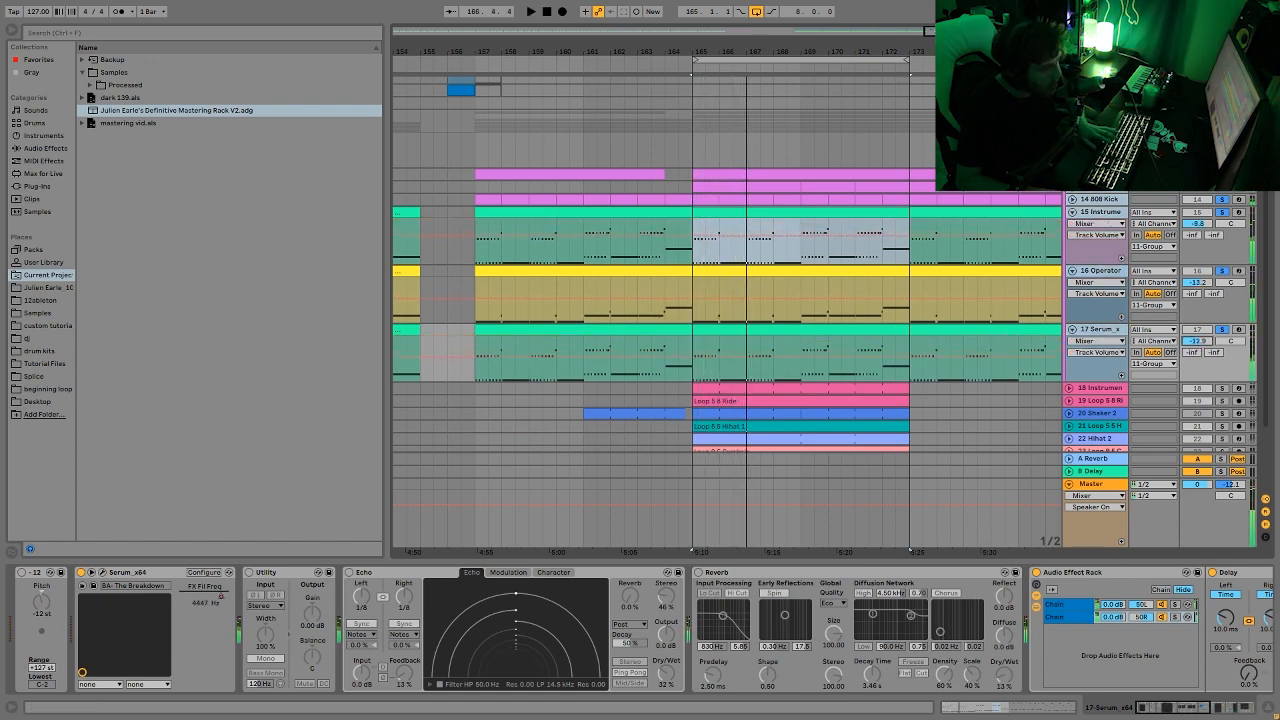
pyautogui.press('space')
pyautogui.press('space')
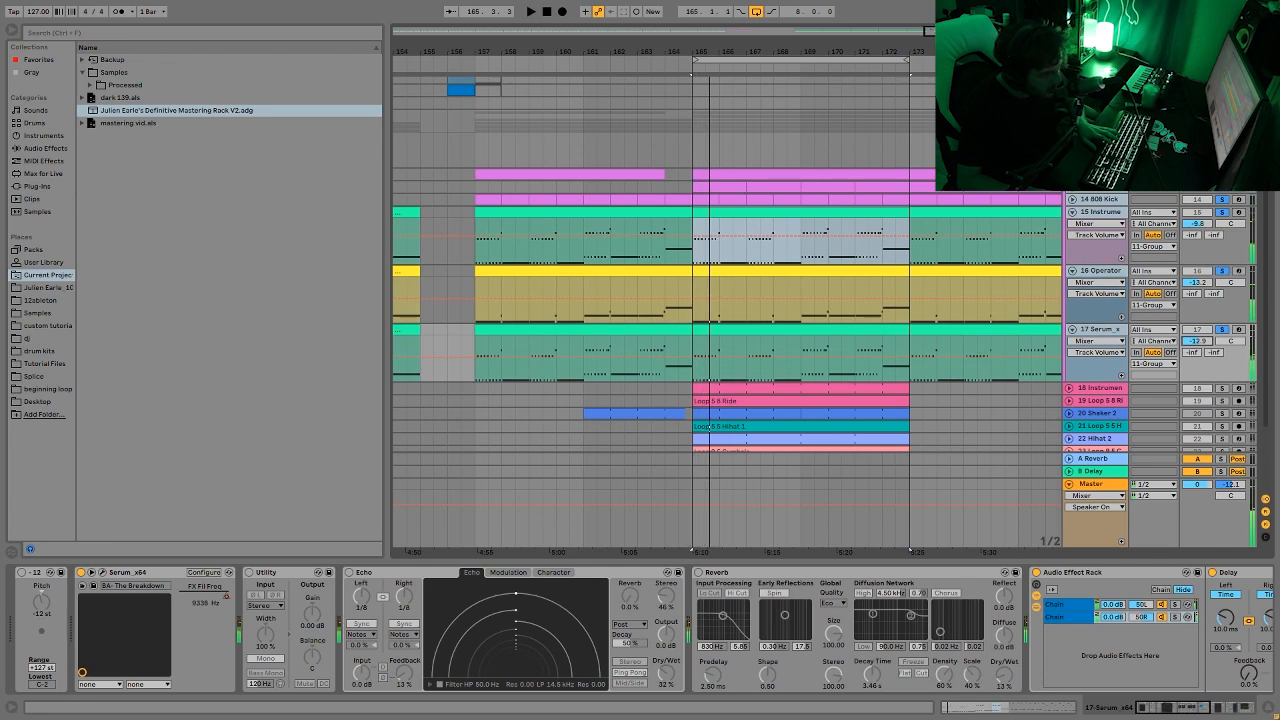
# Group the percussion tracks 18 to 24, from the hi-hat Instrument Rack down to the KSHMR Mini Sweep
pyautogui.click(1100, 388)
pyautogui.scroll(-3, 1112, 383)
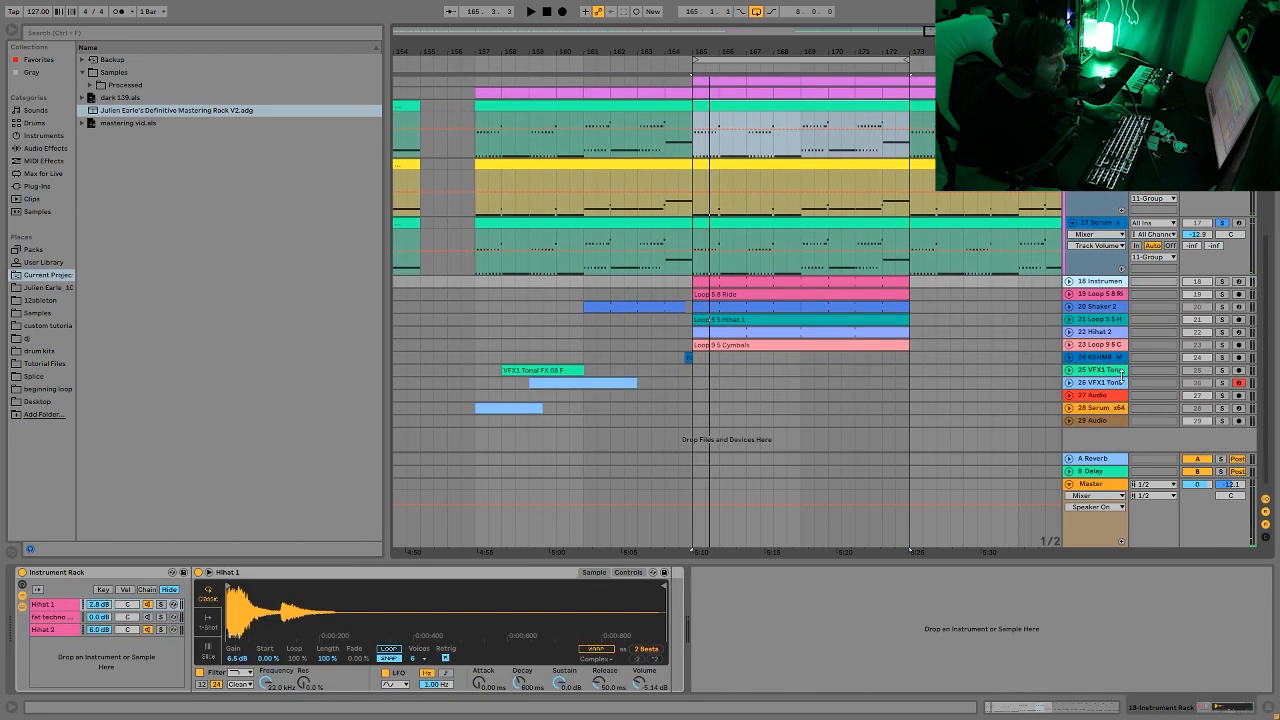
pyautogui.click(1100, 356)
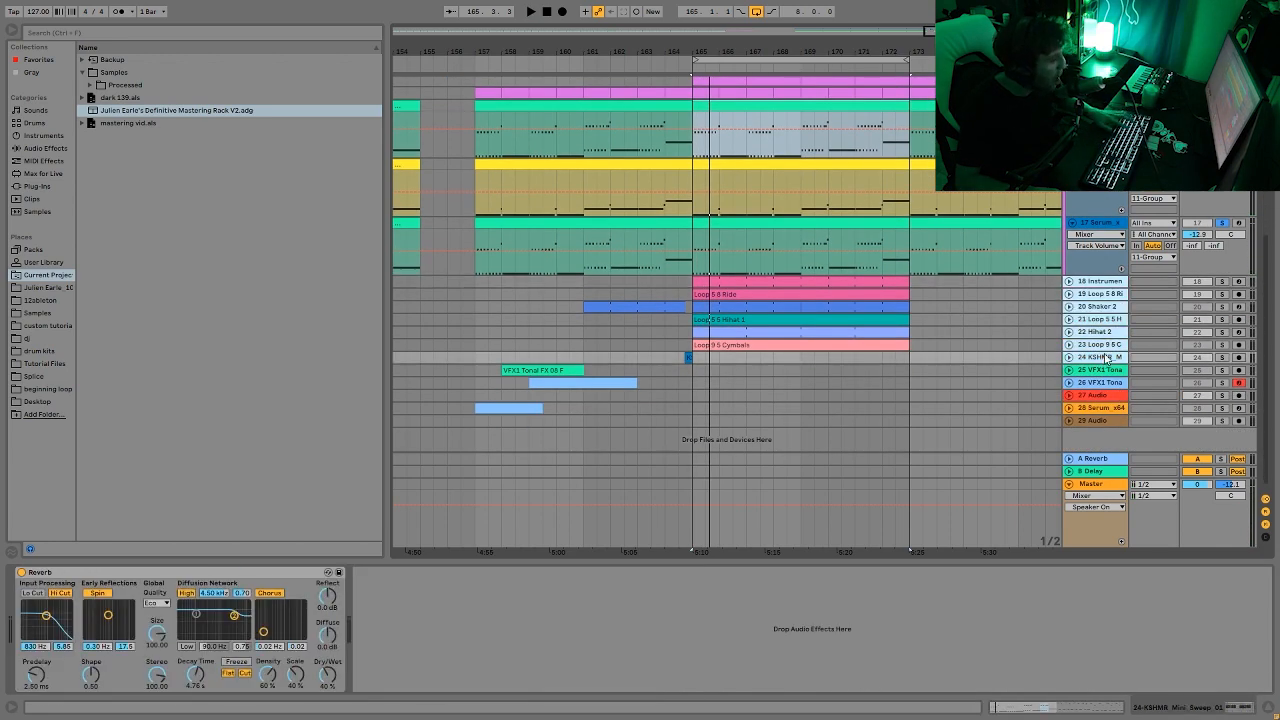
pyautogui.hotkey('ctrl', 'g')
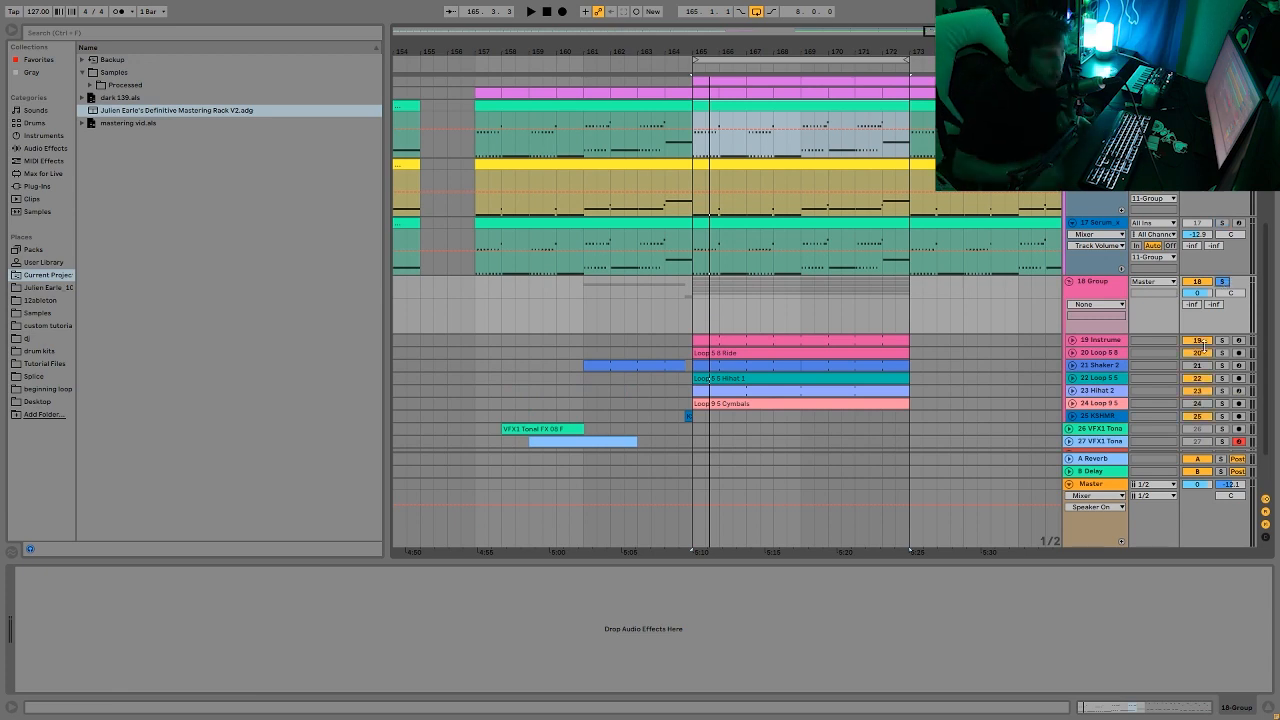
# Delete the deactivated Shaker 2 and Loop 9 5 Cymbals tracks from the percussion group
pyautogui.click(1085, 366)
pyautogui.press('Delete')
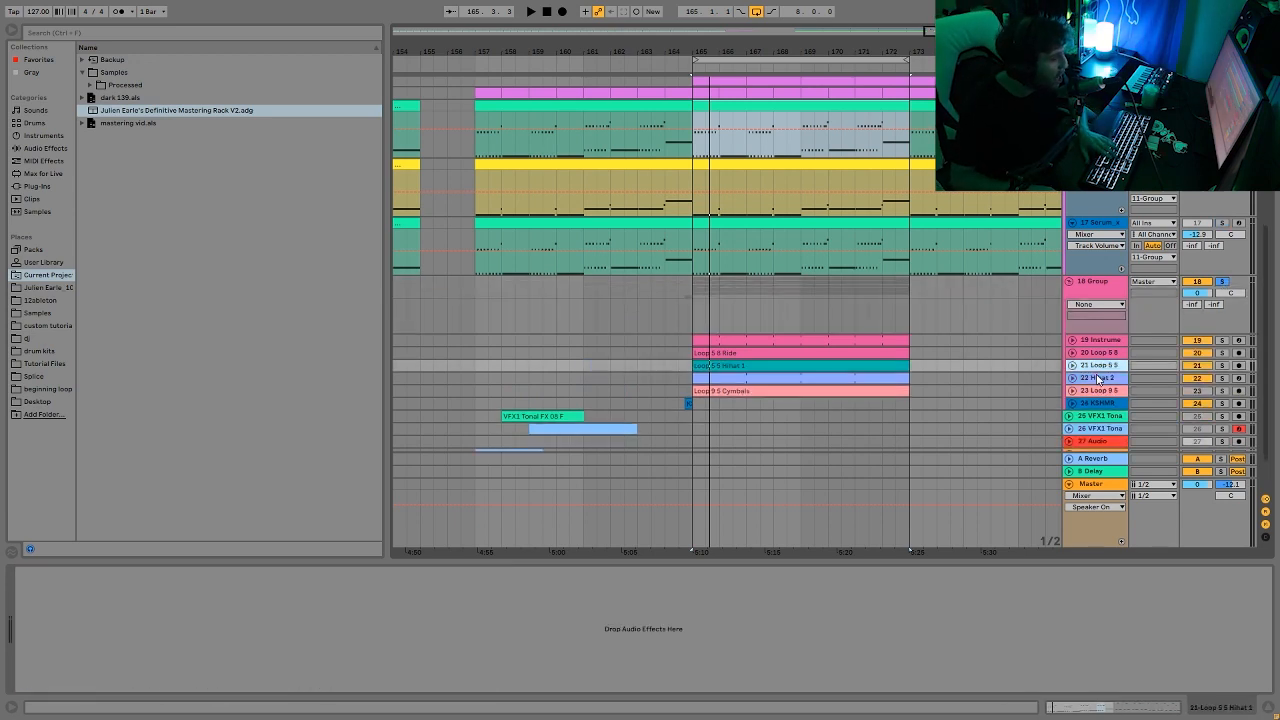
pyautogui.click(1098, 391)
pyautogui.press('Delete')
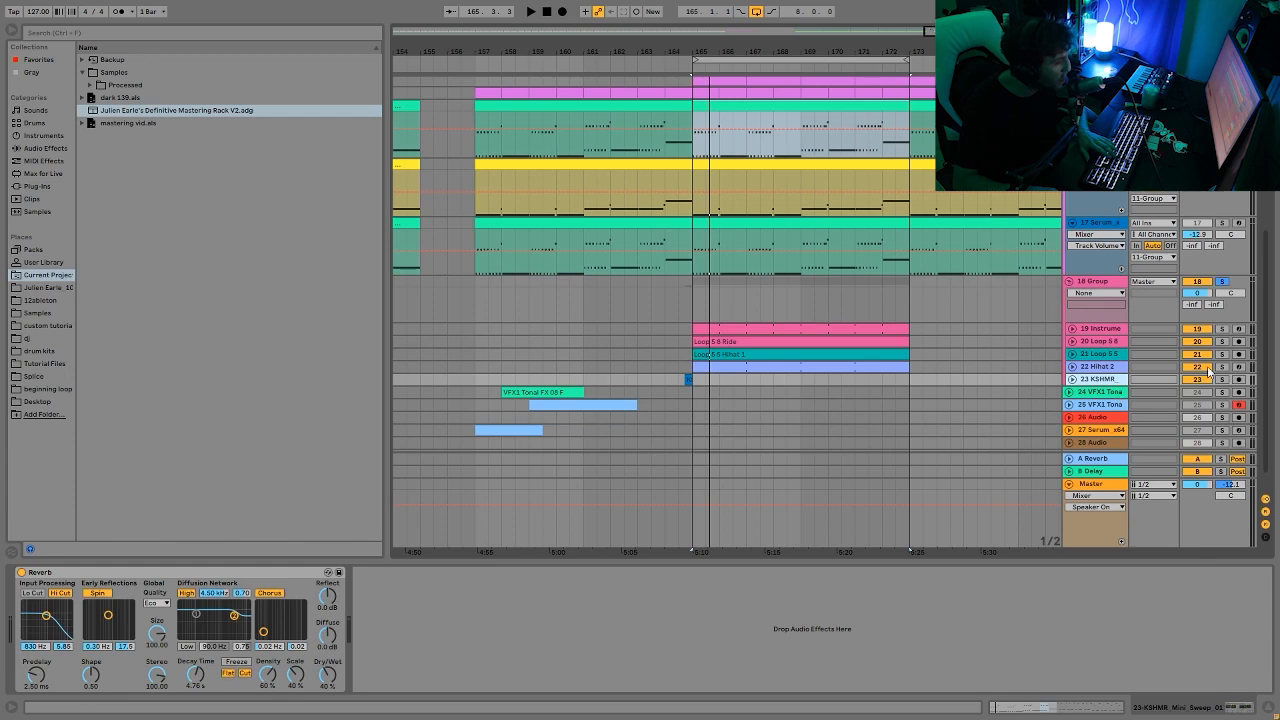
# Undo the track deletions, groupings and volume changes, and play the original mix from bar 165
pyautogui.click(1093, 329)
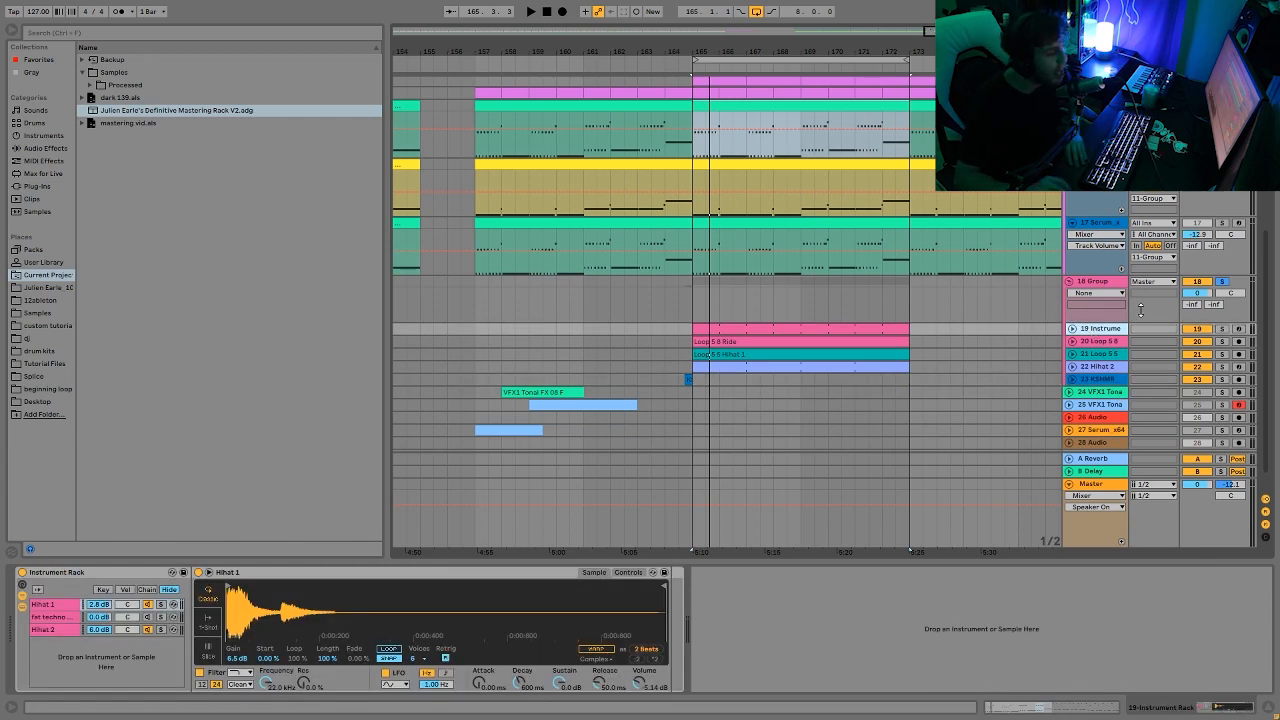
pyautogui.scroll(2, 1097, 287)
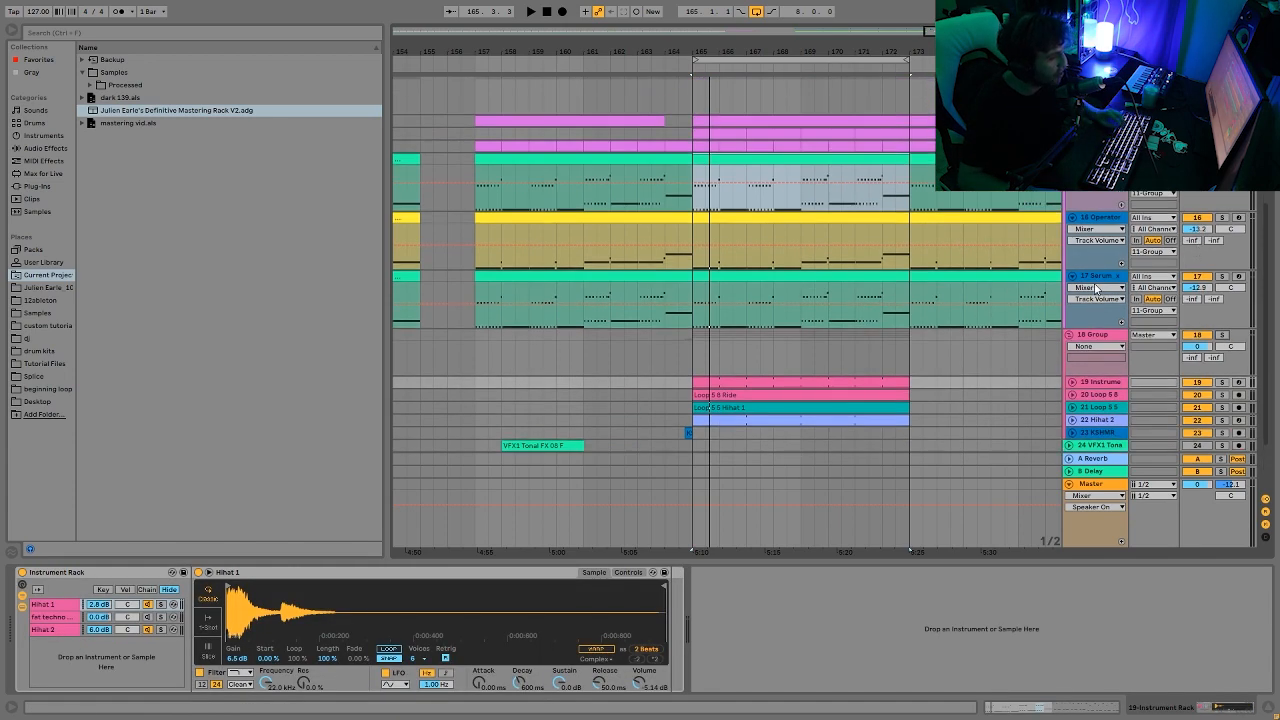
pyautogui.click(1096, 280)
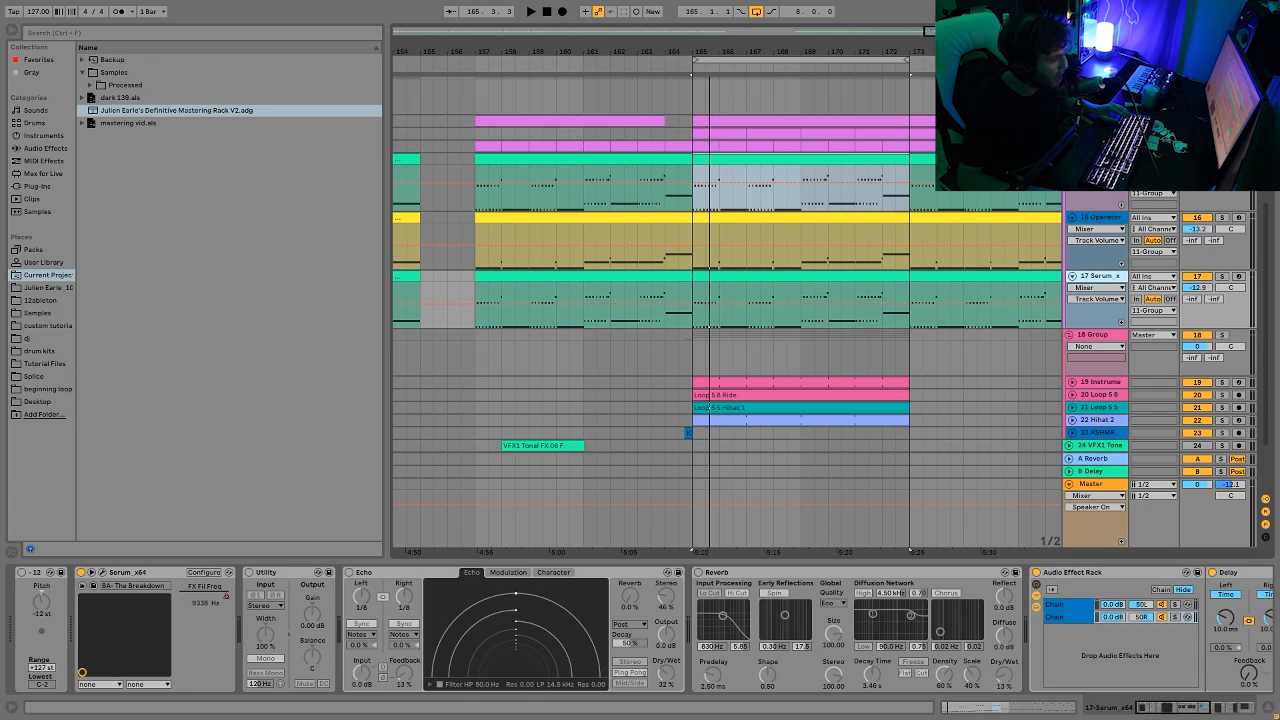
pyautogui.hotkey('ctrl', 'z')
pyautogui.hotkey('ctrl', 'z')
pyautogui.hotkey('ctrl', 'z')
pyautogui.hotkey('ctrl', 'z')
pyautogui.press('space')
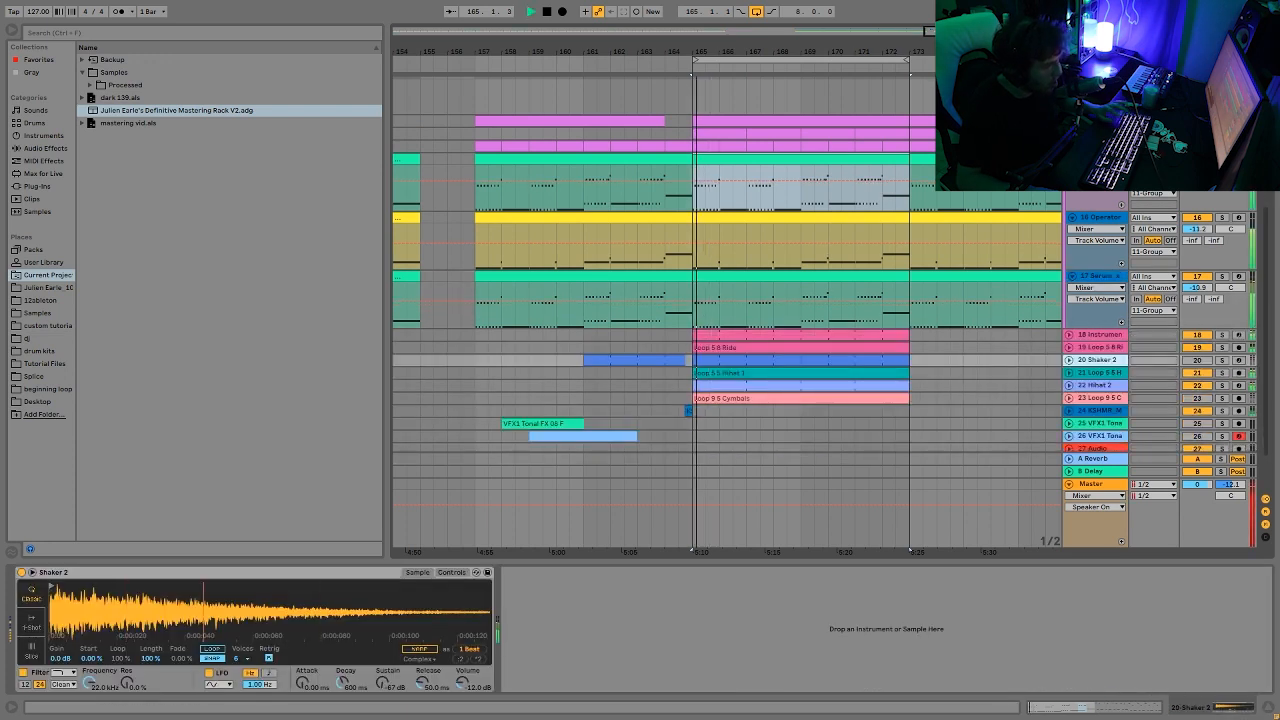
pyautogui.scroll(-1, 857, 214)
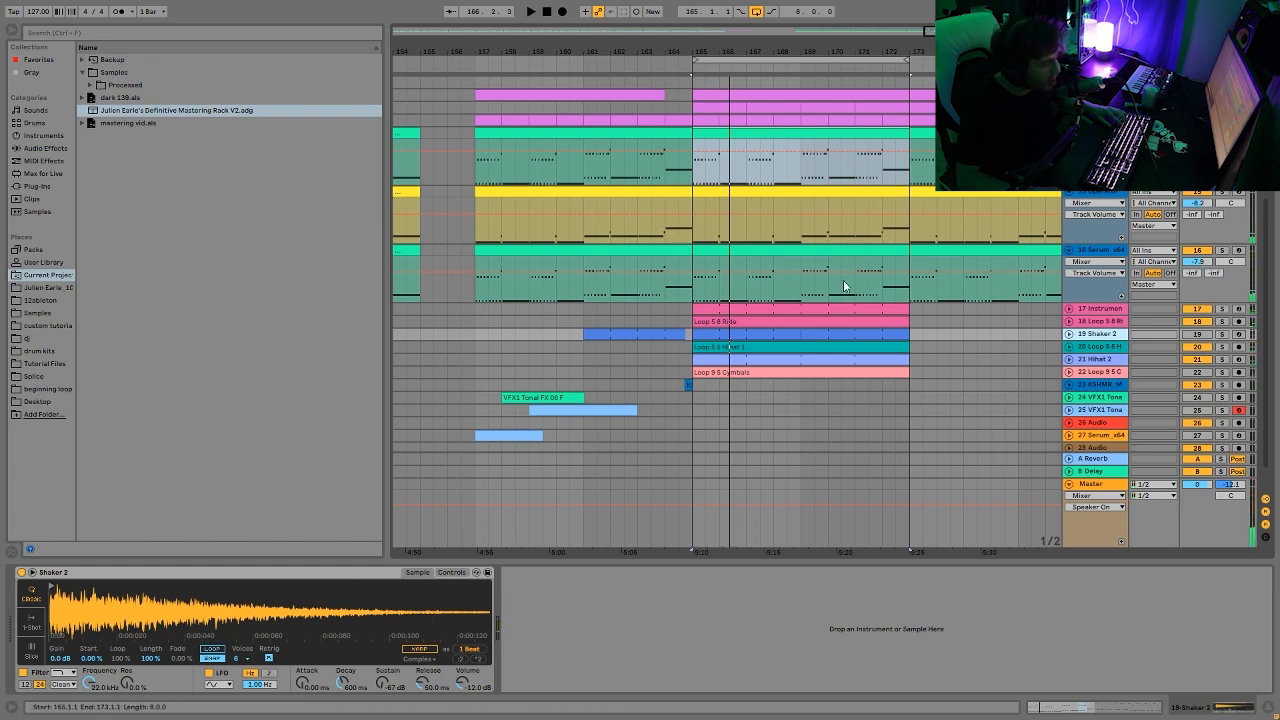
pyautogui.press('space')
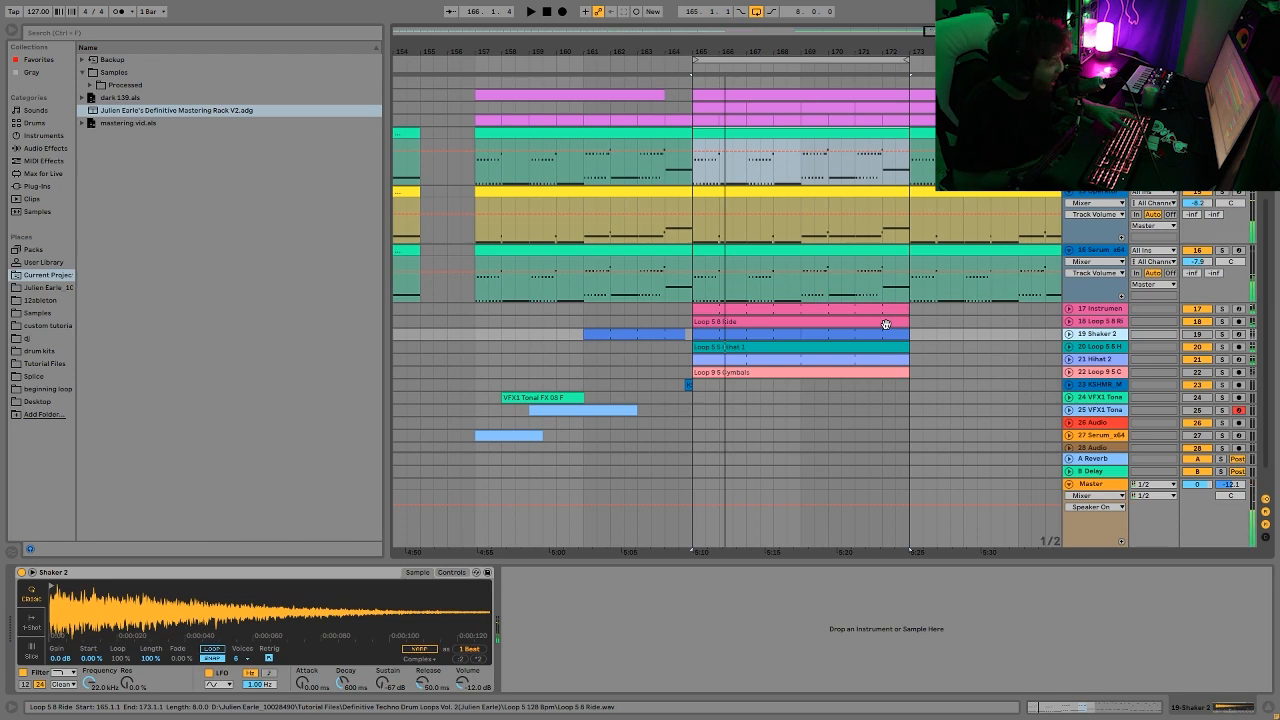
# Group and solo the percussion tracks from the hi-hat Instrument Rack to the KSHMR Mini Sweep, and unfold all member tracks
pyautogui.hotkey('ctrl', 'g')
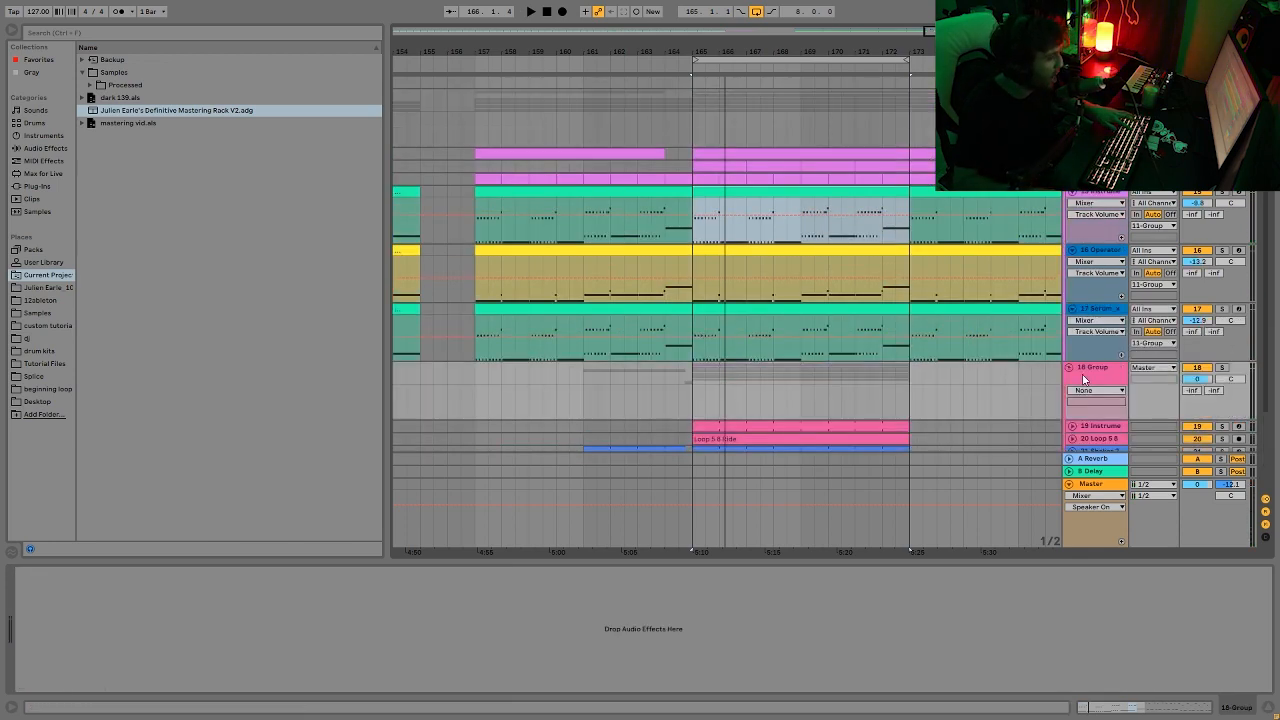
pyautogui.scroll(-3, 1108, 380)
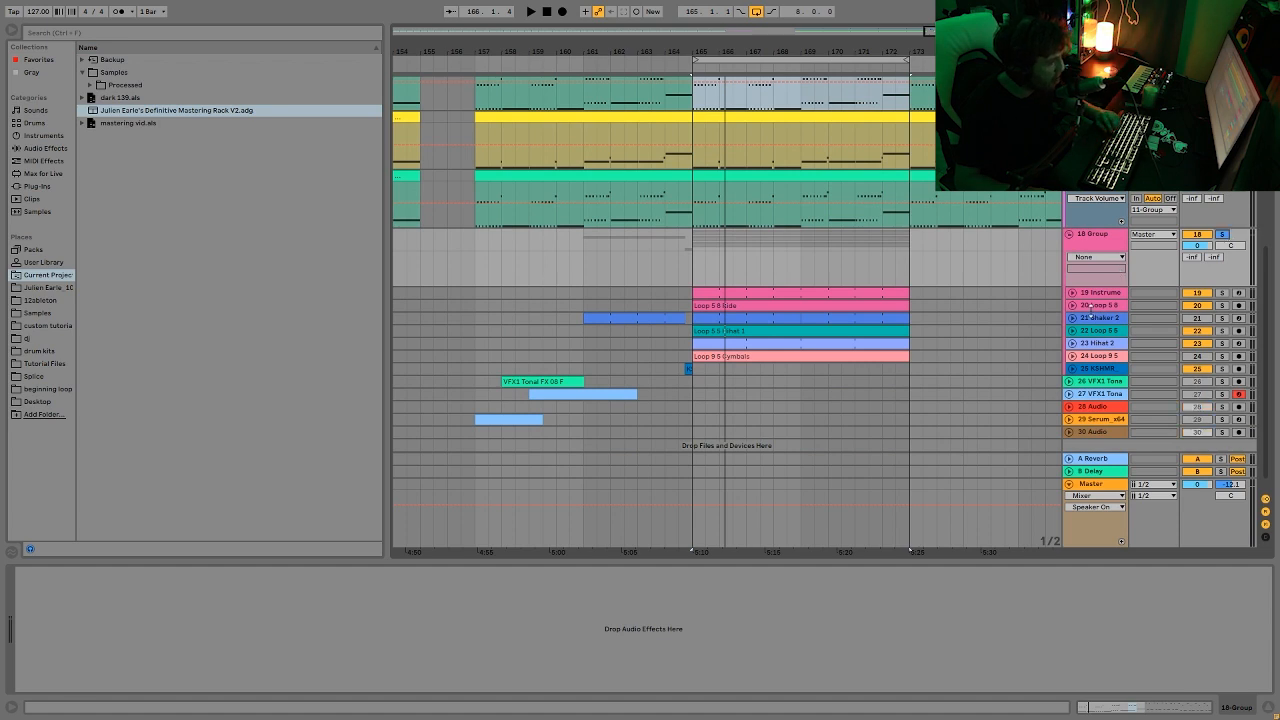
pyautogui.click(1101, 297)
pyautogui.keyDown('shift'); pyautogui.click(1095, 369); pyautogui.keyUp('shift')
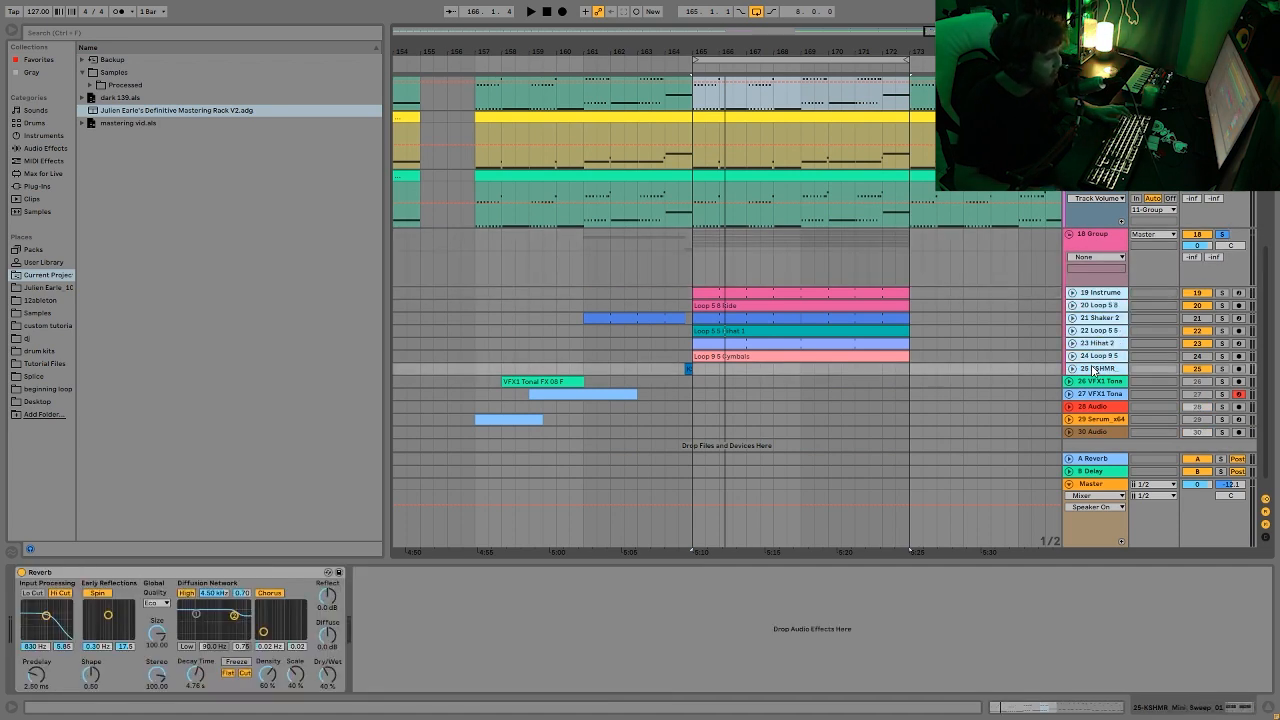
pyautogui.press('u')
pyautogui.scroll(-5, 1093, 373)
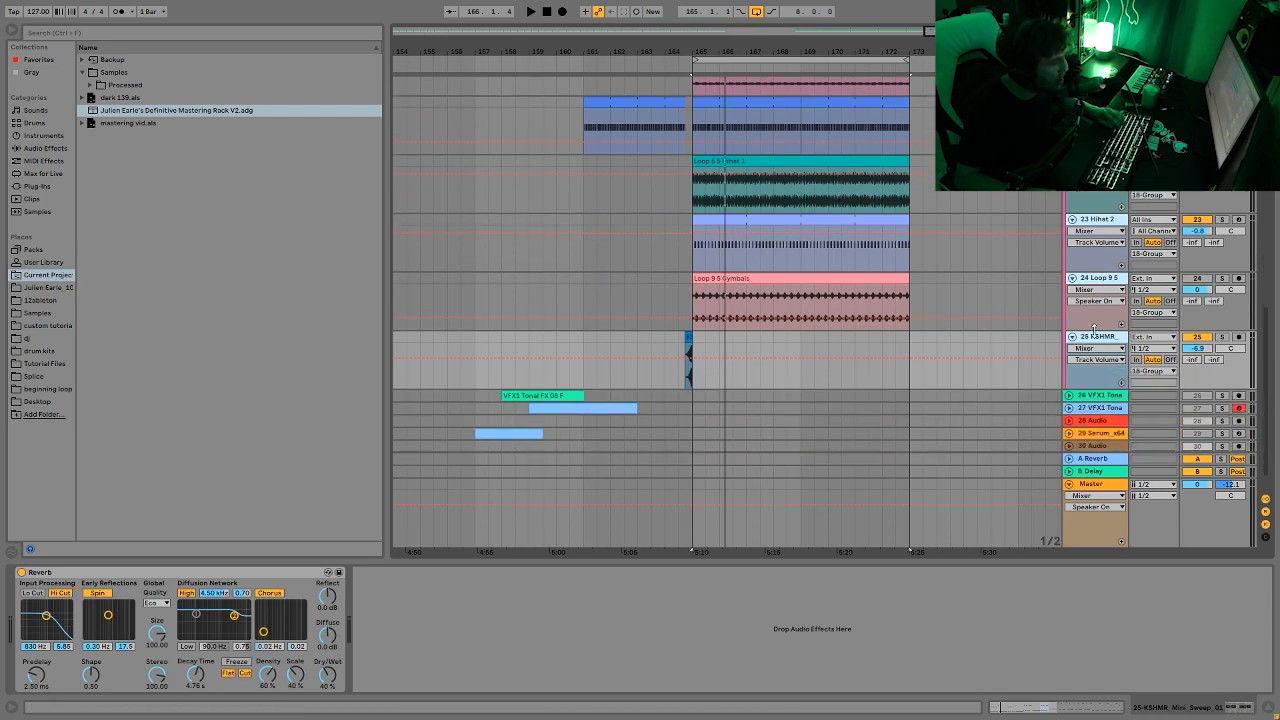
# Move the KSHMR Mini Sweep track out of the percussion group so it outputs directly to the Master
pyautogui.click(1095, 338)
pyautogui.moveTo(1095, 338); pyautogui.dragTo(1087, 383)
pyautogui.click(1085, 279)
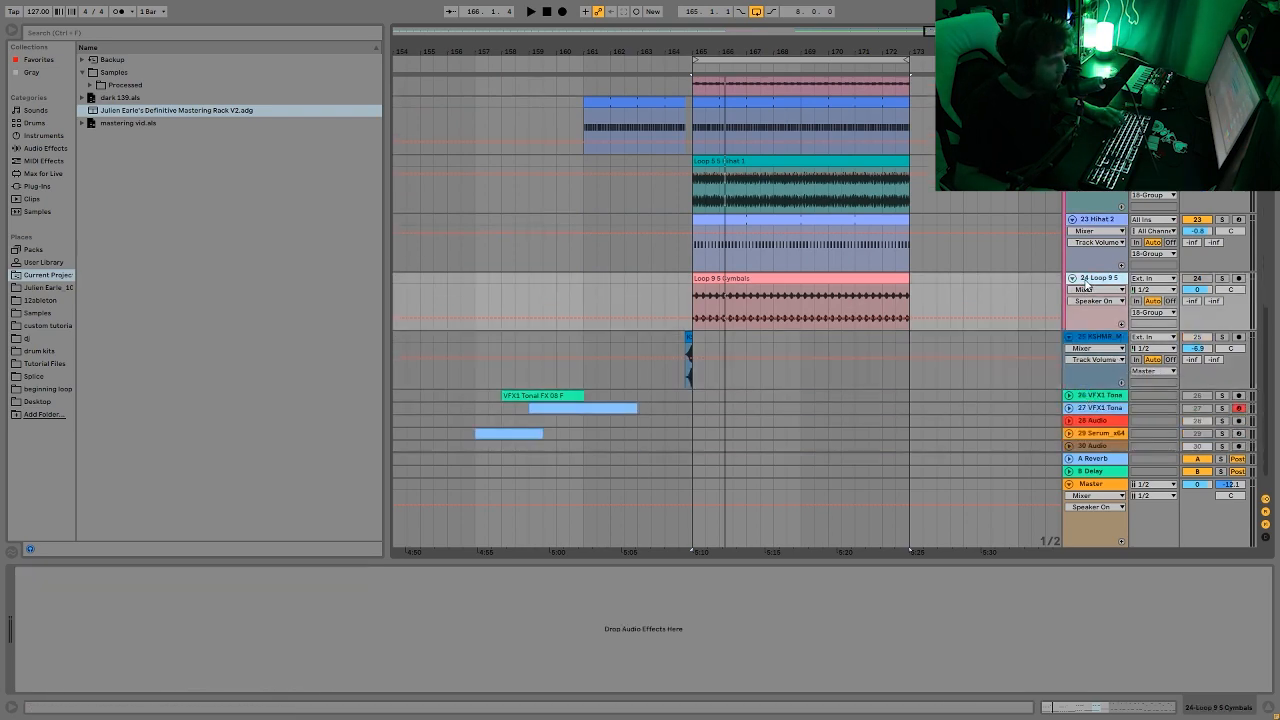
# Play the arrangement from bar 165 and lower the volume of percussion group 18 to -5.6 dB
pyautogui.scroll(5, 1088, 270)
pyautogui.press('space')
pyautogui.scroll(1, 1088, 270)
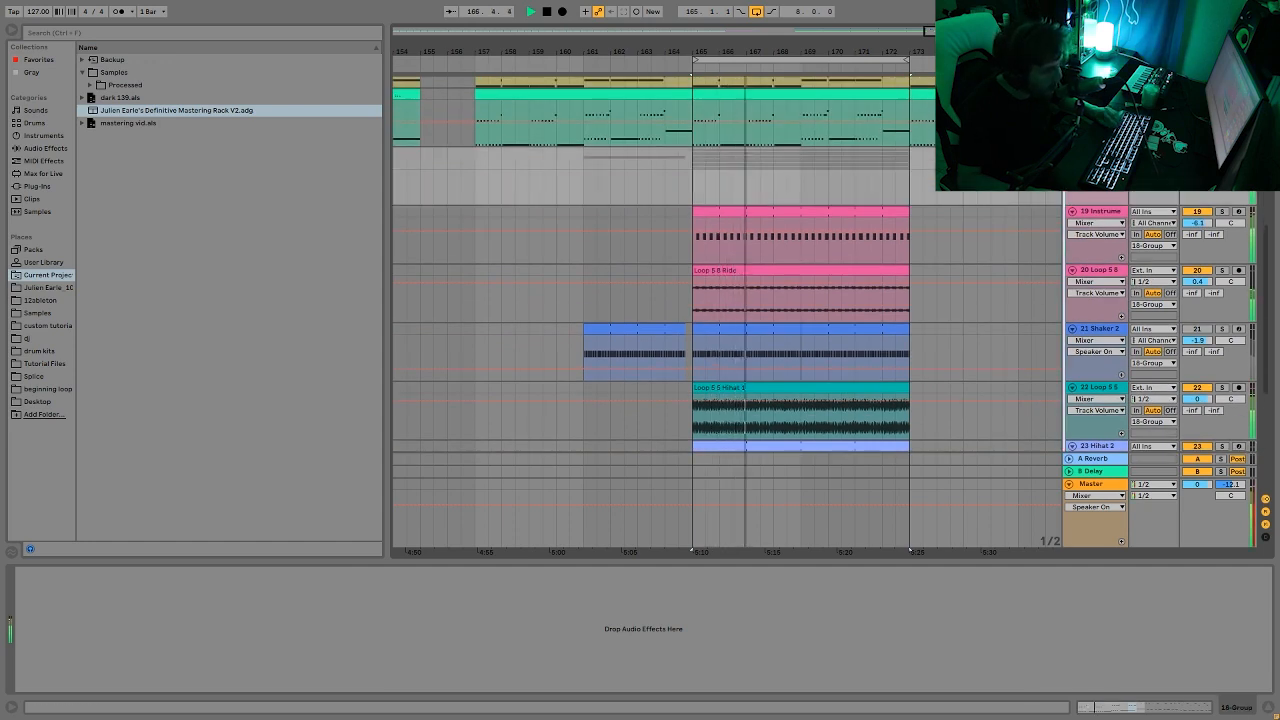
pyautogui.press('space')
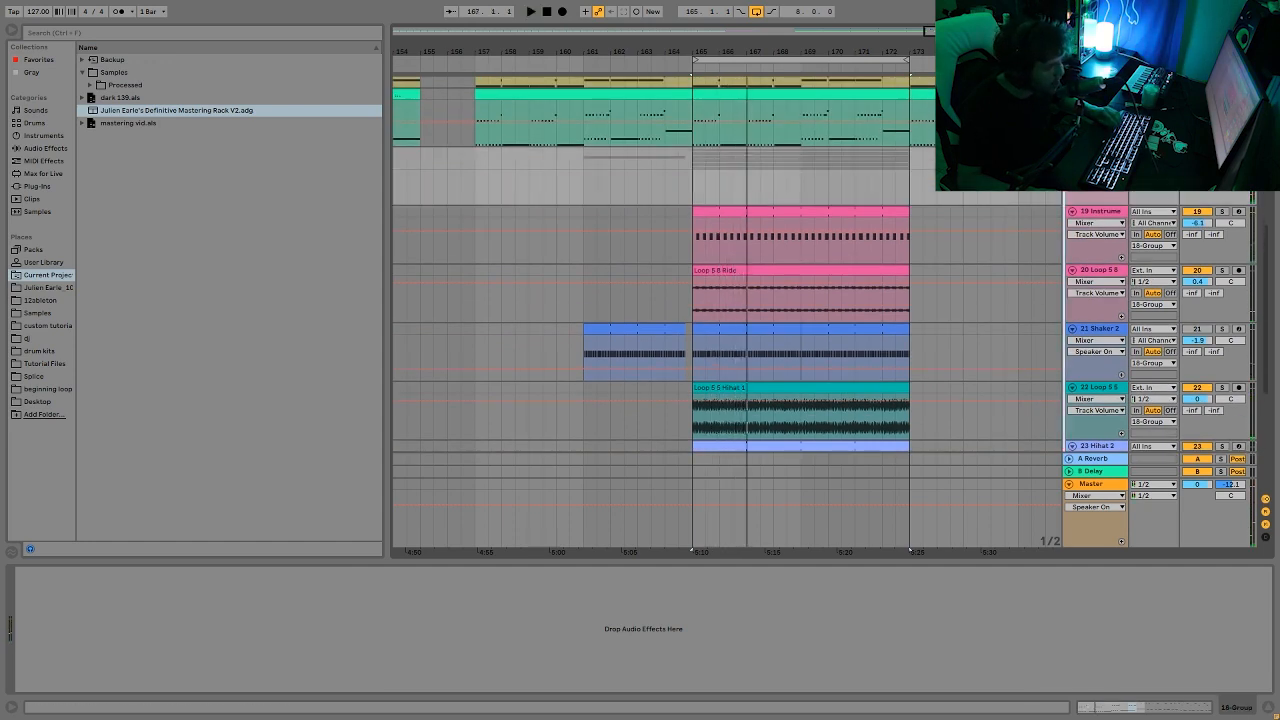
pyautogui.press('space')
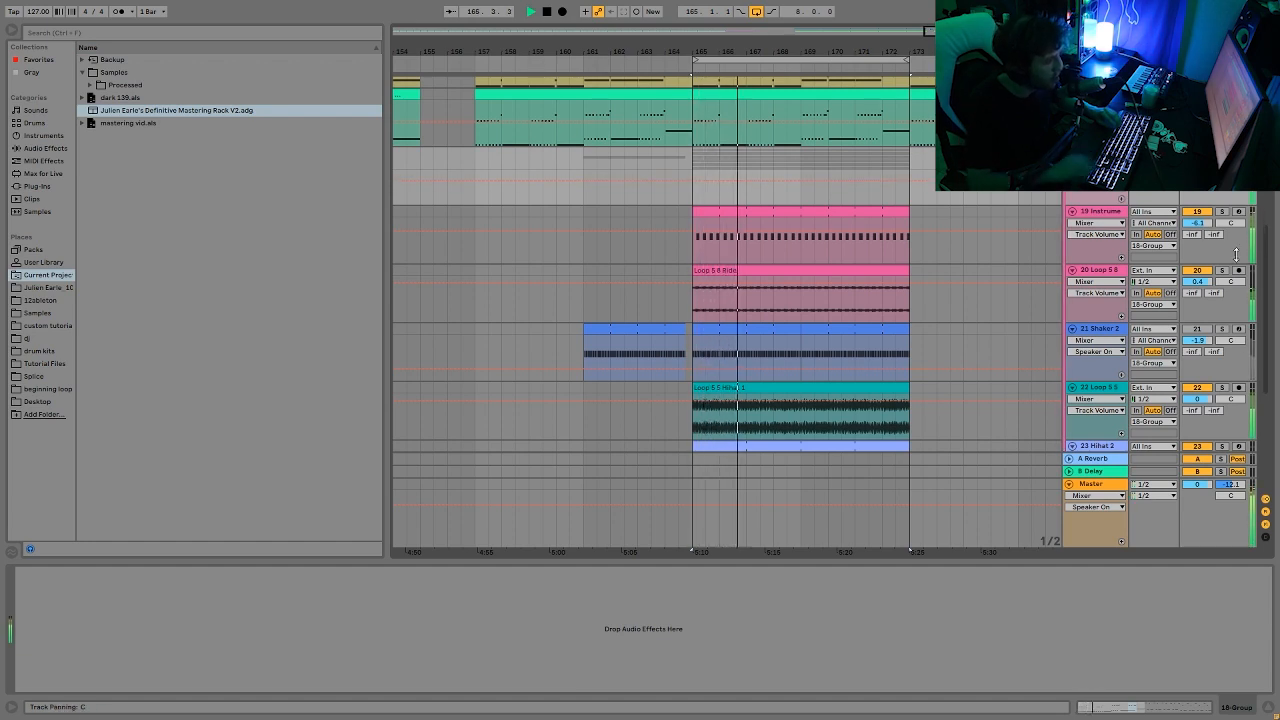
pyautogui.press('space')
pyautogui.press('Tab')
pyautogui.press('Tab')
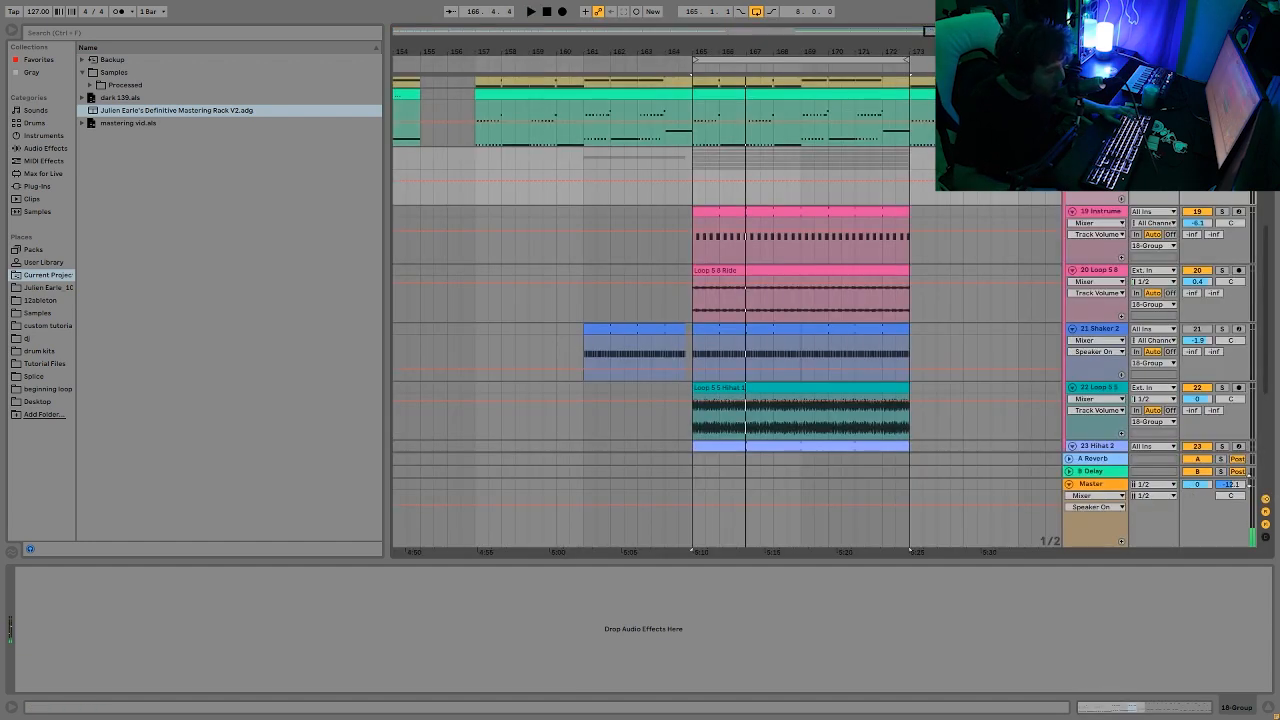
pyautogui.press('space')
pyautogui.press('space')
pyautogui.hotkey('ctrl', 't')
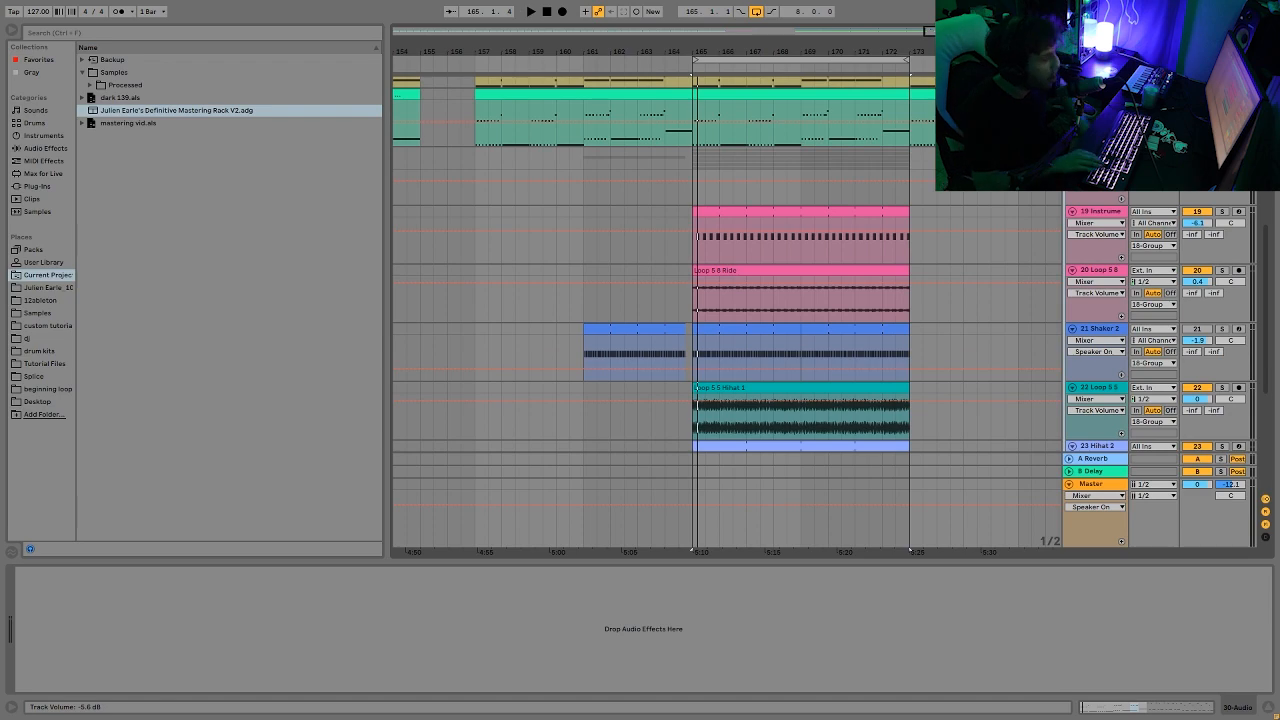
# Look through the tracks above the percussion group and show the effect chain of 6 Group
pyautogui.scroll(2, 1112, 208)
pyautogui.click(1101, 239)
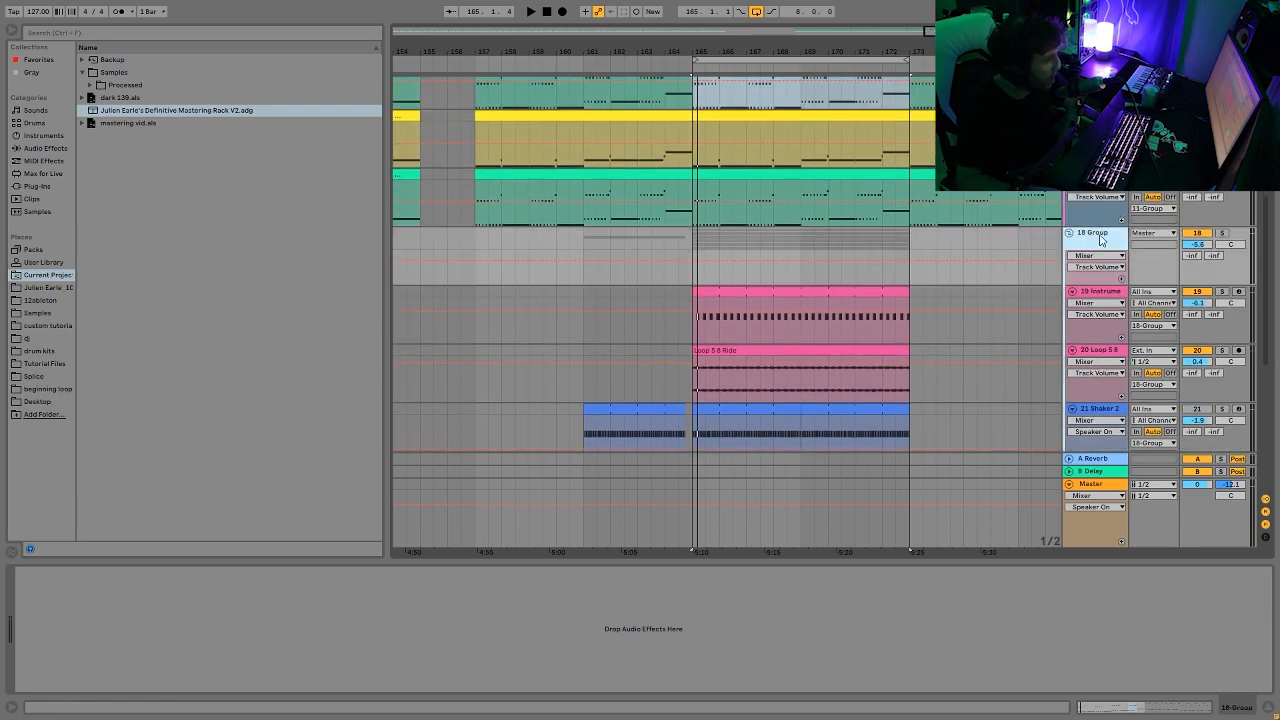
pyautogui.scroll(9, 1092, 238)
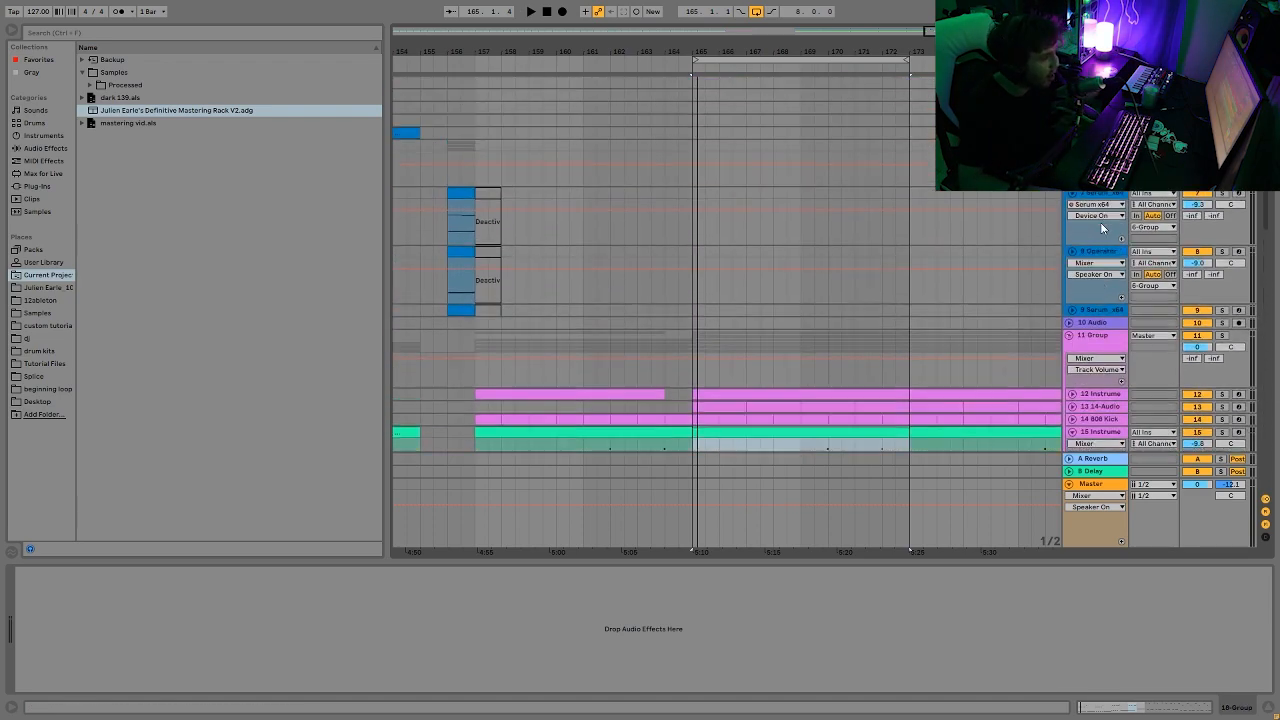
pyautogui.scroll(-5, 1104, 235)
pyautogui.scroll(5, 1104, 236)
pyautogui.click(1100, 108)
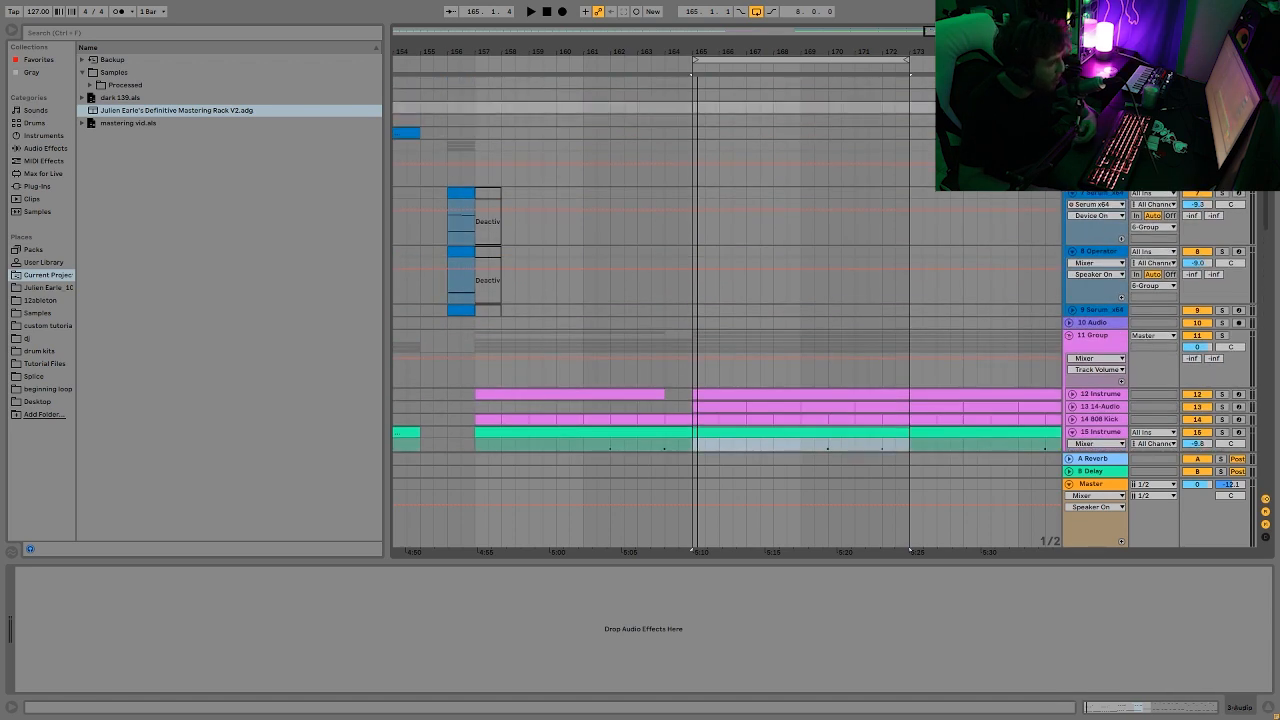
pyautogui.click(1100, 147)
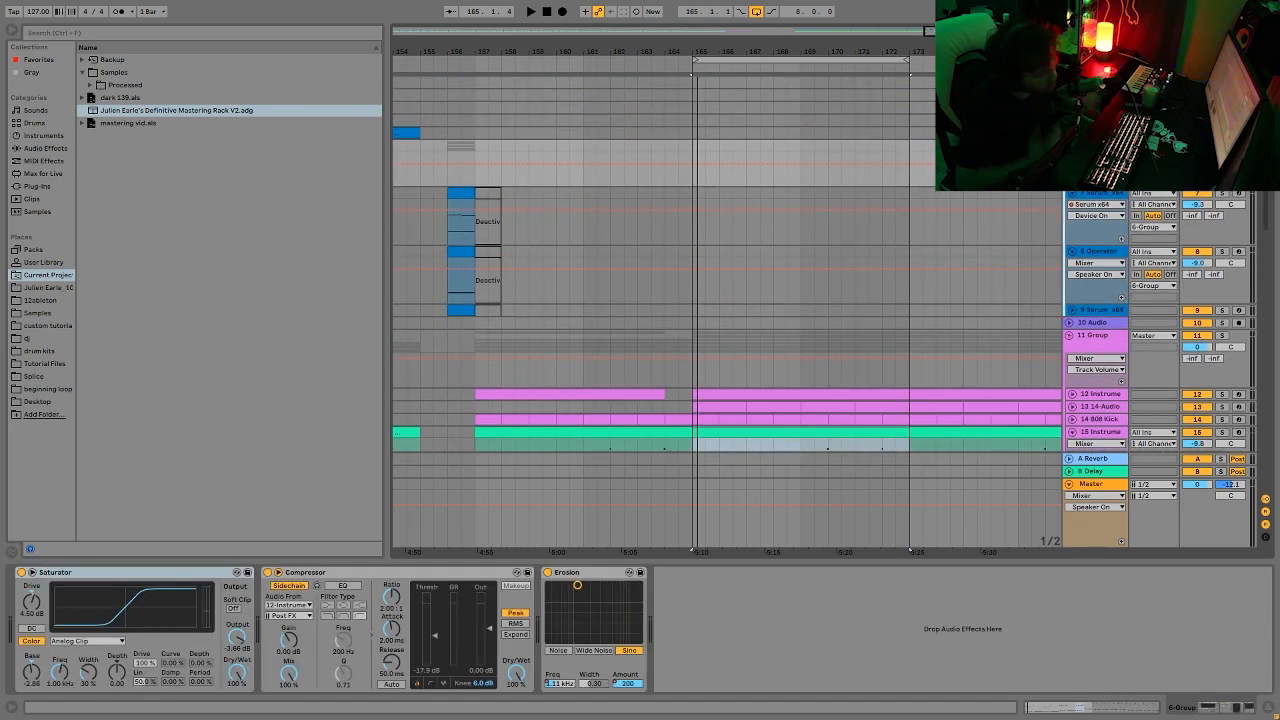
# Lower all top-level tracks together, bringing 11 Group to -6.0 dB, and check the peak levels in the Session mixer during playback
pyautogui.hotkey('ctrl', 'a')
pyautogui.press('space')
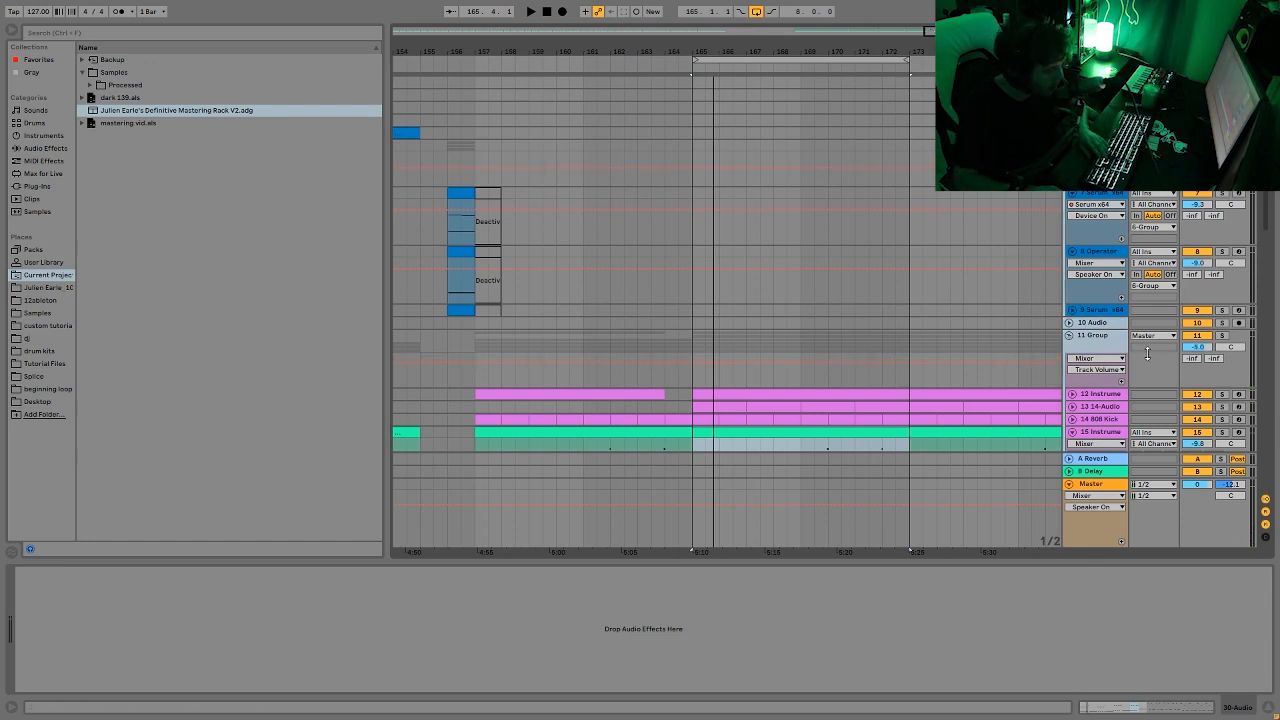
pyautogui.press('Tab')
pyautogui.press('space')
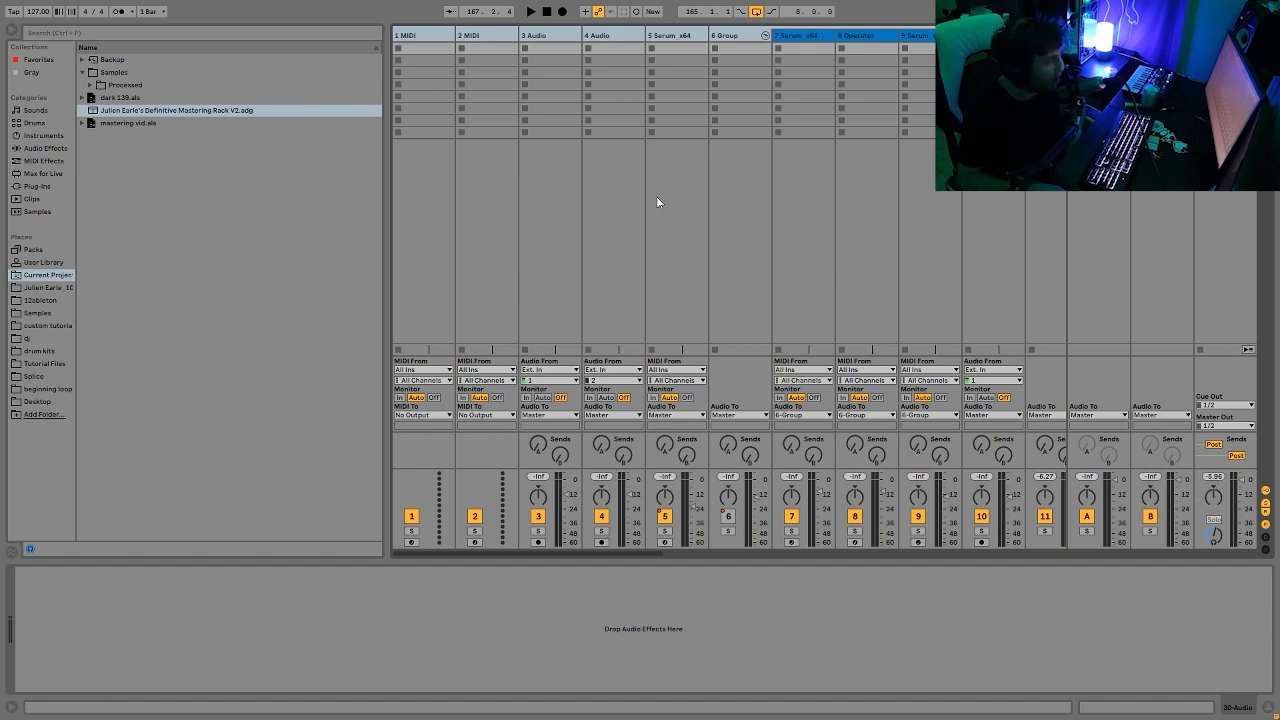
pyautogui.press('Tab')
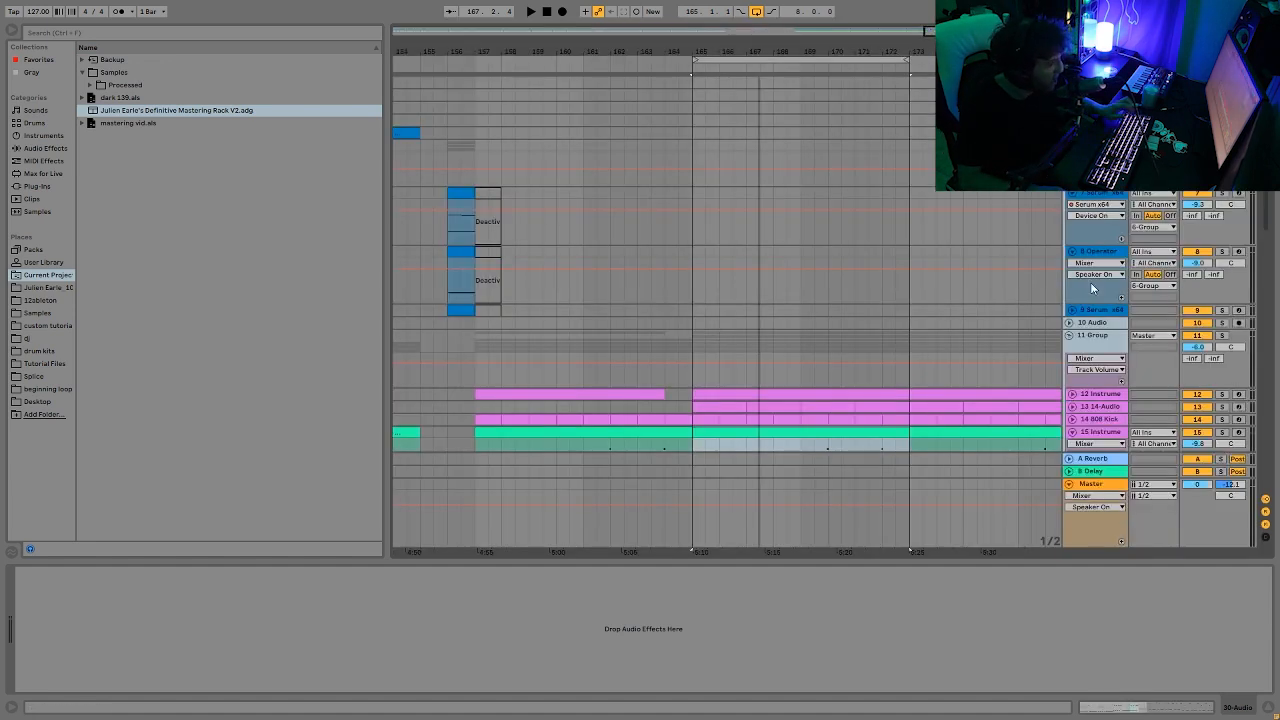
# Look through the tracks from 11 Group down to the effects tracks and back, examining the 15 Instrument Rack and 808 Kick device chains
pyautogui.click(1108, 346)
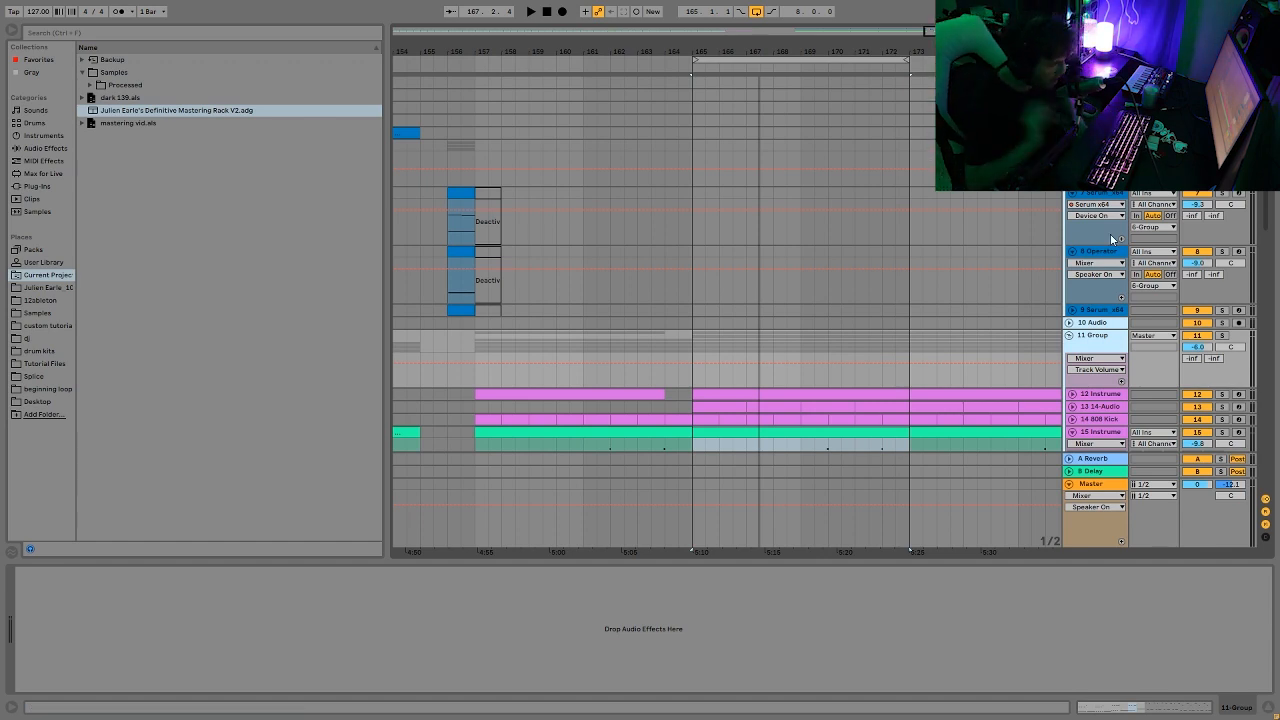
pyautogui.scroll(-2, 1130, 232)
pyautogui.scroll(-2, 1105, 345)
pyautogui.scroll(-5, 1046, 338)
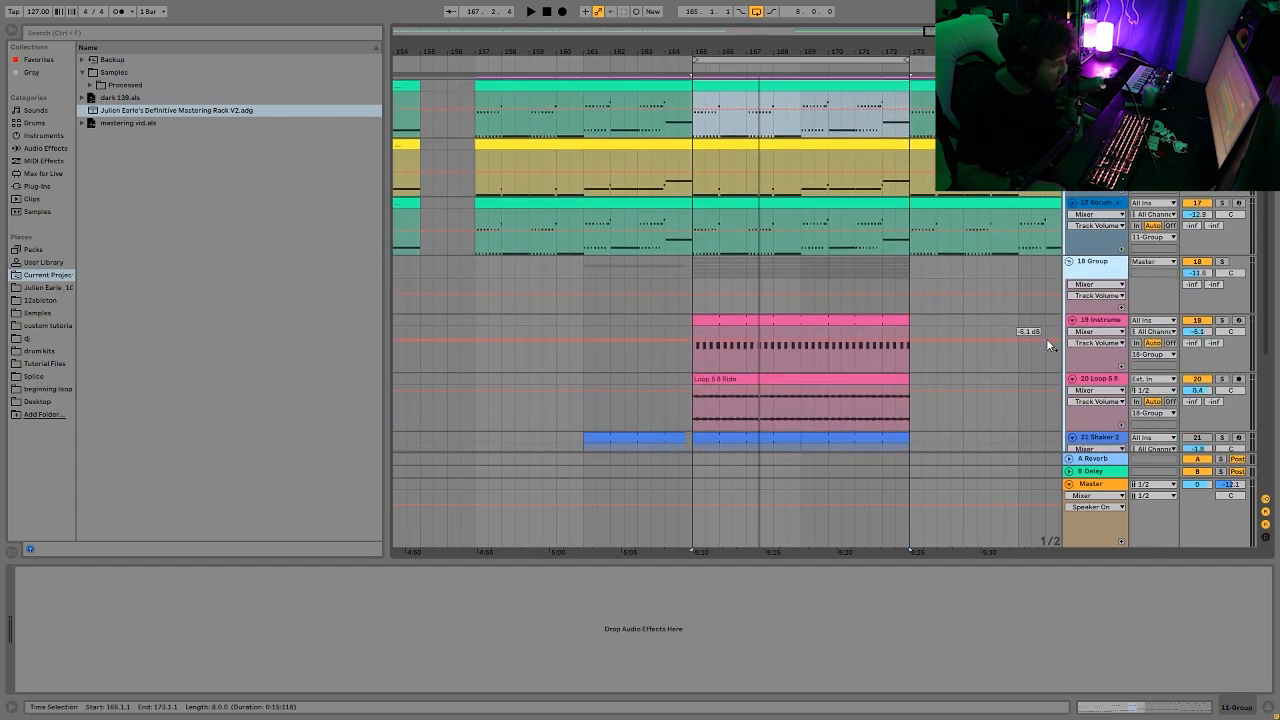
pyautogui.click(1110, 472)
pyautogui.press('Up')
pyautogui.press('Up')
pyautogui.press('Up')
pyautogui.press('Up')
pyautogui.press('Up')
pyautogui.press('Up')
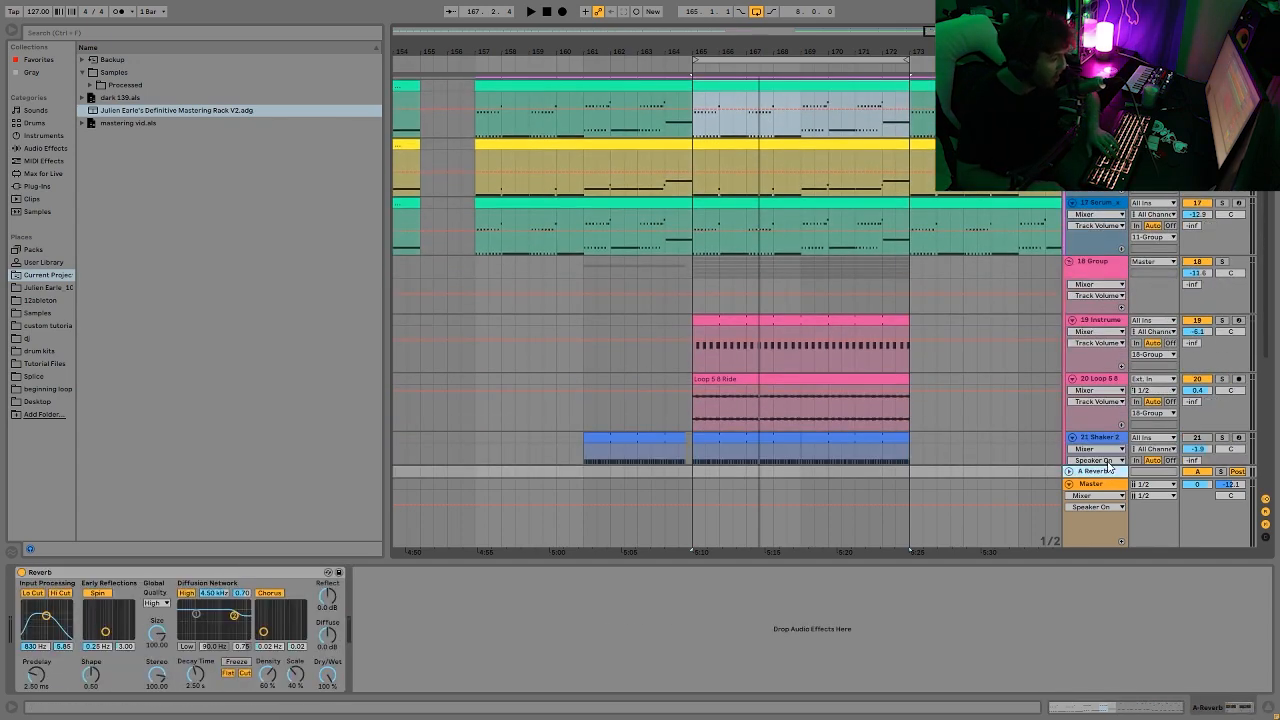
pyautogui.press('Up')
pyautogui.press('Up')
pyautogui.press('Up')
pyautogui.press('Up')
pyautogui.press('Up')
pyautogui.press('Up')
pyautogui.press('Up')
pyautogui.press('Up')
pyautogui.press('Up')
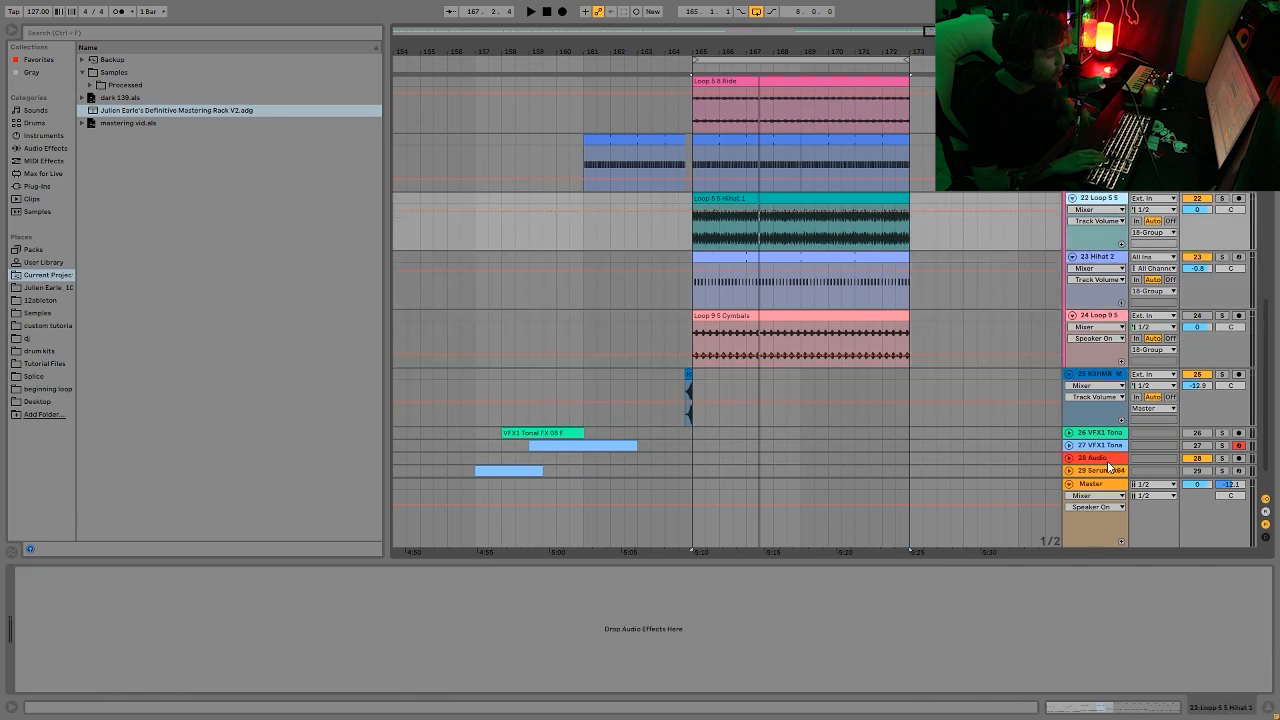
pyautogui.press('Up')
pyautogui.press('Up')
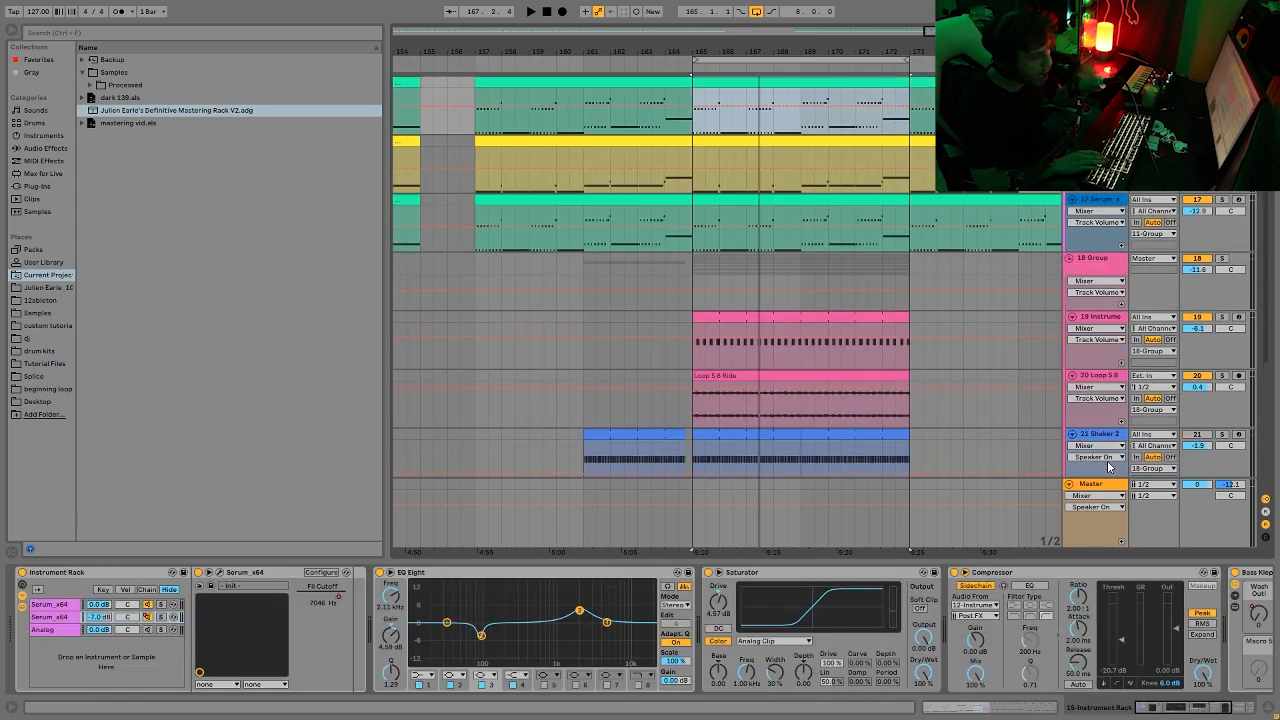
pyautogui.press('Down')
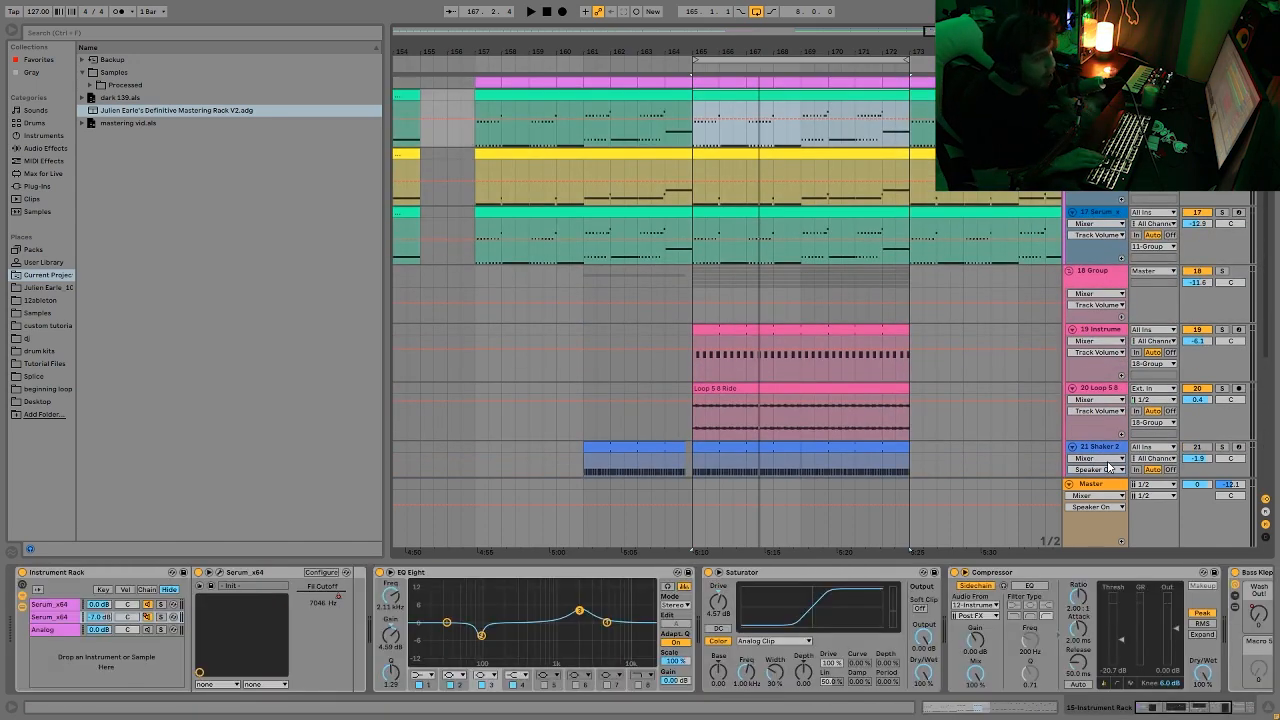
pyautogui.press('Up')
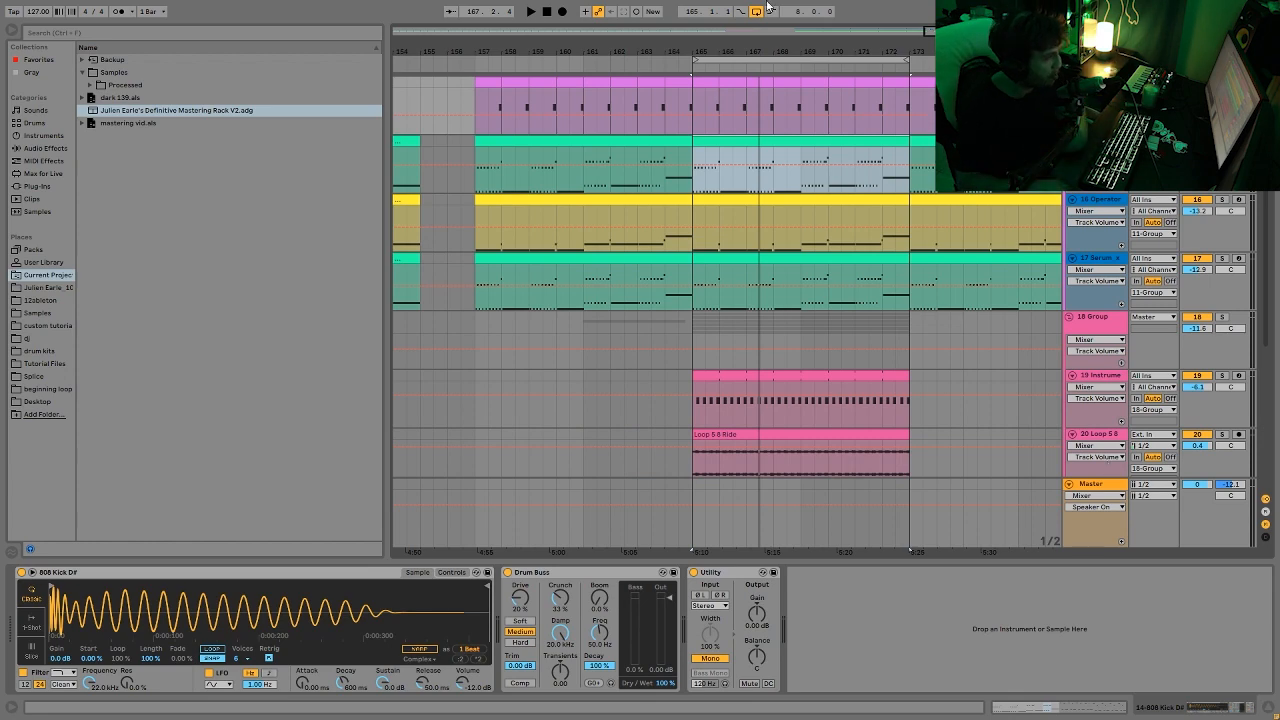
pyautogui.scroll(2, 1043, 293)
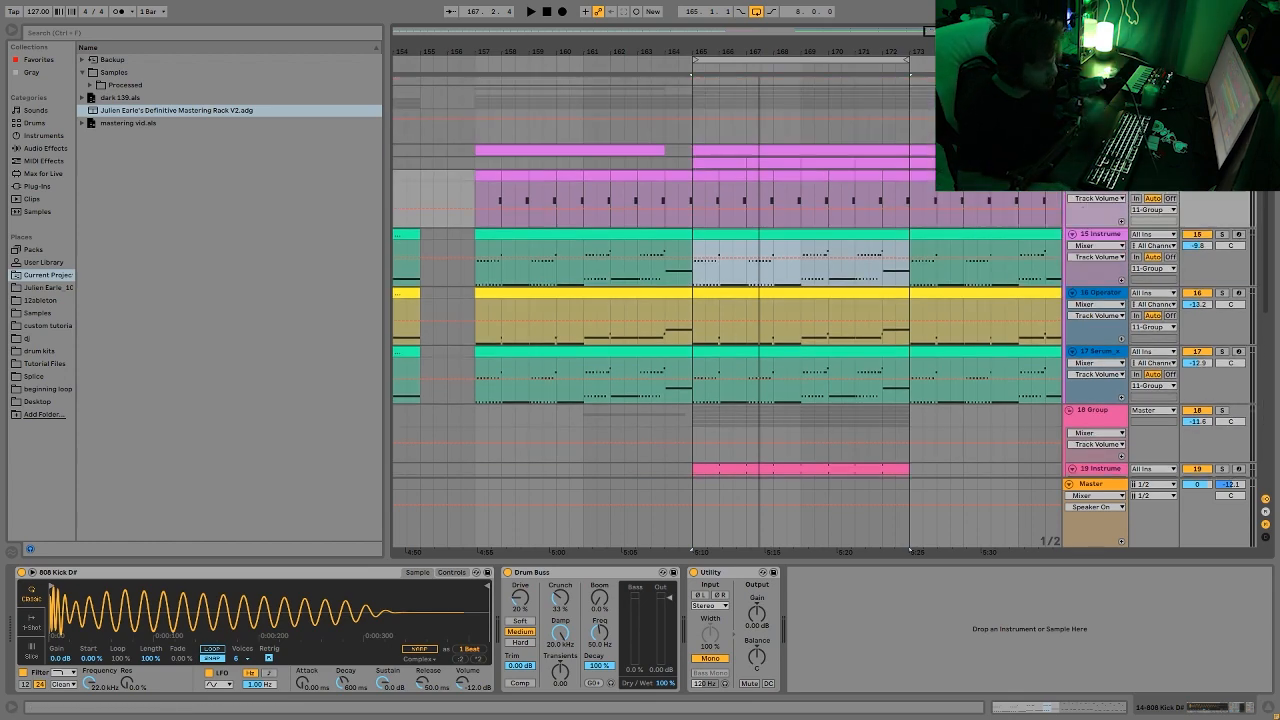
pyautogui.scroll(-5, 1152, 262)
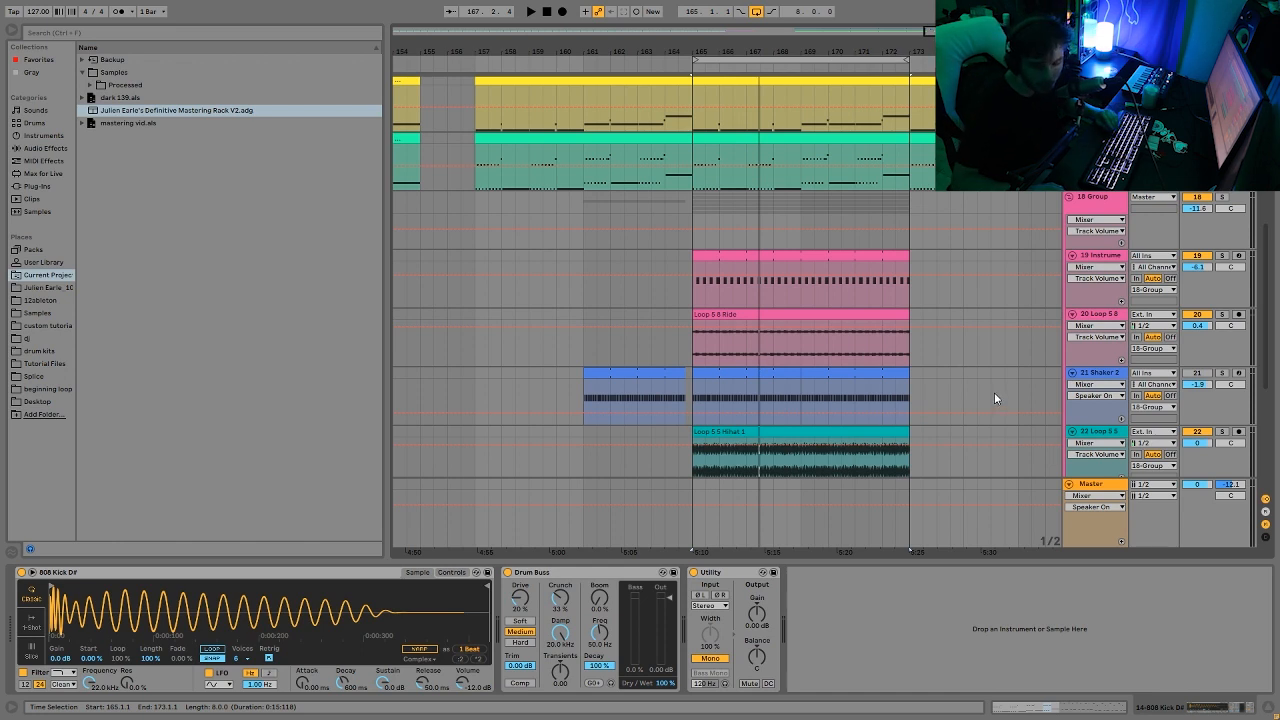
# Play the loop from bar 165 and raise the volume of the Loop 5 8 Ride track to 4.4 dB
pyautogui.press('space')
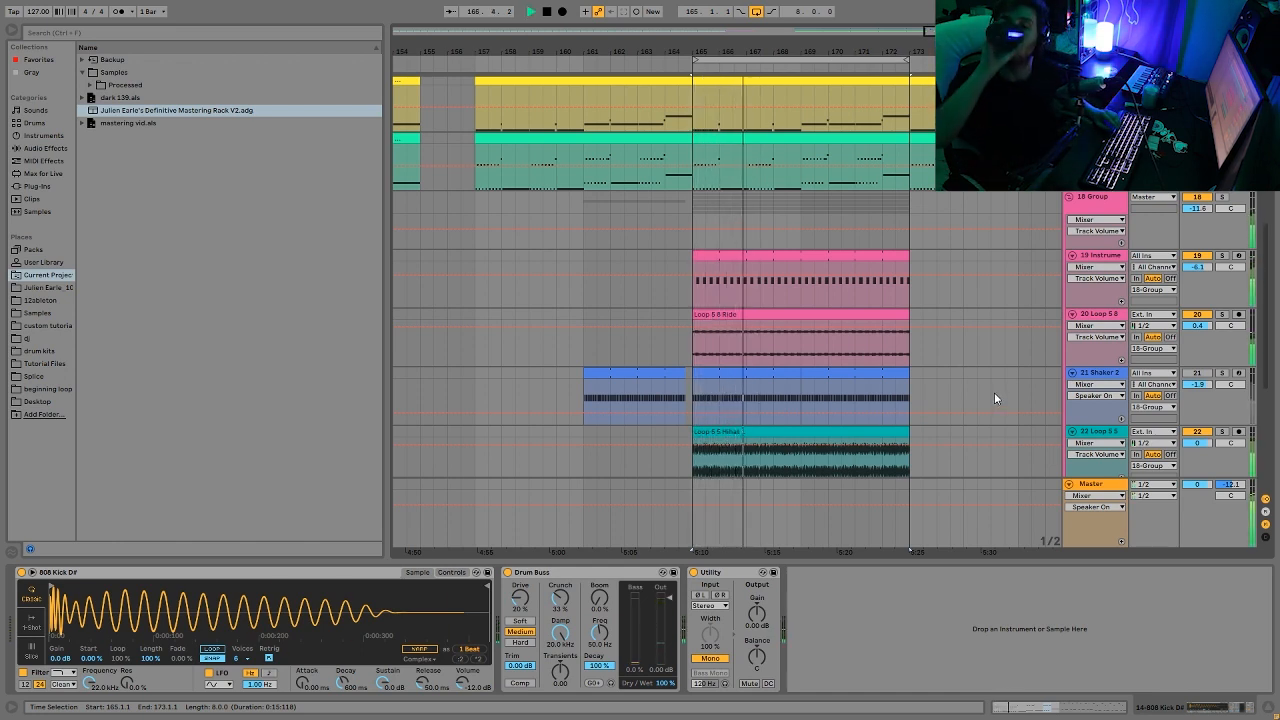
pyautogui.press('space')
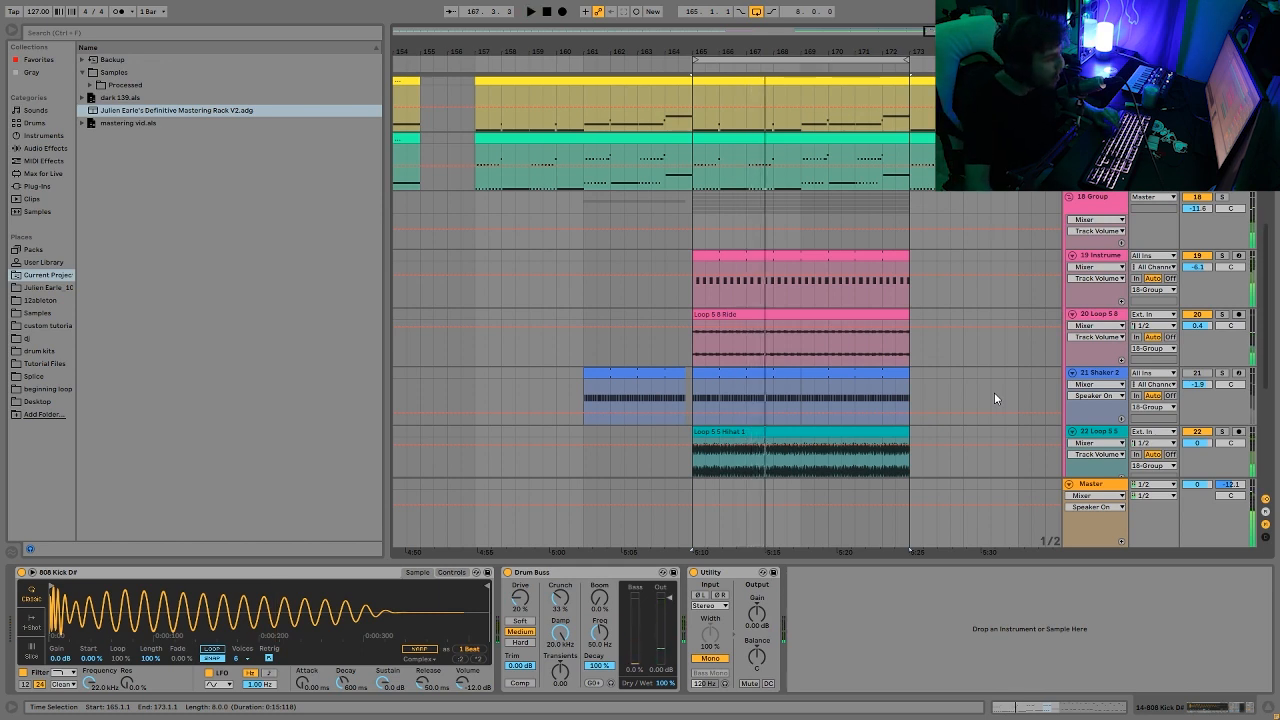
pyautogui.click(1098, 315)
pyautogui.press('space')
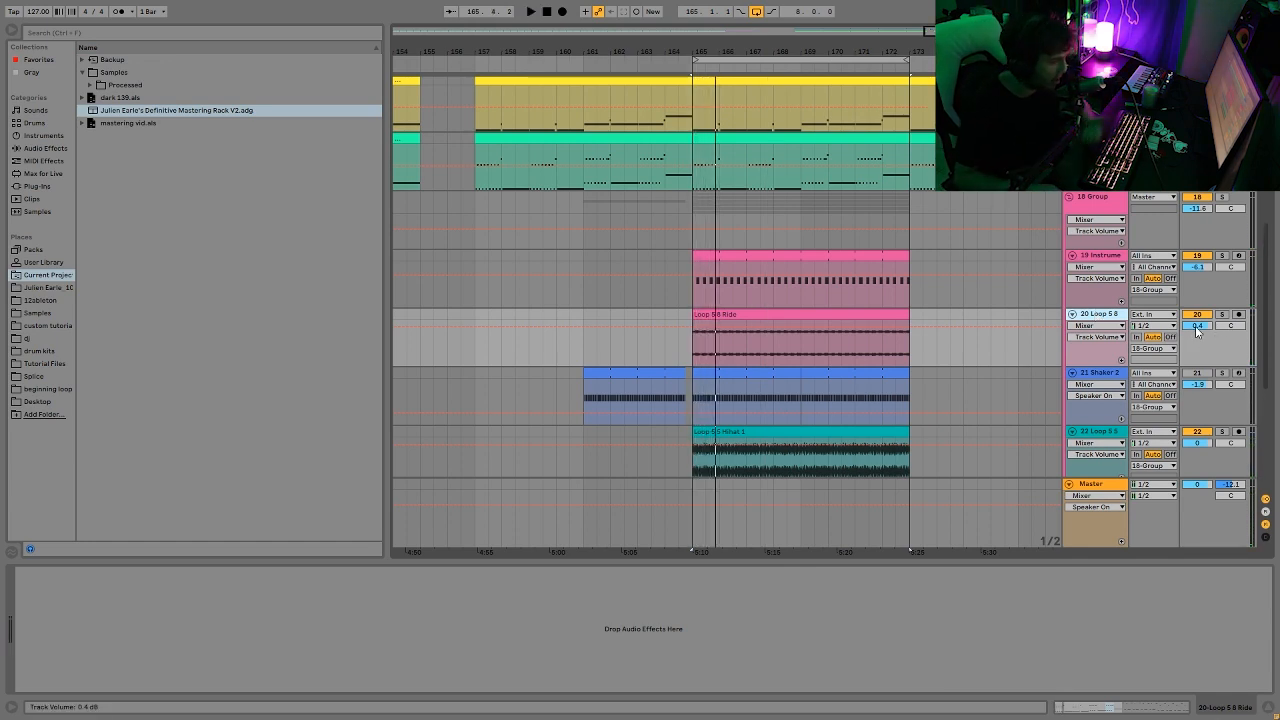
pyautogui.moveTo(1197, 331); pyautogui.dragTo(1197, 312)
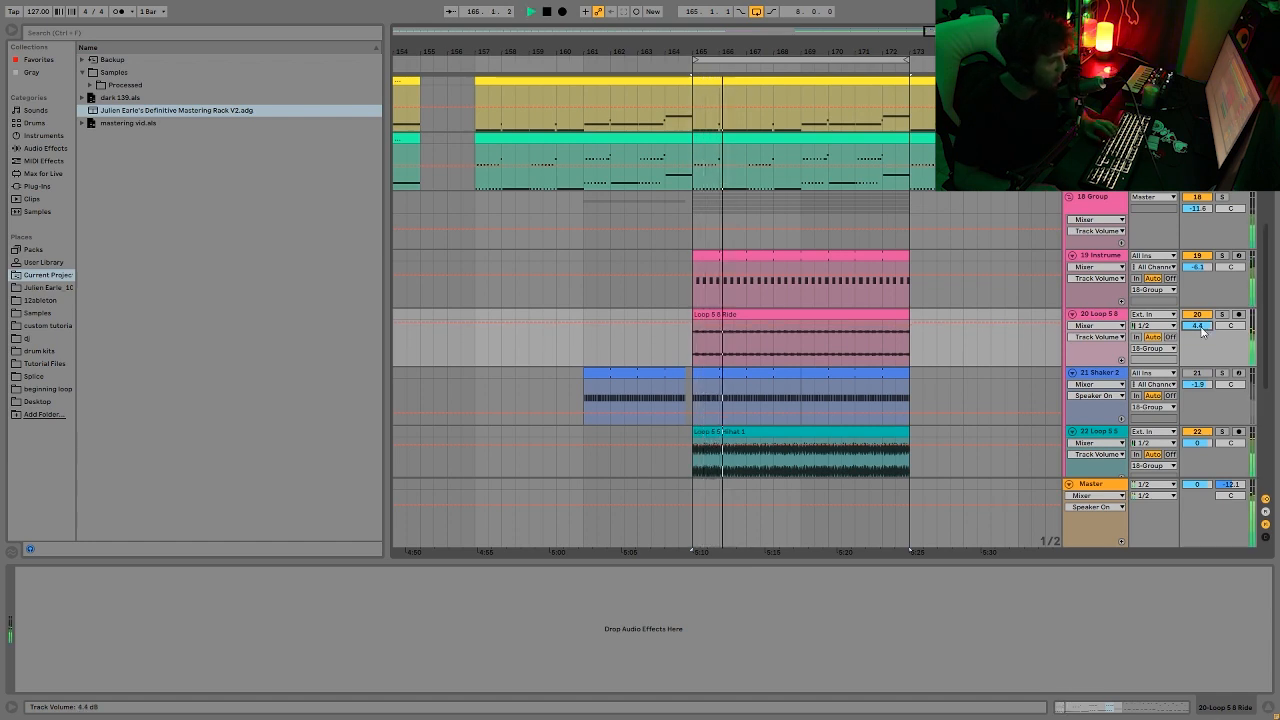
# During playback, set the 23 Hihat 2 track's volume to -0.3 dB and the Loop 5 5 Hihat 1 track's to 3.0 dB
pyautogui.scroll(-5, 1205, 349)
pyautogui.scroll(-1, 1205, 349)
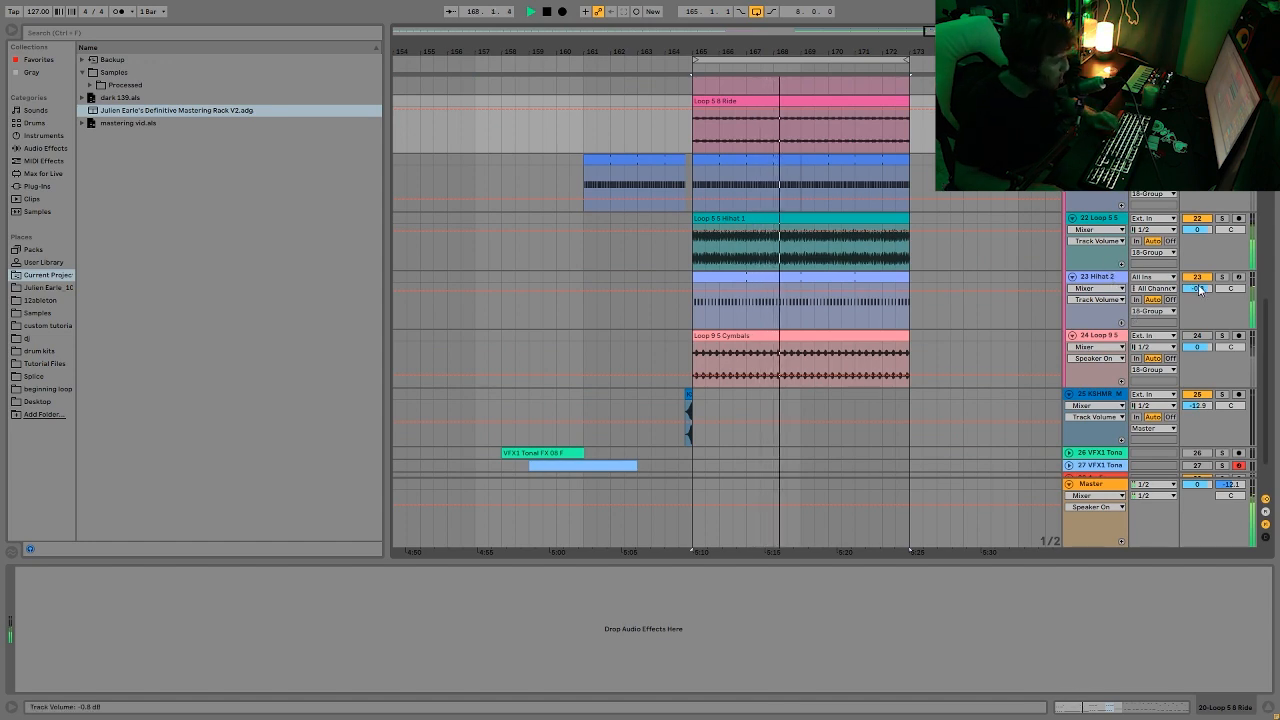
pyautogui.moveTo(1197, 288); pyautogui.dragTo(1197, 280)
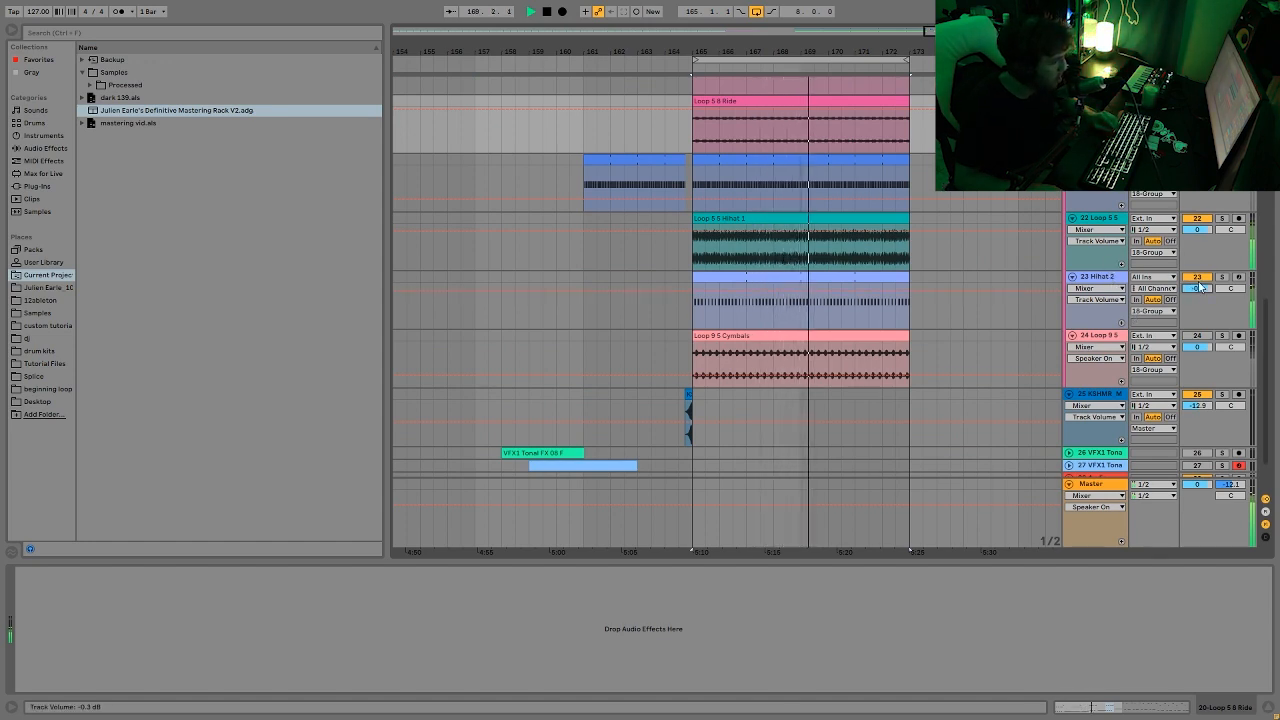
pyautogui.scroll(2, 1207, 258)
pyautogui.scroll(2, 1207, 258)
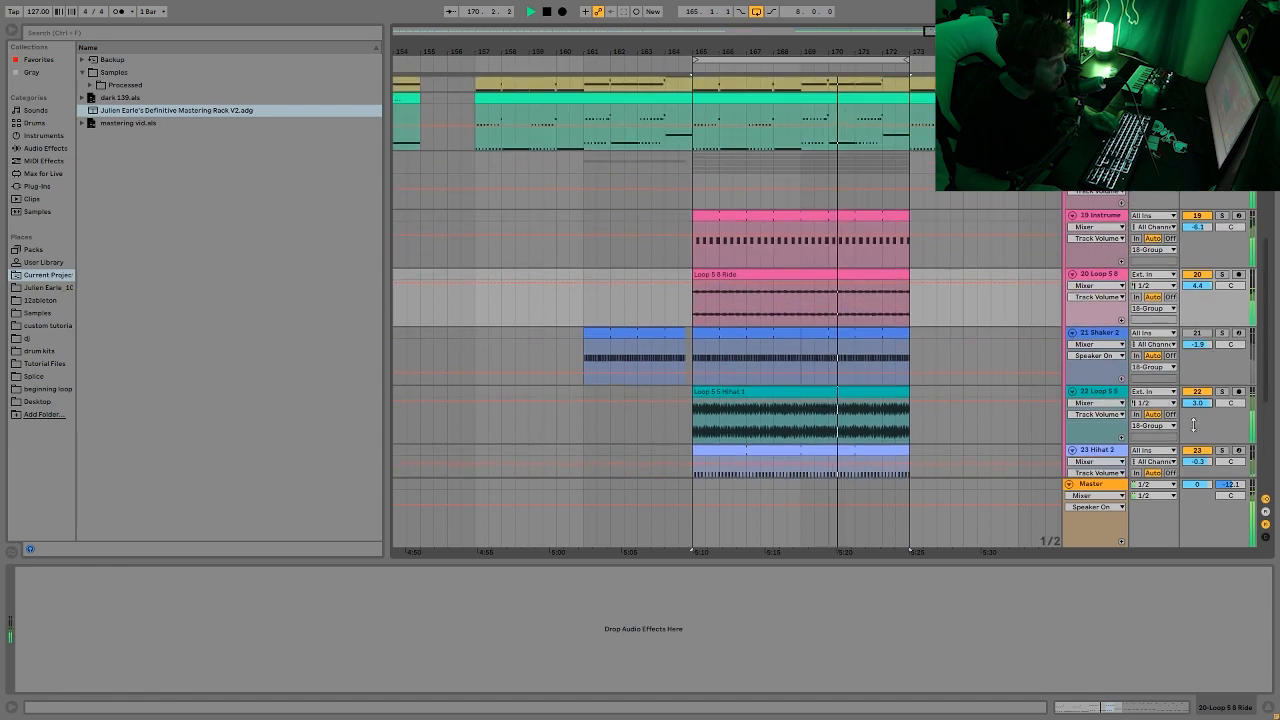
# Solo the 14-Audio and 808 Kick tracks and listen to them together from bar 165
pyautogui.scroll(1, 1204, 397)
pyautogui.scroll(2, 1204, 397)
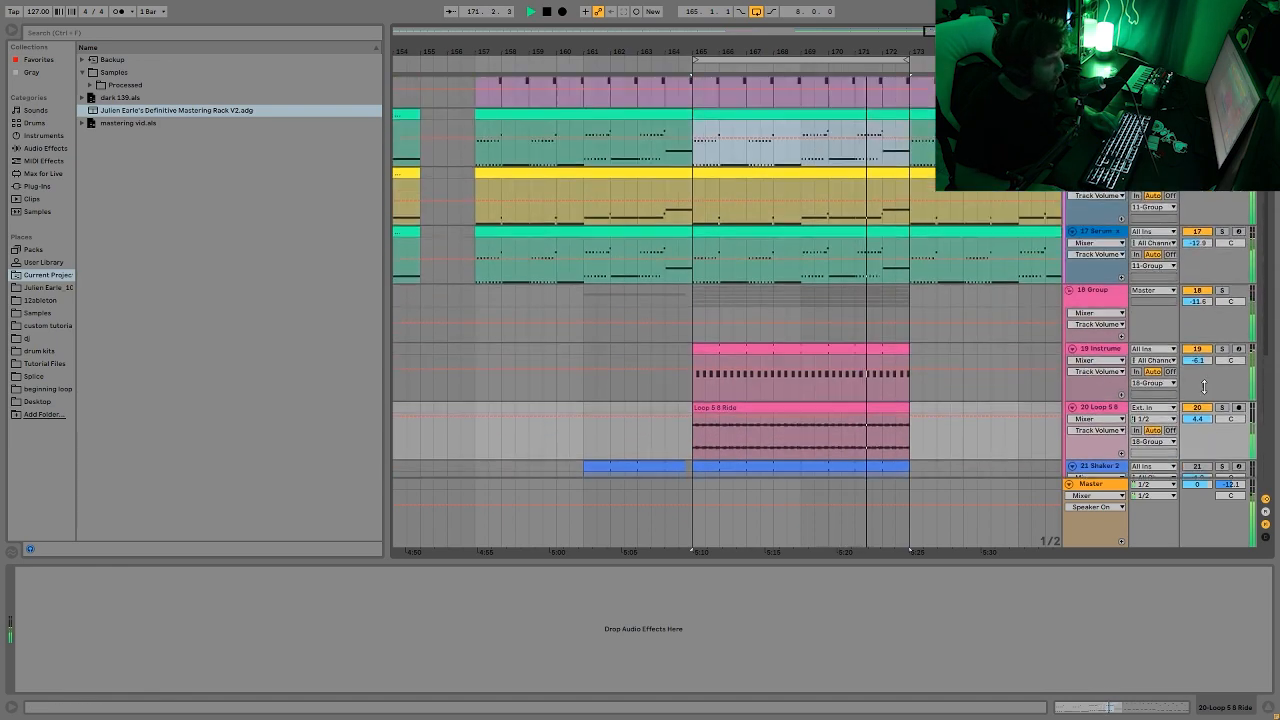
pyautogui.scroll(1, 1202, 400)
pyautogui.scroll(3, 1198, 430)
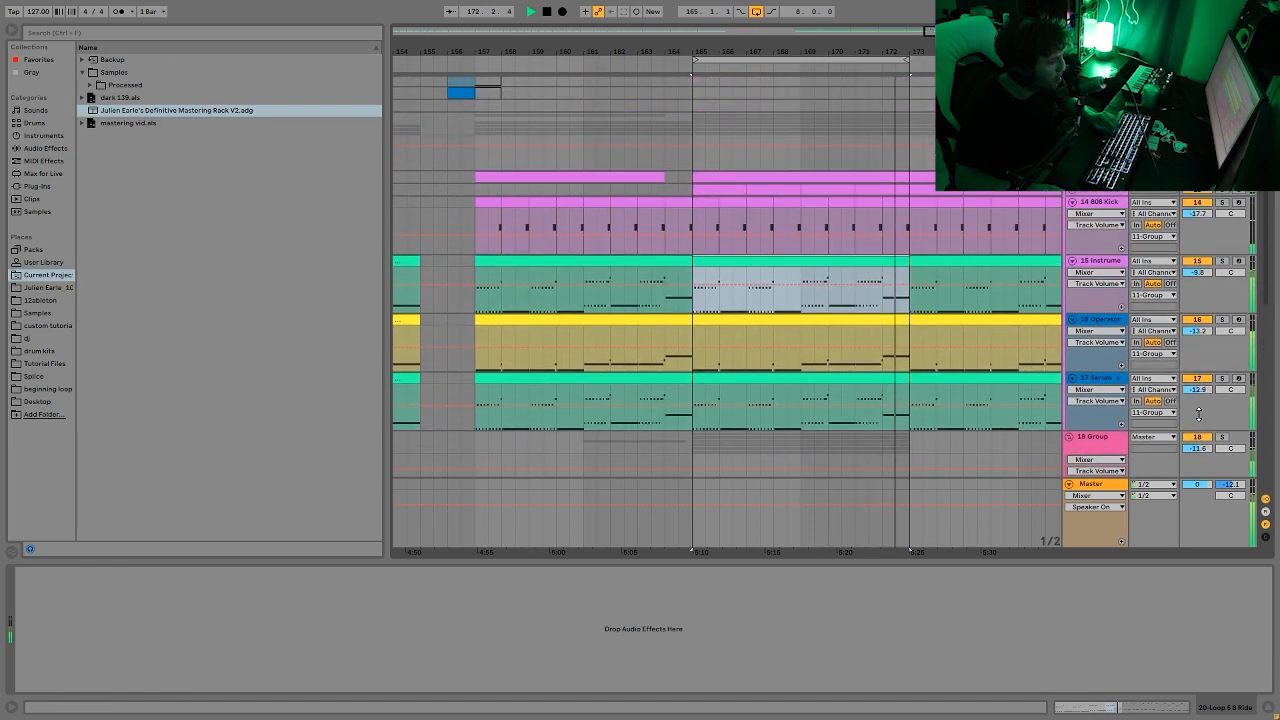
pyautogui.click(1117, 271)
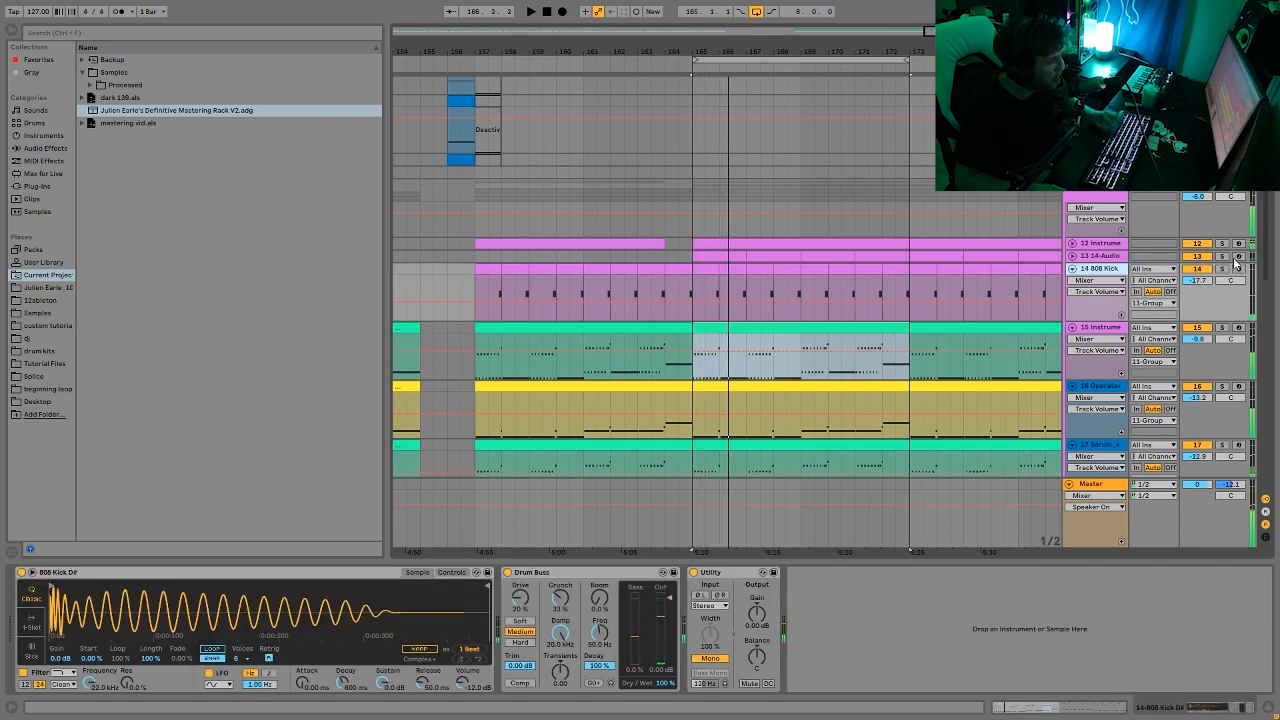
pyautogui.click(1222, 256)
pyautogui.click(1221, 271)
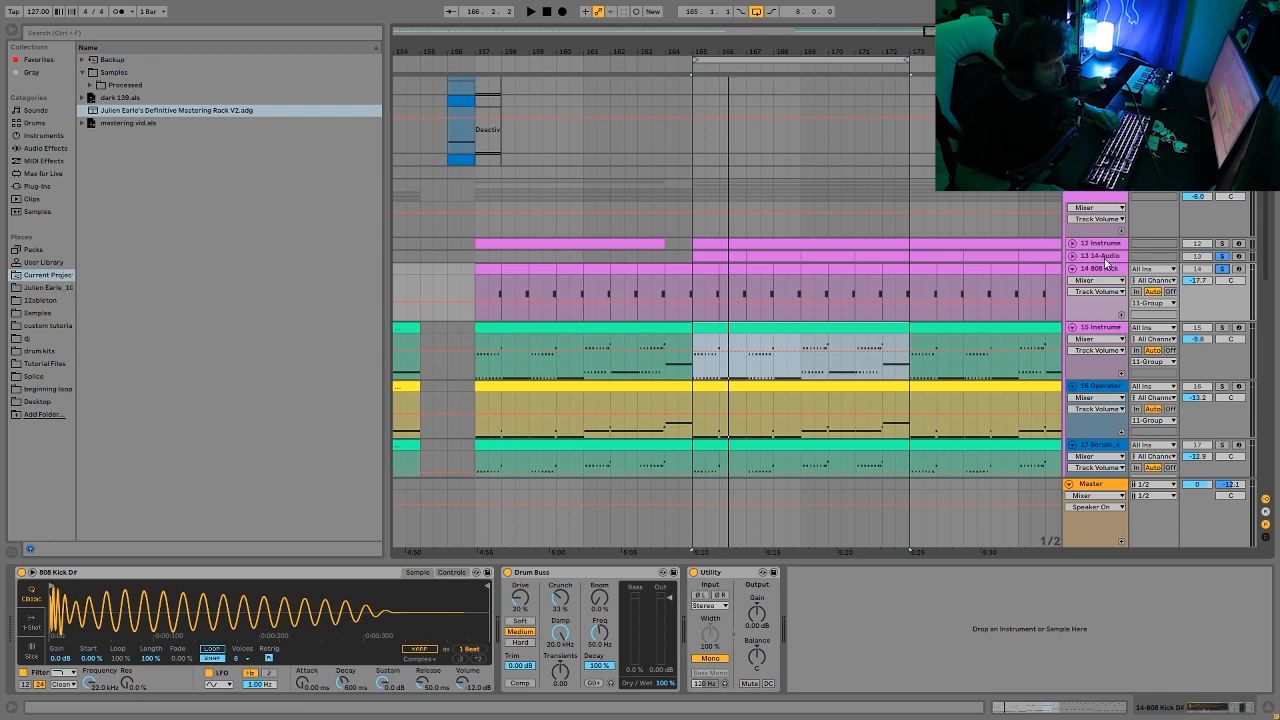
pyautogui.press('space')
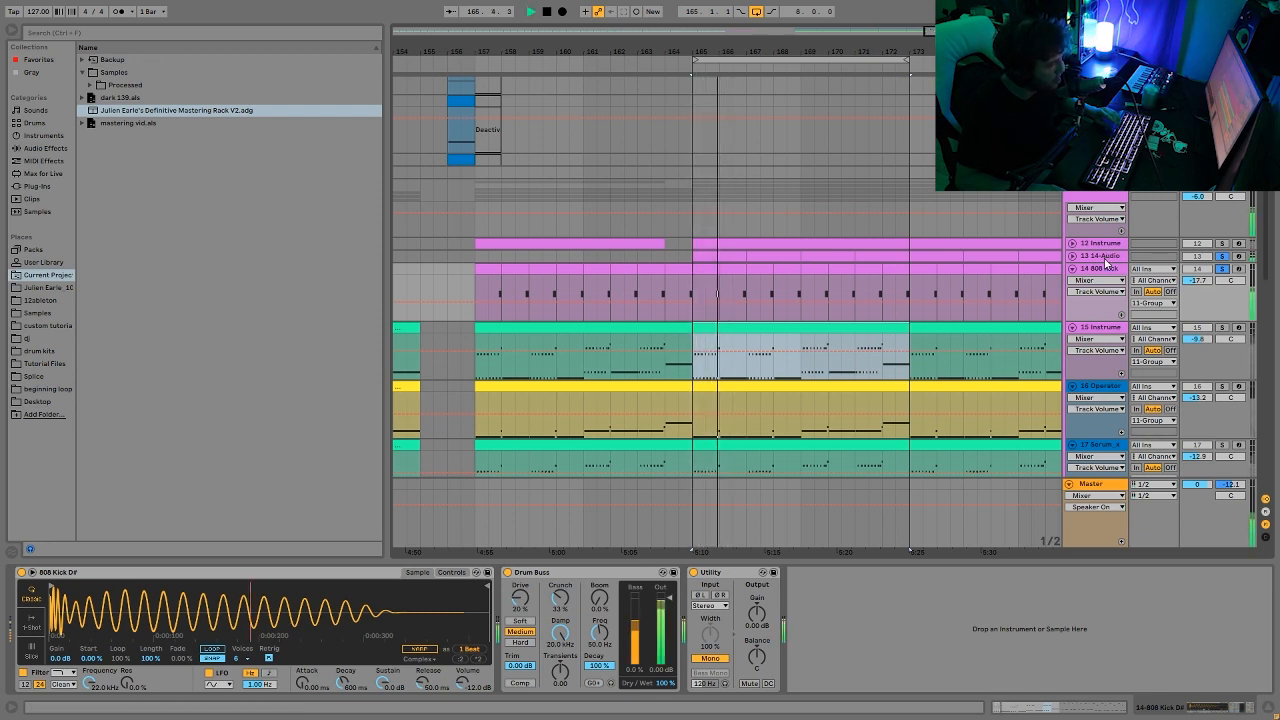
# Adjust the 808 Kick's volume to -14.2 dB, comparing it soloed and in the full mix, and clear the solos on 14-Audio and 808 Kick
pyautogui.click(1106, 259)
pyautogui.keyDown('shift'); pyautogui.click(1107, 270); pyautogui.keyUp('shift')
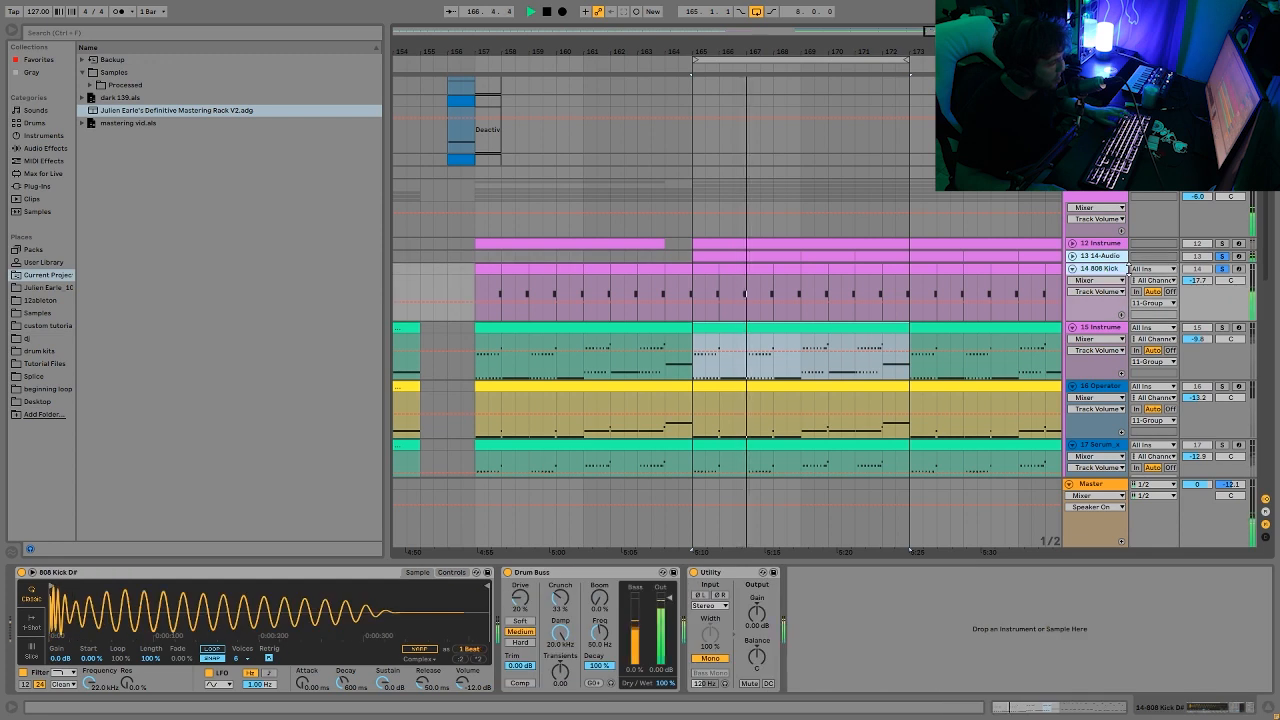
pyautogui.scroll(1, 1199, 284)
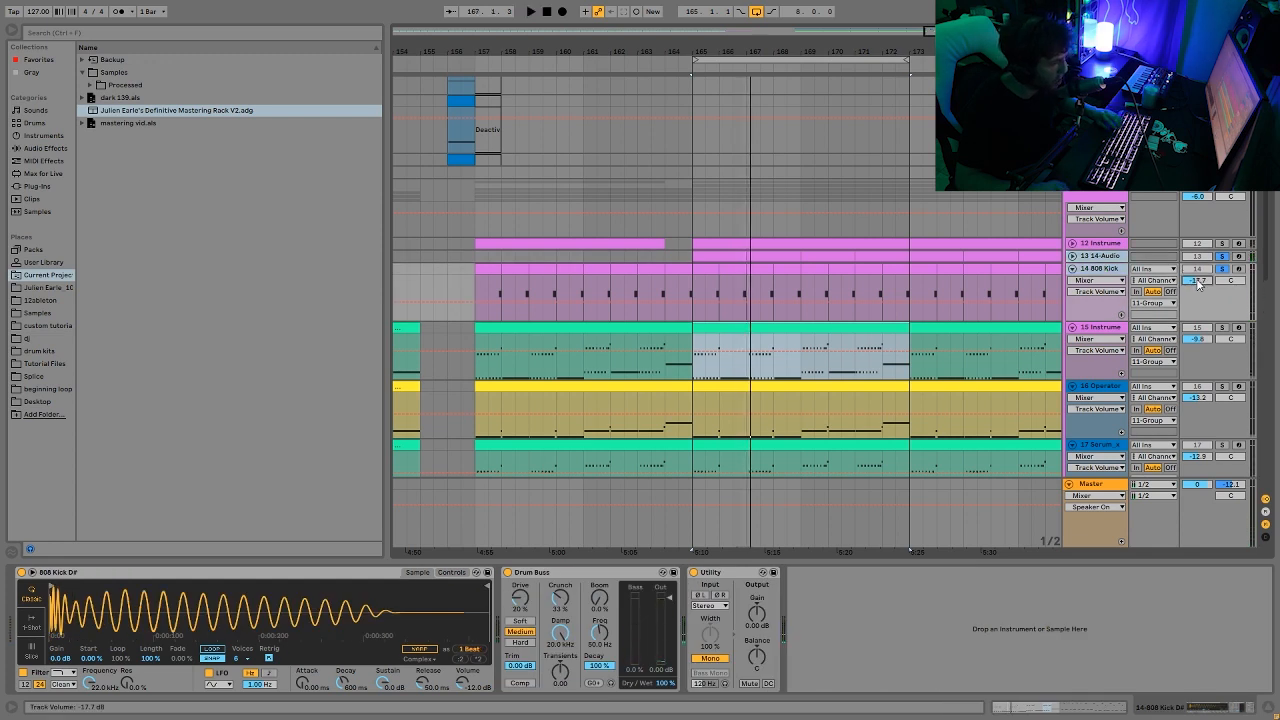
pyautogui.scroll(2, 1199, 284)
pyautogui.press('space')
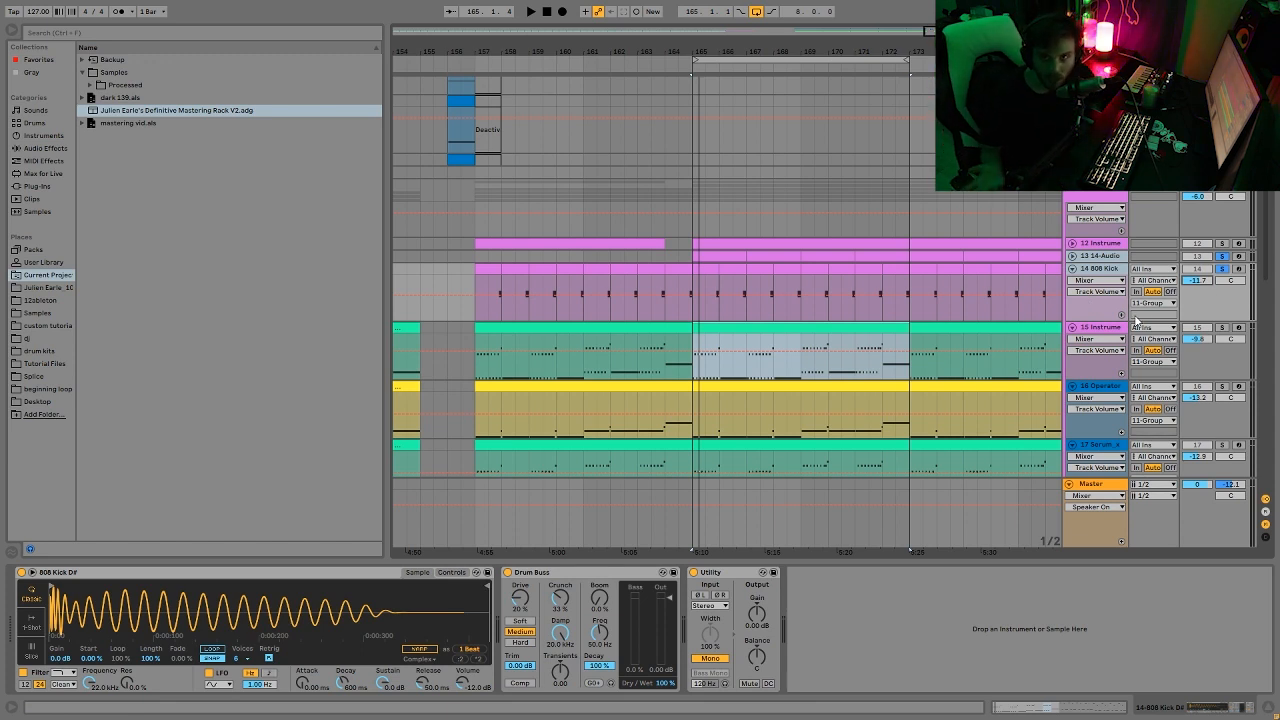
pyautogui.press('space')
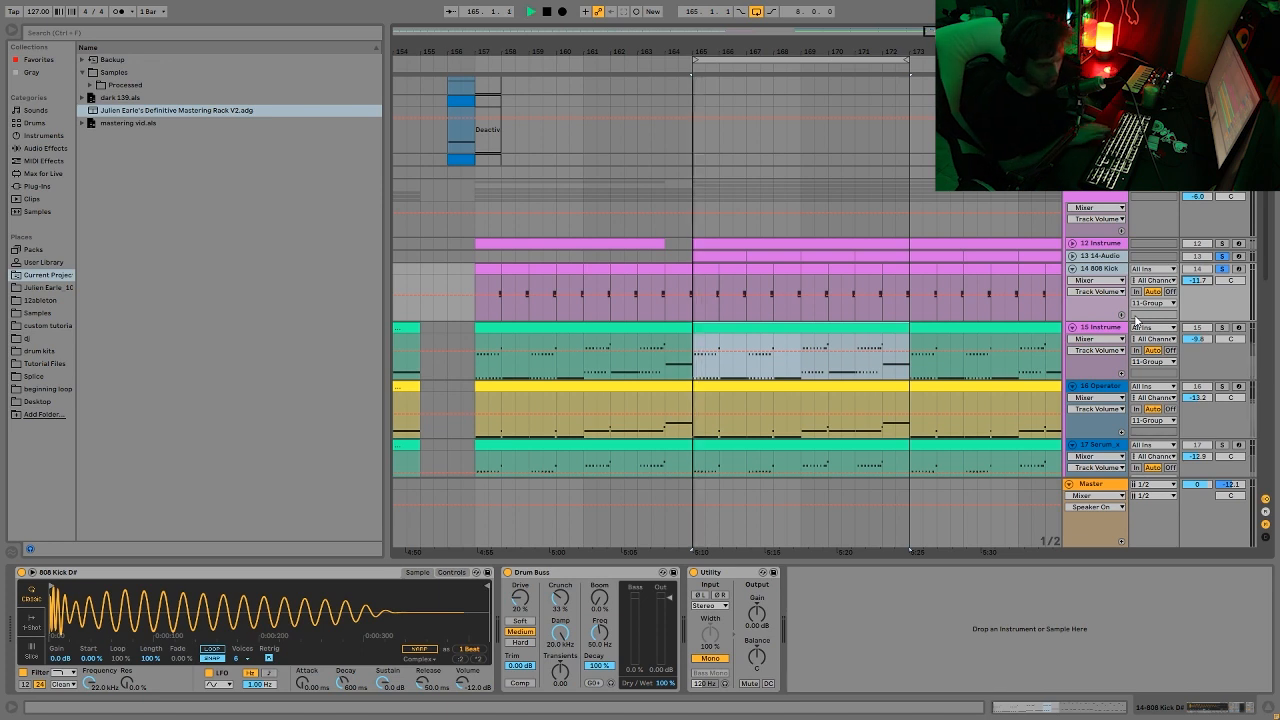
pyautogui.click(1222, 268)
pyautogui.moveTo(1198, 281); pyautogui.dragTo(1199, 285)
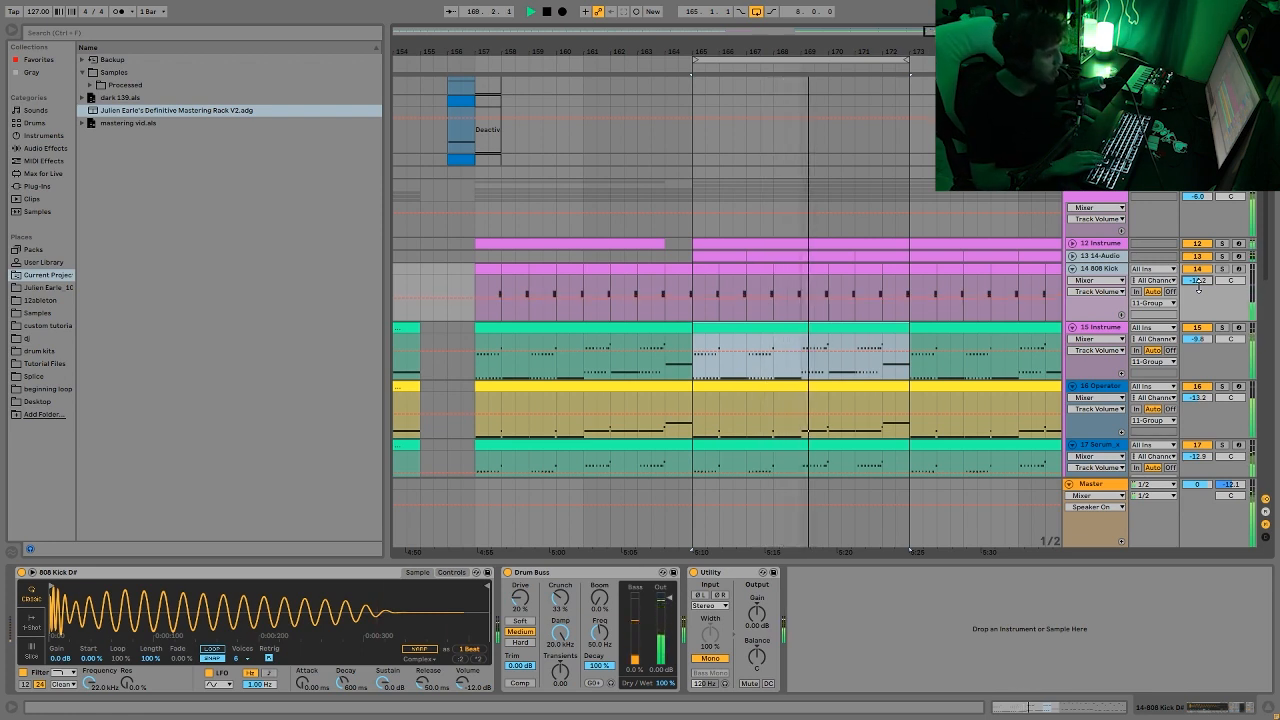
# Check the device chain of the 12 Instrument Rack track and listen to the loop with 11 Group selected
pyautogui.click(1089, 241)
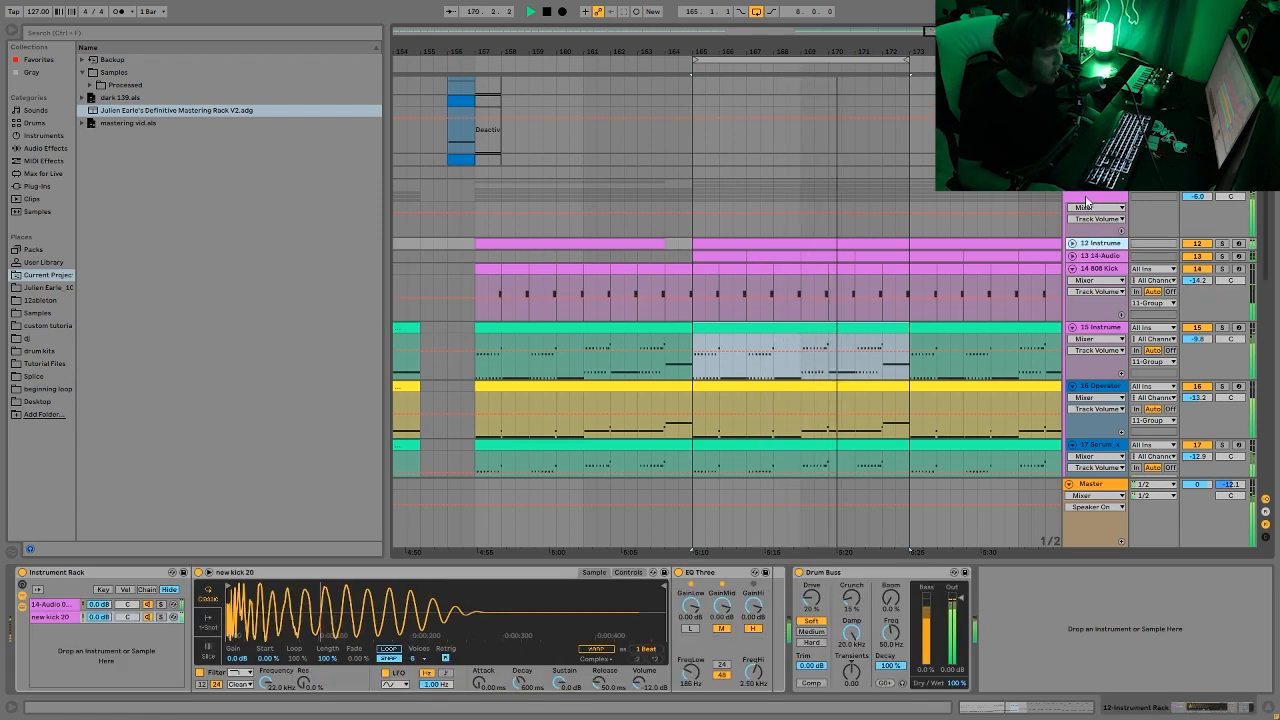
pyautogui.click(1086, 198)
pyautogui.press('space')
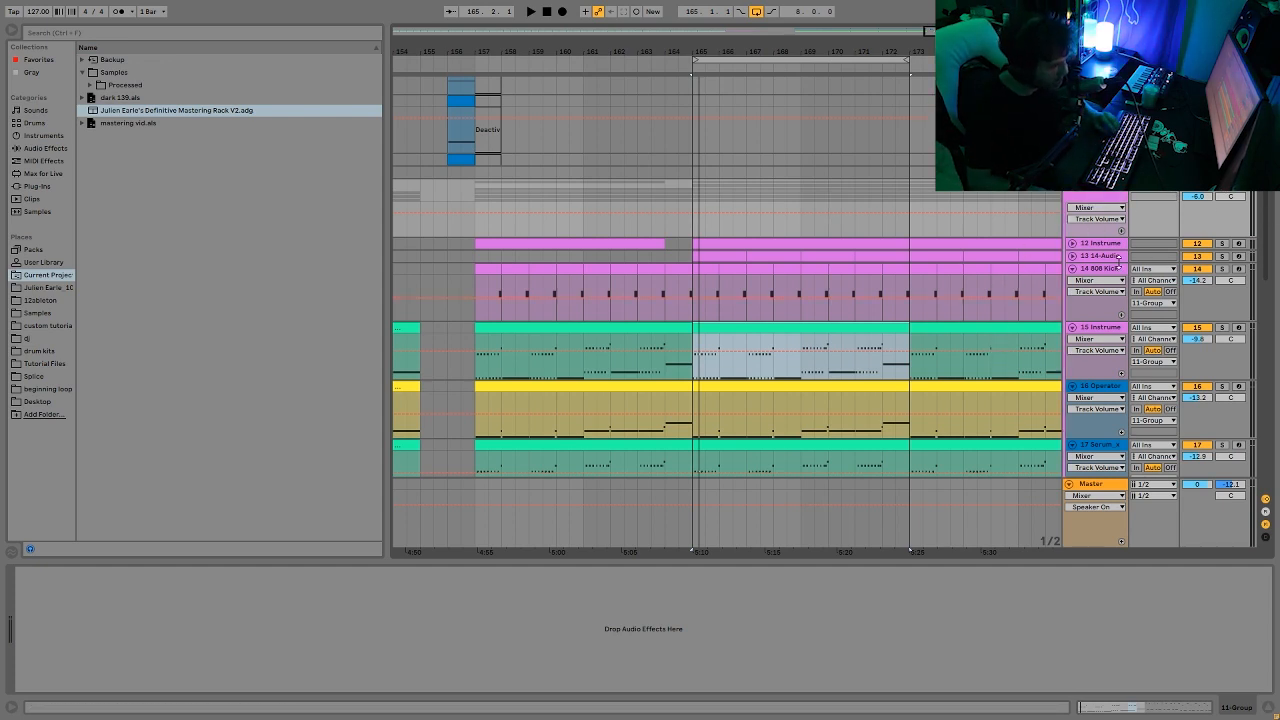
pyautogui.press('space')
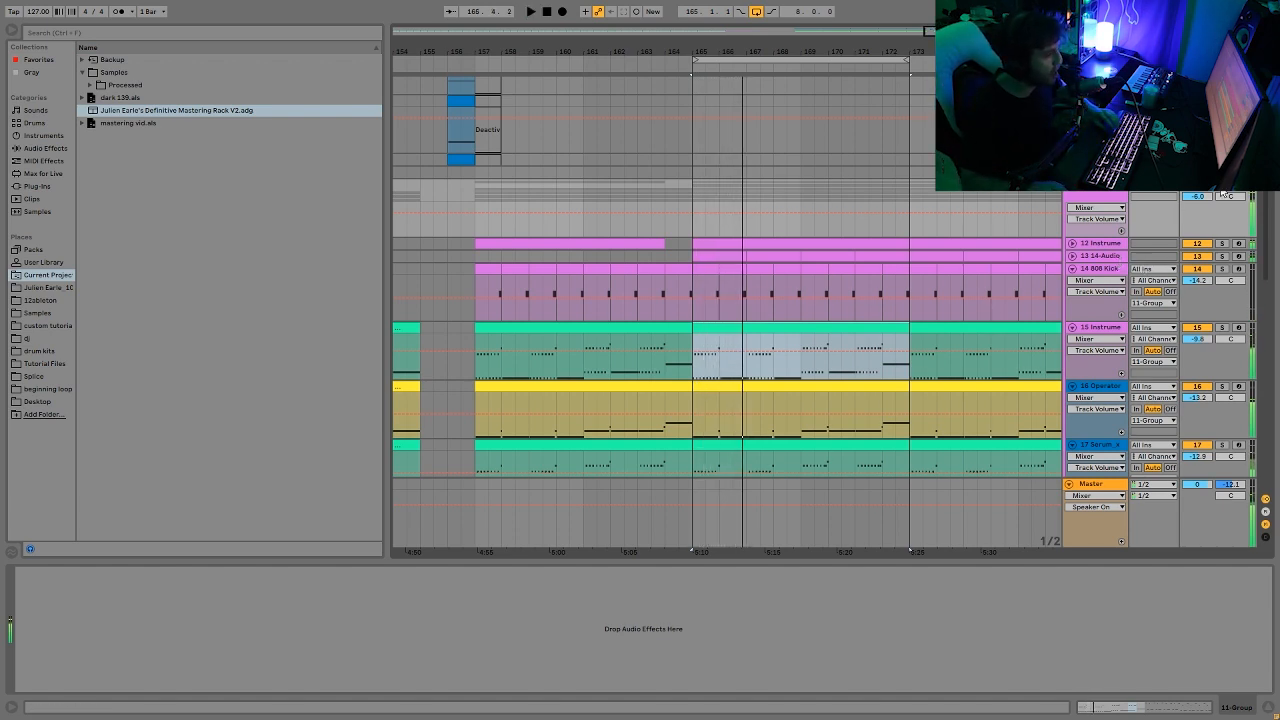
# Add a Saturator audio effect to 11 Group
pyautogui.click(1092, 209)
pyautogui.click(1093, 199)
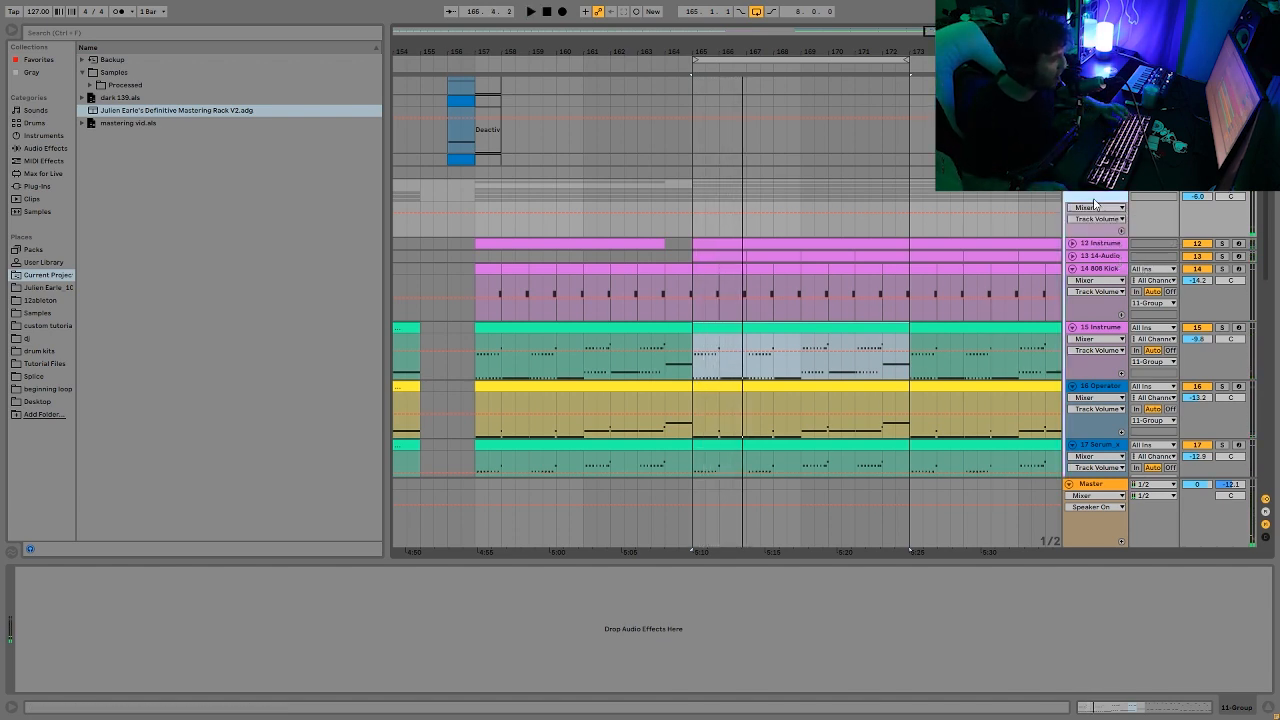
pyautogui.click(30, 148)
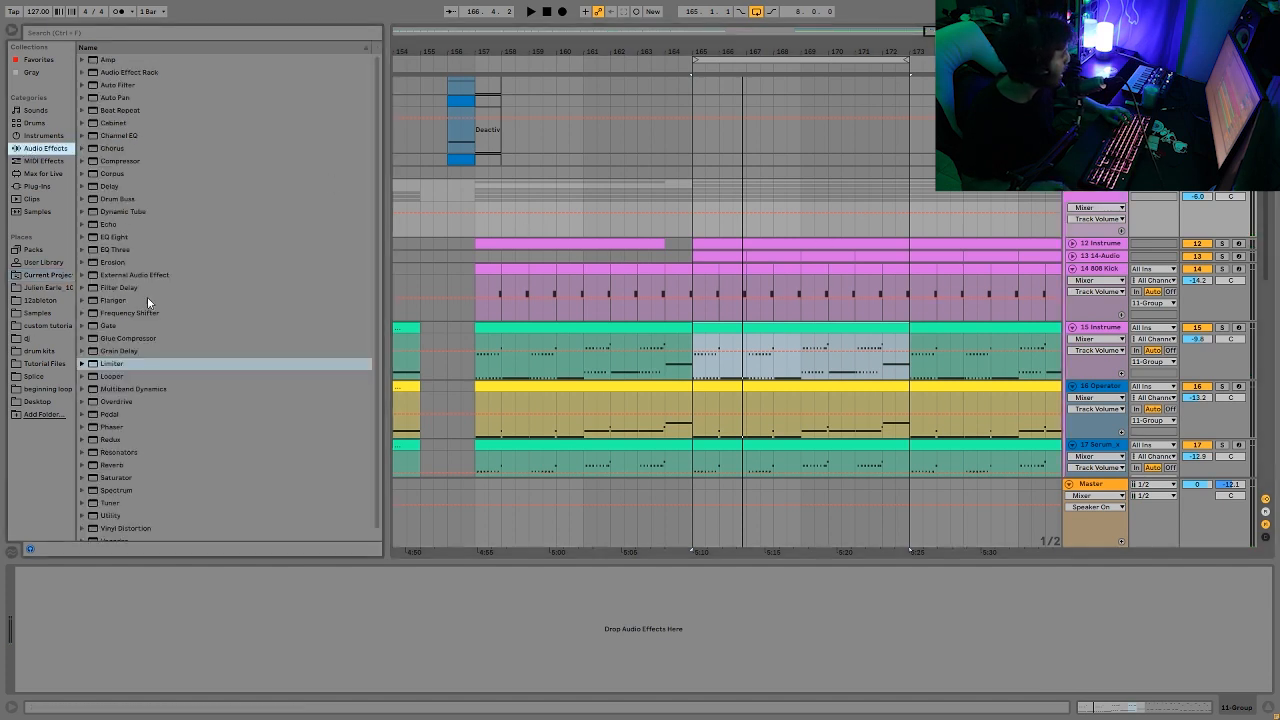
pyautogui.scroll(-1, 145, 320)
pyautogui.scroll(1, 115, 503)
pyautogui.doubleClick(138, 478)
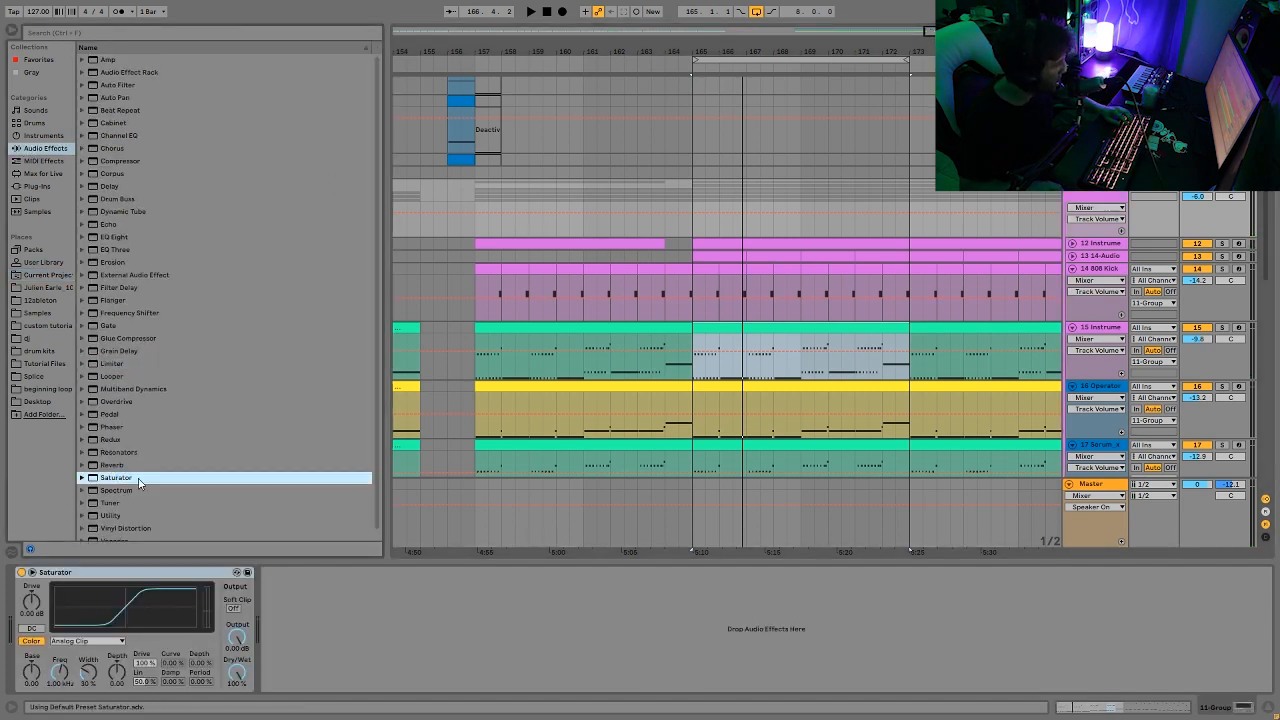
# Set the Saturator's Drive to 6.00 dB and its Output to -1.00 dB, and play the loop from bar 165
pyautogui.click(37, 613)
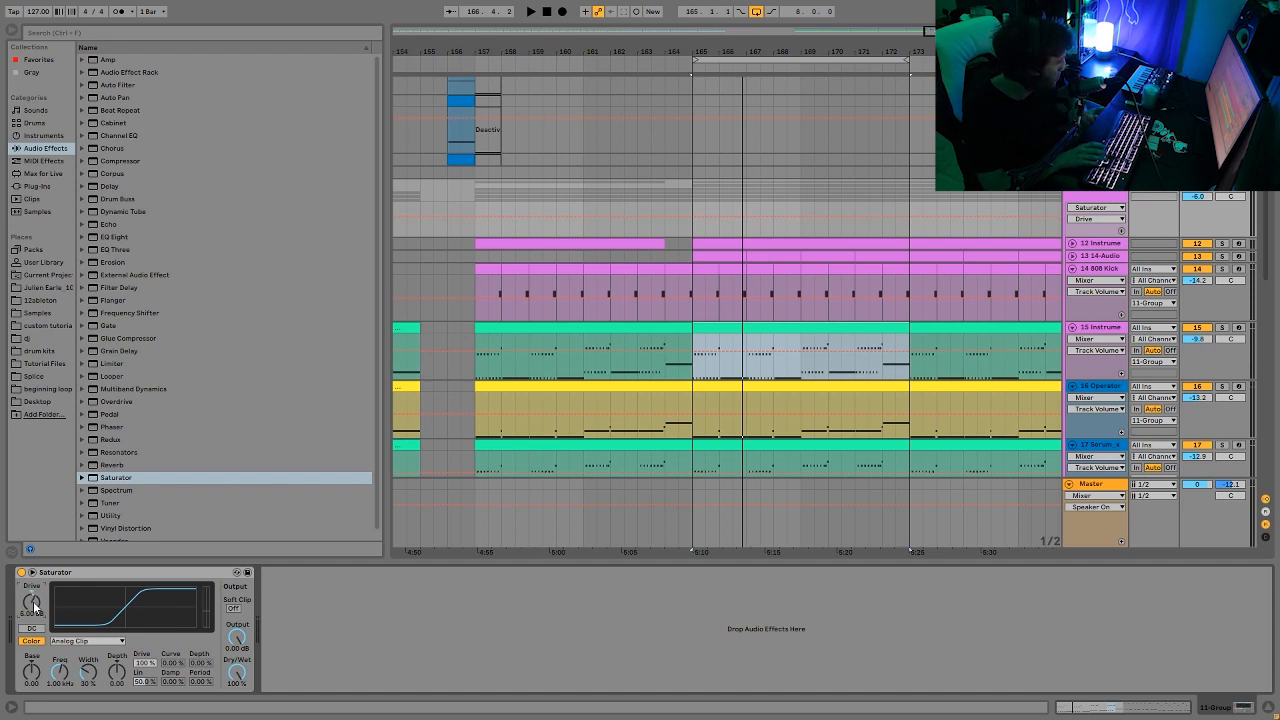
pyautogui.click(240, 640)
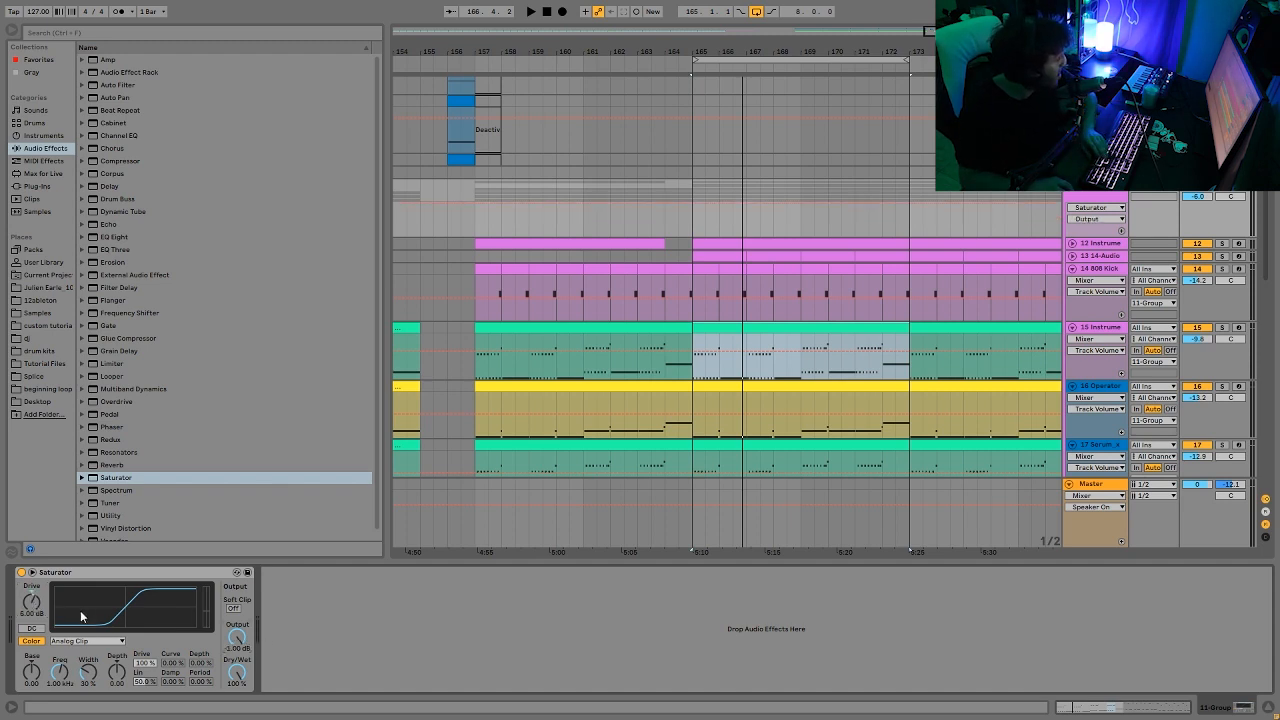
pyautogui.press('space')
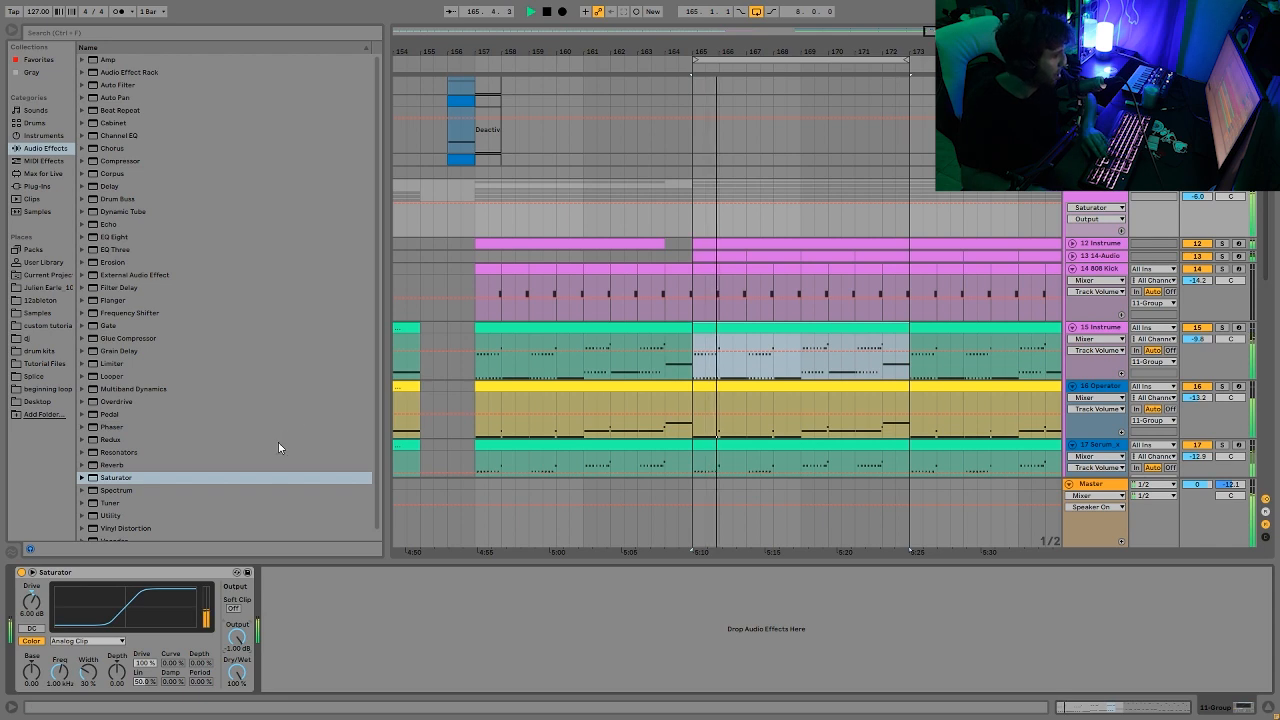
# Compare the loop with the Saturator on 11 Group bypassed and active, starting playback from bar 165
pyautogui.click(21, 572)
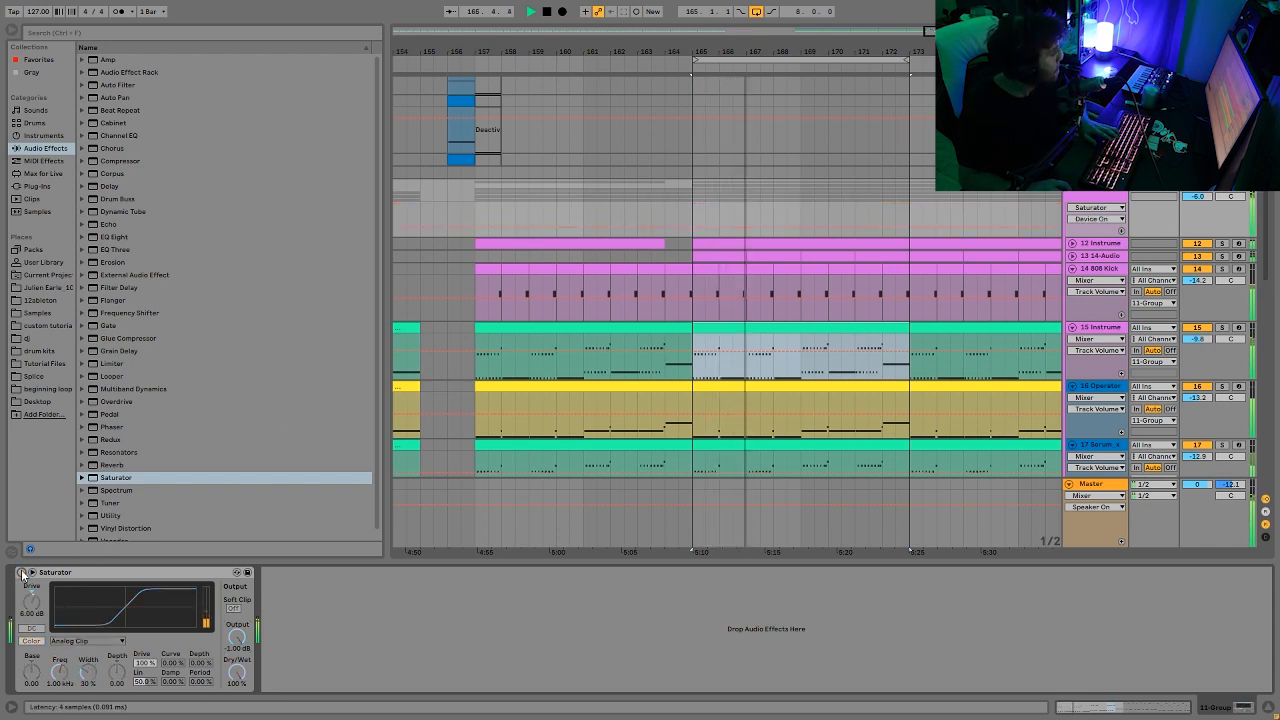
pyautogui.click(21, 572)
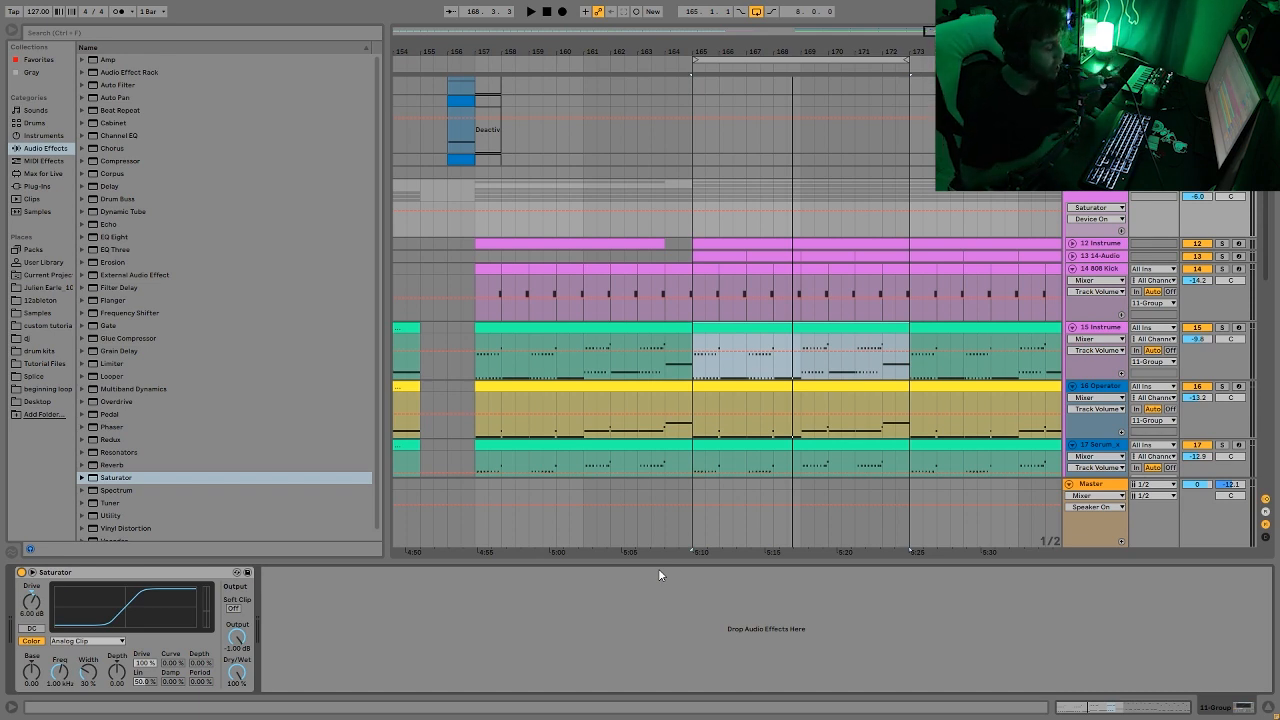
pyautogui.press('space')
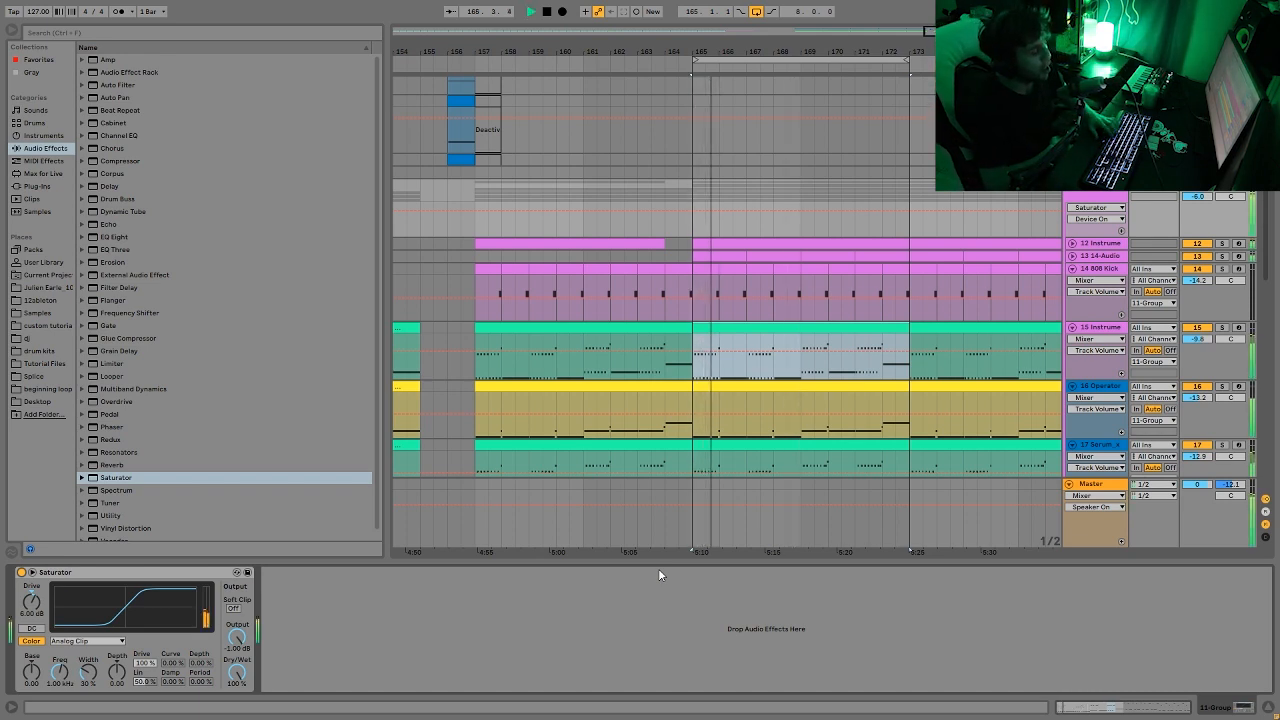
pyautogui.press('space')
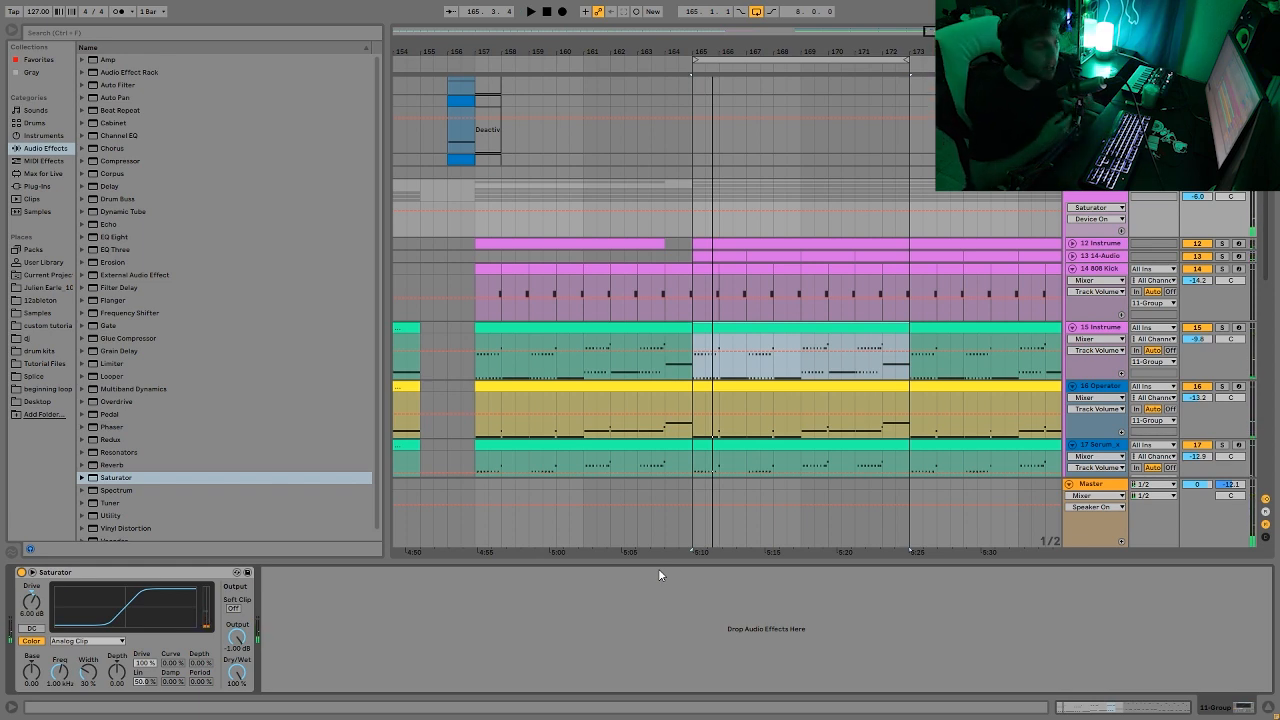
# Set the Drive of the Saturator on 11 Group to 5.00 dB and listen to the loop
pyautogui.click(20, 615)
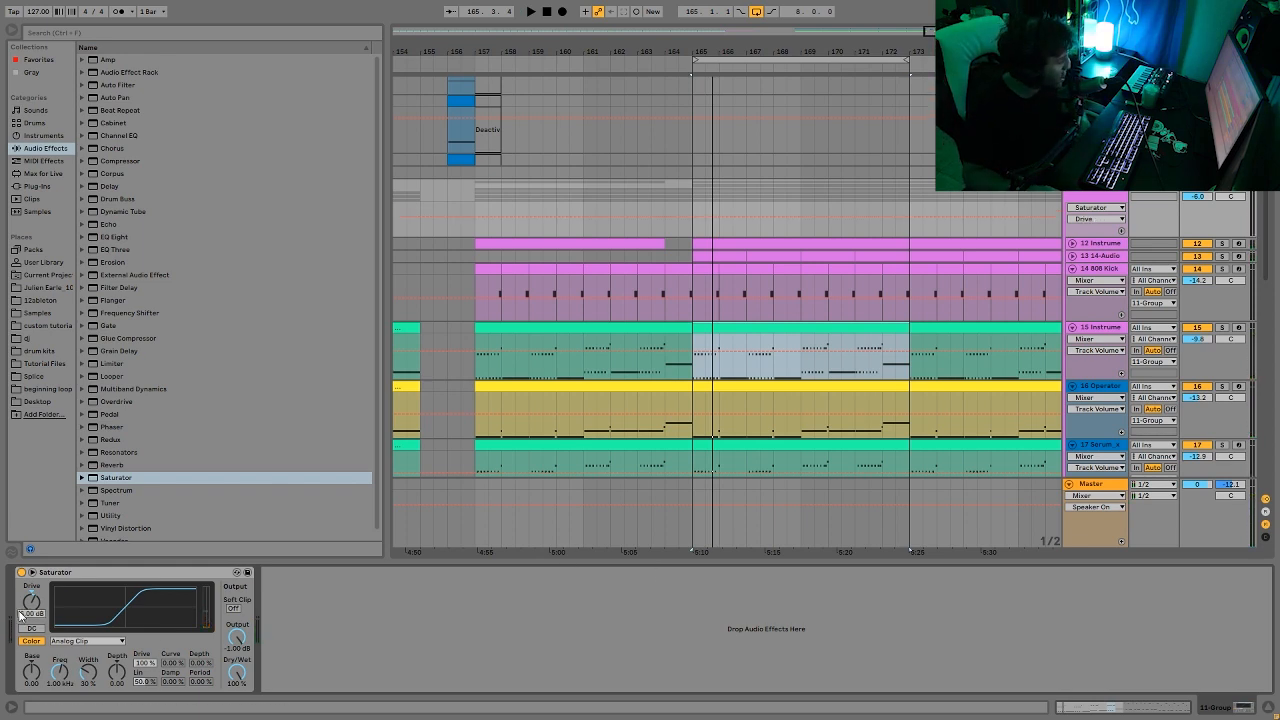
pyautogui.press('space')
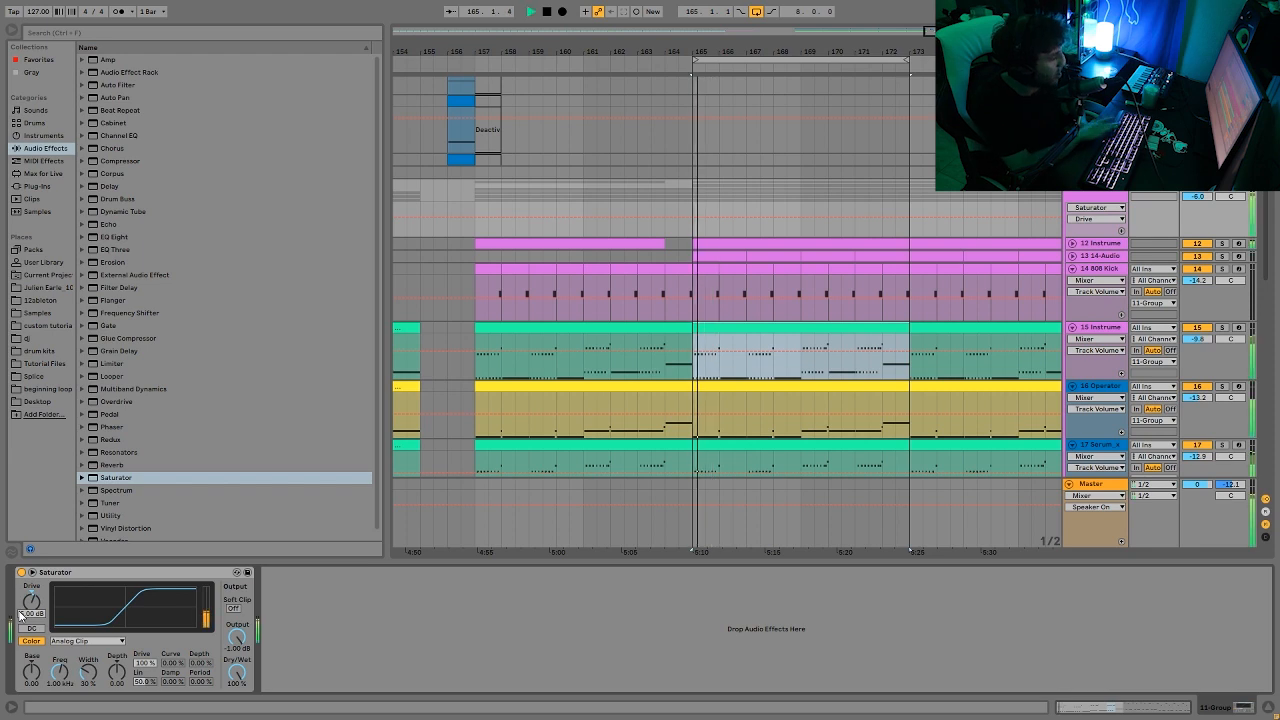
pyautogui.press('space')
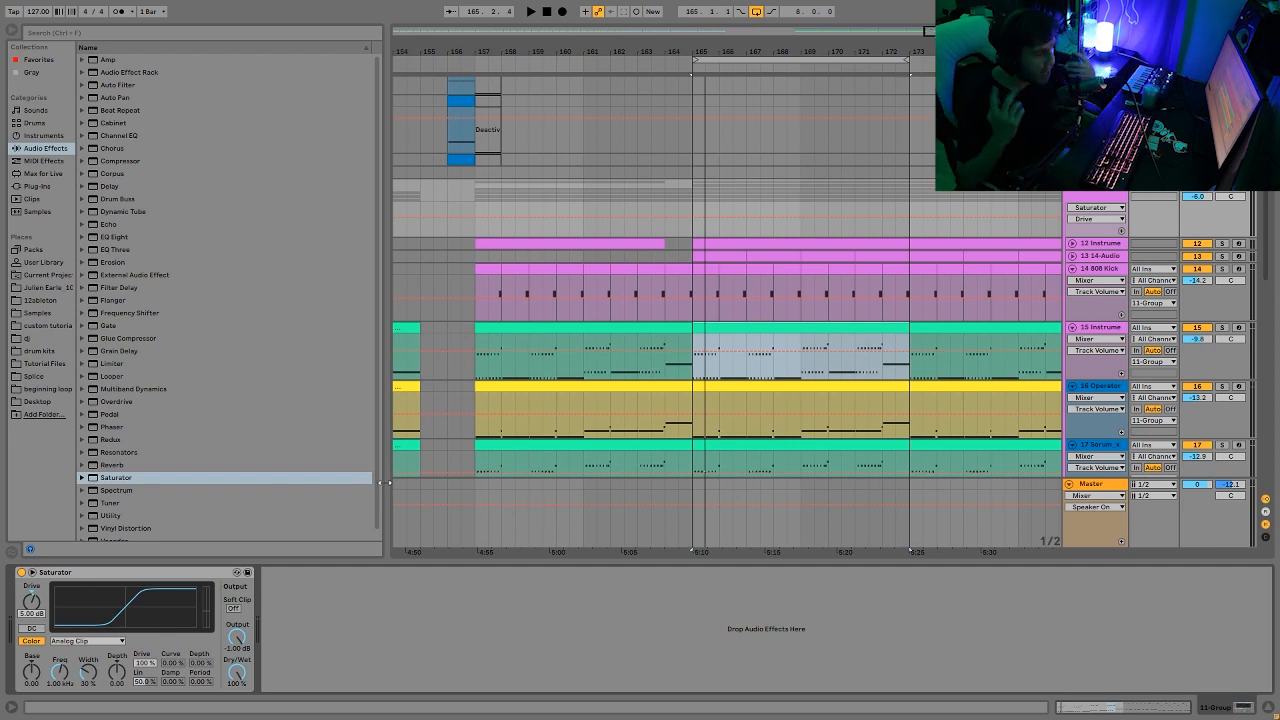
pyautogui.click(172, 576)
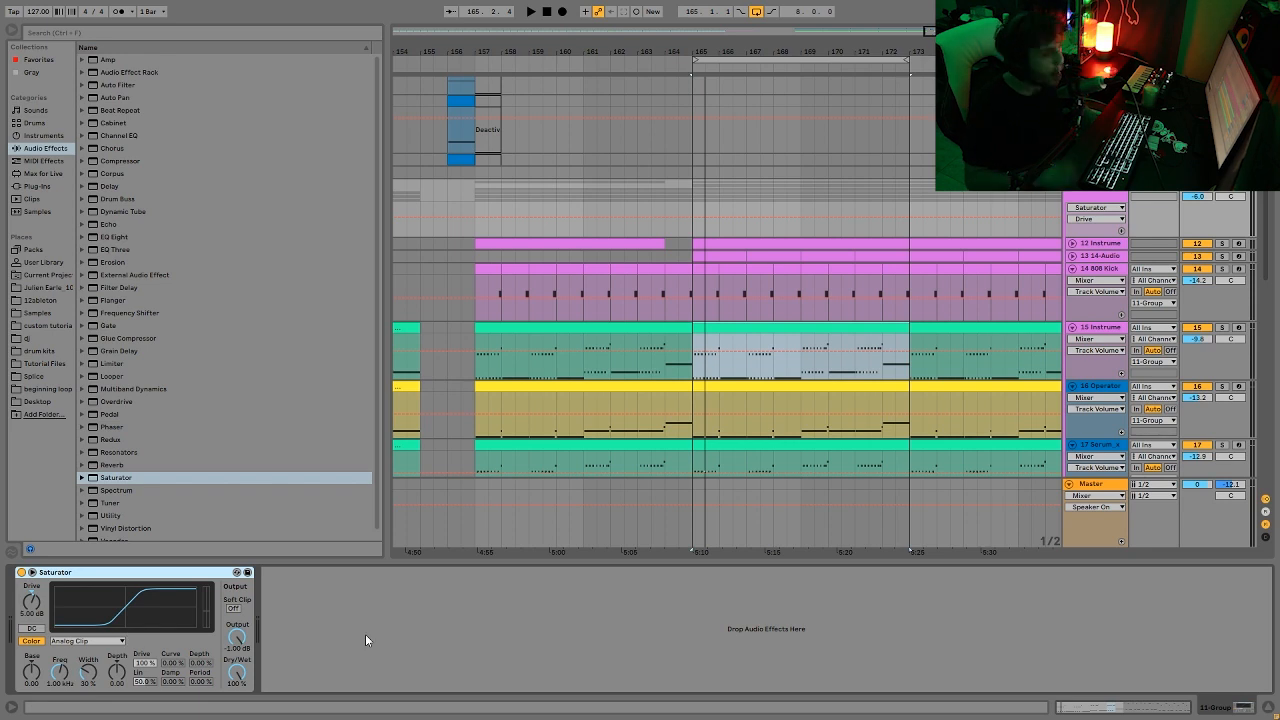
# Check the device chains of the 12, 15, 16 and 17 tracks, return to 11 Group, and briefly solo 16 Operator
pyautogui.click(1112, 242)
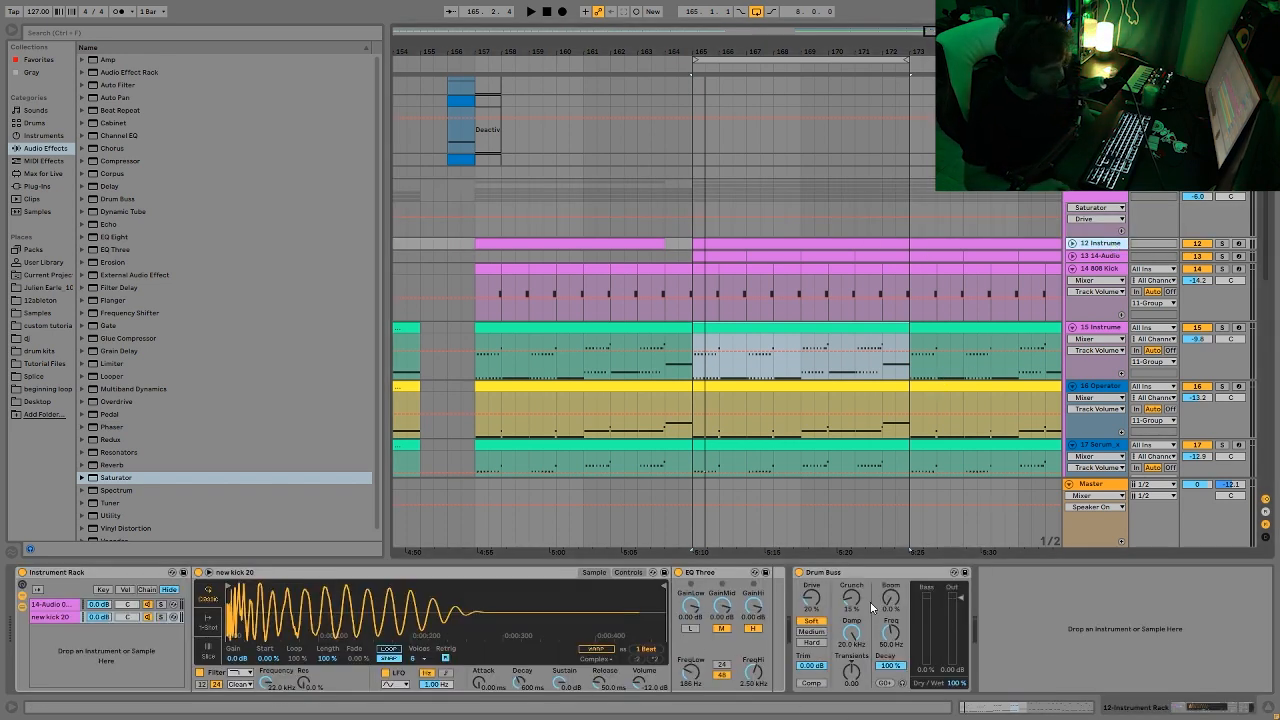
pyautogui.click(1098, 327)
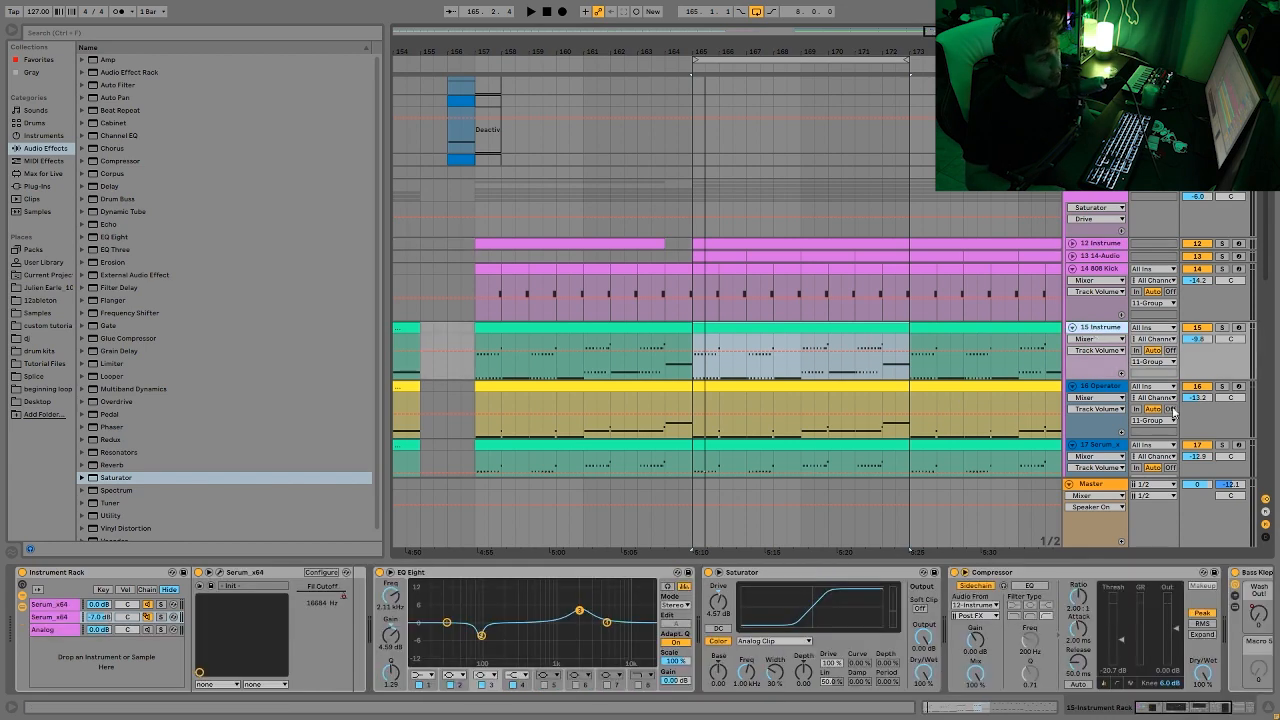
pyautogui.click(1105, 395)
pyautogui.click(1100, 444)
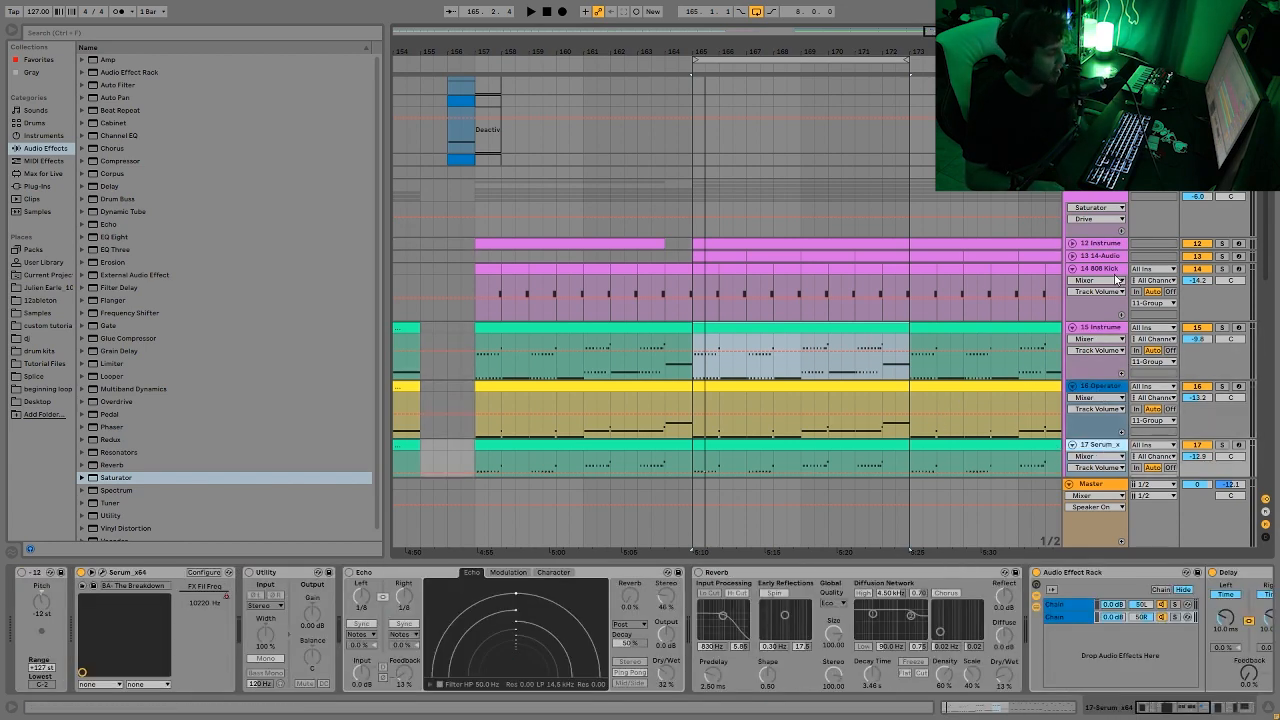
pyautogui.click(1108, 201)
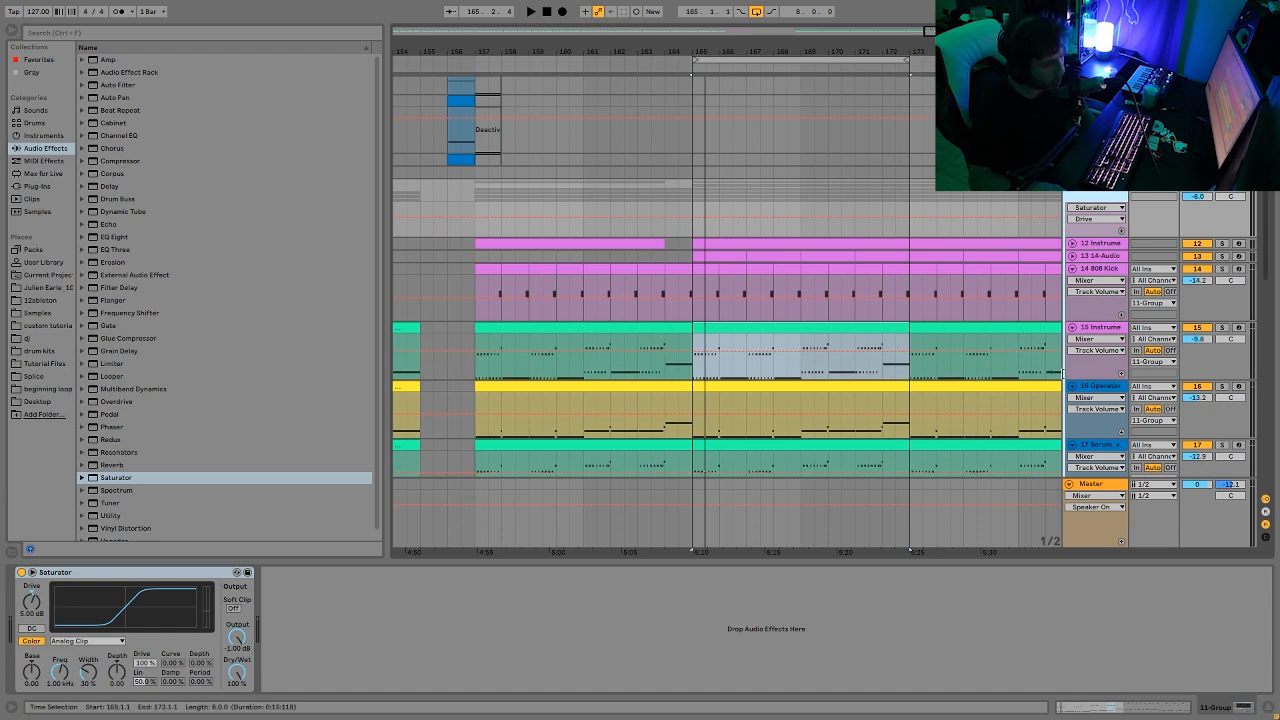
pyautogui.click(1221, 387)
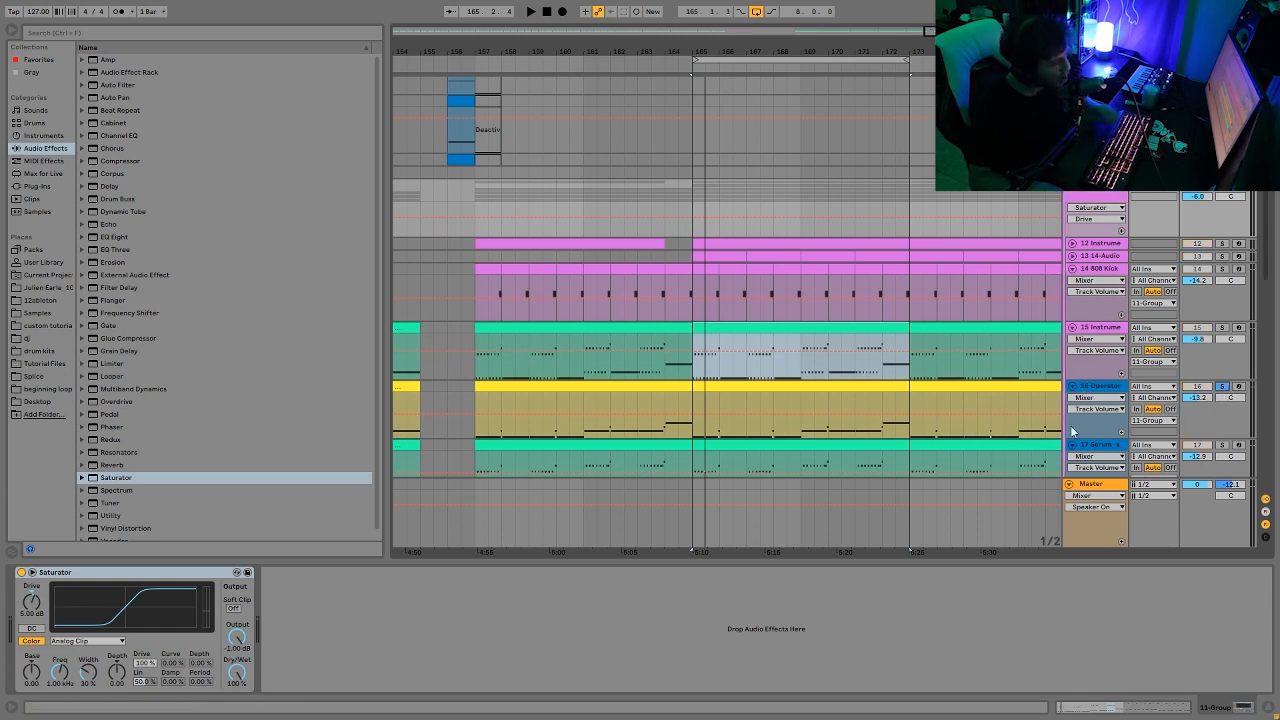
pyautogui.click(1220, 388)
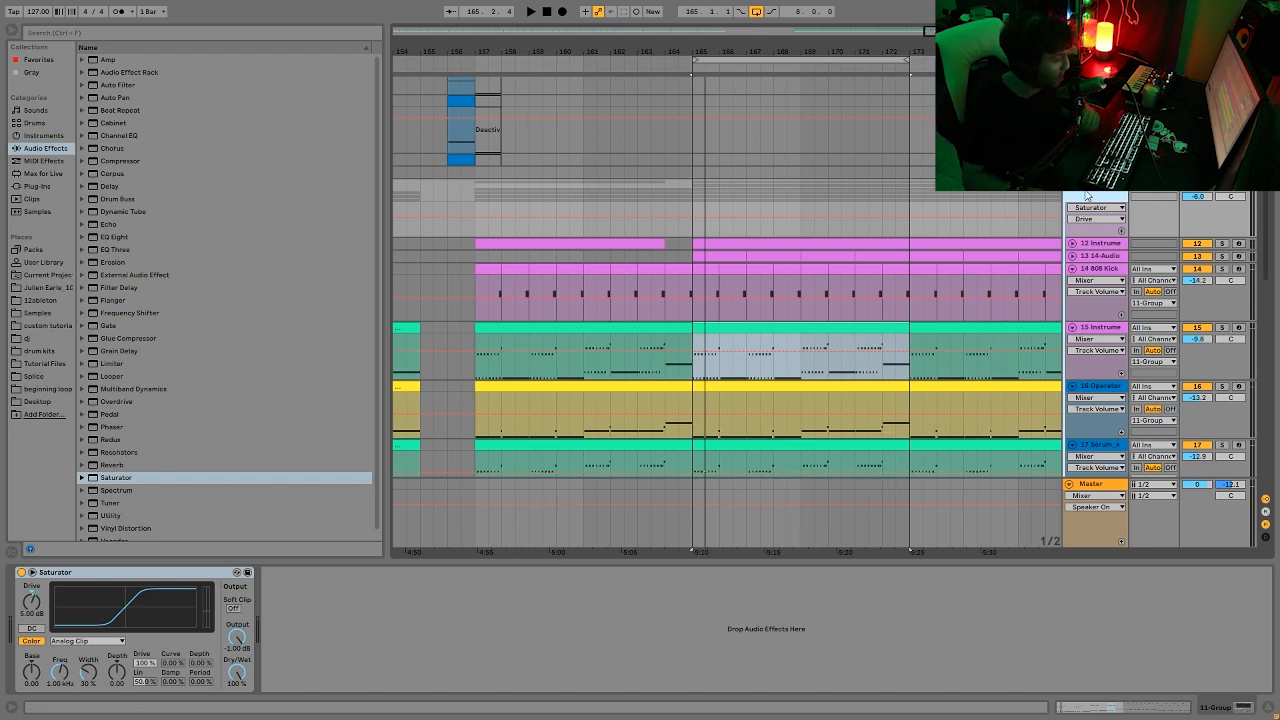
# Play the loop in the full mix, and play it again with 18 Group soloed
pyautogui.scroll(-5, 1199, 199)
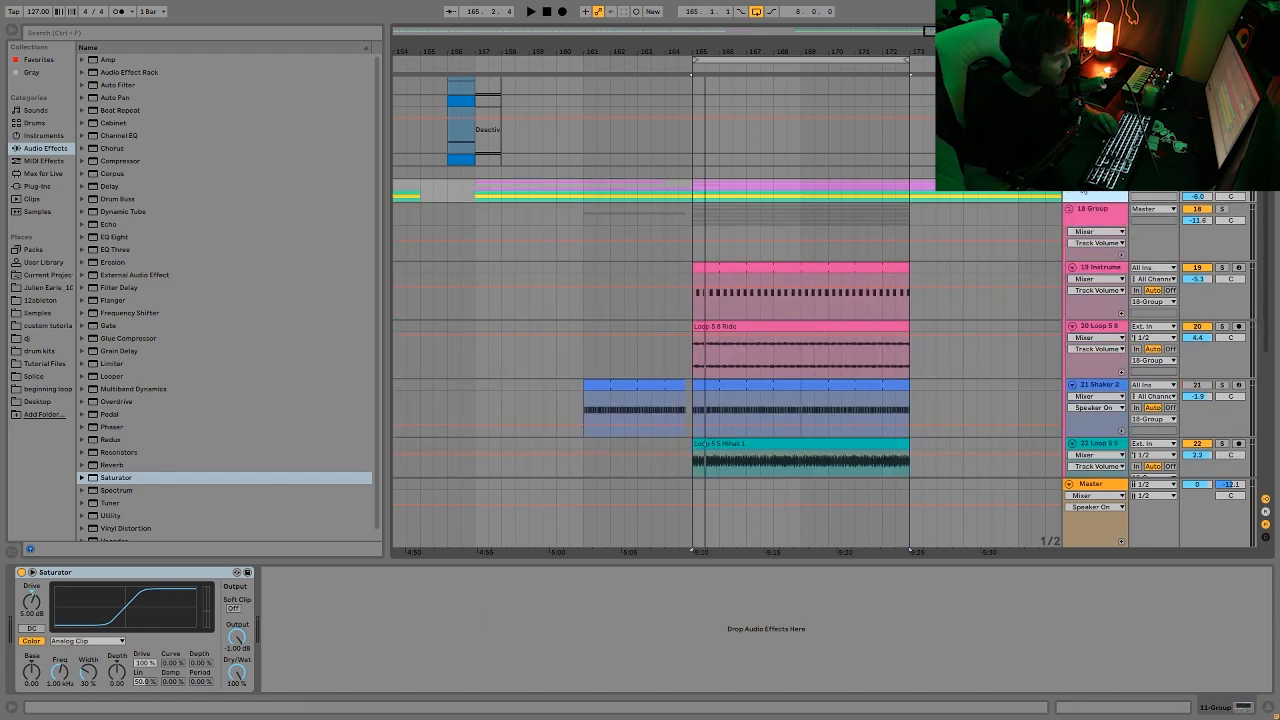
pyautogui.press('space')
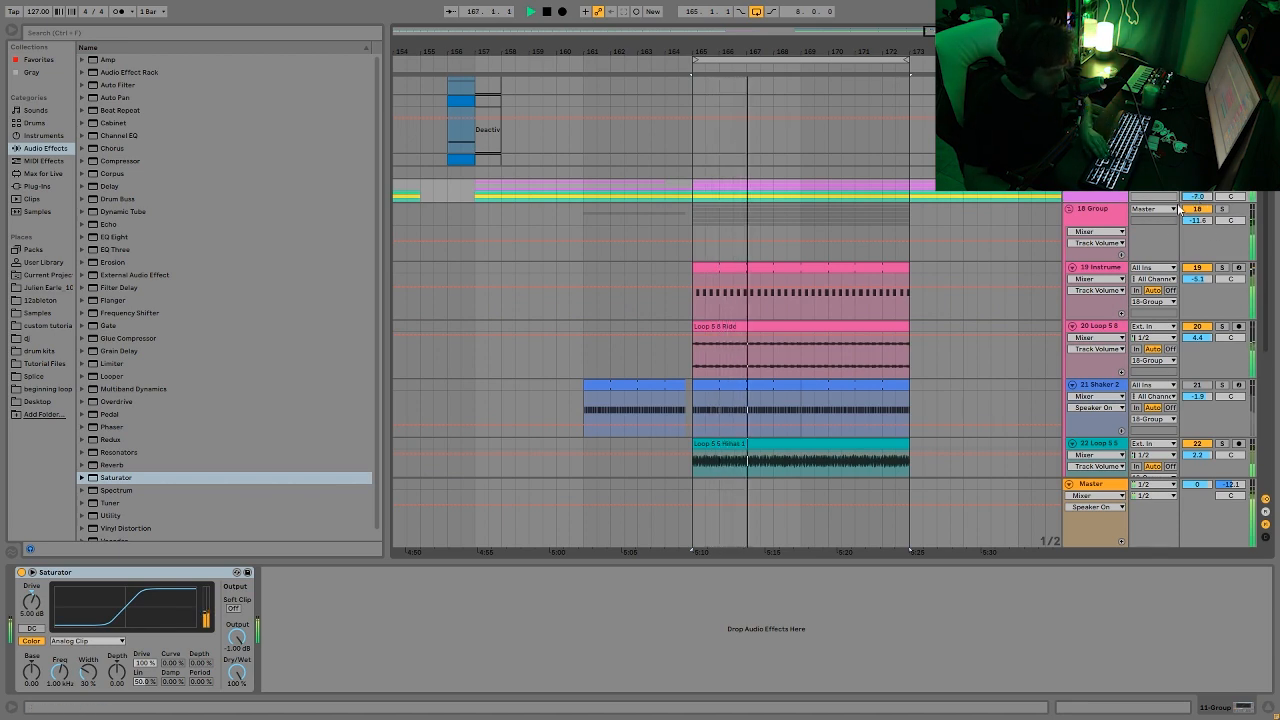
pyautogui.press('space')
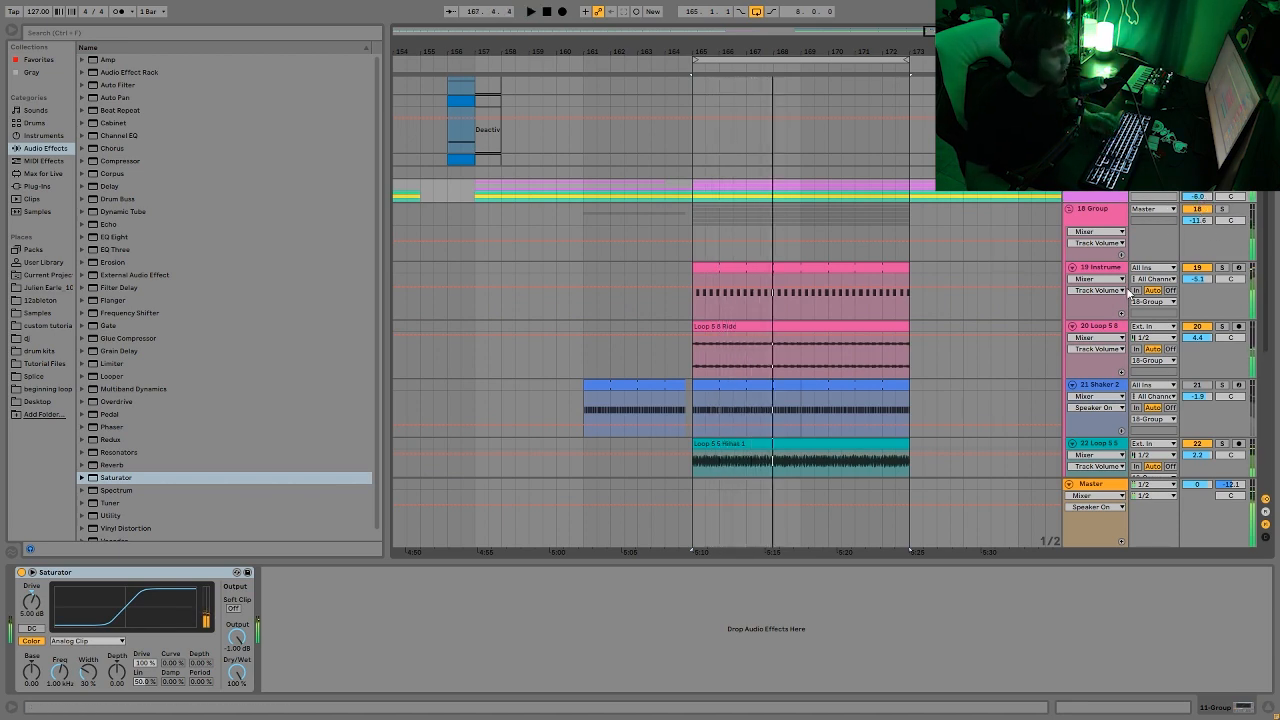
pyautogui.click(1078, 231)
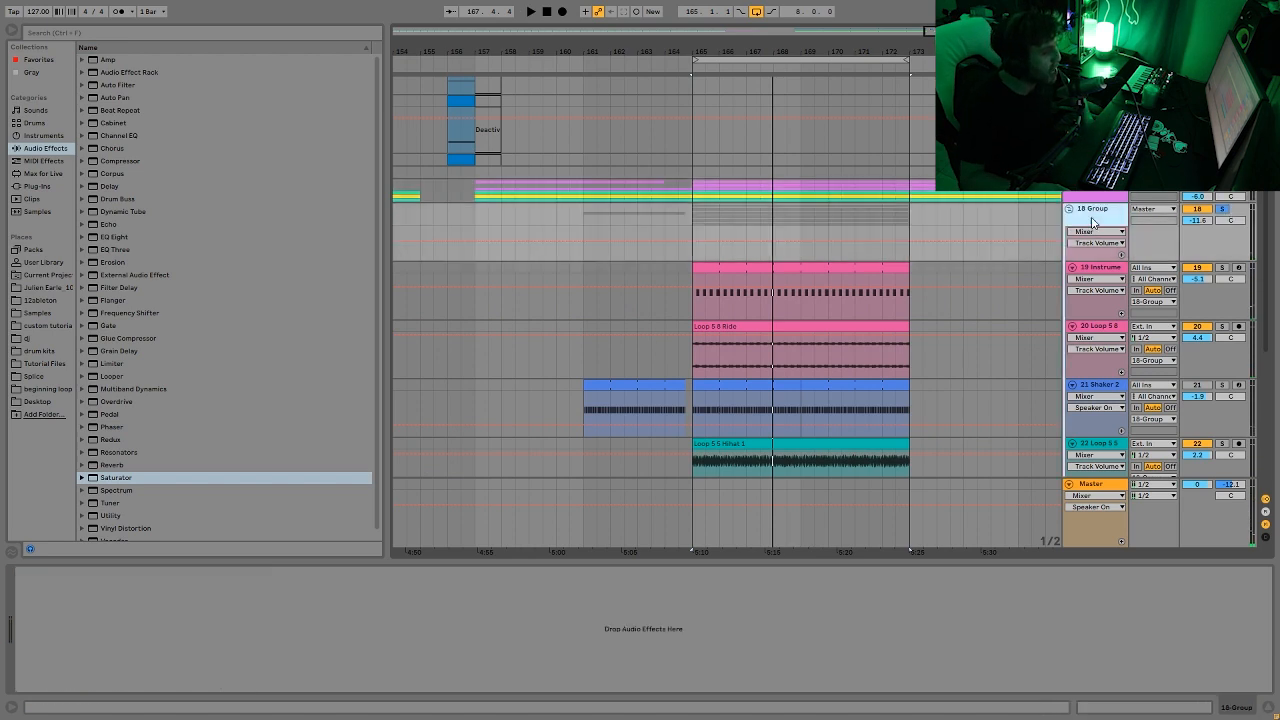
pyautogui.press('space')
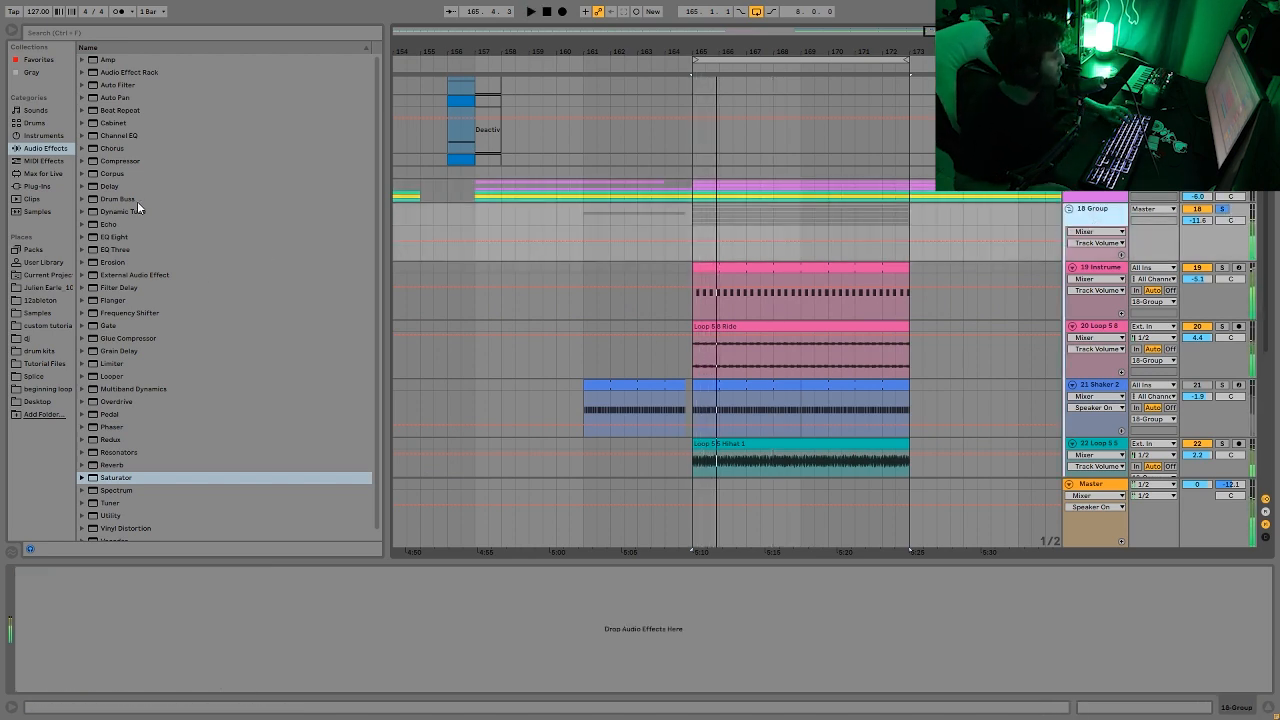
pyautogui.press('space')
# Add a Drum Buss to 18 Group with Crunch at 13 % and the drive type set to Medium
pyautogui.click(117, 200)
pyautogui.doubleClick(117, 200)
pyautogui.moveTo(75, 634); pyautogui.dragTo(74, 585)
pyautogui.press('space')
pyautogui.click(36, 633)
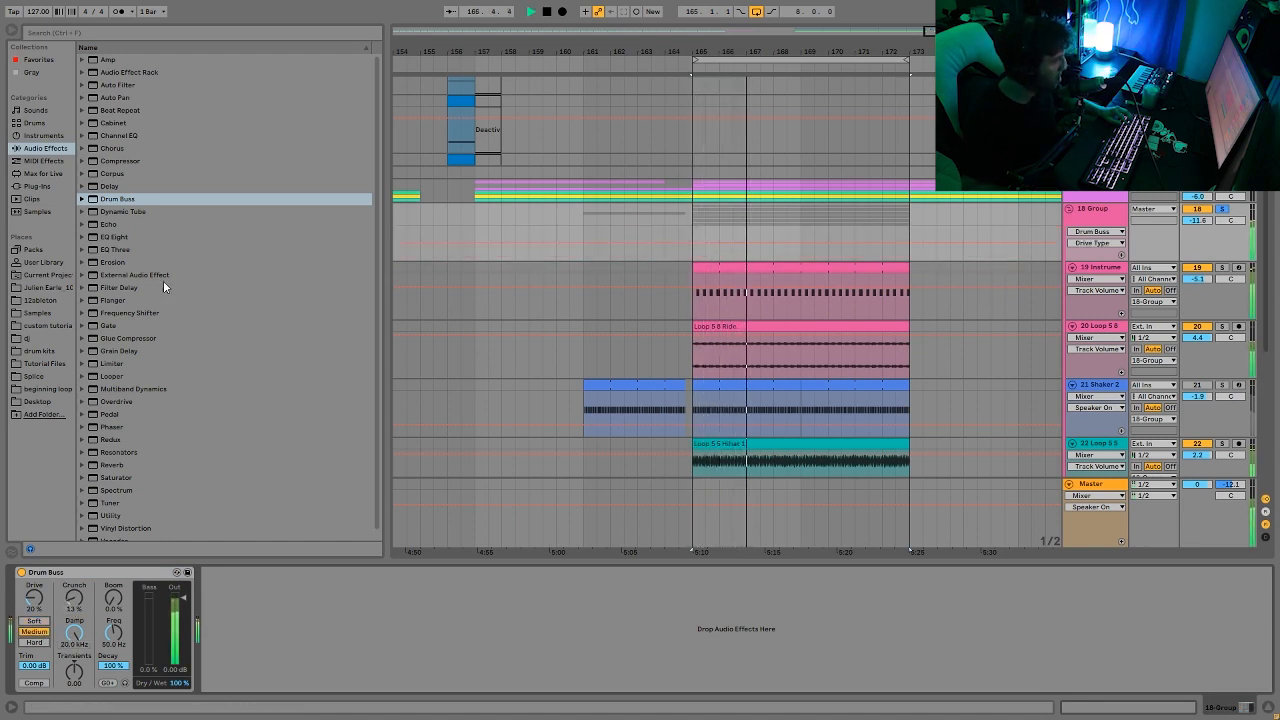
# Clear the solo on 18 Group and set its volume to -12.0 dB while playing the full mix
pyautogui.moveTo(111, 86); pyautogui.dragTo(99, 132)
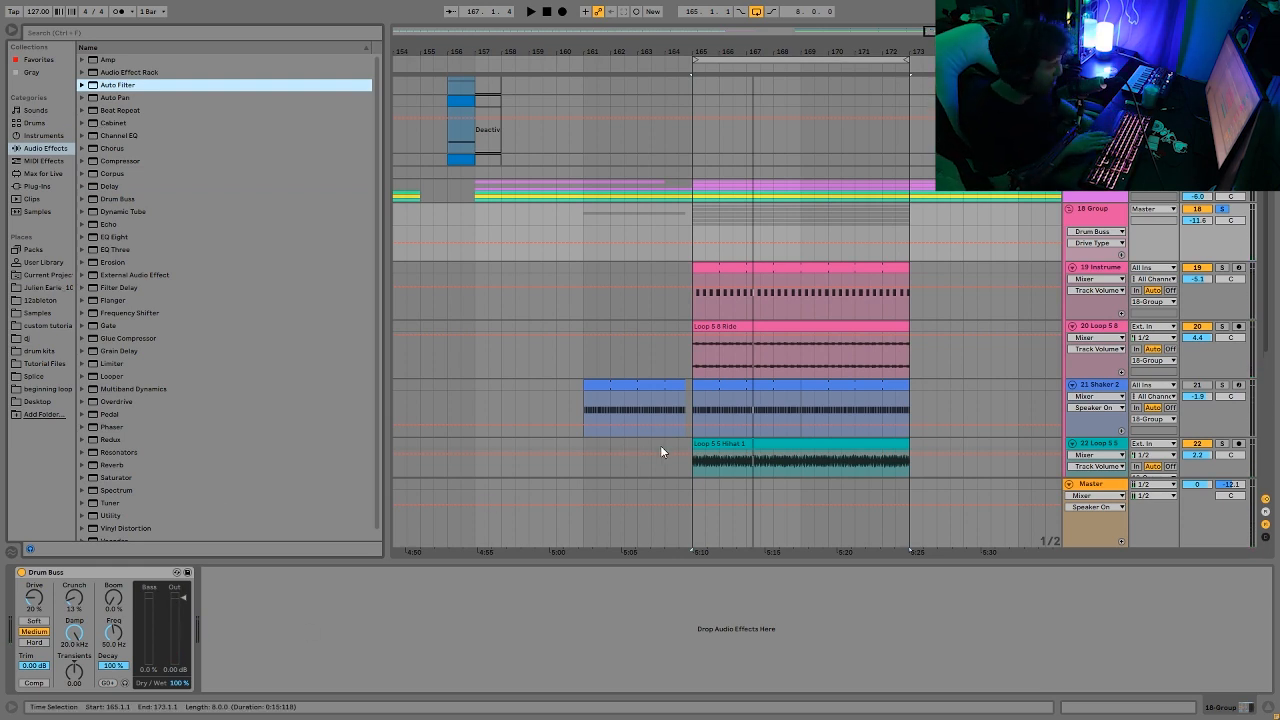
pyautogui.press('space')
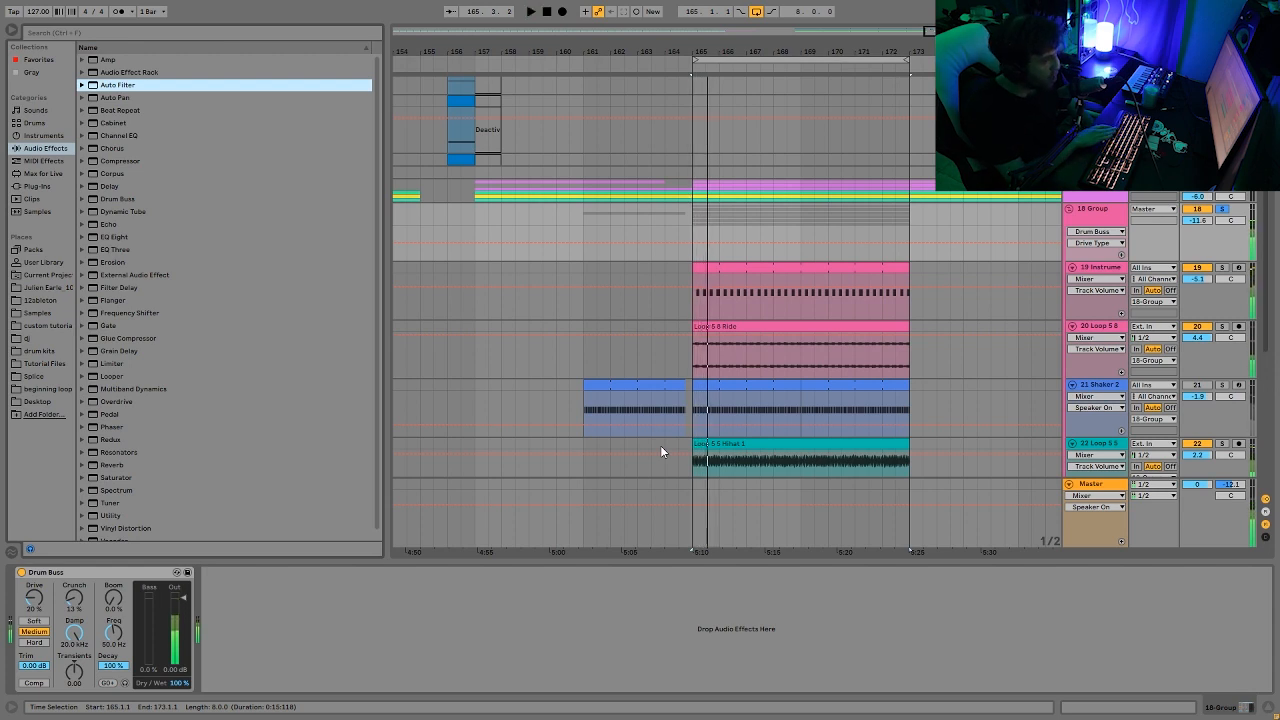
pyautogui.click(1221, 209)
pyautogui.press('space')
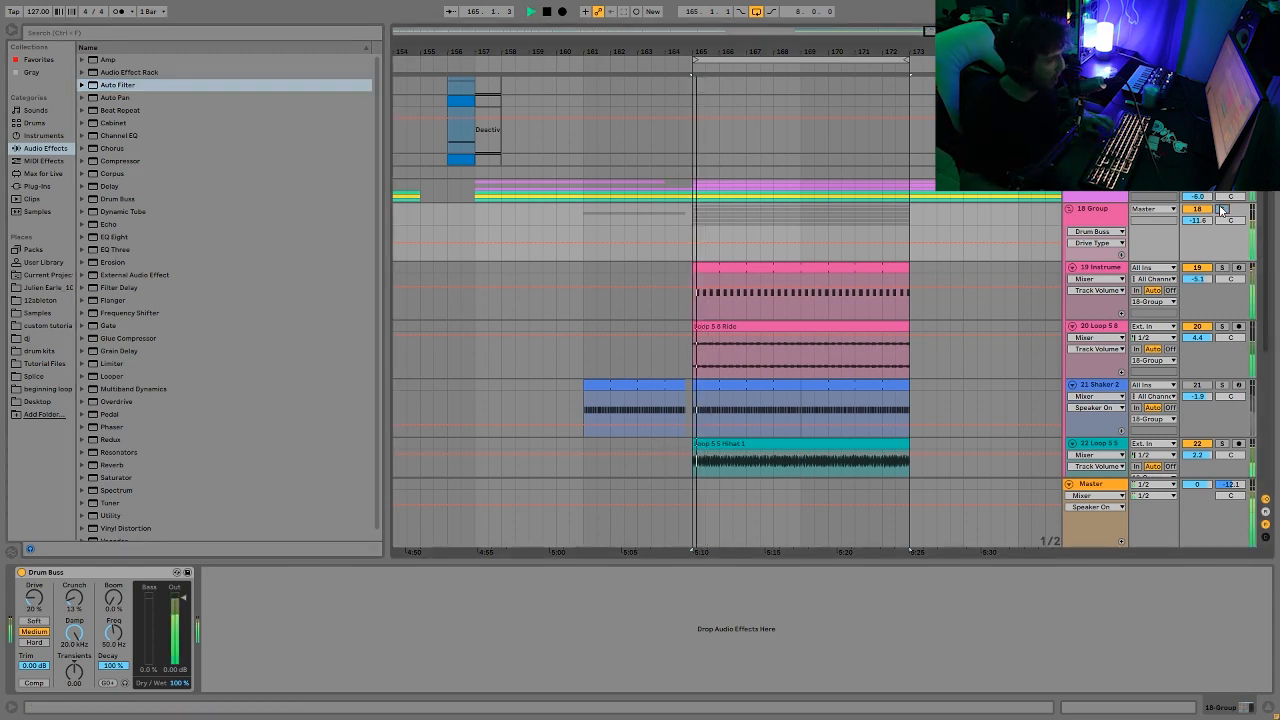
pyautogui.moveTo(1204, 220); pyautogui.dragTo(1204, 224)
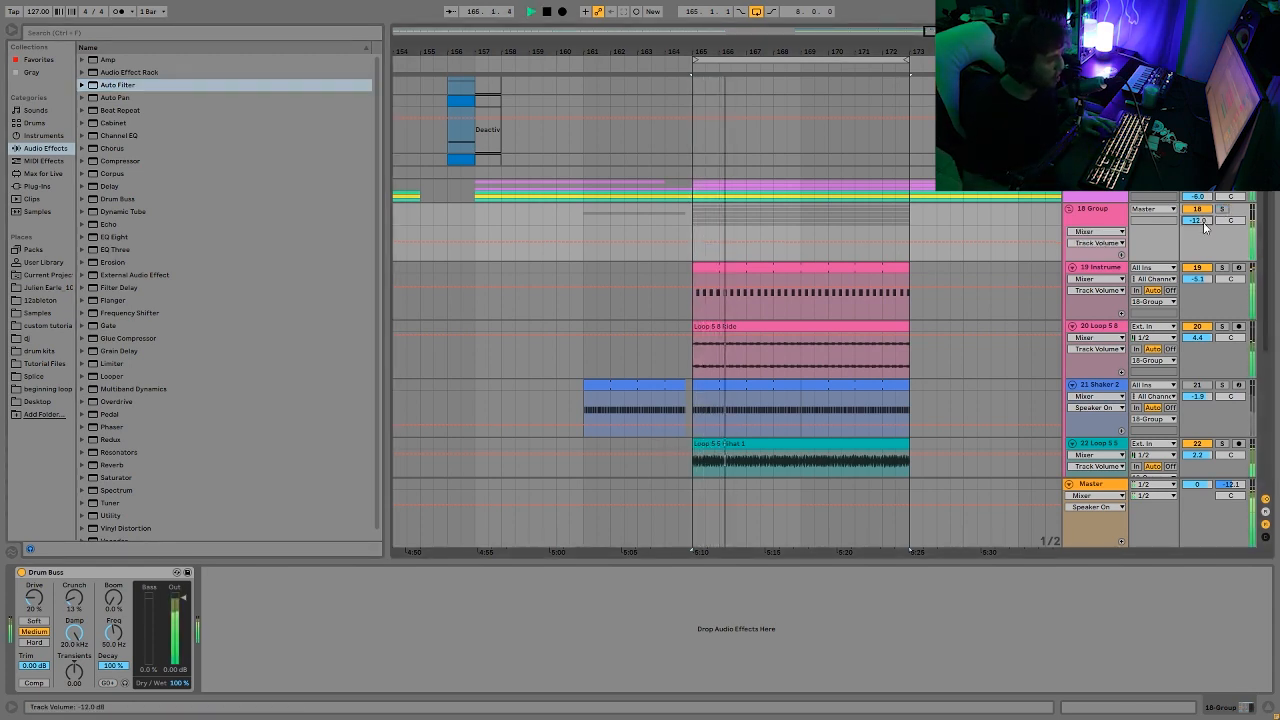
pyautogui.press('space')
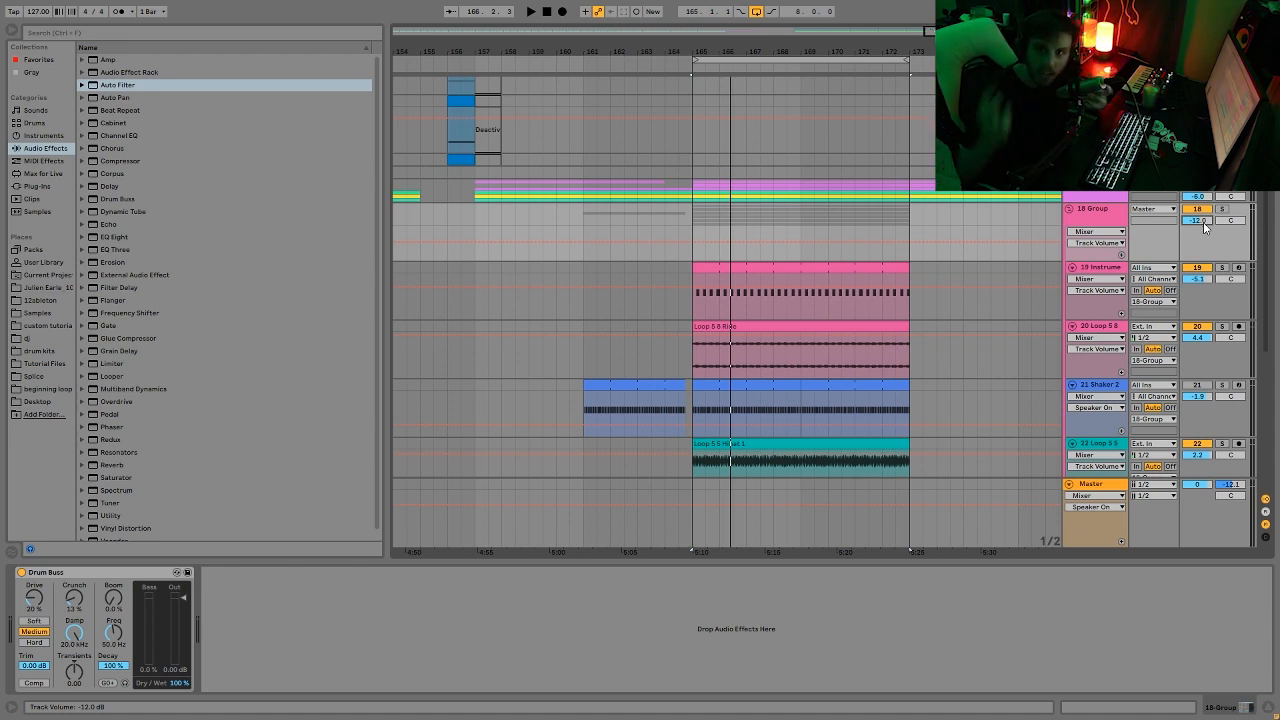
pyautogui.press('space')
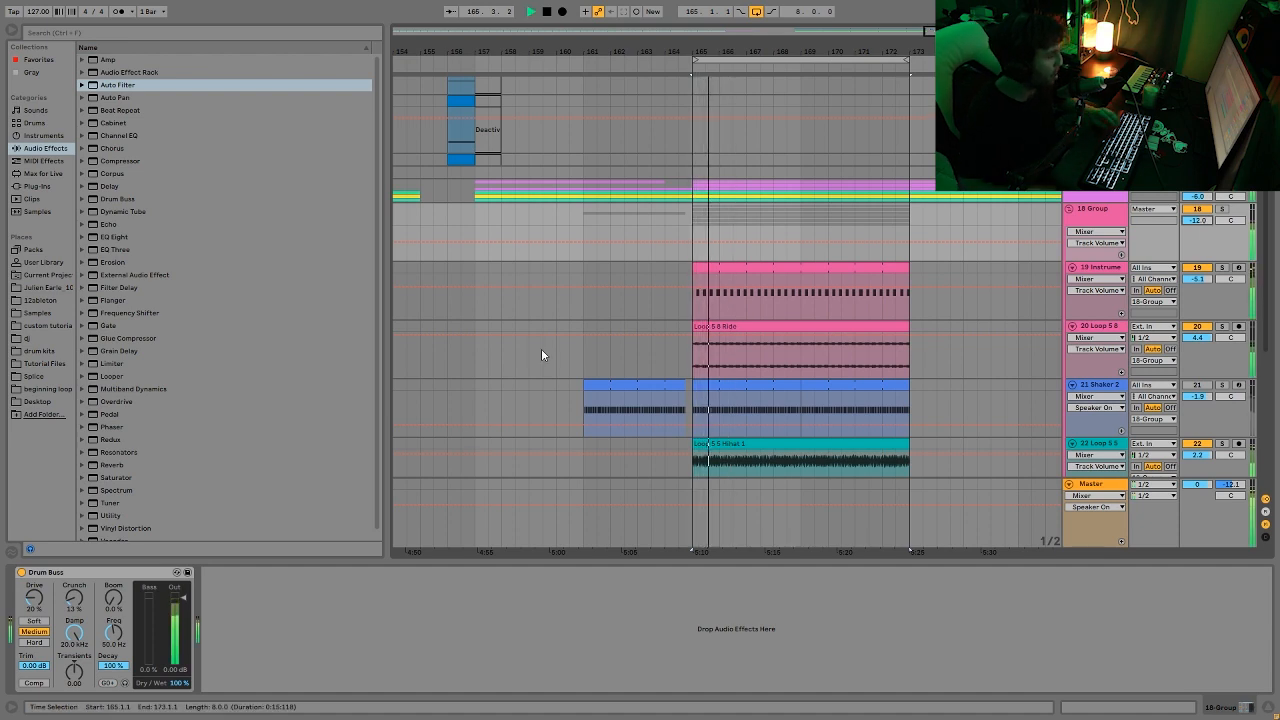
pyautogui.press('space')
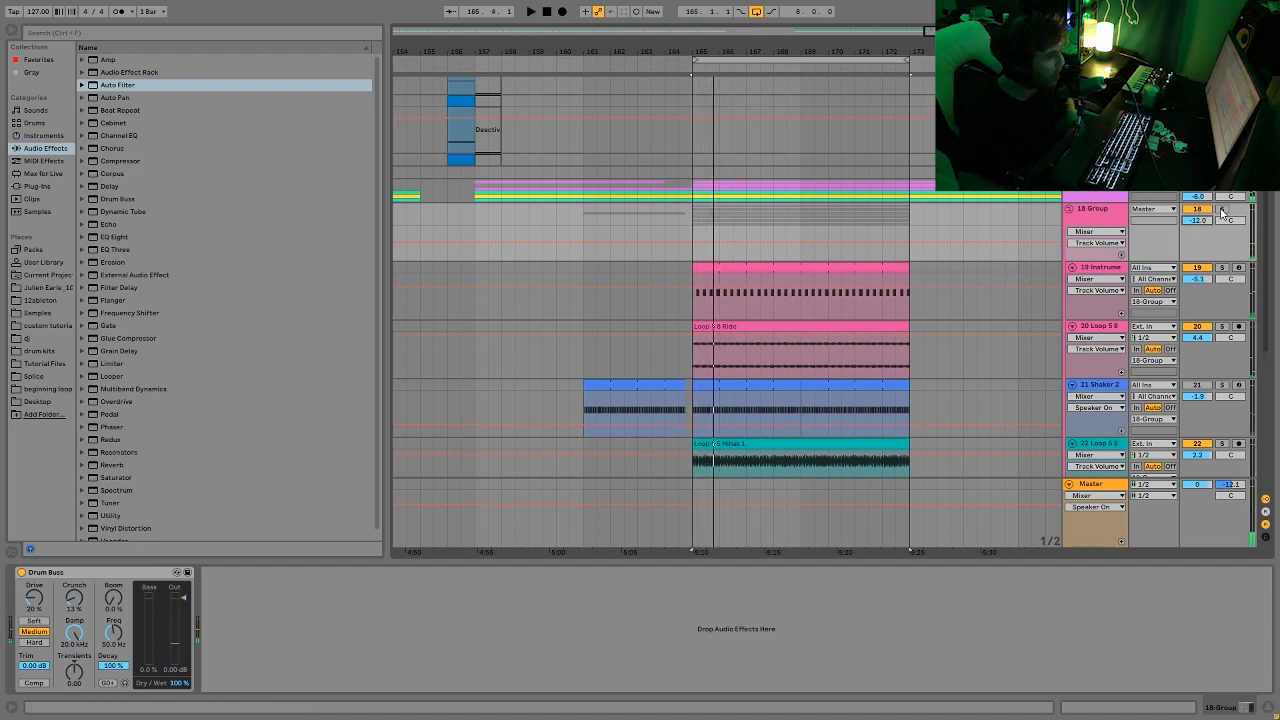
# Solo 18 Group and insert a bypassed Auto Filter before its Drum Buss
pyautogui.click(1221, 209)
pyautogui.click(108, 86)
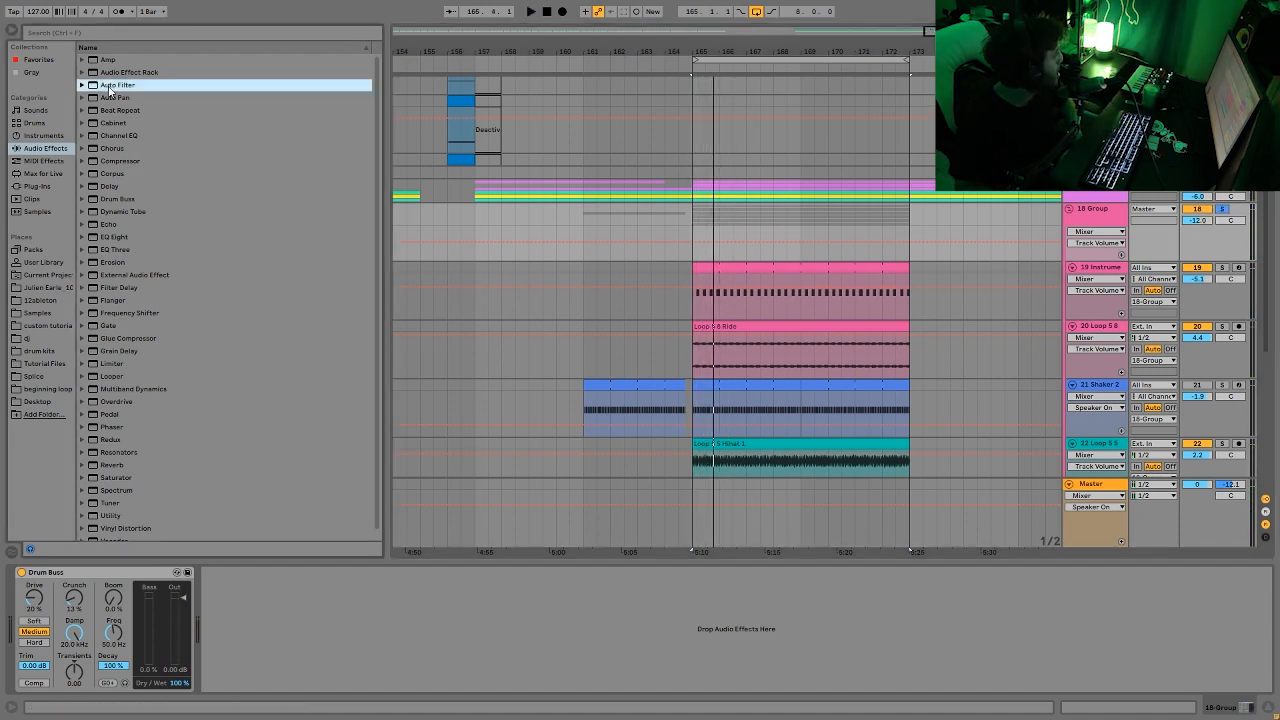
pyautogui.moveTo(71, 565); pyautogui.dragTo(69, 686)
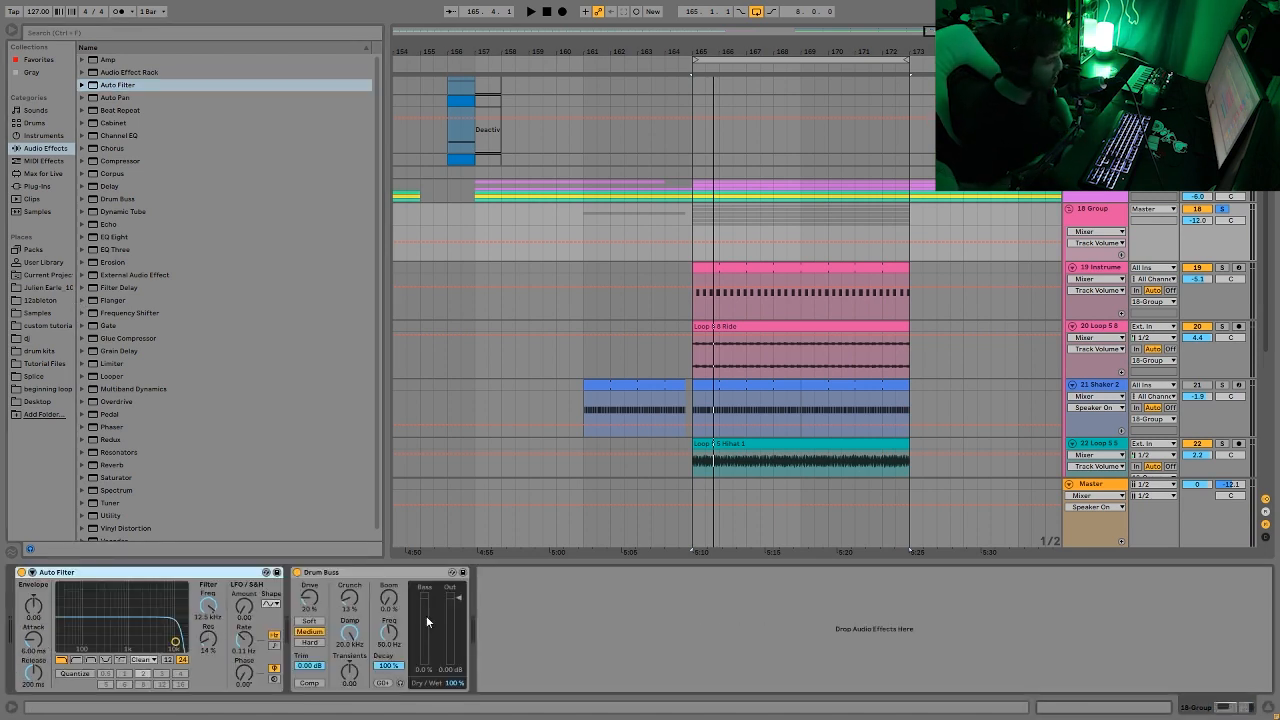
pyautogui.click(20, 573)
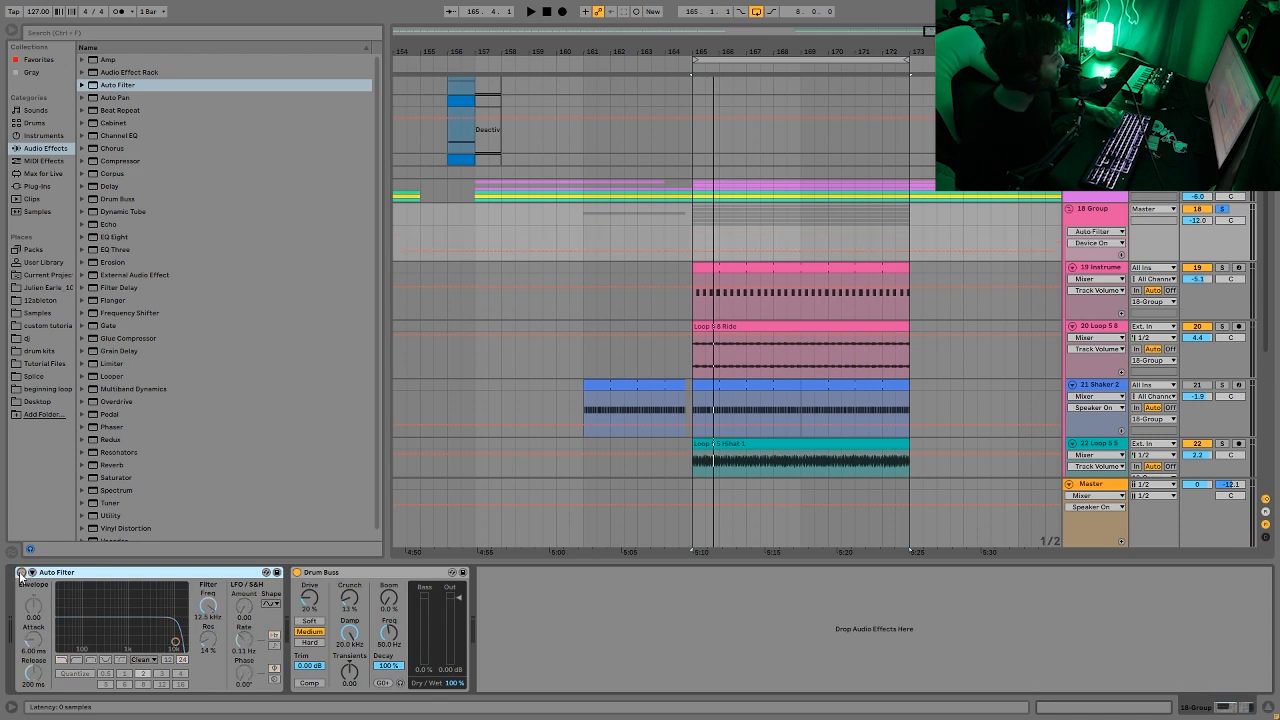
pyautogui.press('space')
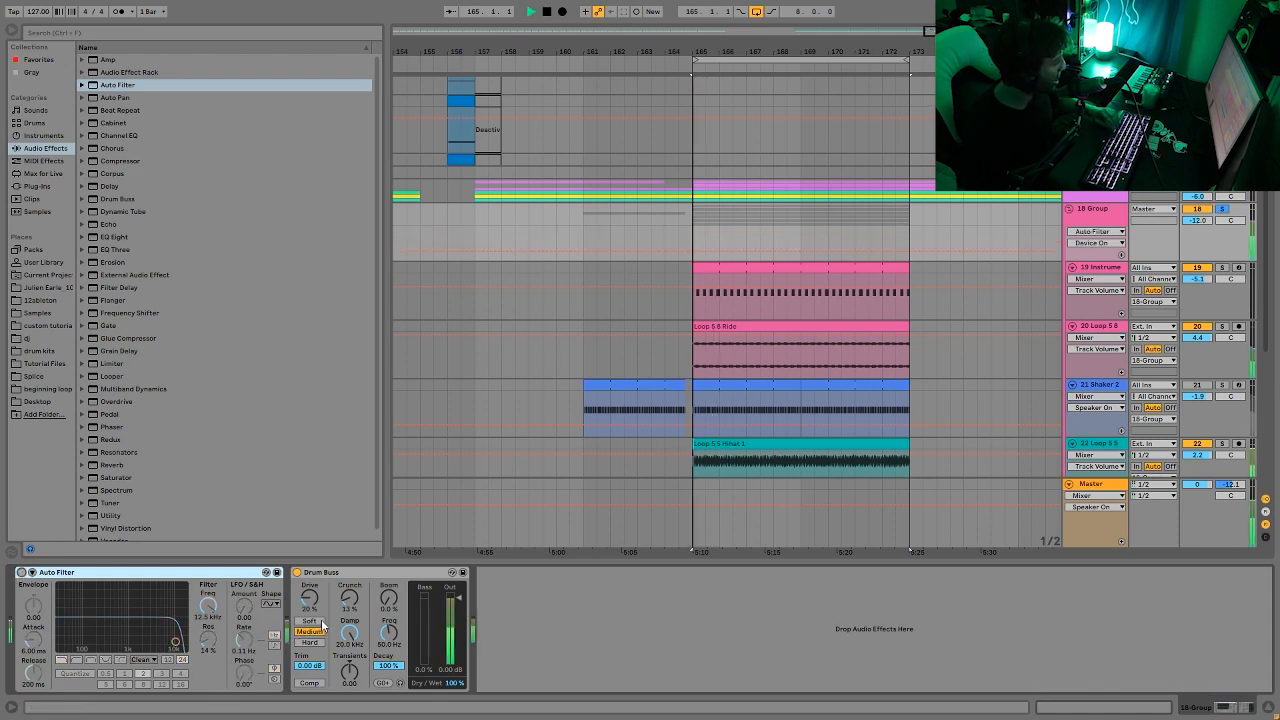
# Add a second Auto Filter after the Drum Buss on 18 Group with its low-pass frequency at 814 Hz
pyautogui.click(117, 85)
pyautogui.doubleClick(117, 85)
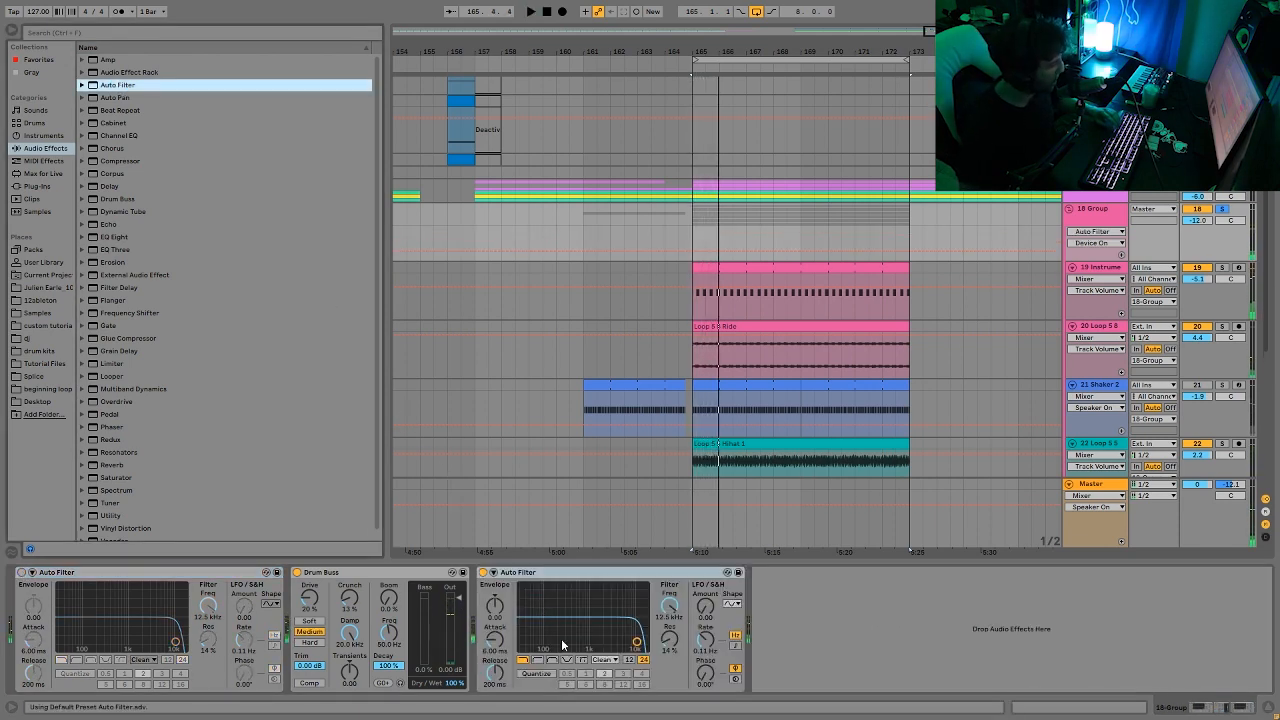
pyautogui.moveTo(591, 648); pyautogui.dragTo(585, 636)
pyautogui.press('space')
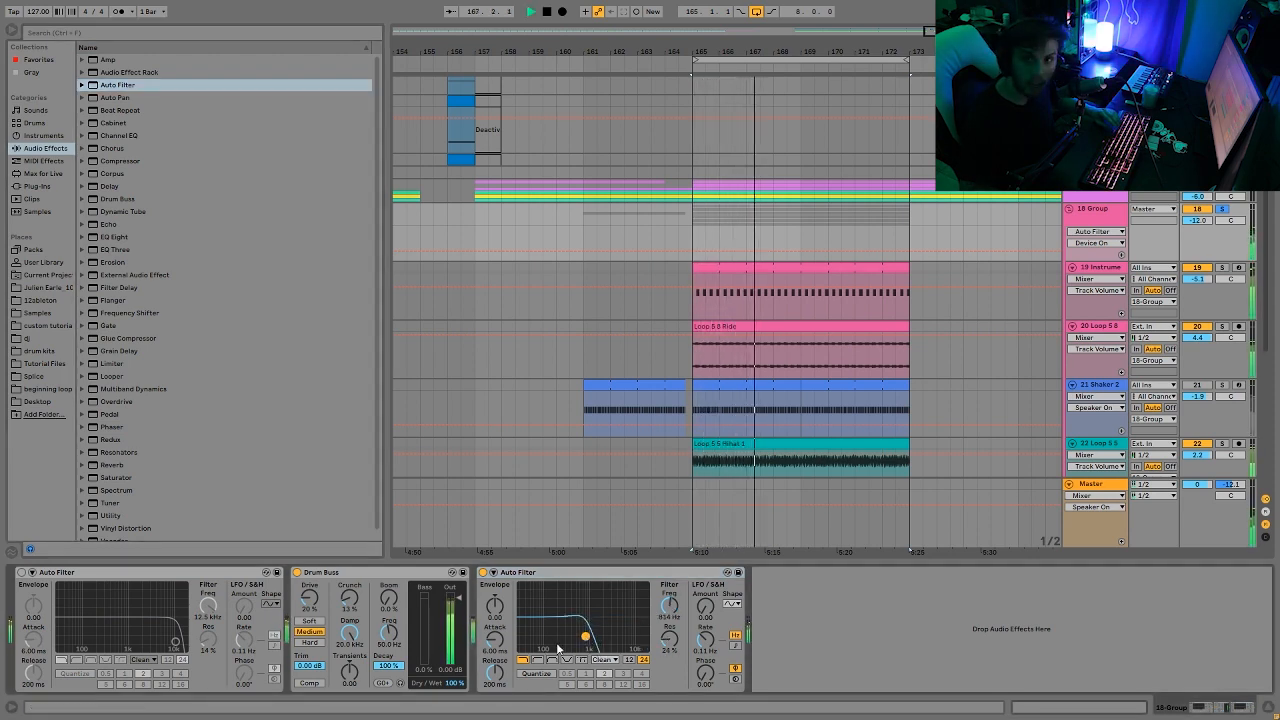
# Bypass the low-pass Auto Filter on 18 Group and enable the first one as a high-pass at 415 Hz during playback
pyautogui.press('space')
pyautogui.press('space')
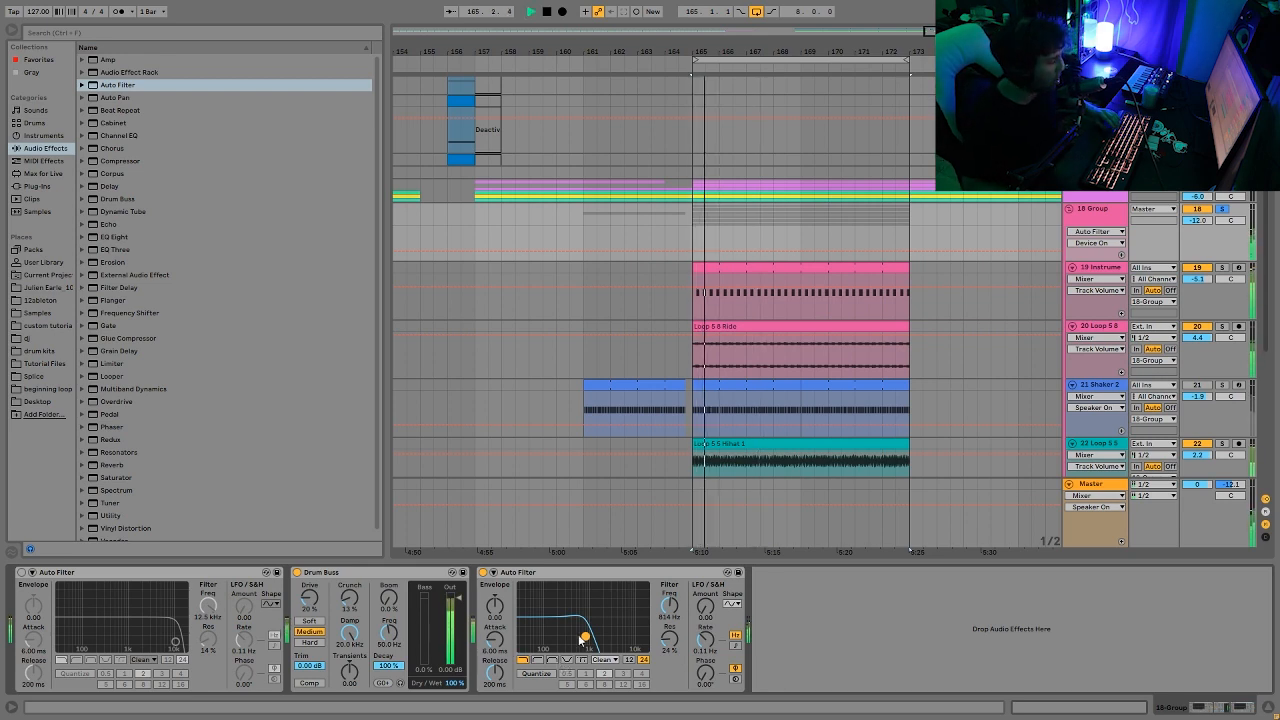
pyautogui.press('space')
pyautogui.click(484, 572)
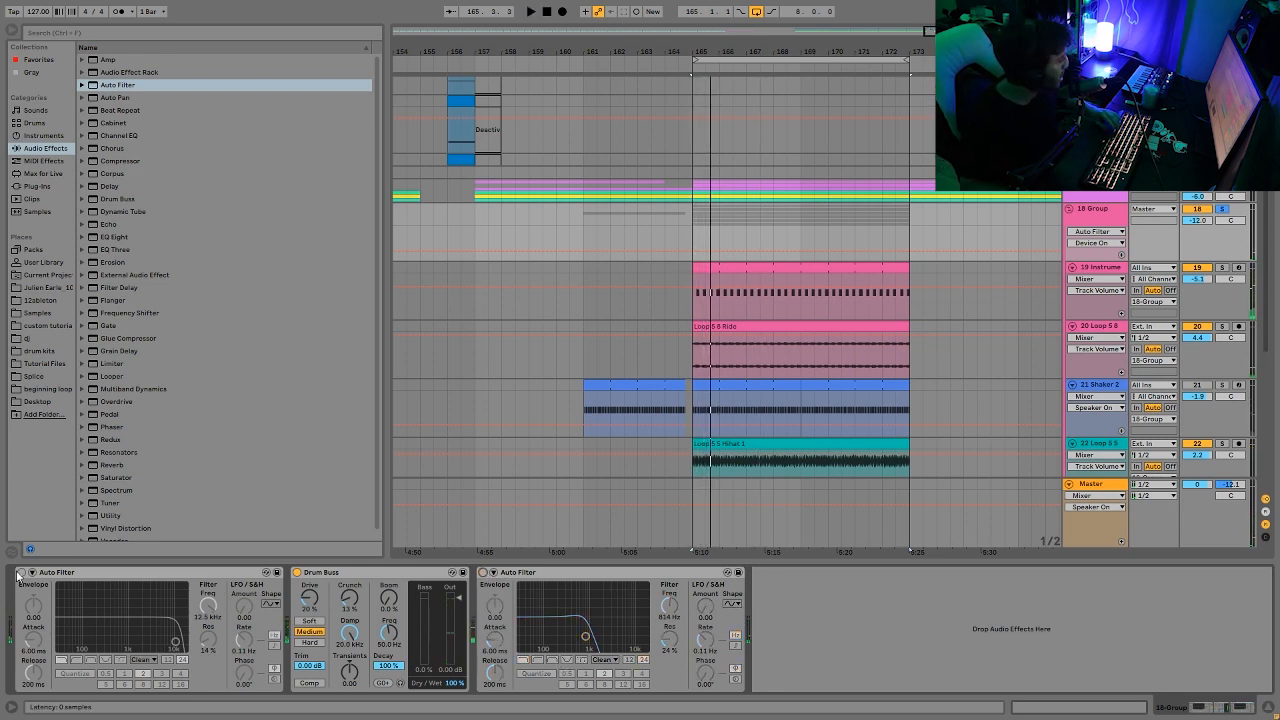
pyautogui.click(20, 572)
pyautogui.click(76, 660)
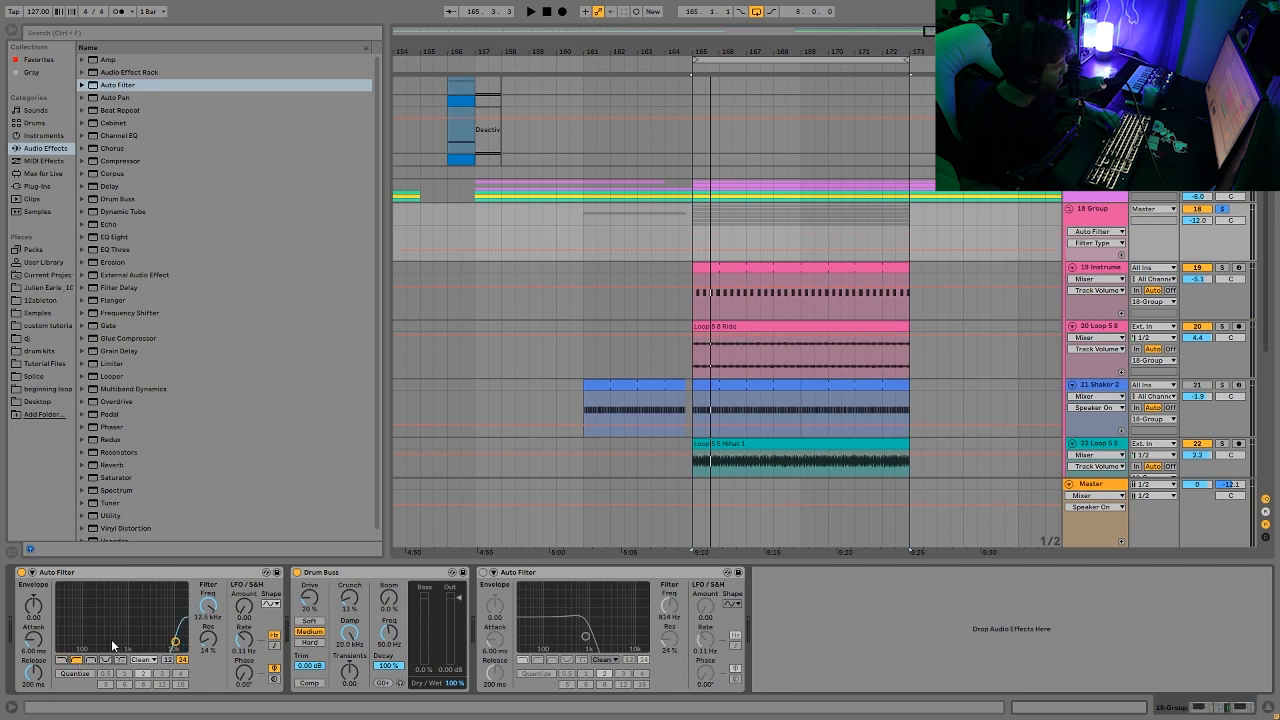
pyautogui.press('space')
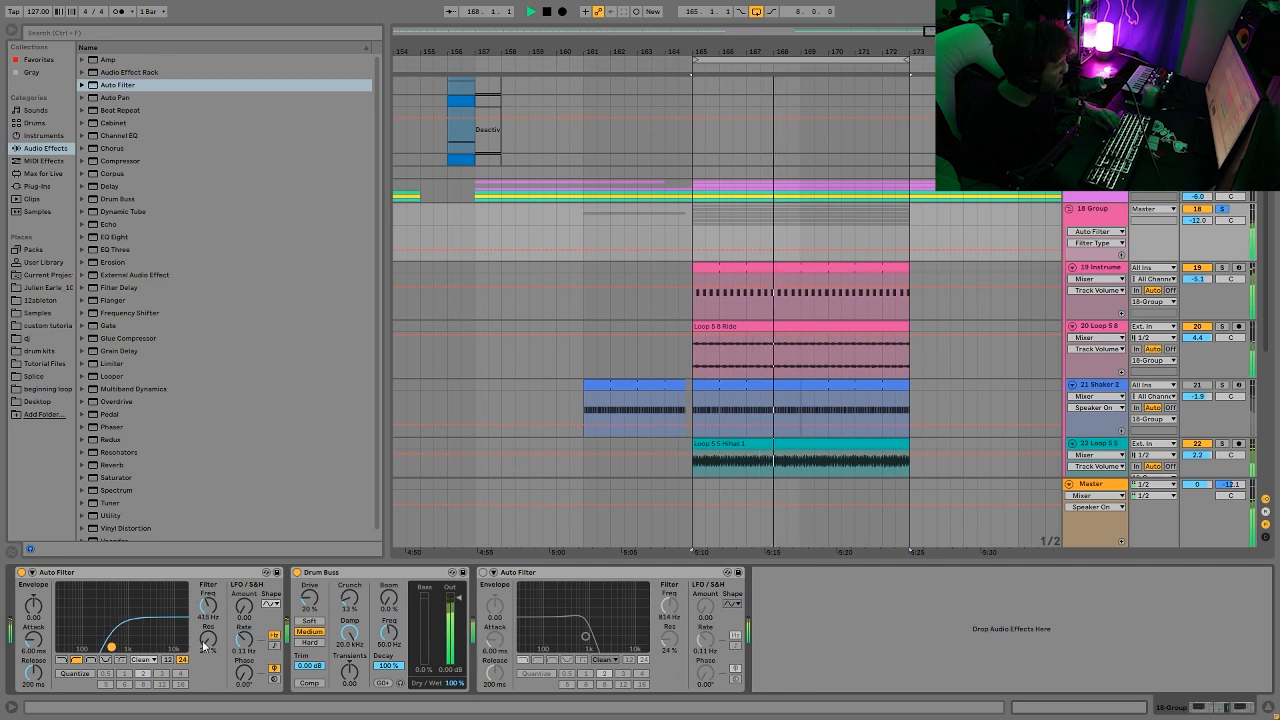
pyautogui.moveTo(178, 573); pyautogui.dragTo(735, 630)
pyautogui.moveTo(847, 647); pyautogui.dragTo(833, 641)
pyautogui.press('space')
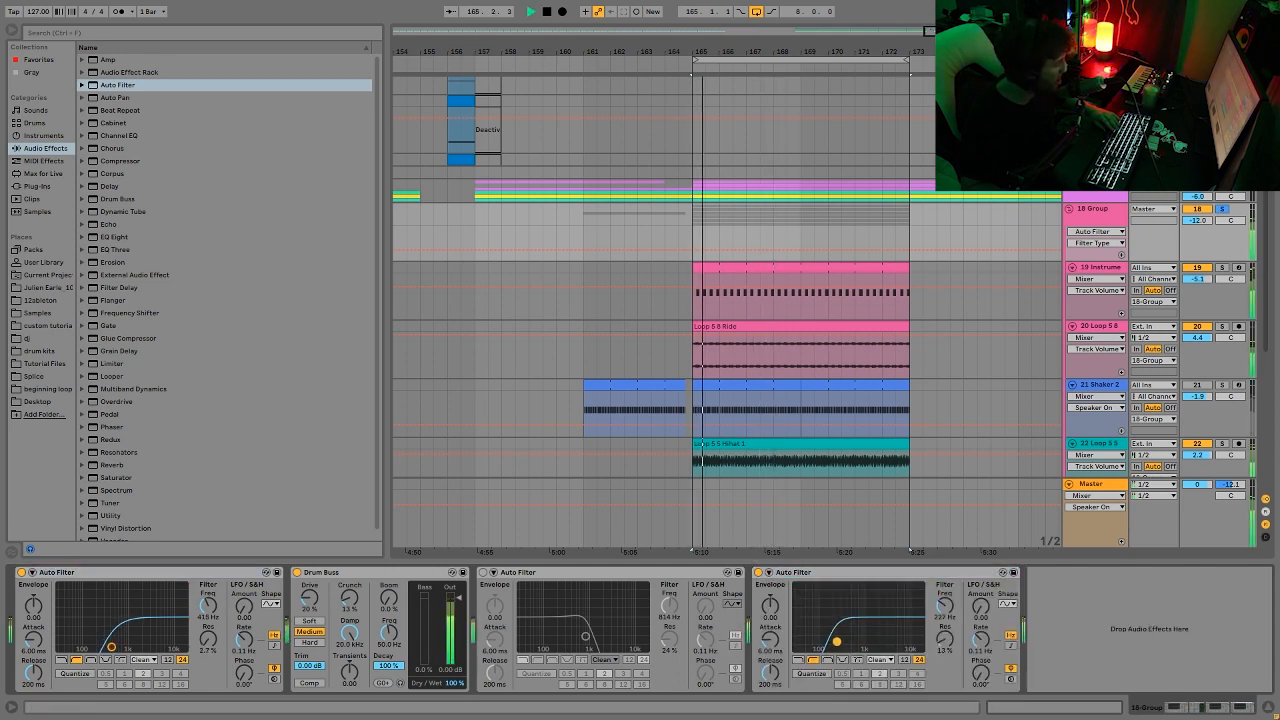
# Compare 18 Group's sound with both high-pass Auto Filters bypassed and enabled
pyautogui.press('space')
pyautogui.click(759, 573)
pyautogui.click(20, 572)
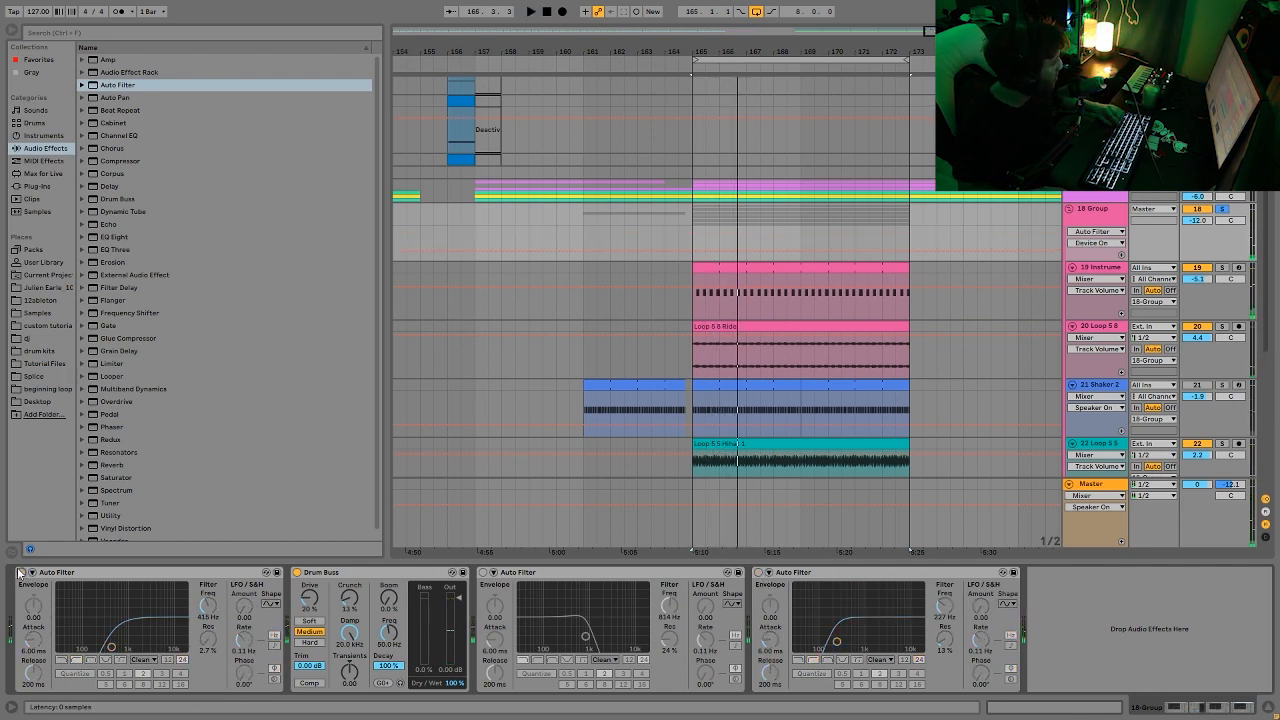
pyautogui.press('space')
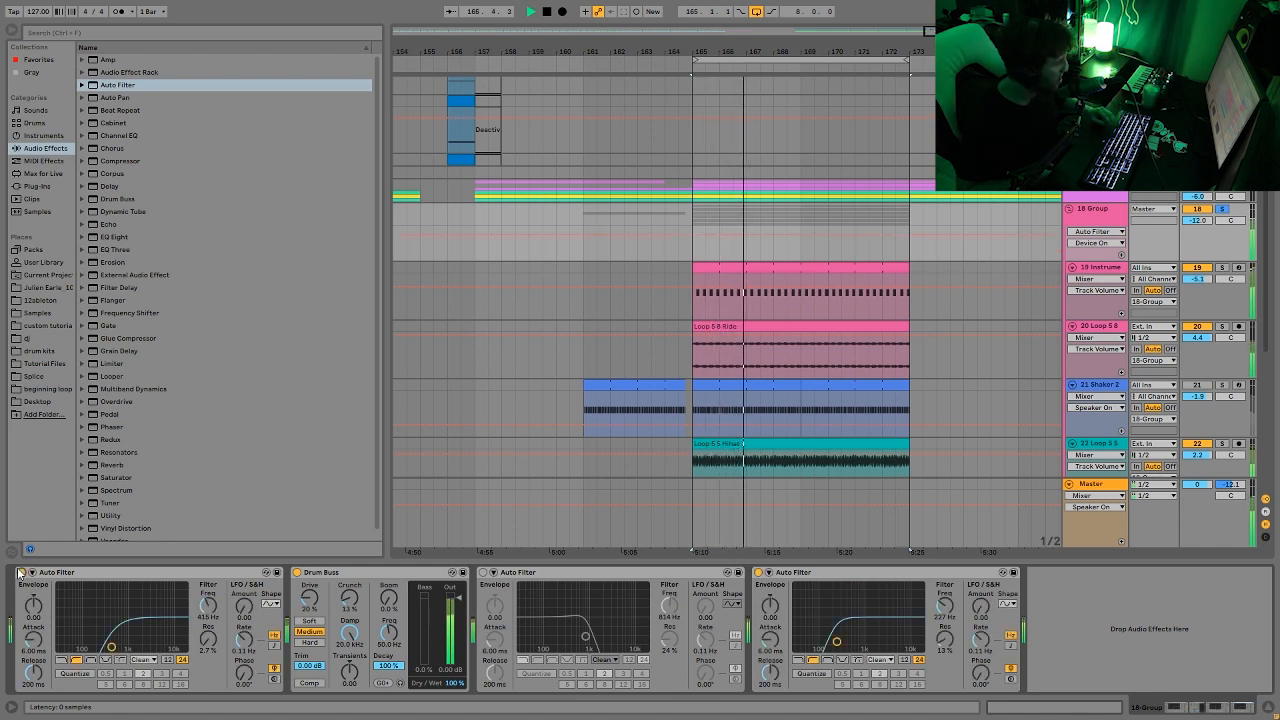
pyautogui.press('space')
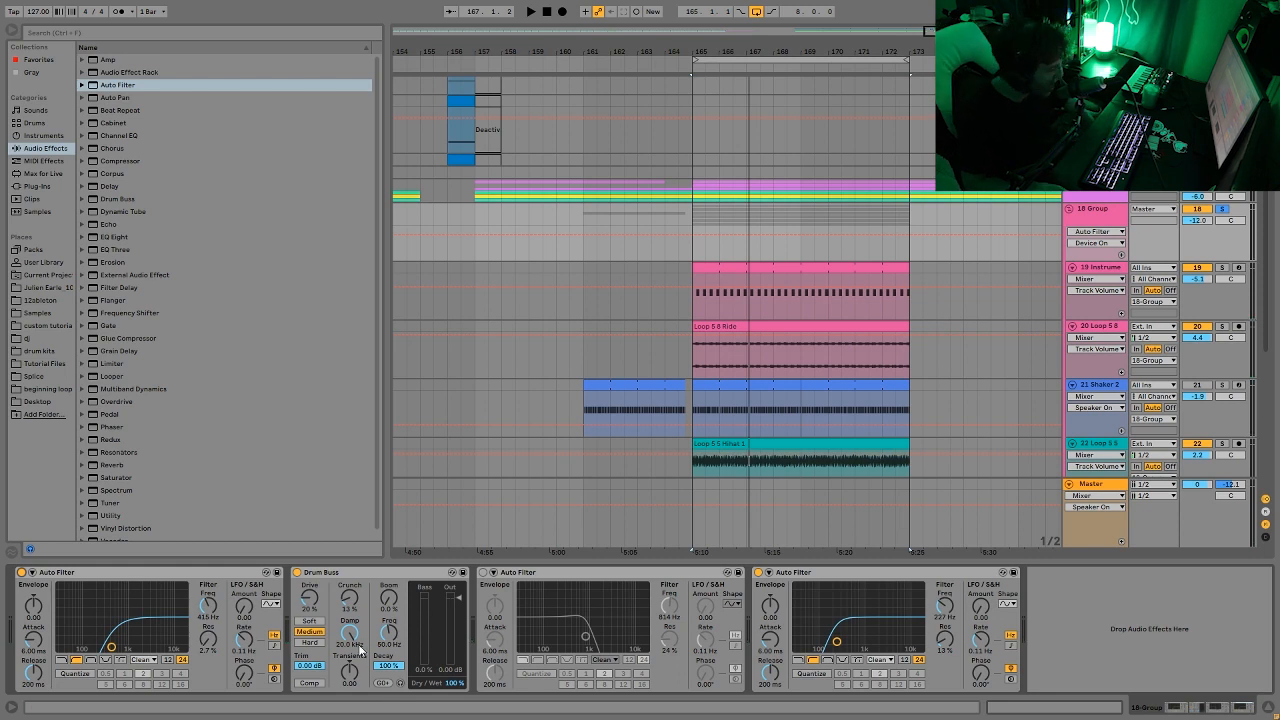
# Delete the bypassed low-pass Auto Filter from 18 Group and play the loop through the remaining devices
pyautogui.click(612, 572)
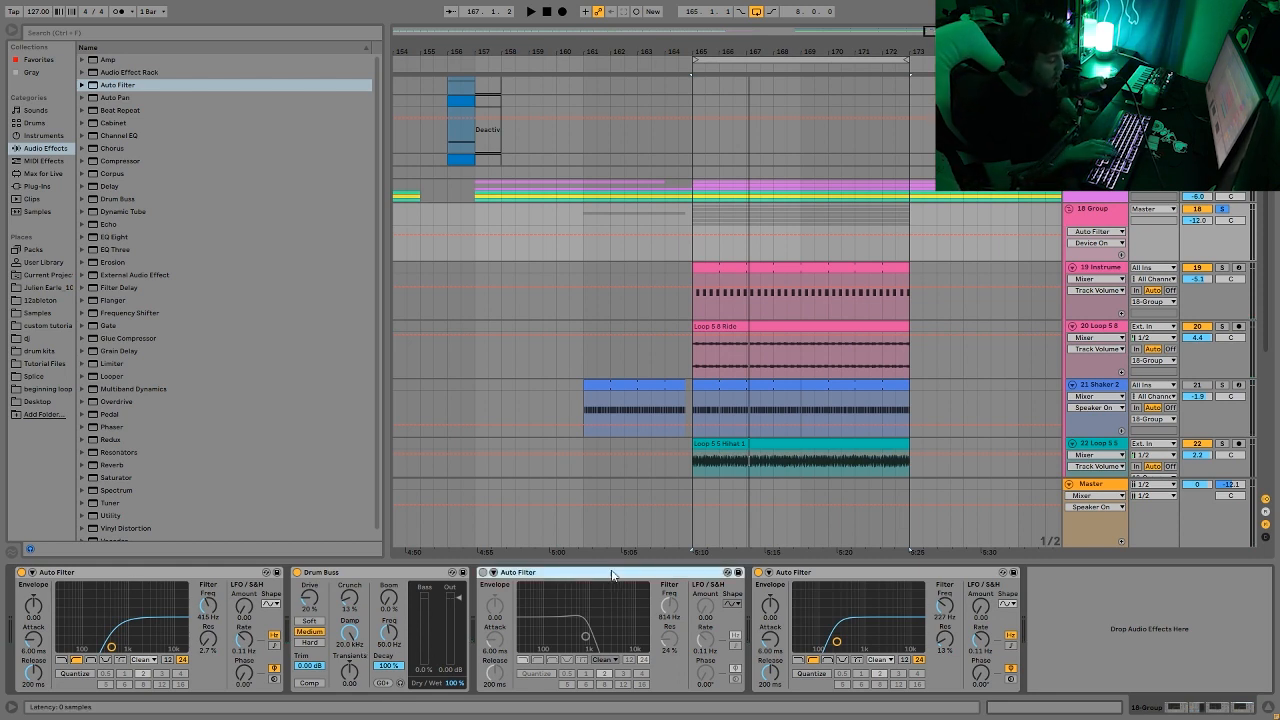
pyautogui.press('Delete')
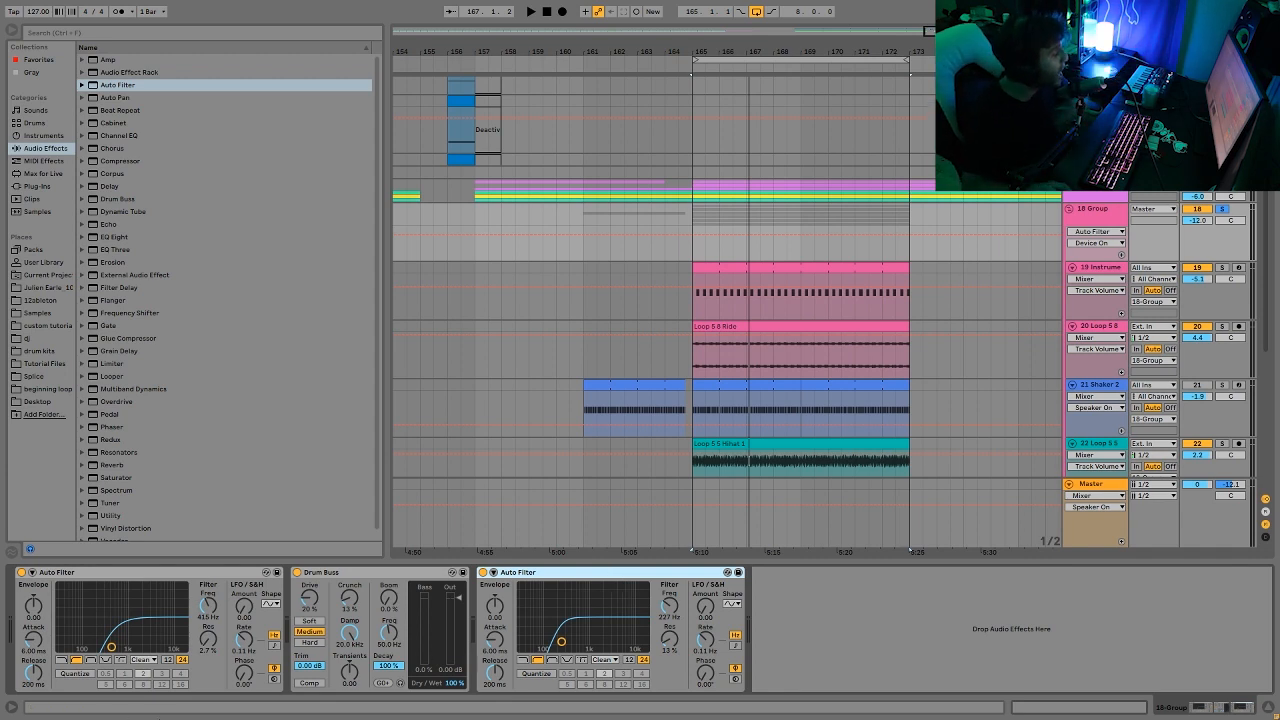
pyautogui.click(71, 572)
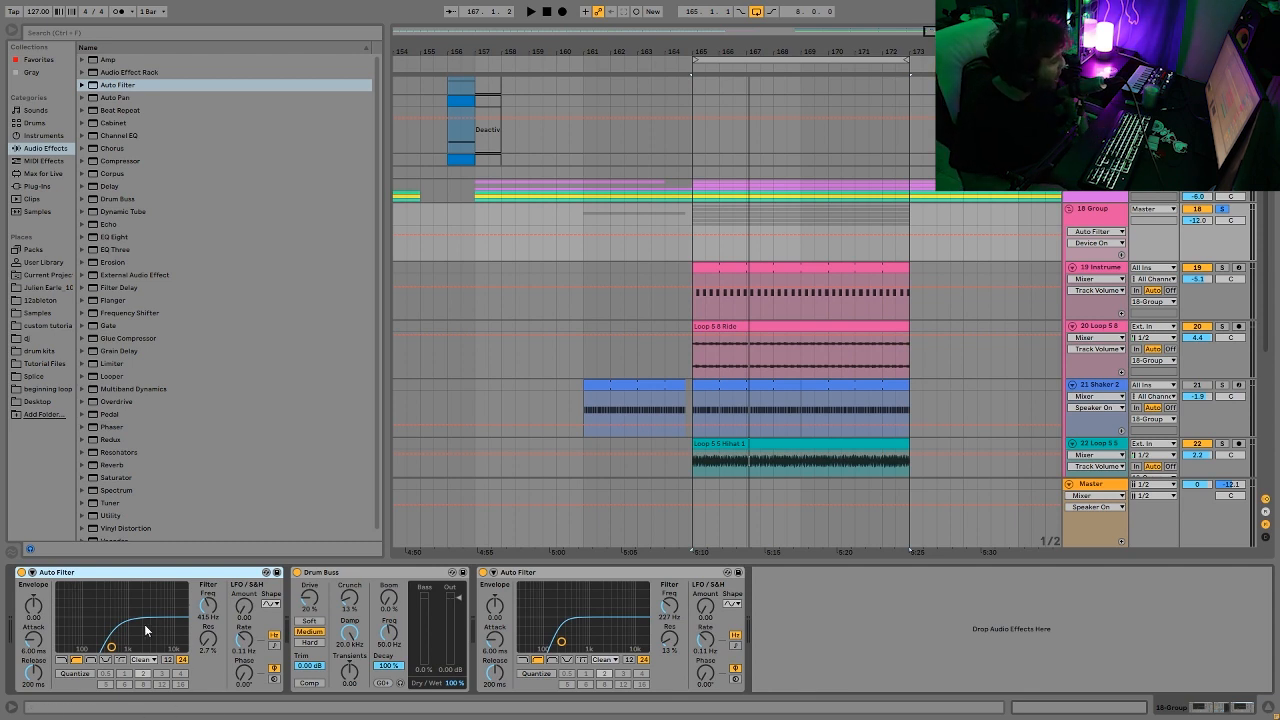
pyautogui.press('space')
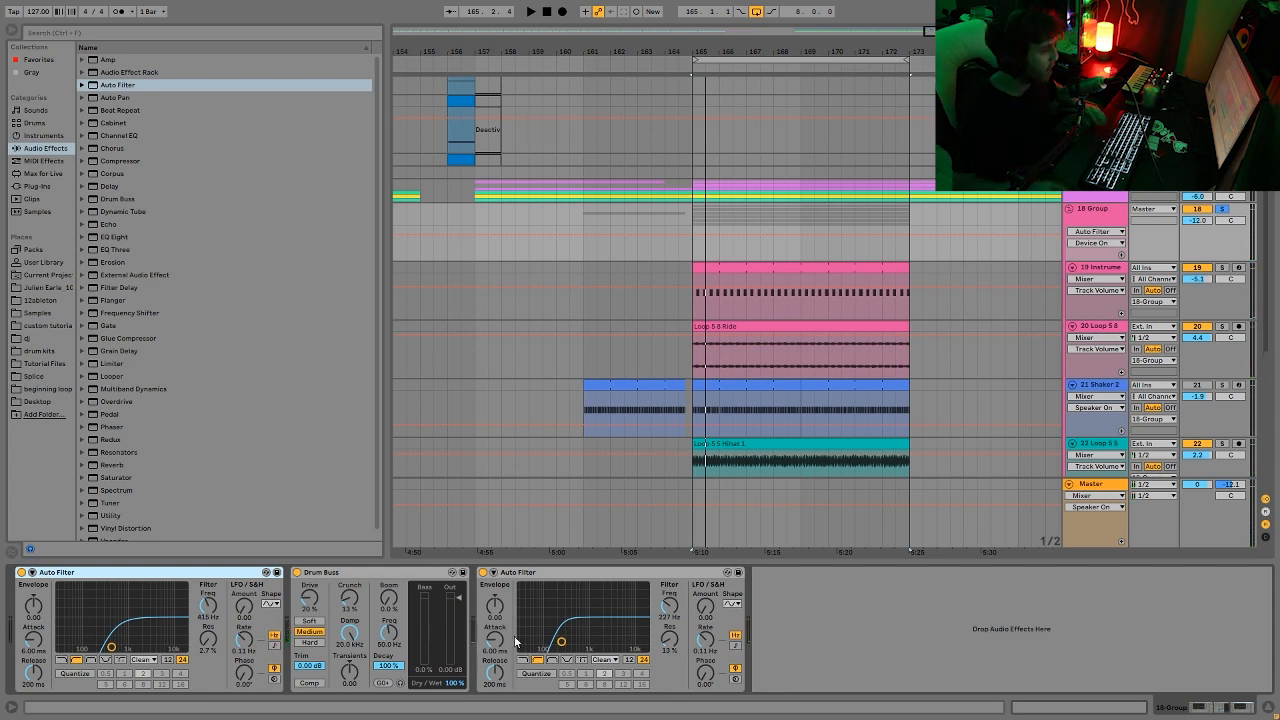
pyautogui.press('space')
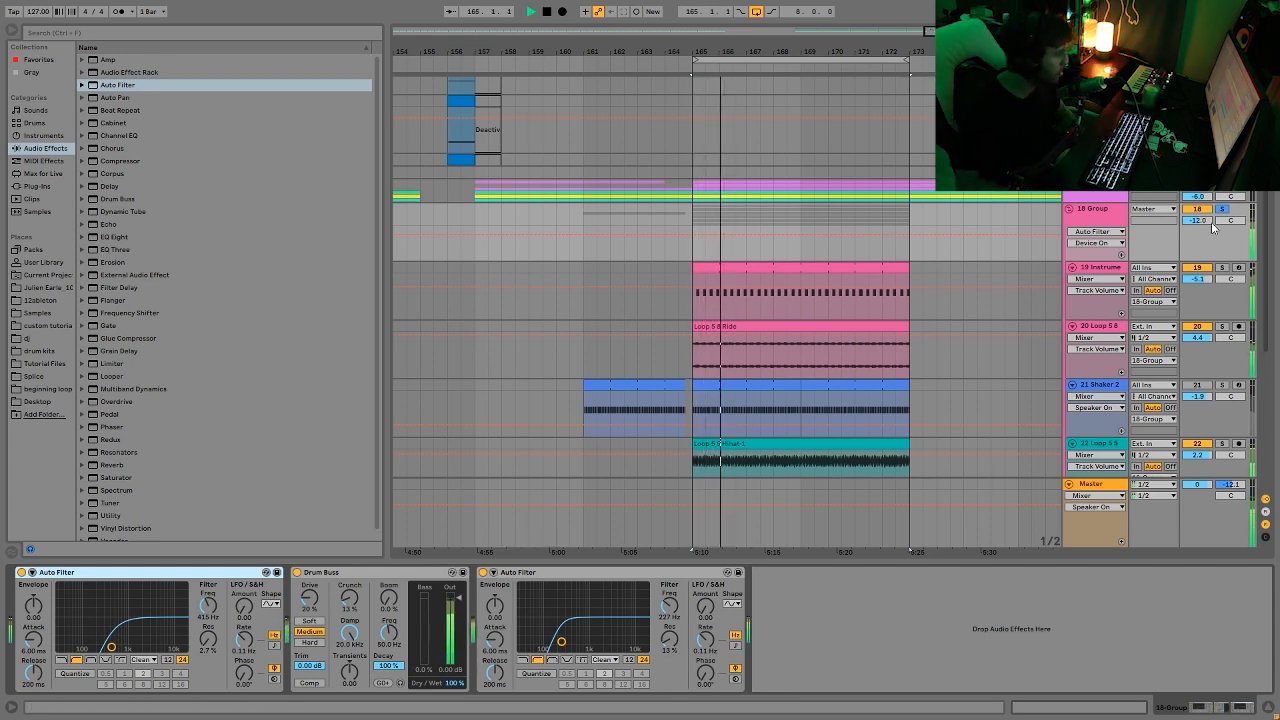
# Clear the solo on 18 Group, fold it, and set the KSHMR sweep track's volume to -12.9 dB
pyautogui.click(1069, 208)
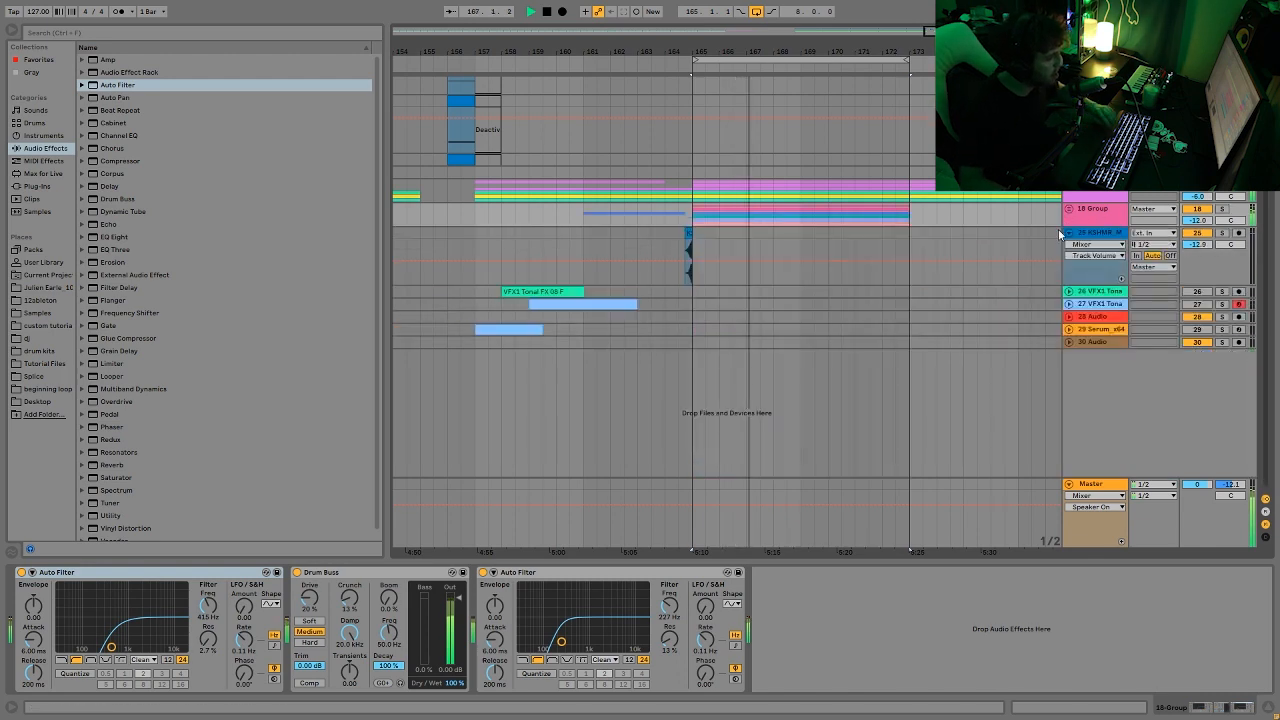
pyautogui.press('space')
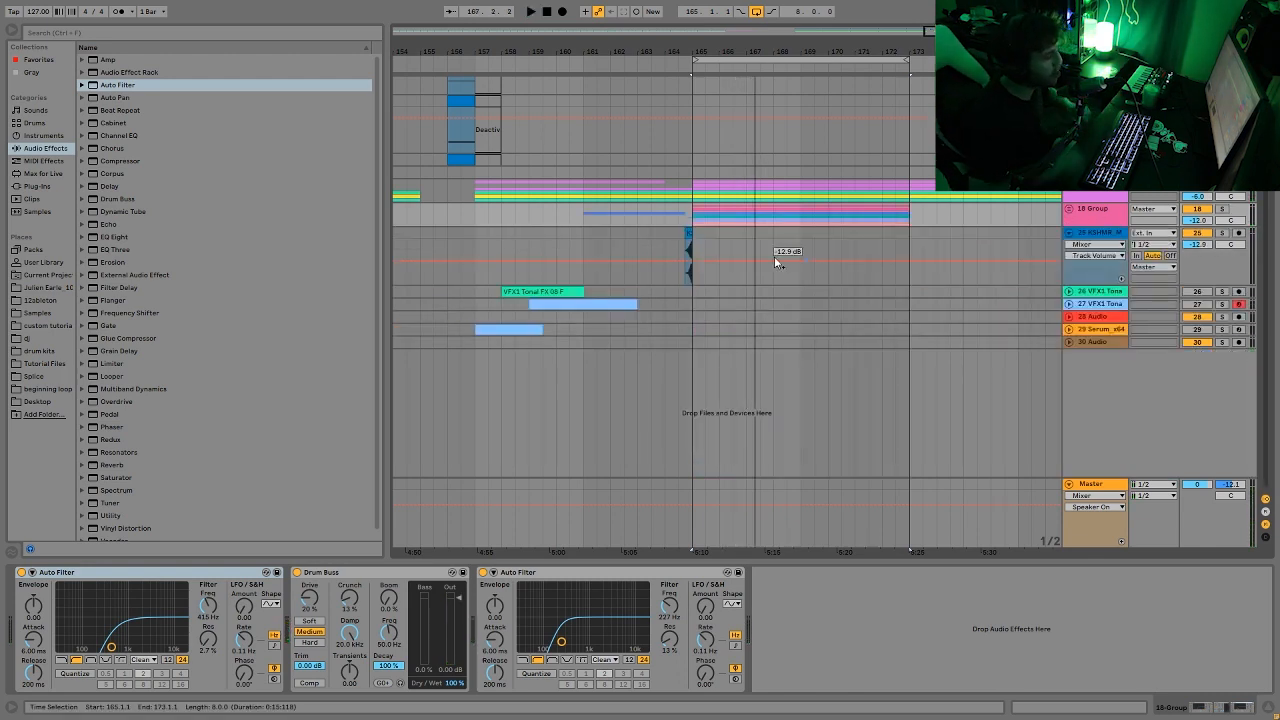
pyautogui.click(688, 236)
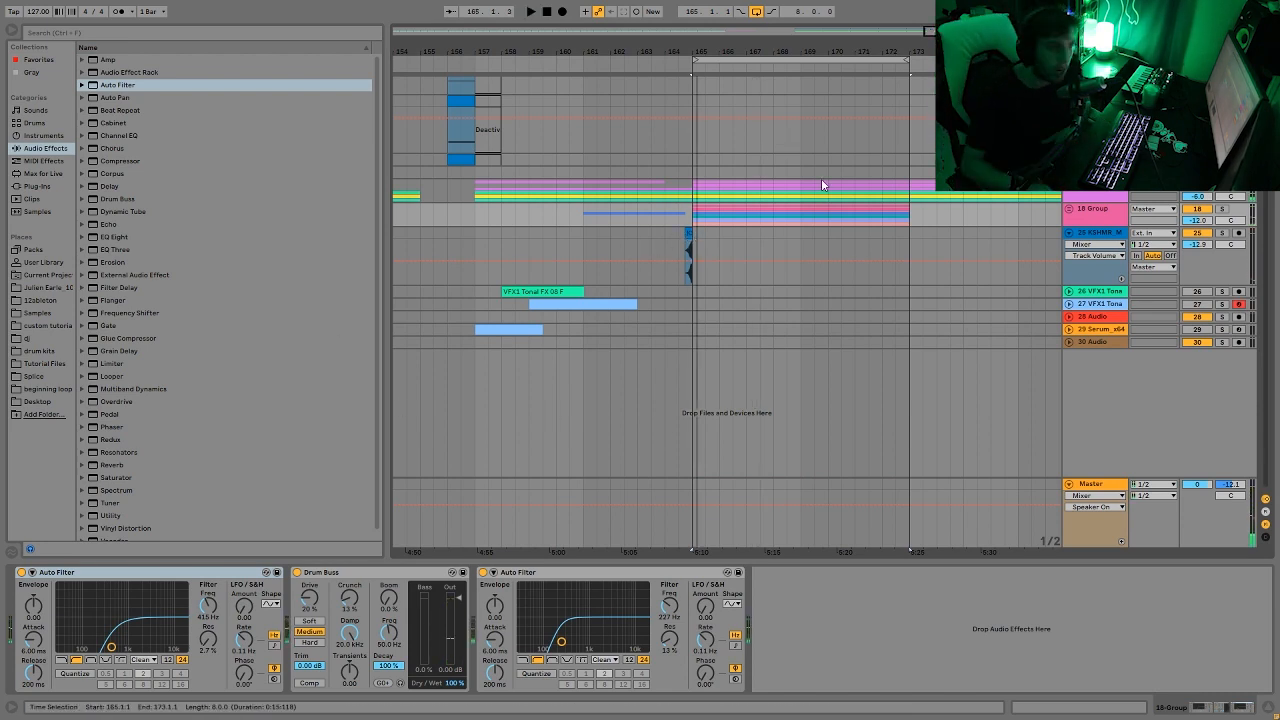
# Copy the eight-bar MIDI clip at bar 141 on the 5 Serum_x64 track to bar 165 and play it with the mix
pyautogui.scroll(5, 842, 342)
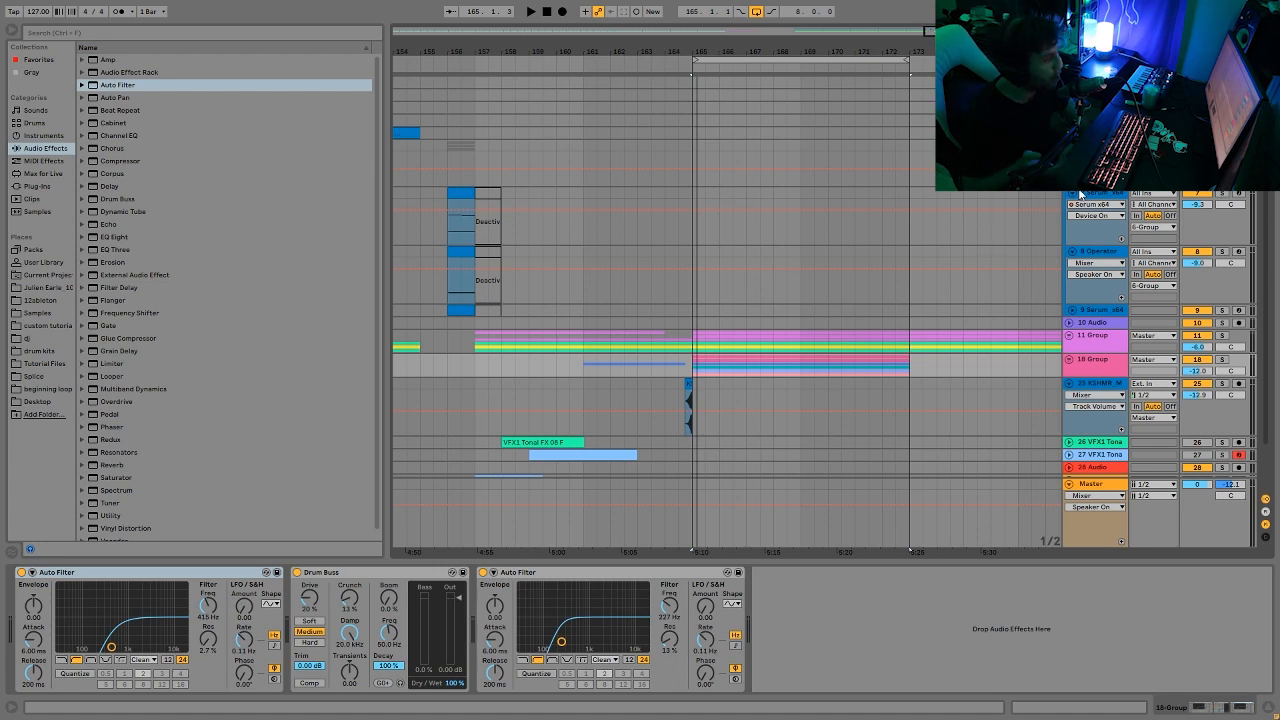
pyautogui.press('space')
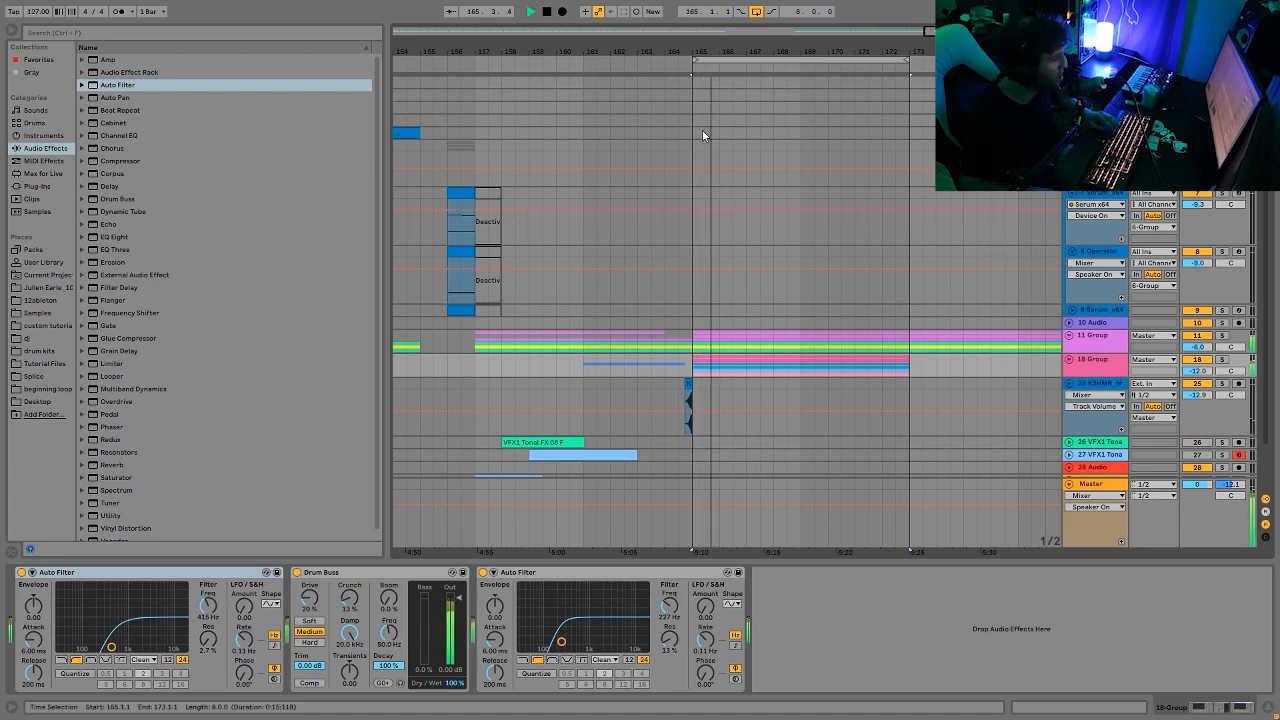
pyautogui.press('space')
pyautogui.moveTo(681, 54); pyautogui.dragTo(708, 20)
pyautogui.click(466, 130)
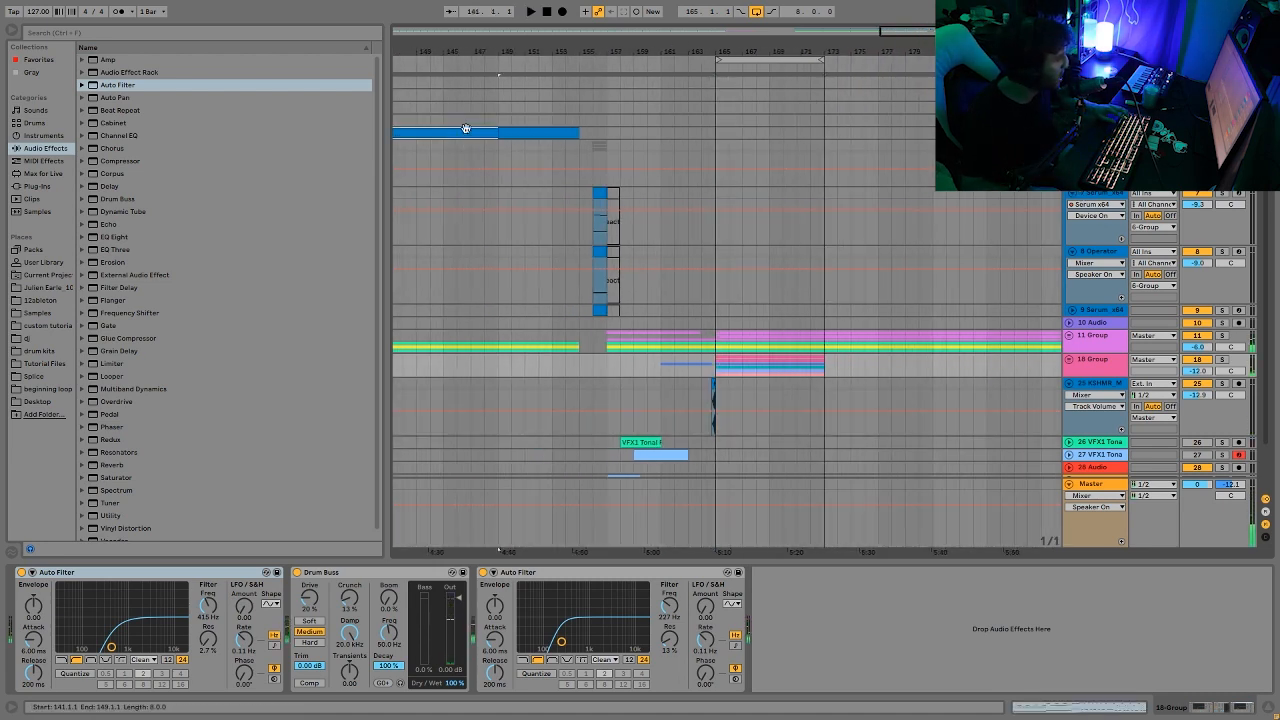
pyautogui.click(717, 126)
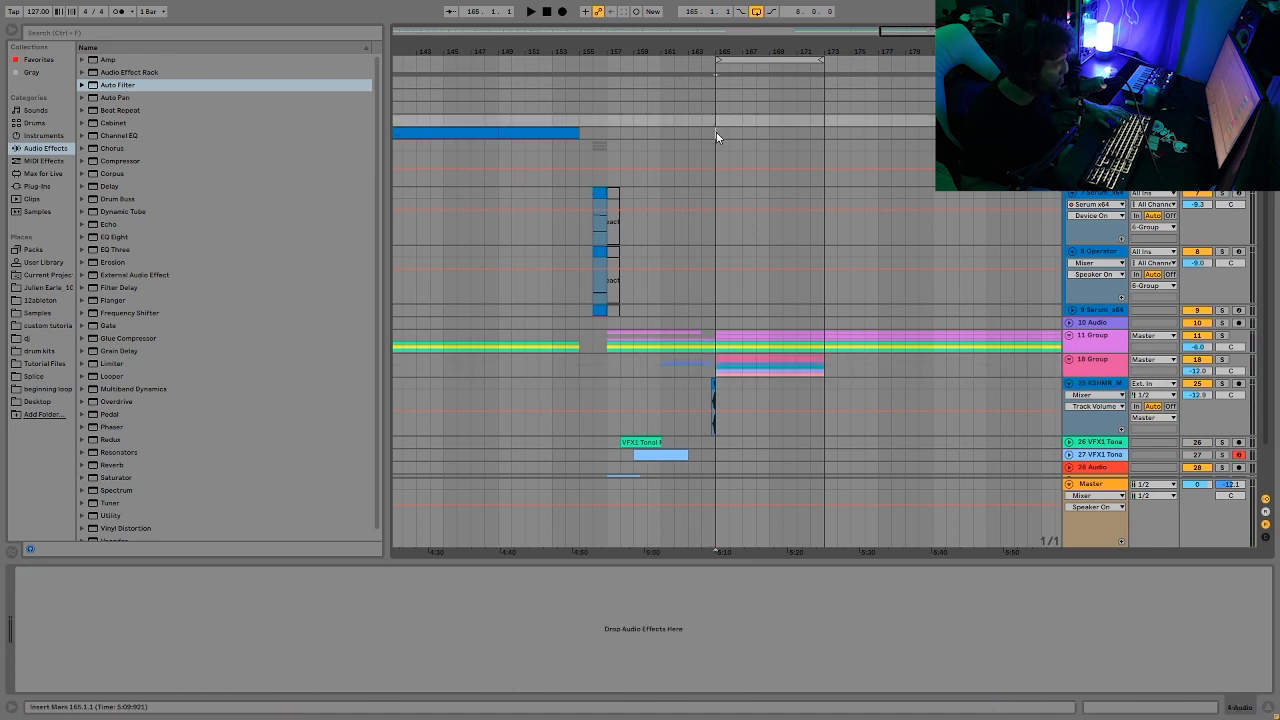
pyautogui.hotkey('ctrl', 'v')
pyautogui.press('space')
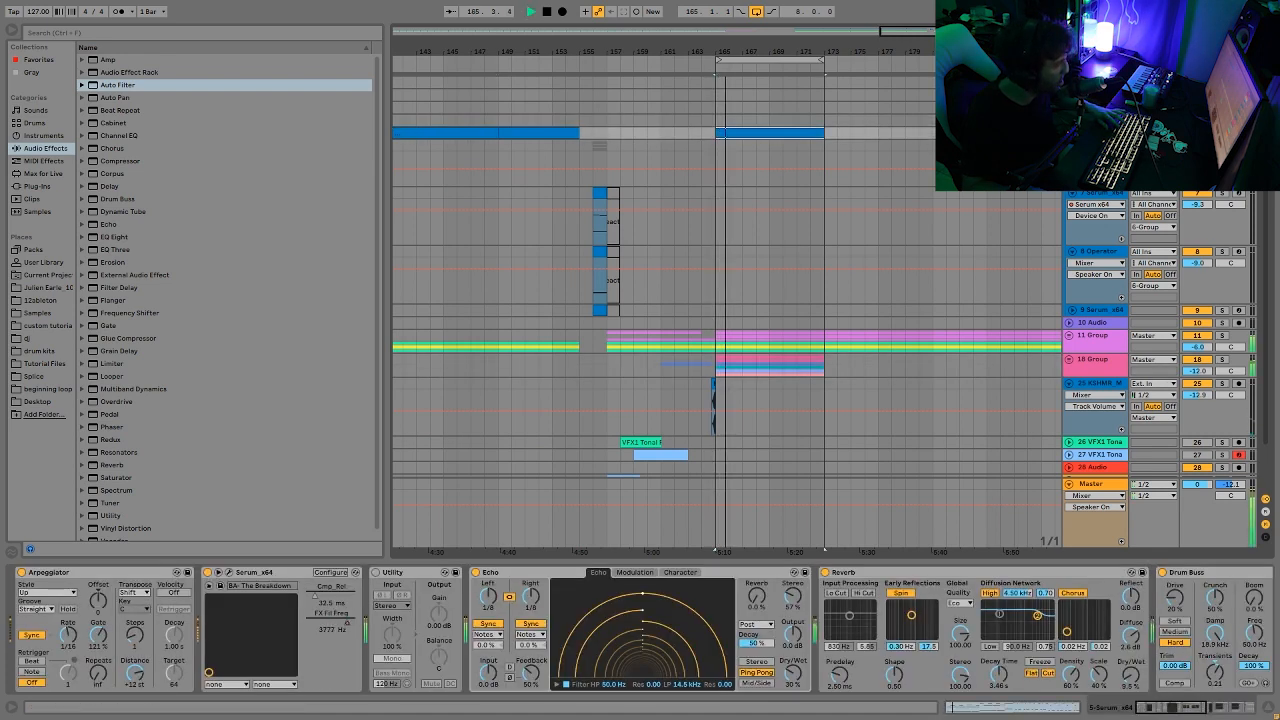
# Unfold the 5 Serum_x64 track and set its volume to -16.3 dB while the loop plays
pyautogui.click(1069, 133)
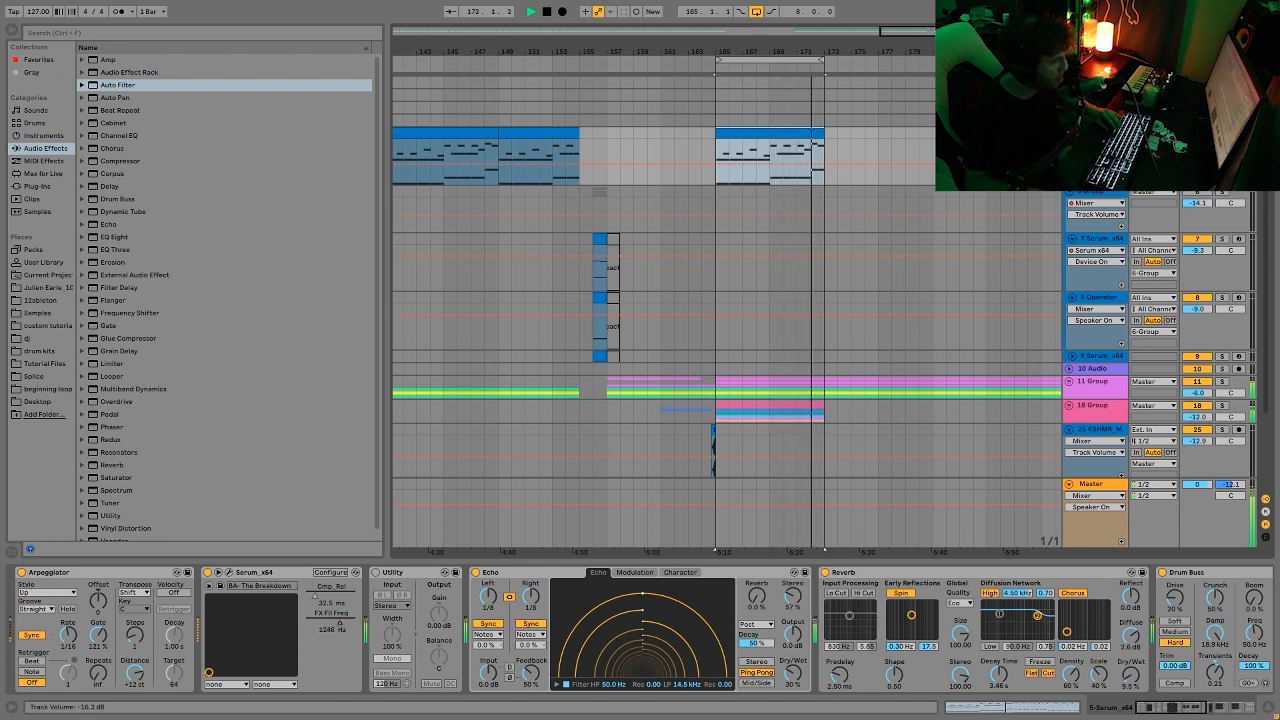
pyautogui.scroll(-3, 840, 265)
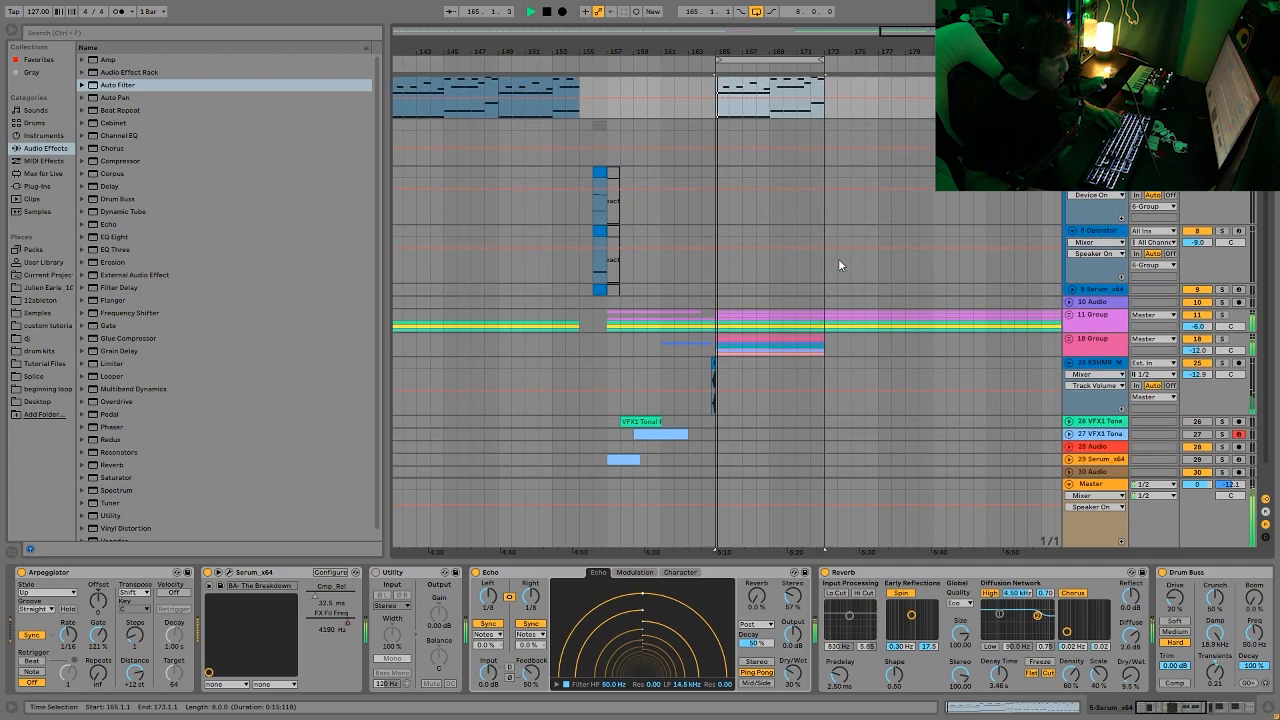
pyautogui.press('space')
pyautogui.scroll(-1, 838, 258)
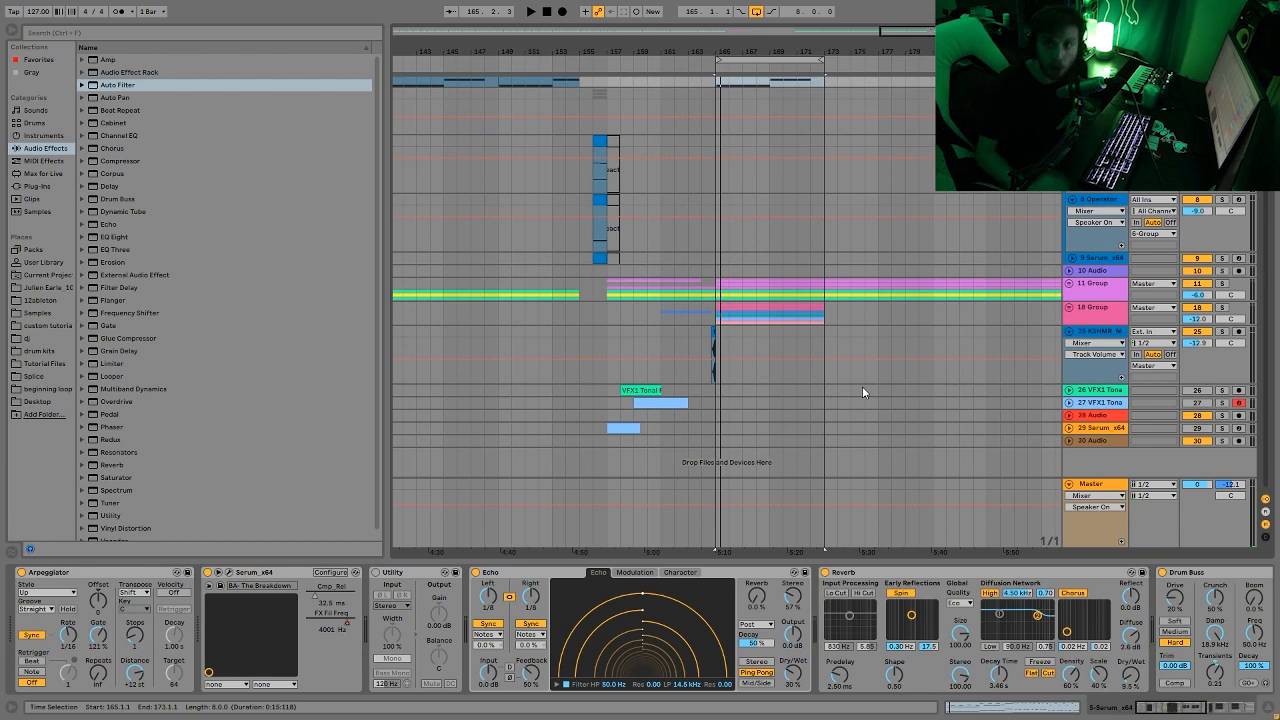
# Play from just before the KSHMR_Mini_Sweep clip and set its track volume to -6.0 dB
pyautogui.click(703, 329)
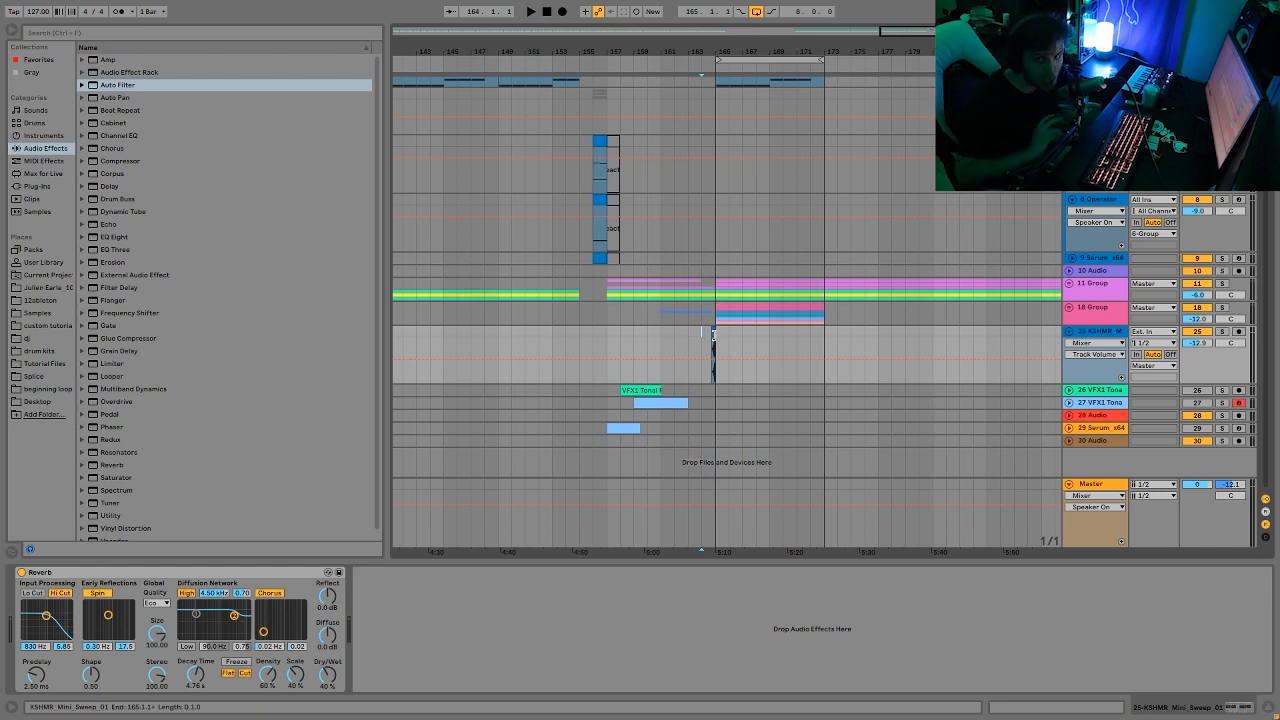
pyautogui.moveTo(705, 46); pyautogui.dragTo(705, 90)
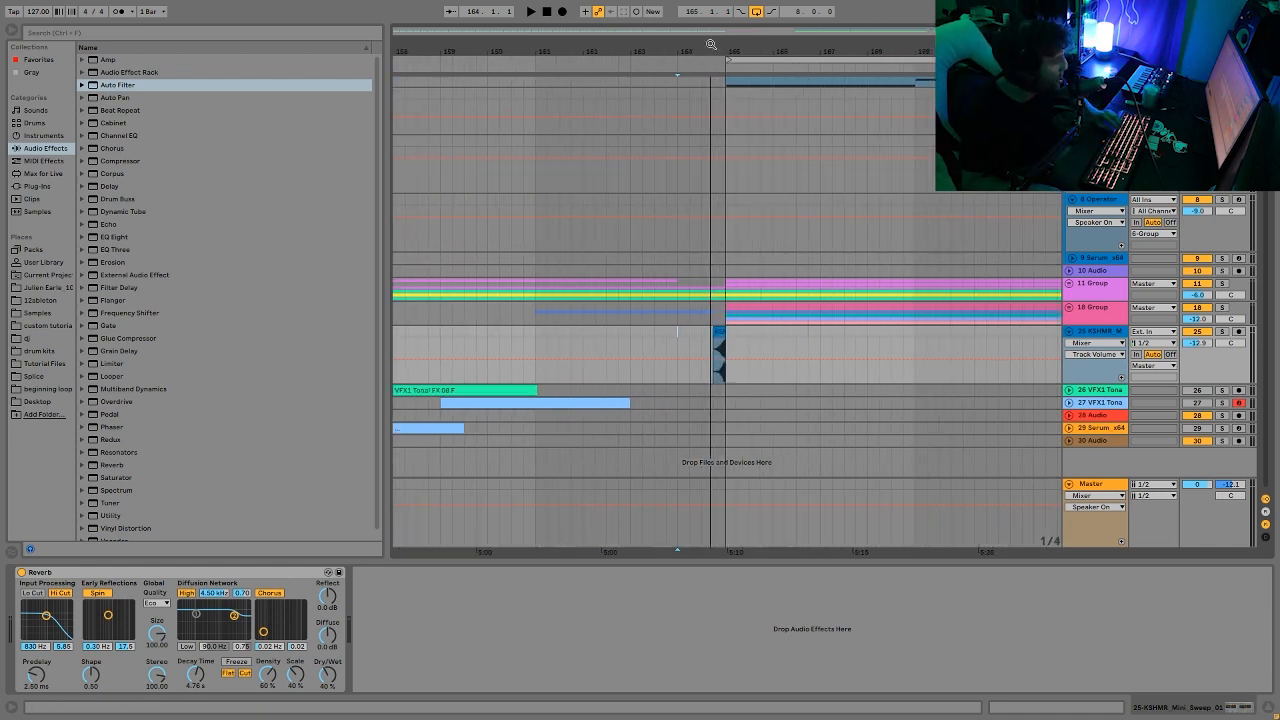
pyautogui.press('space')
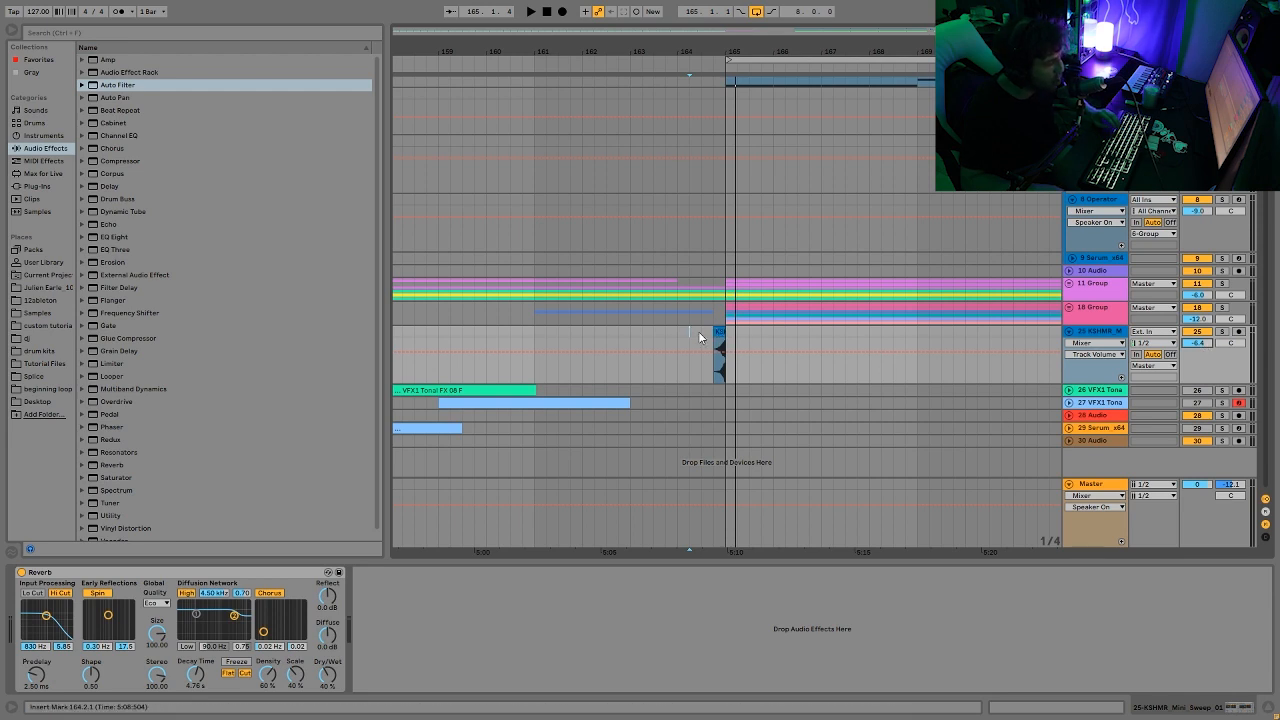
pyautogui.press('space')
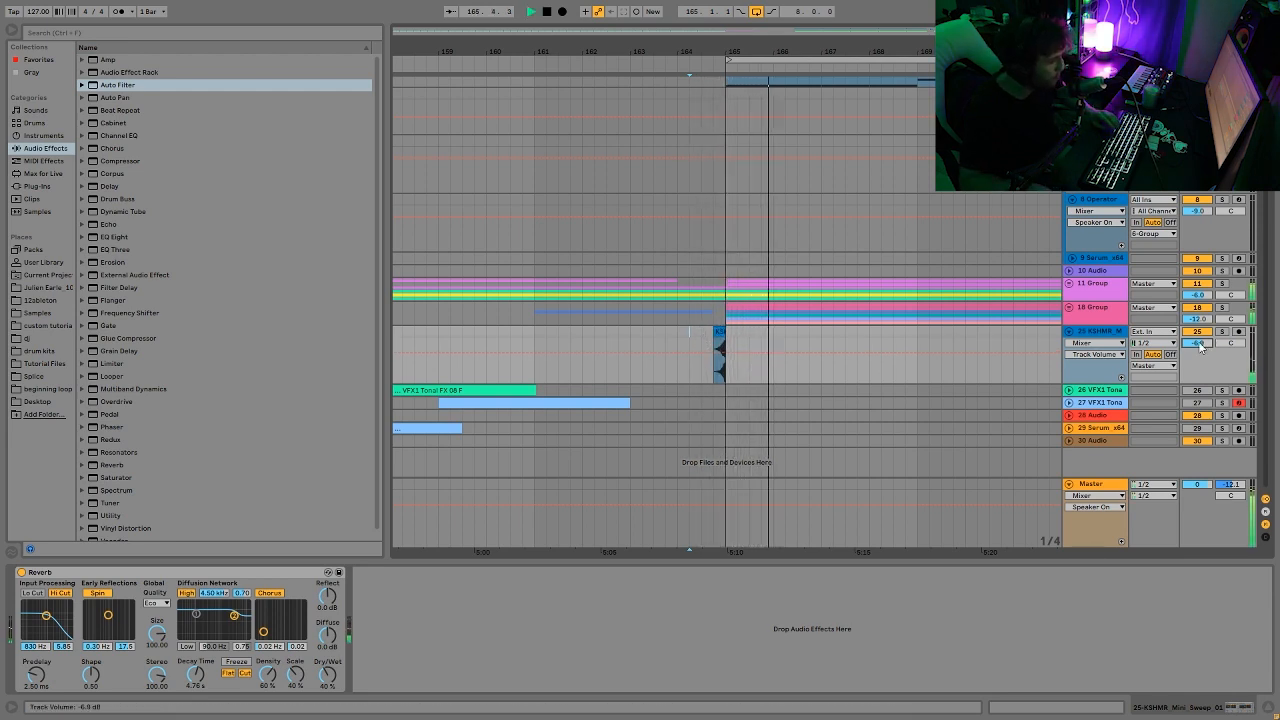
pyautogui.press('-')
pyautogui.press('-')
pyautogui.press('-')
pyautogui.press('-')
pyautogui.press('-')
pyautogui.press('-')
pyautogui.press('-')
pyautogui.press('-')
pyautogui.press('-')
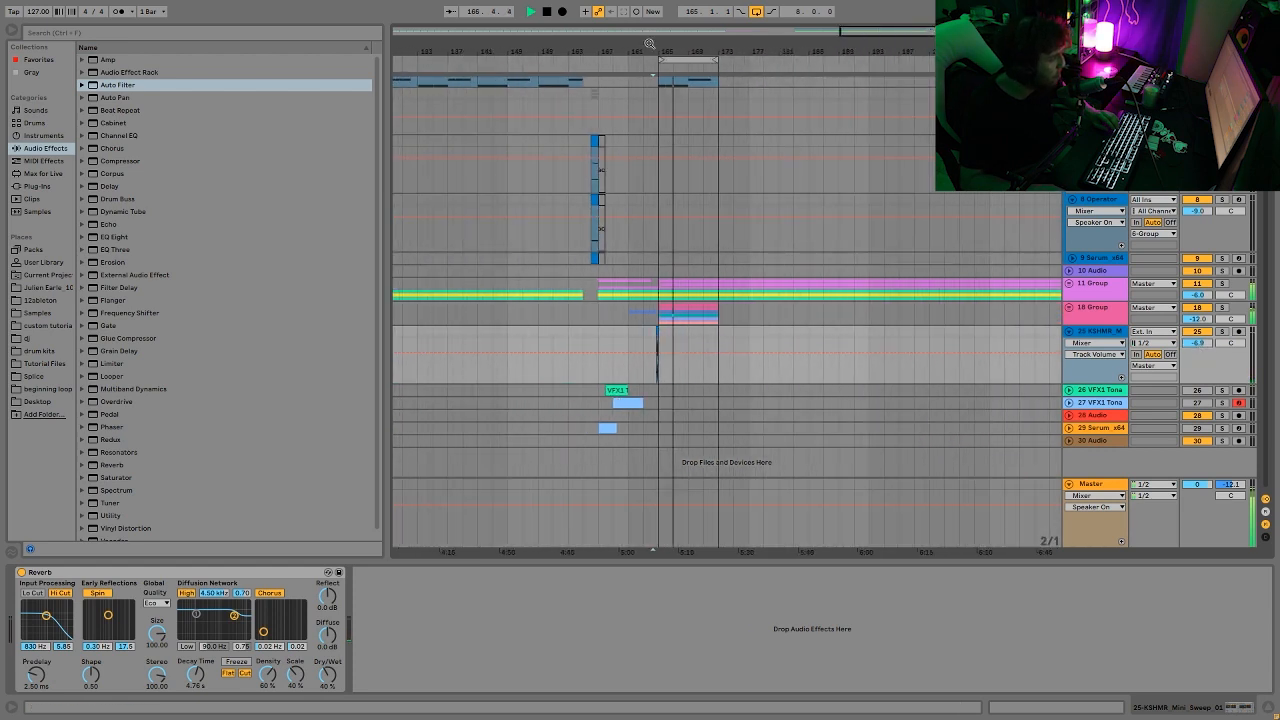
# Select all tracks in the Session View mixer and lower their volumes together by about 3 dB
pyautogui.press('Tab')
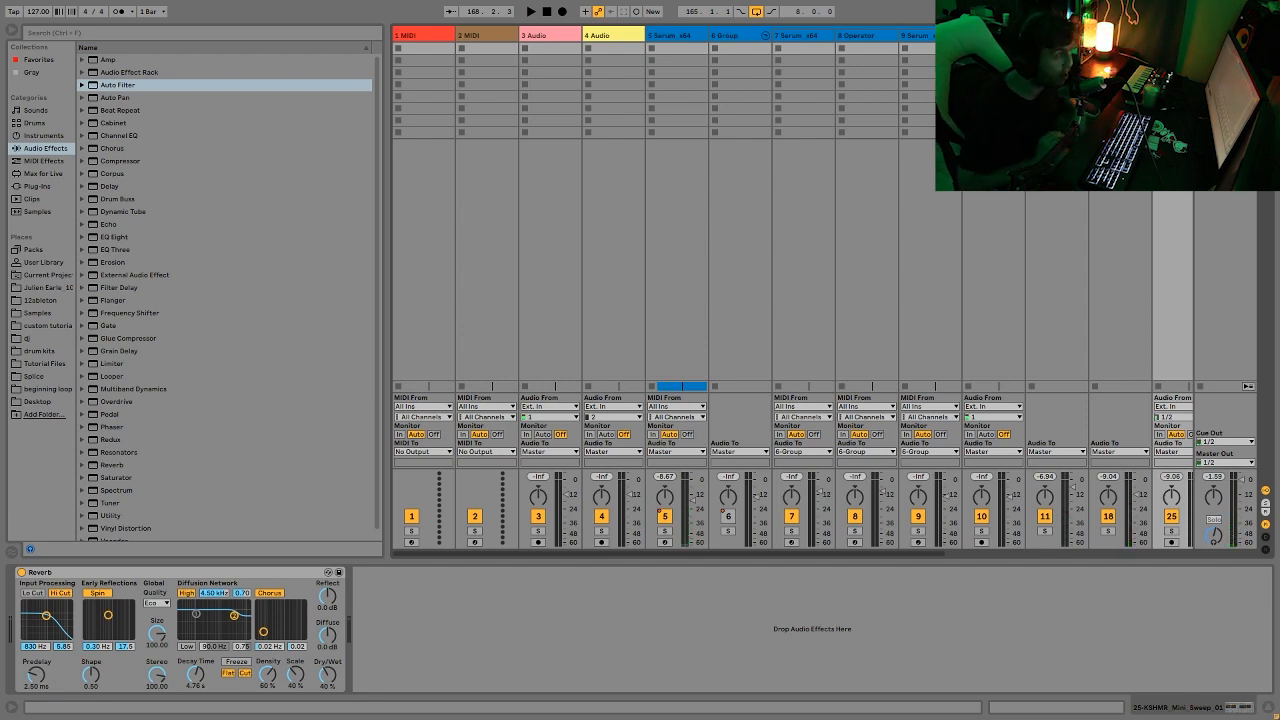
pyautogui.click(732, 37)
pyautogui.hotkey('ctrl', 'a')
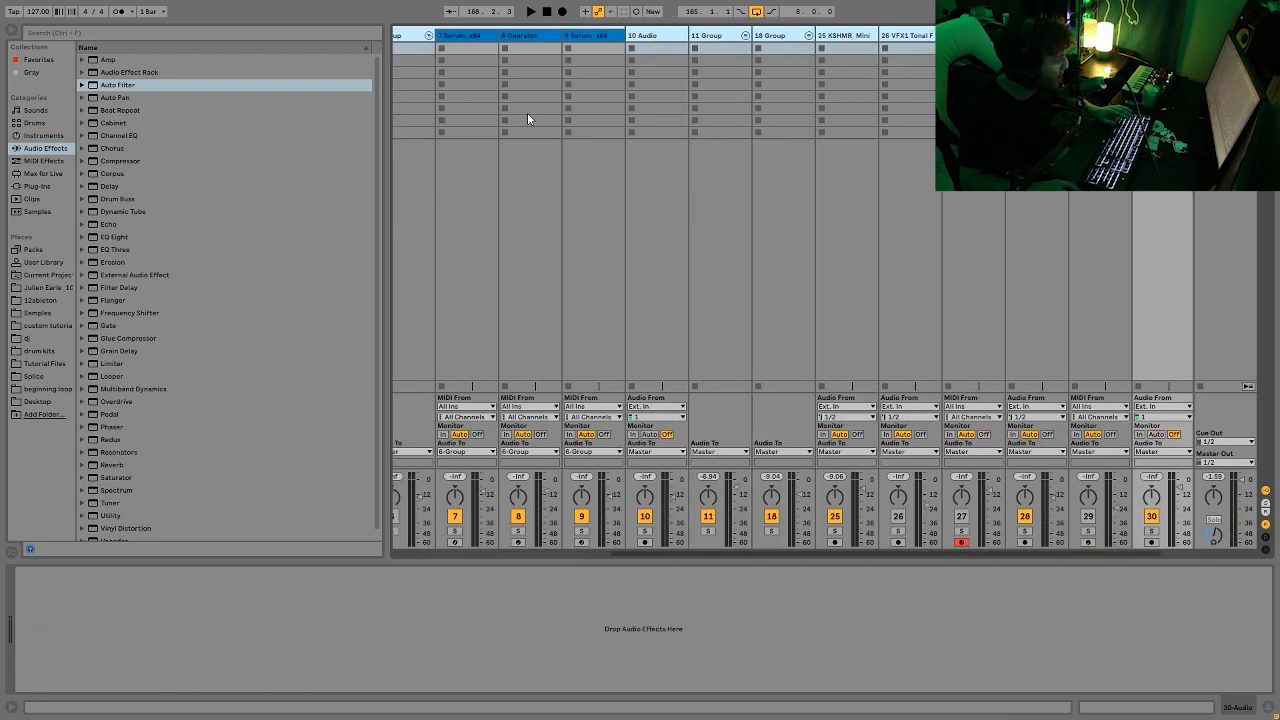
pyautogui.click(989, 496)
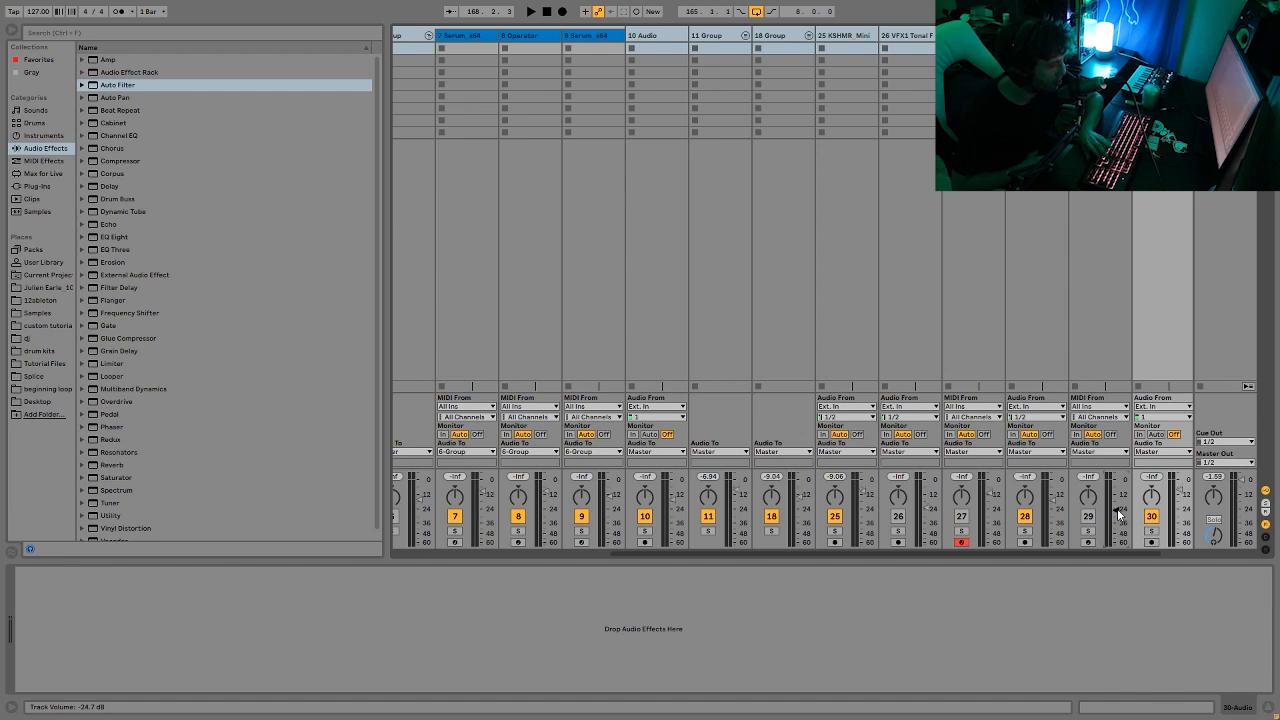
pyautogui.moveTo(1118, 511); pyautogui.dragTo(1118, 515)
# Play the full mix to check the level on the master meter, and select the Master track
pyautogui.press('space')
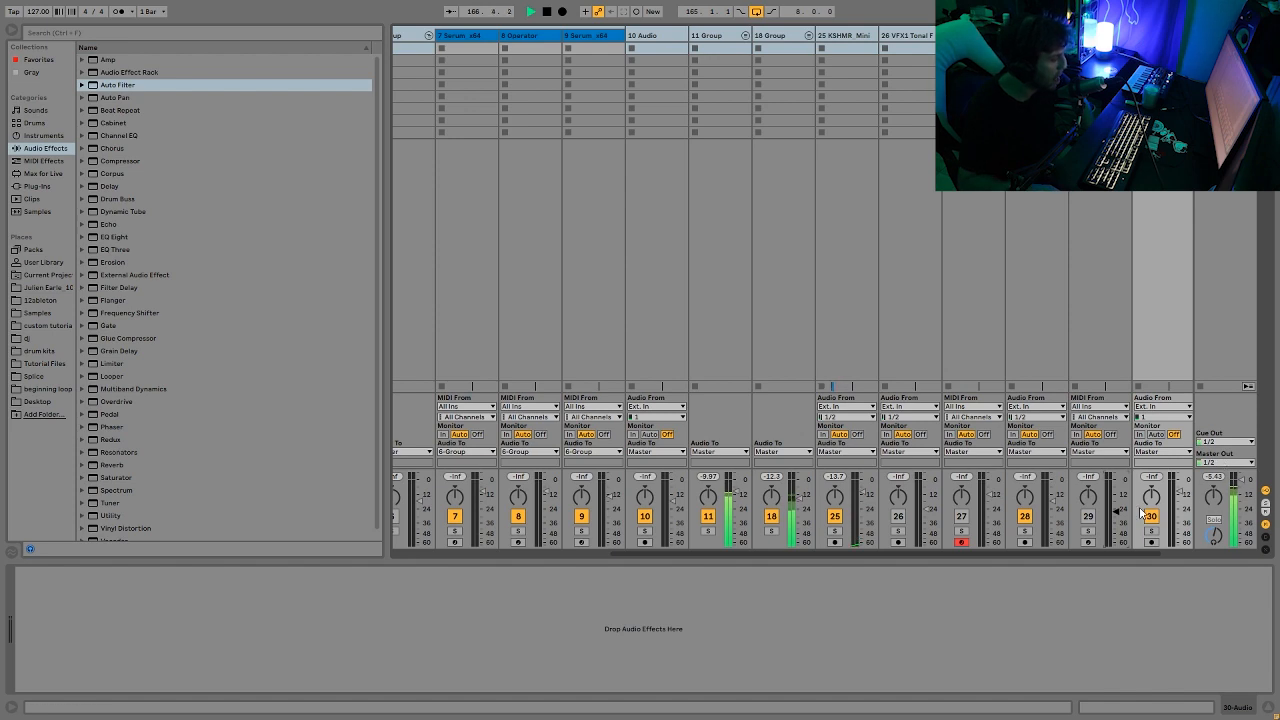
pyautogui.press('space')
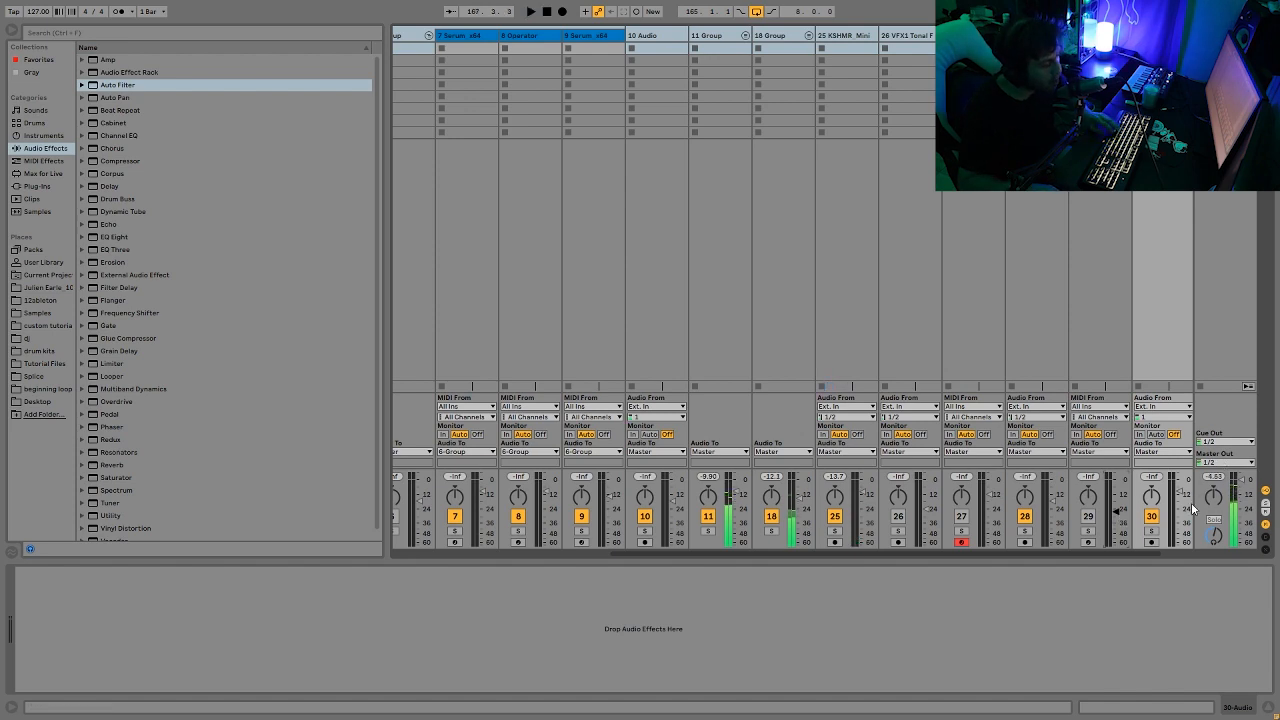
pyautogui.click(1198, 385)
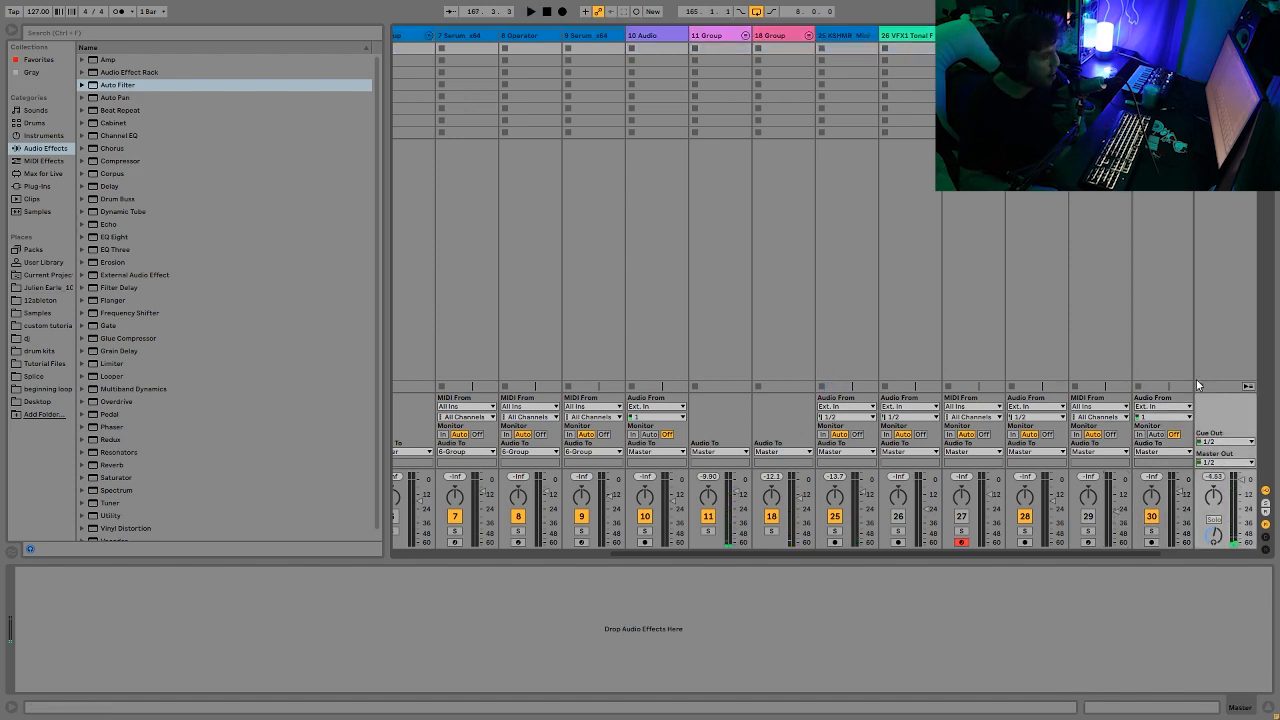
# Load the Definitive Mastering Rack V2 from the current project onto the Master track and set its Master Width to 125 %
pyautogui.click(55, 276)
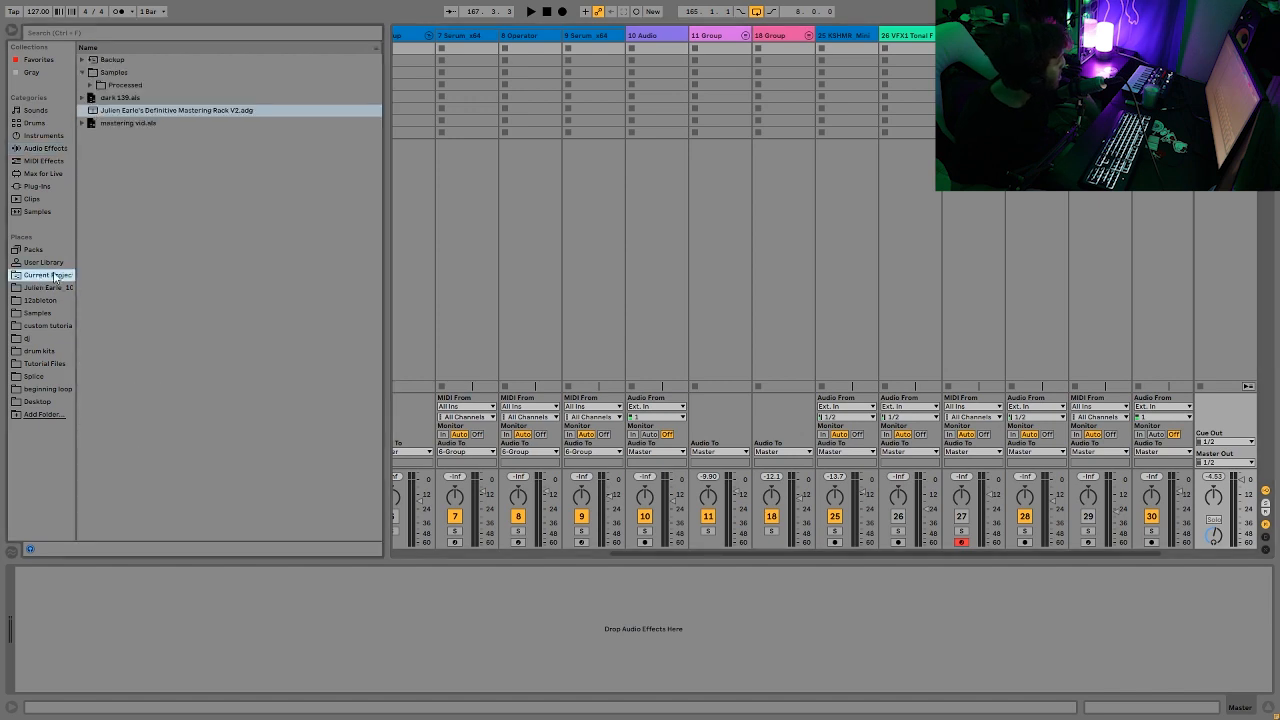
pyautogui.doubleClick(159, 110)
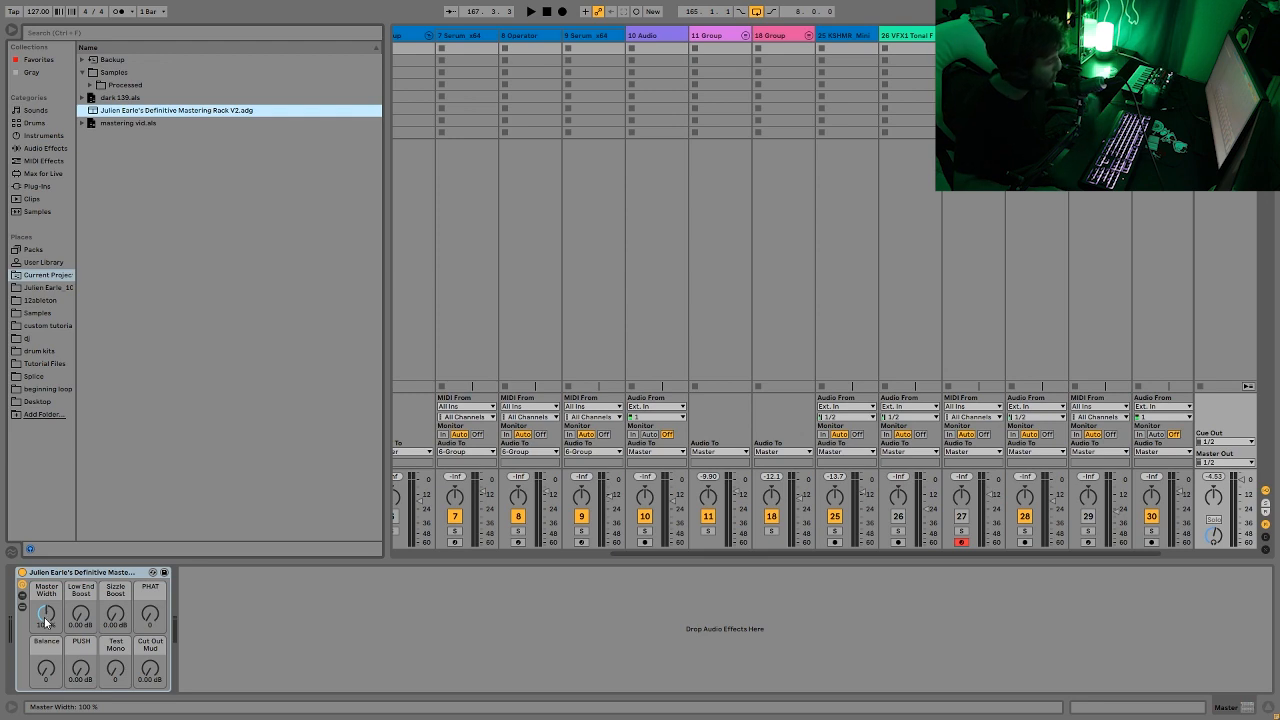
pyautogui.press('space')
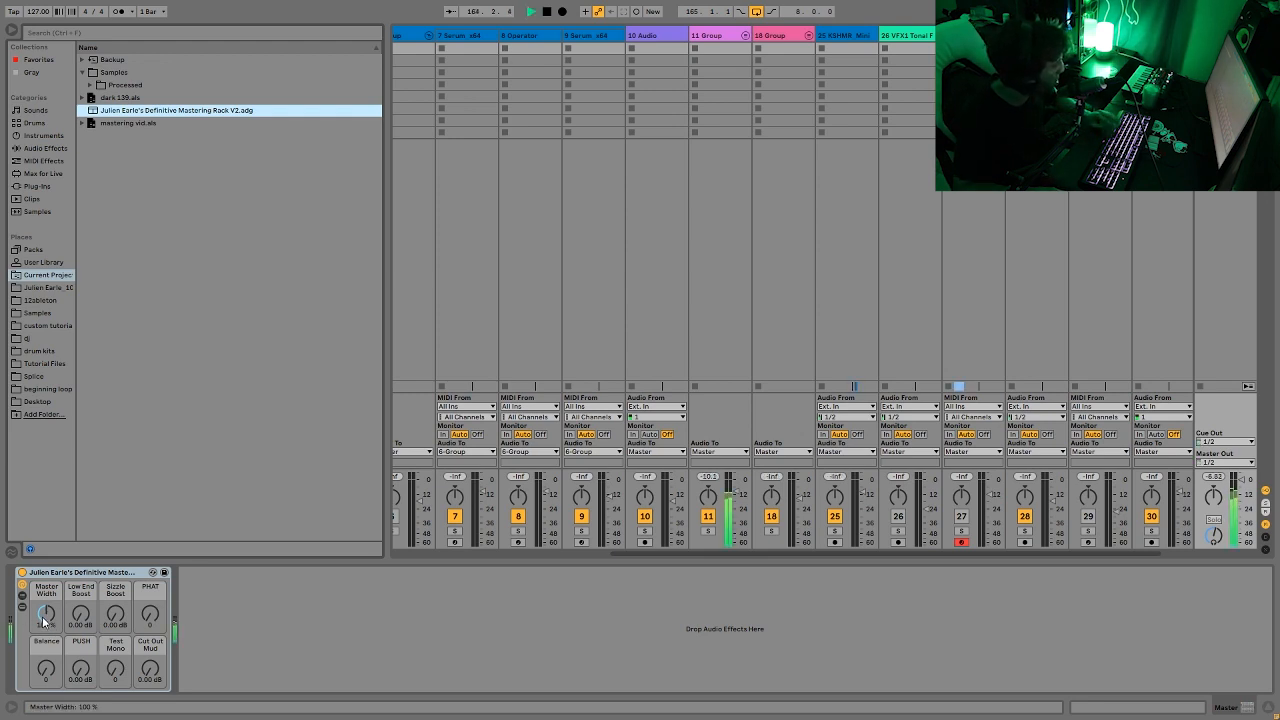
pyautogui.moveTo(48, 621); pyautogui.dragTo(48, 585)
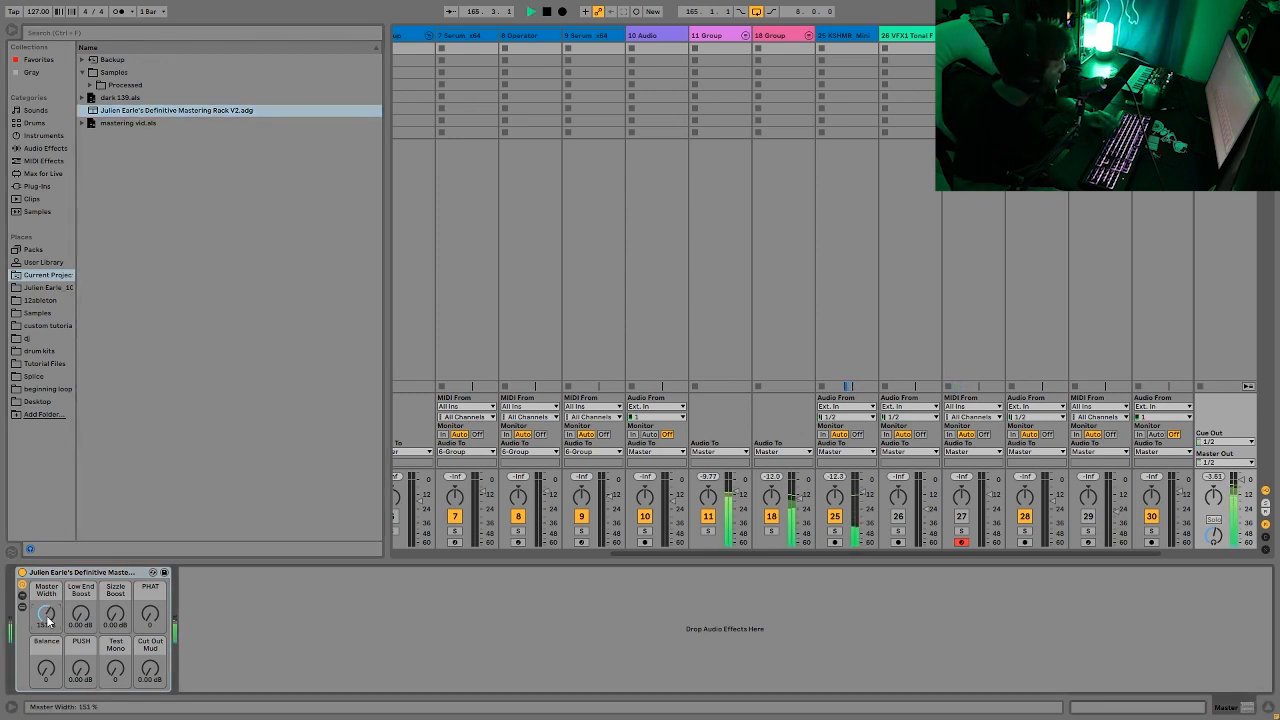
pyautogui.doubleClick(47, 617)
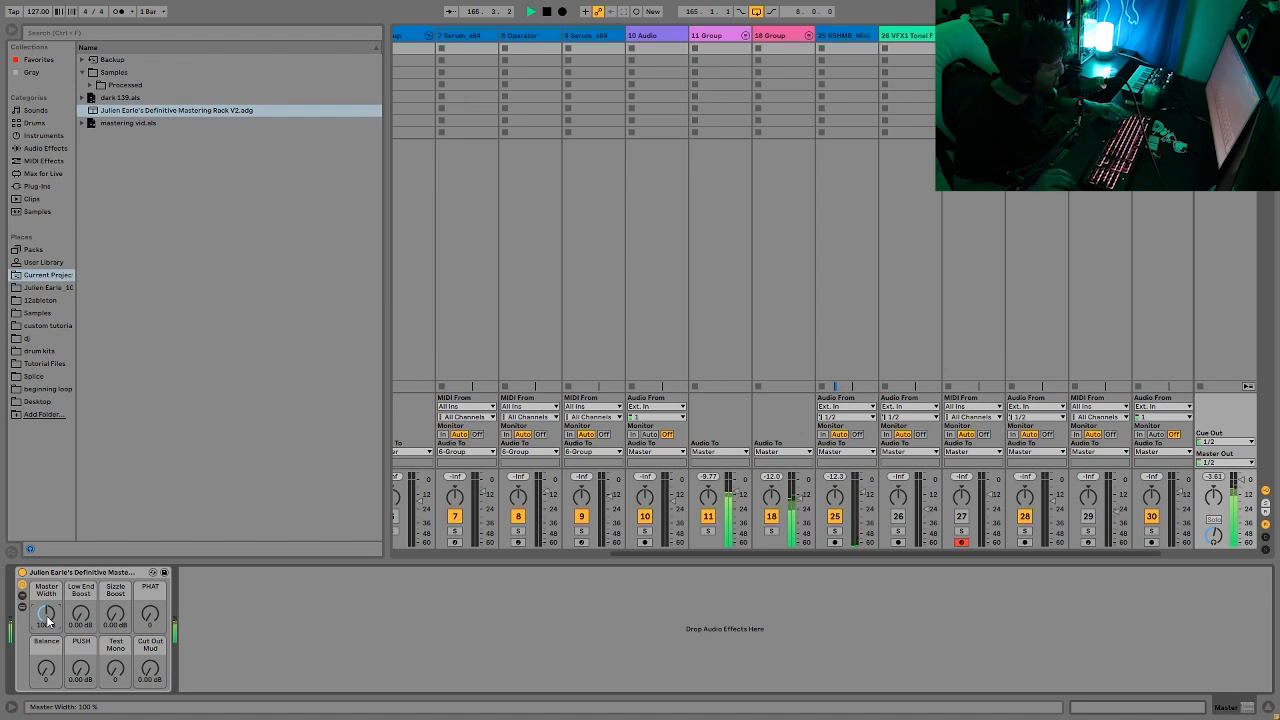
pyautogui.moveTo(47, 620)
pyautogui.mouseDown()
pyautogui.moveTo(47, 578)
pyautogui.moveTo(46, 618)
pyautogui.mouseUp()
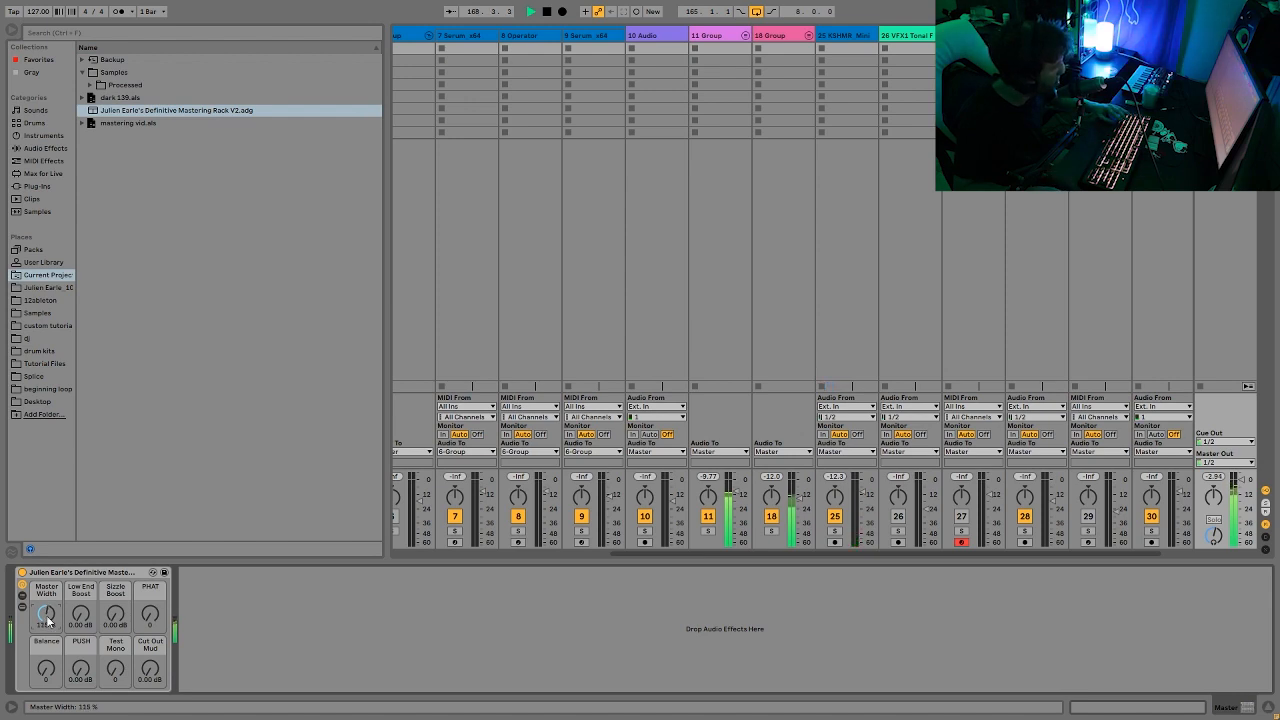
pyautogui.moveTo(46, 616); pyautogui.dragTo(46, 614)
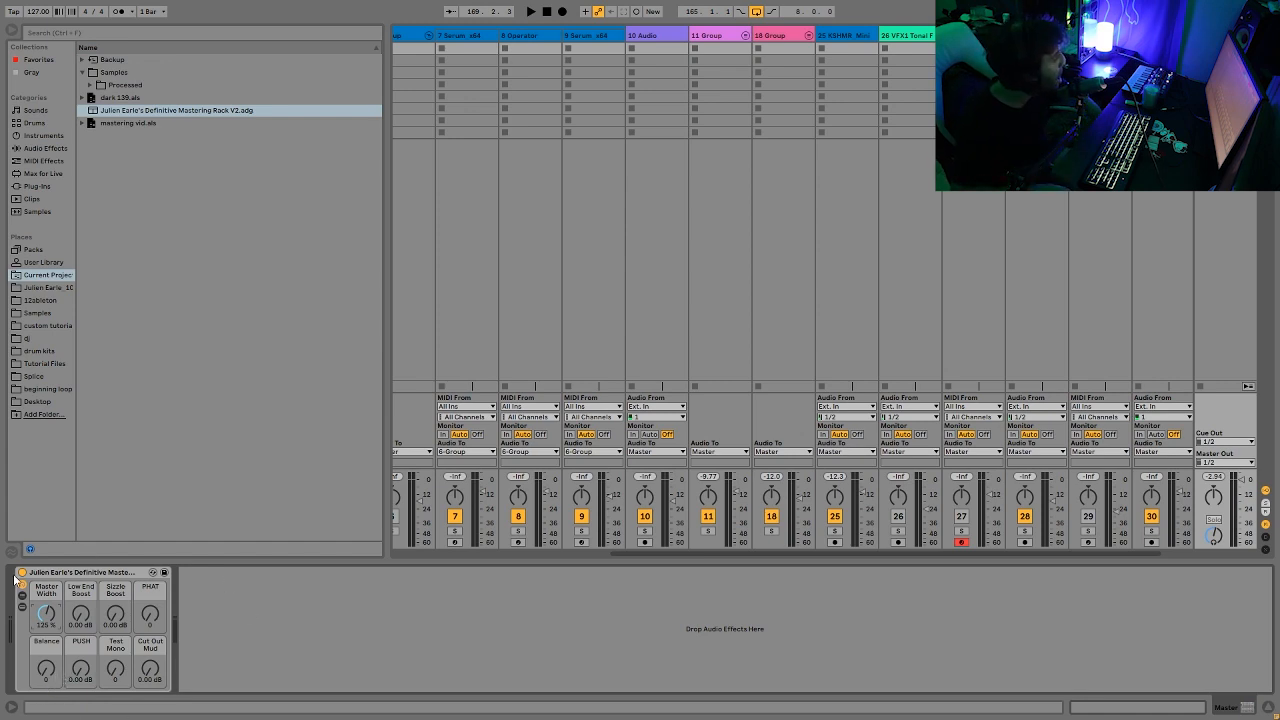
# Play the loop and set the mastering rack's Master Width to 132 %
pyautogui.click(103, 575)
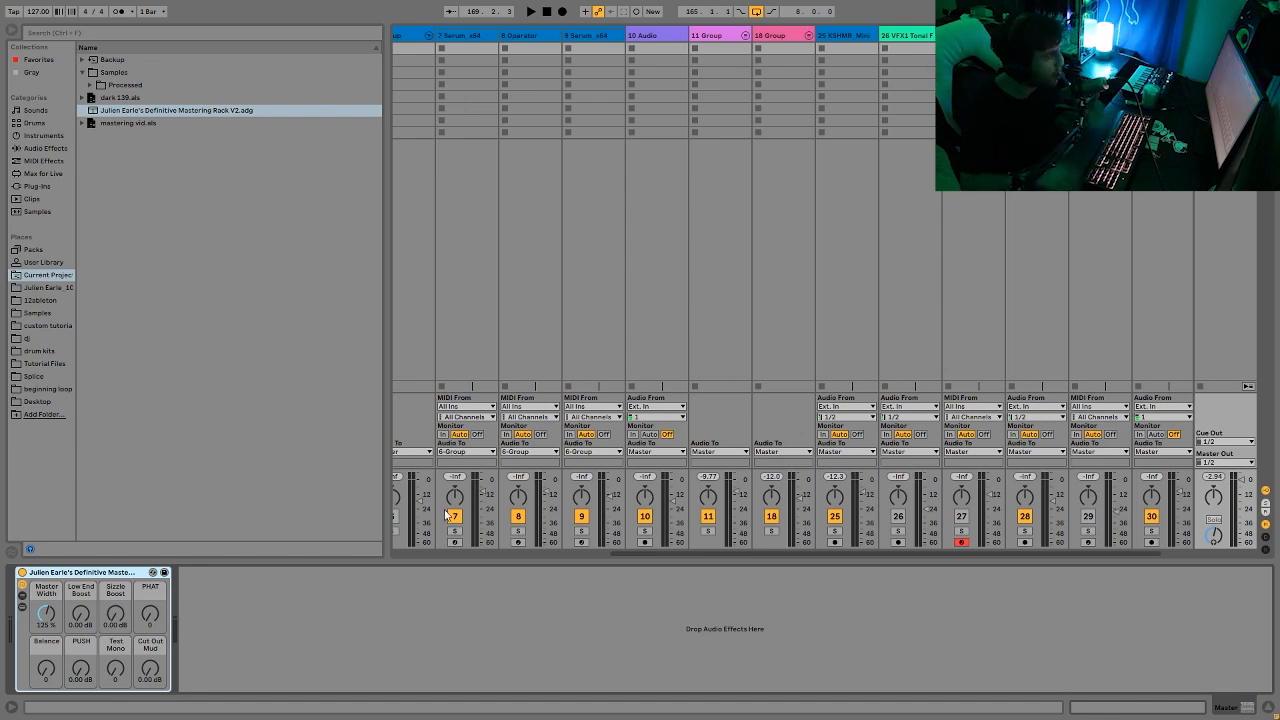
pyautogui.moveTo(631, 552); pyautogui.dragTo(782, 616)
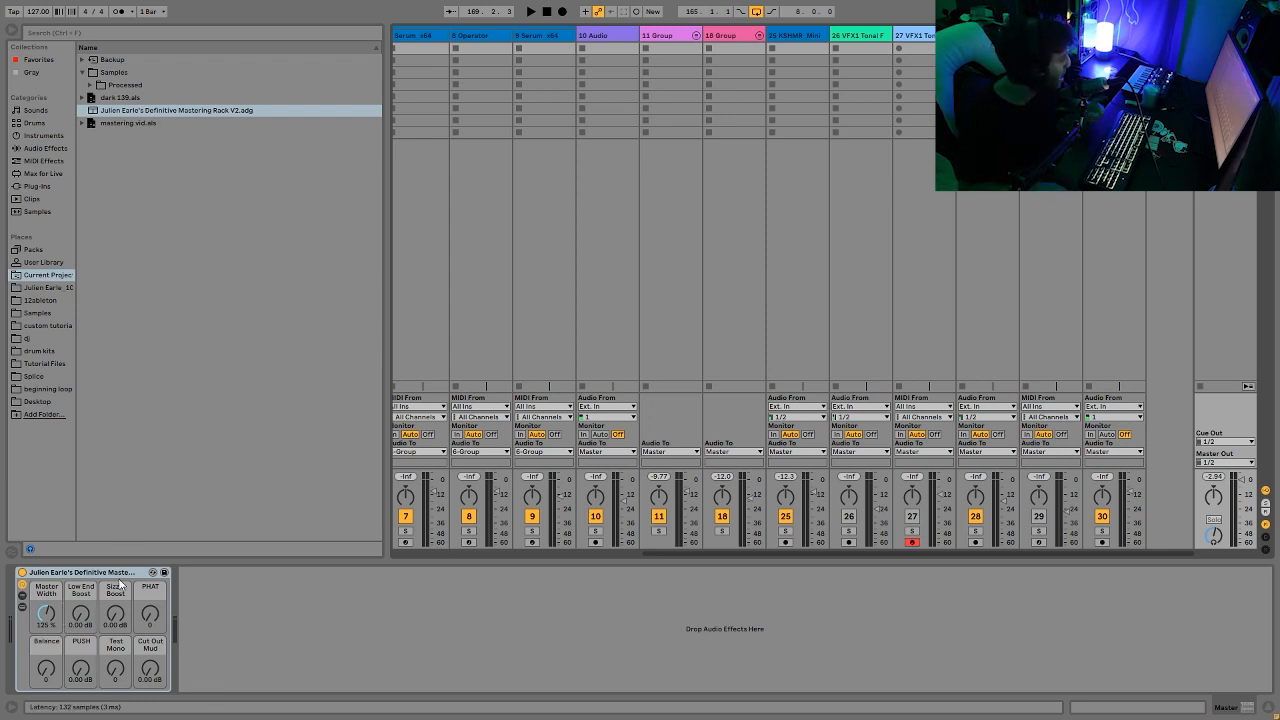
pyautogui.press('space')
pyautogui.moveTo(42, 621); pyautogui.dragTo(42, 614)
pyautogui.press('space')
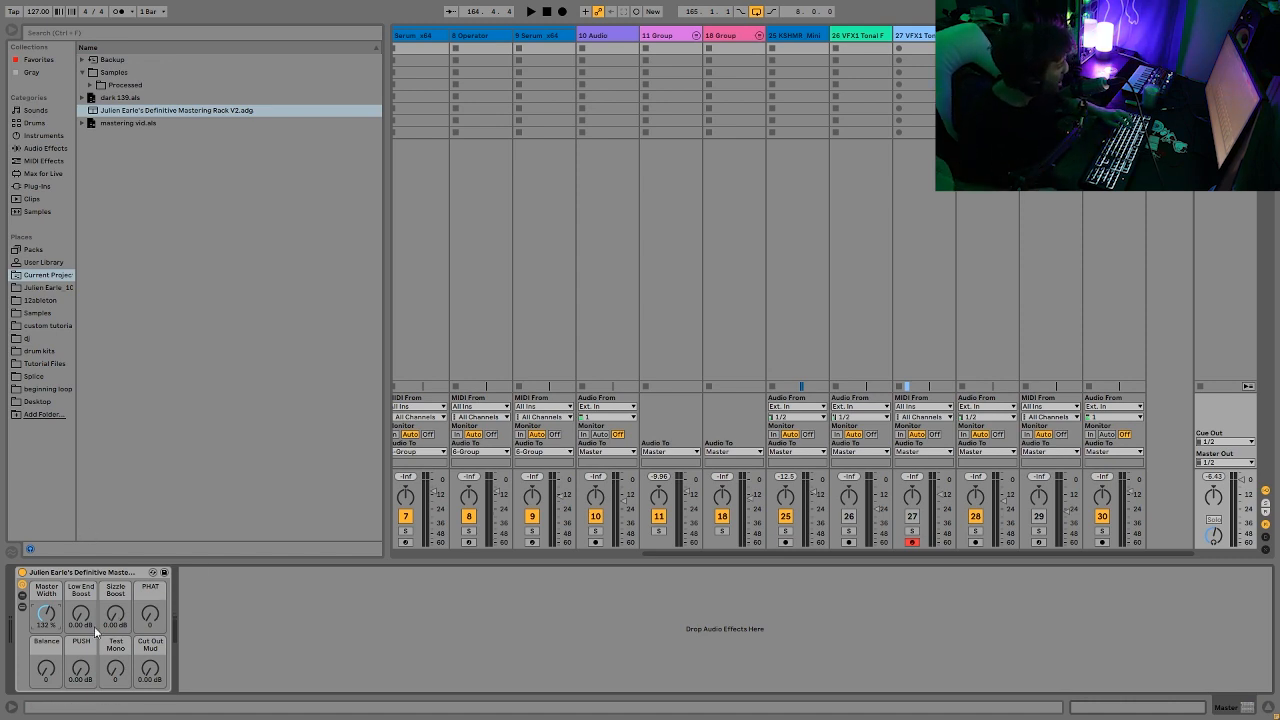
# Set the mastering rack's Sizzle Boost and Low End Boost to 2.35 dB each while the loop plays
pyautogui.press('space')
pyautogui.moveTo(116, 622); pyautogui.dragTo(116, 608)
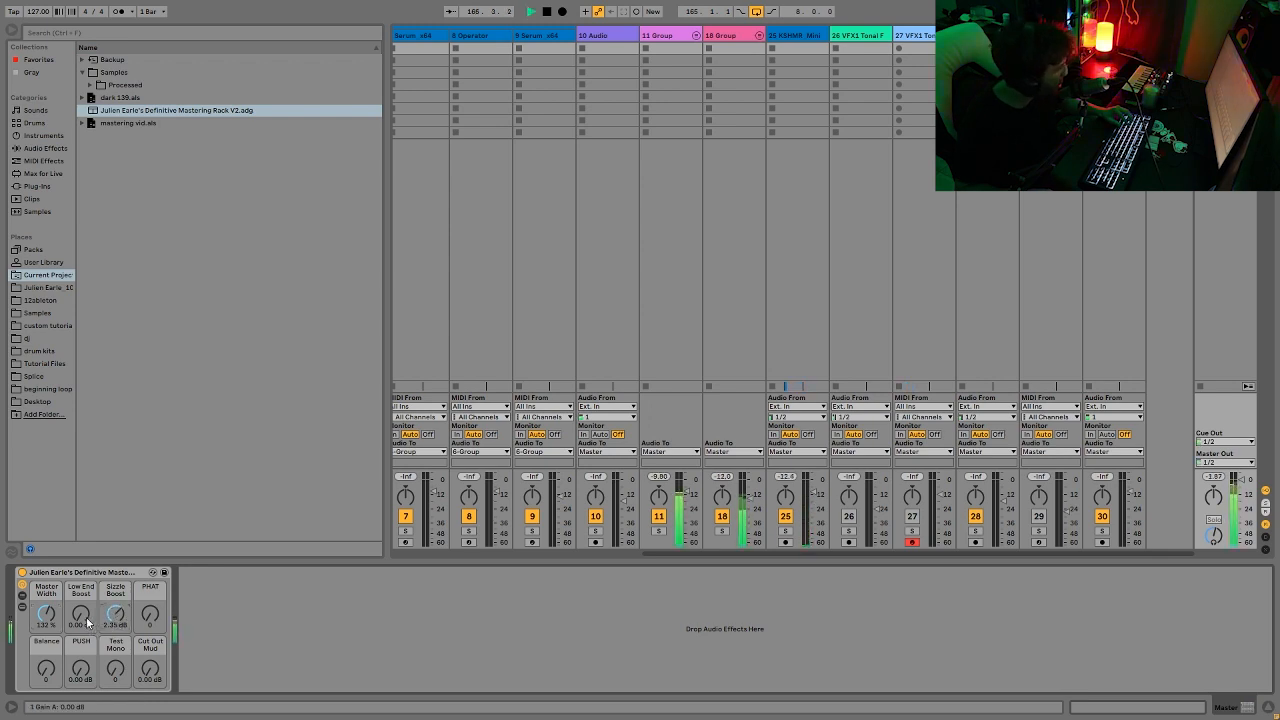
pyautogui.moveTo(81, 616); pyautogui.dragTo(81, 609)
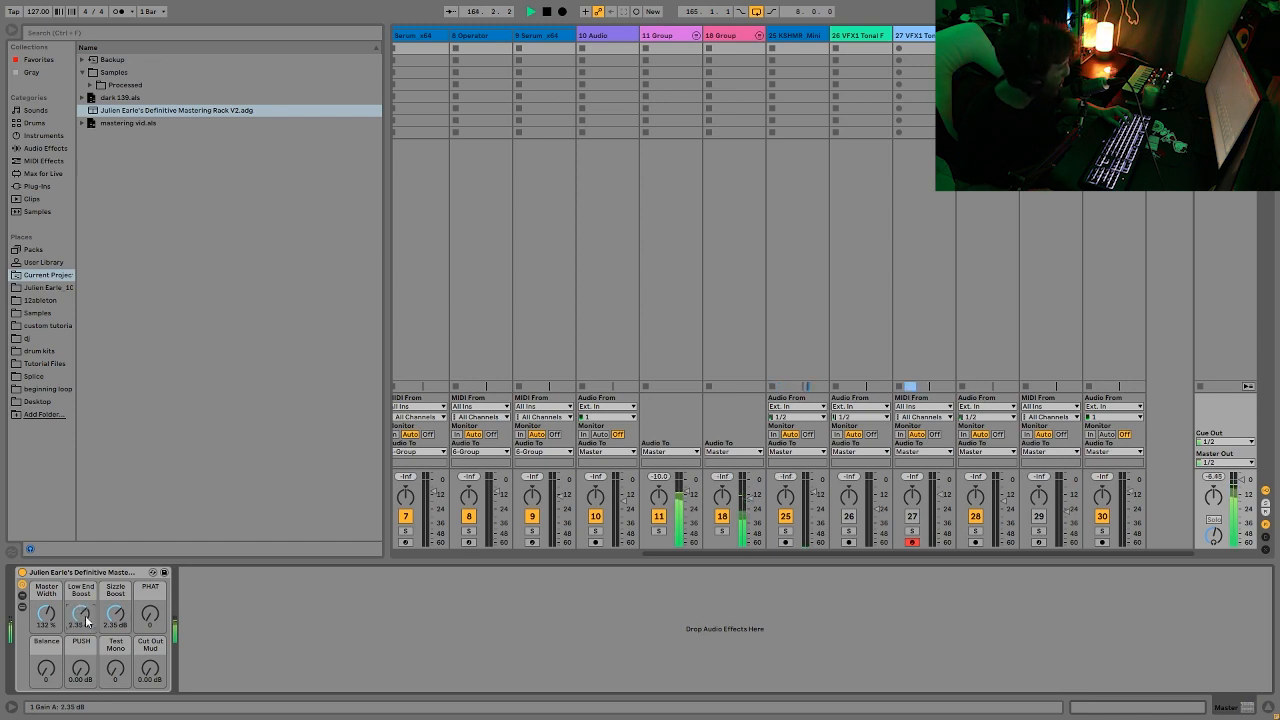
pyautogui.press('space')
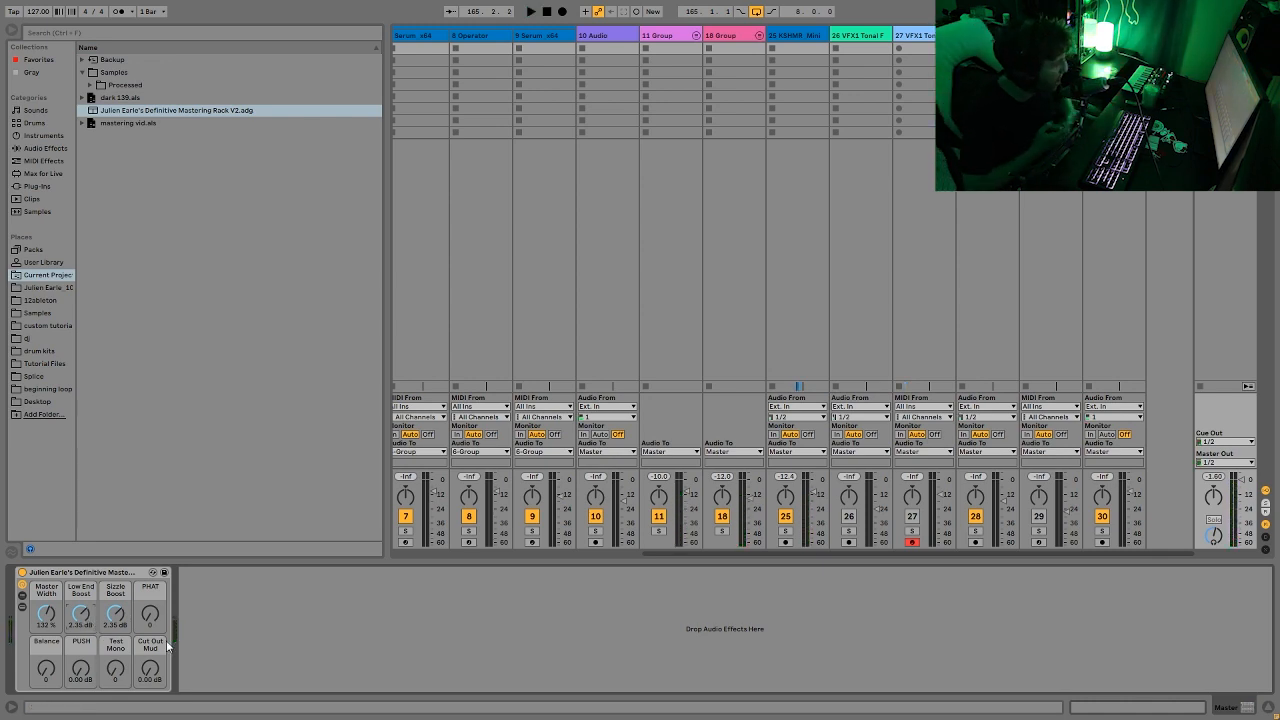
pyautogui.press('space')
pyautogui.press('space')
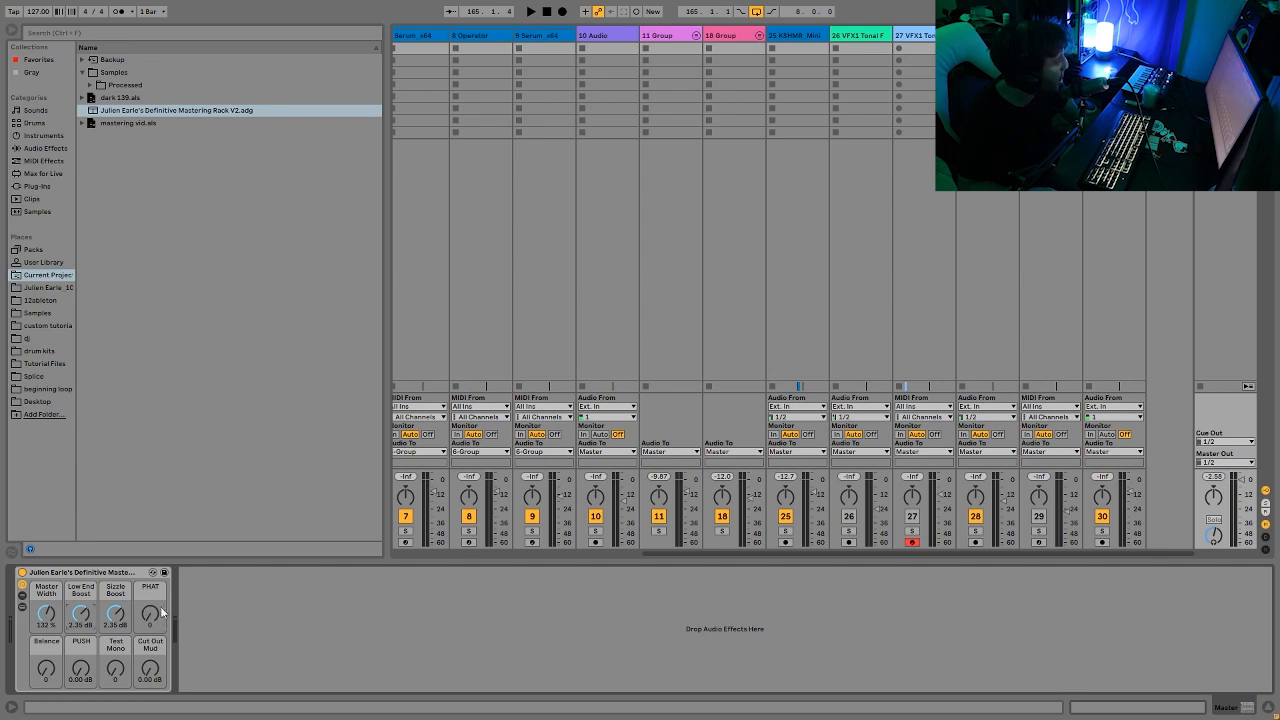
# Point out Saturator among the audio effects, and set the mastering rack's PHAT to 117 while comparing the sound
pyautogui.click(42, 148)
pyautogui.click(112, 477)
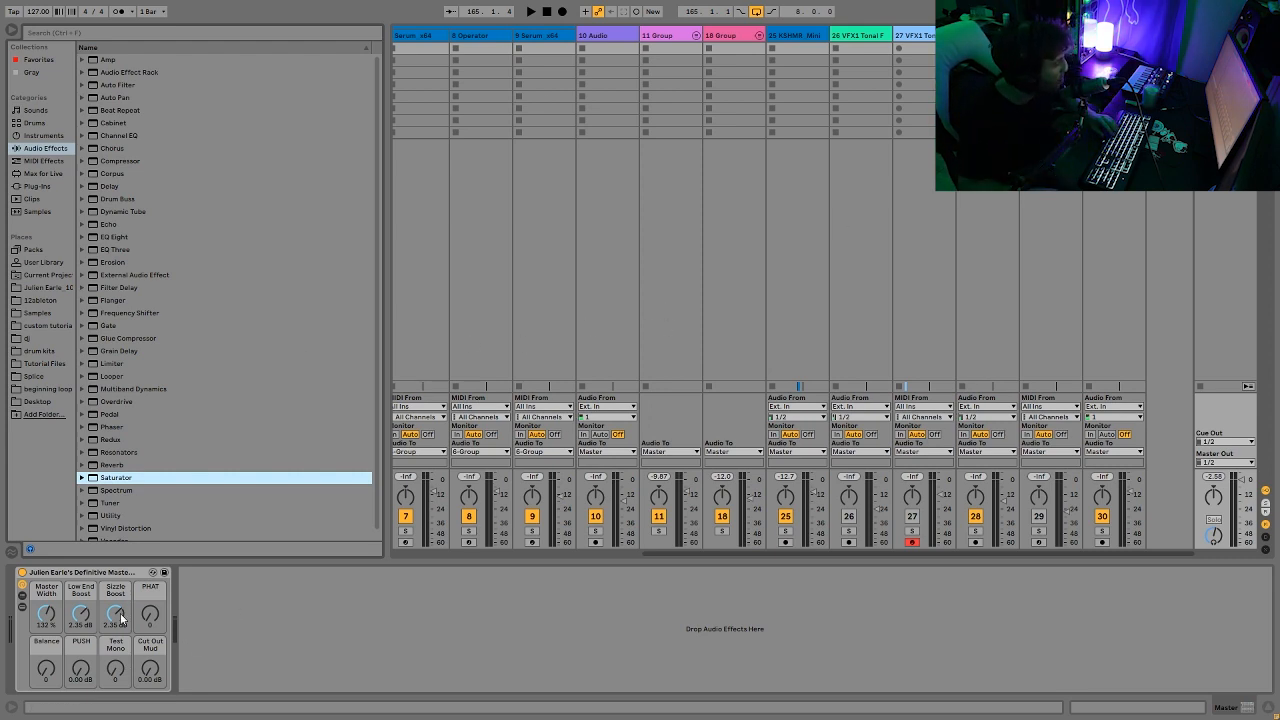
pyautogui.press('space')
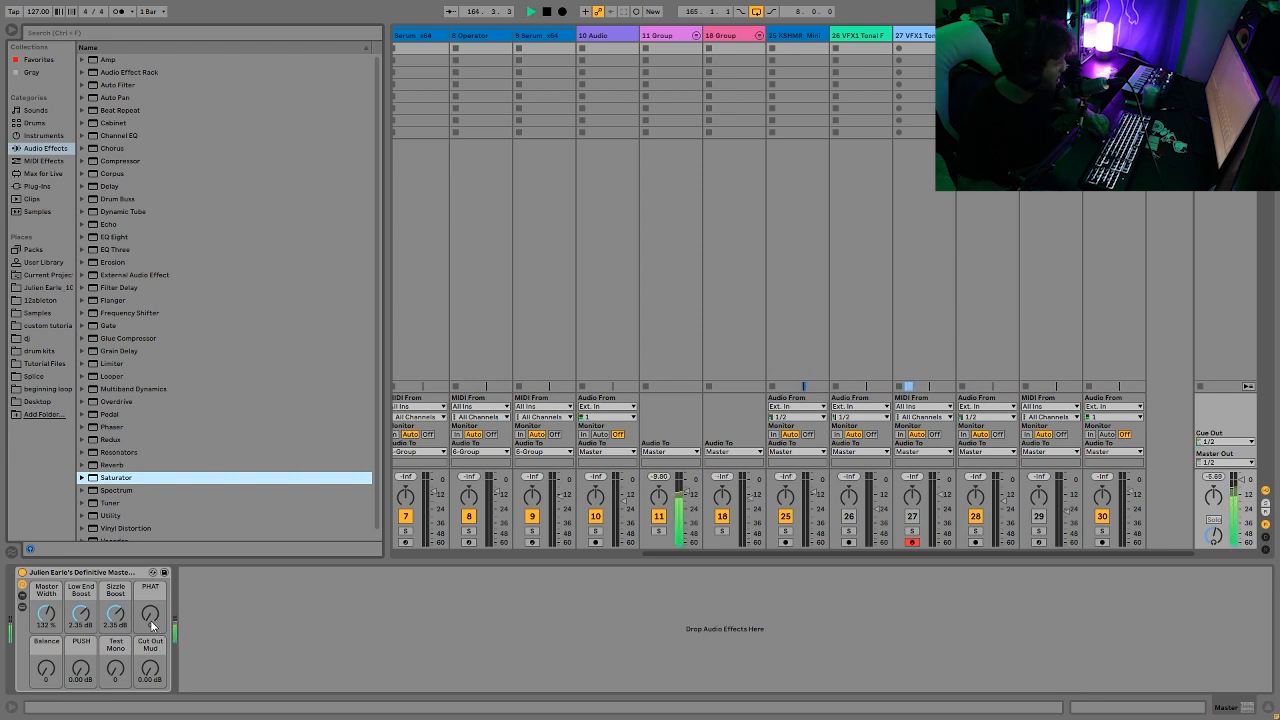
pyautogui.click(150, 617)
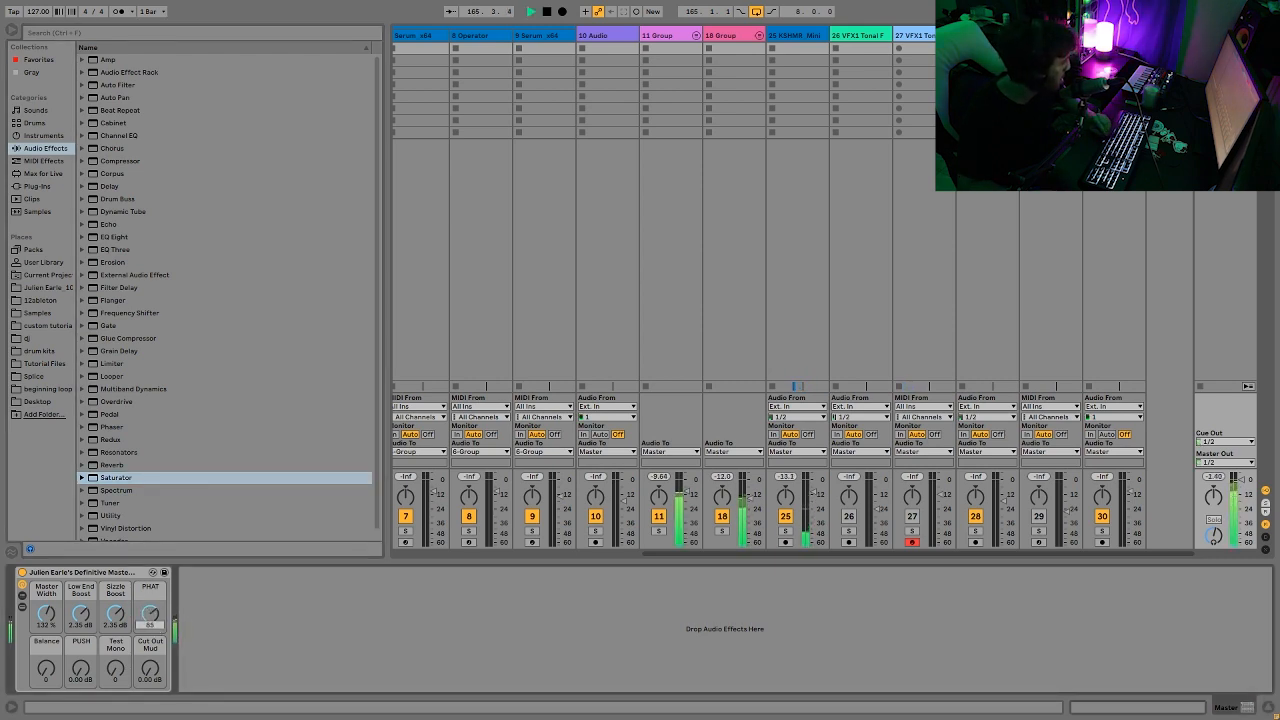
pyautogui.moveTo(150, 617); pyautogui.dragTo(150, 590)
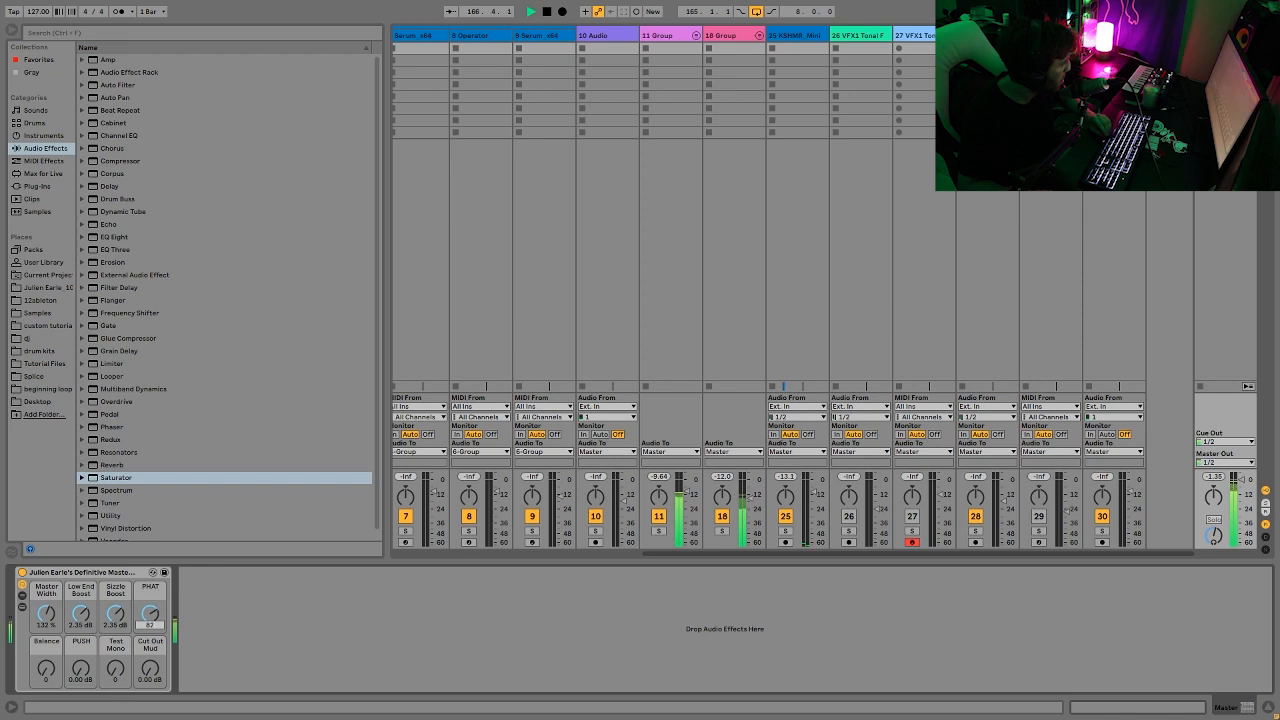
pyautogui.press('space')
pyautogui.doubleClick(151, 620)
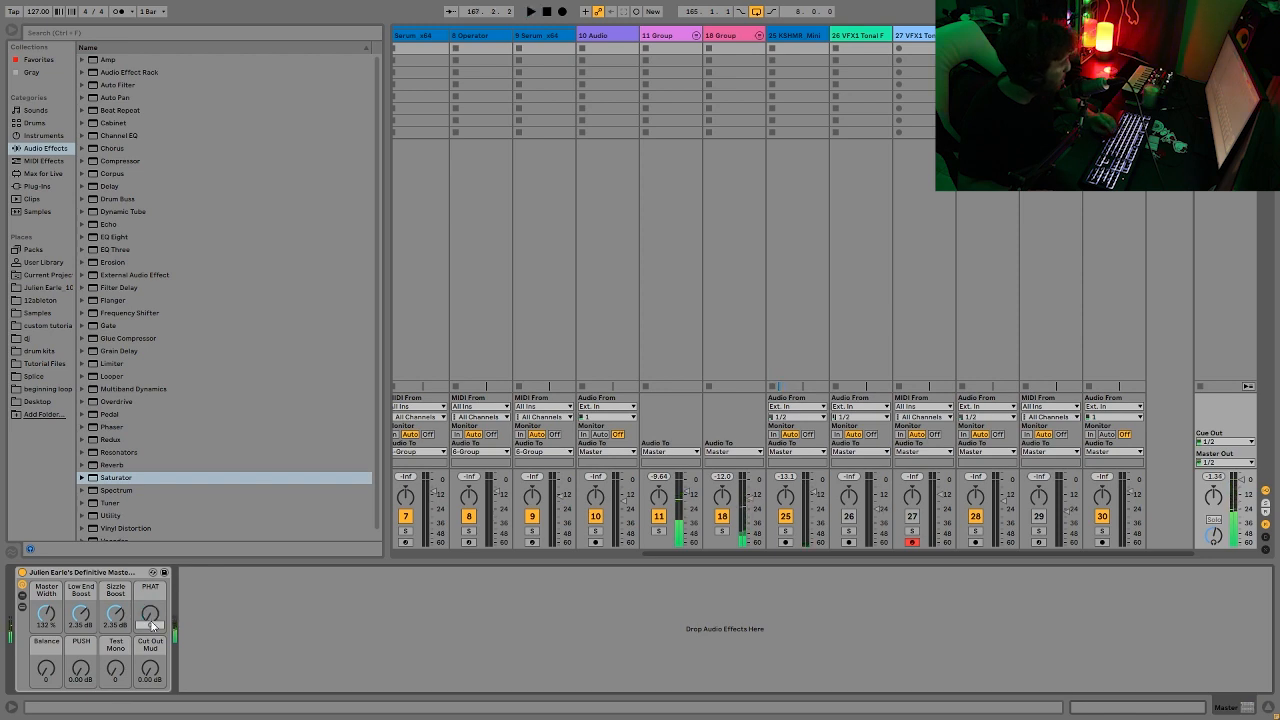
pyautogui.press('space')
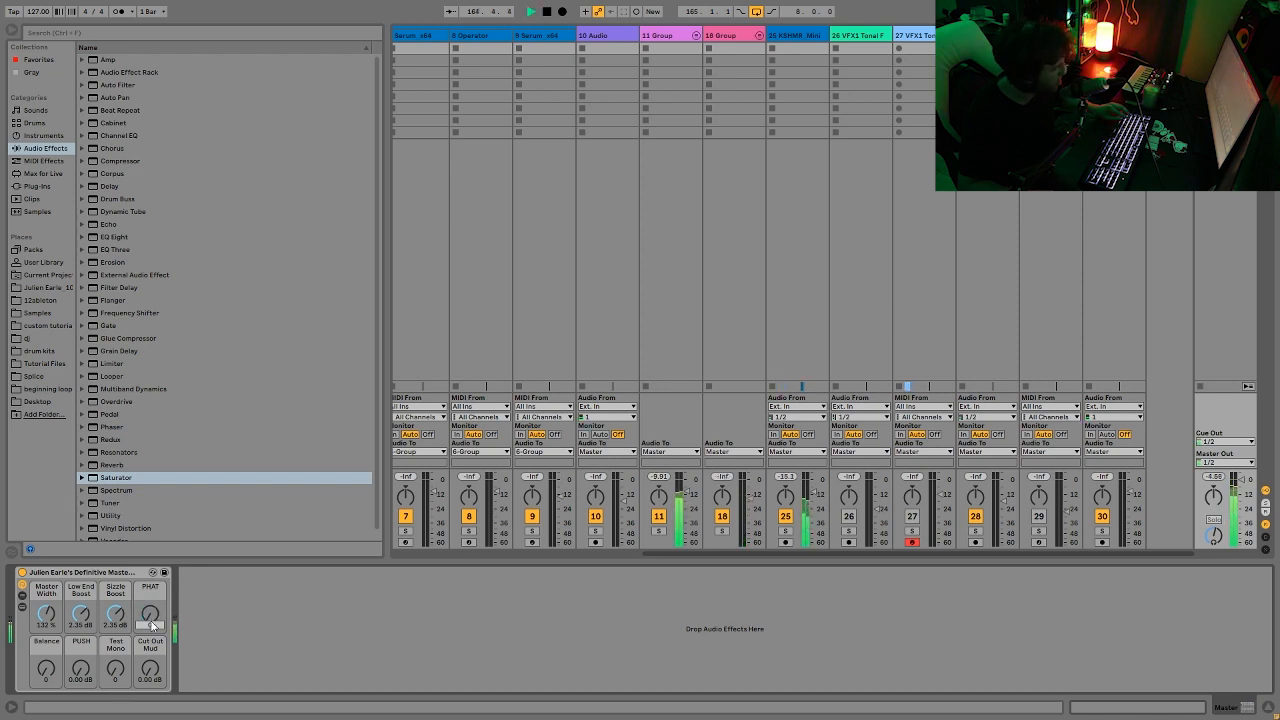
pyautogui.write('127')
pyautogui.press('Return')
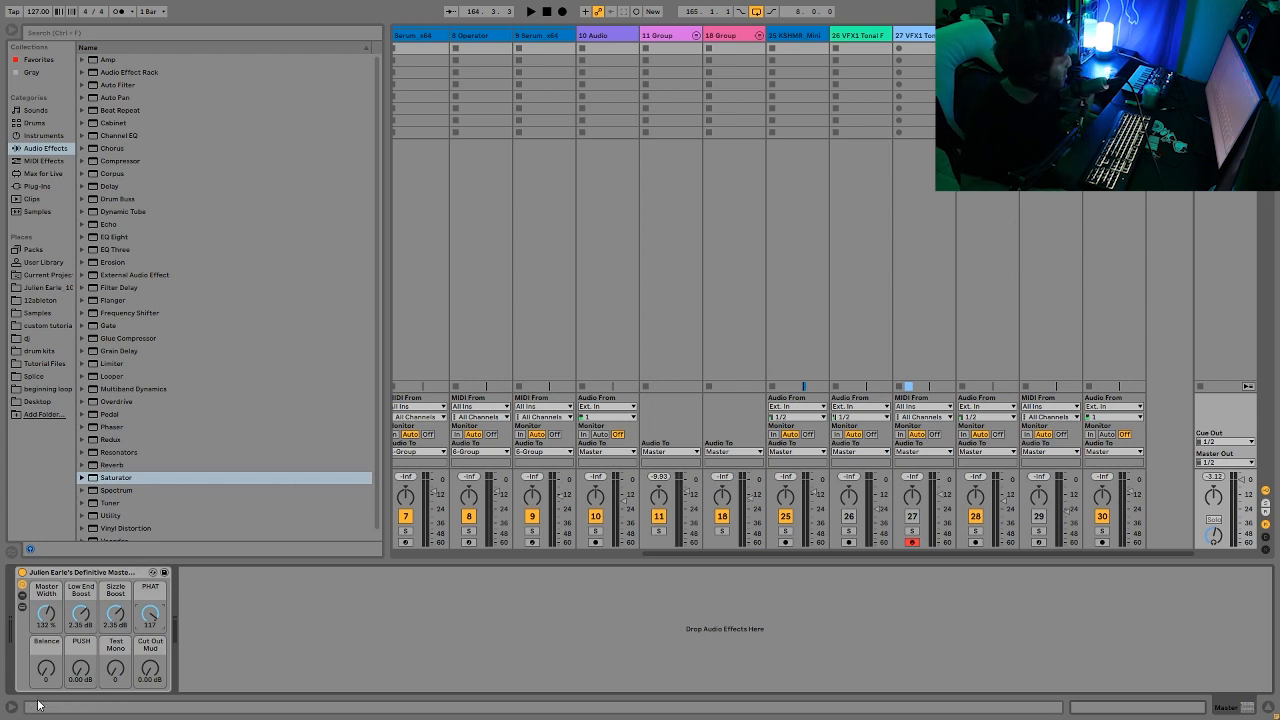
# Add a Compressor after the mastering rack, raise its attack to 40.8 ms, and delete it again
pyautogui.moveTo(112, 161); pyautogui.dragTo(291, 644)
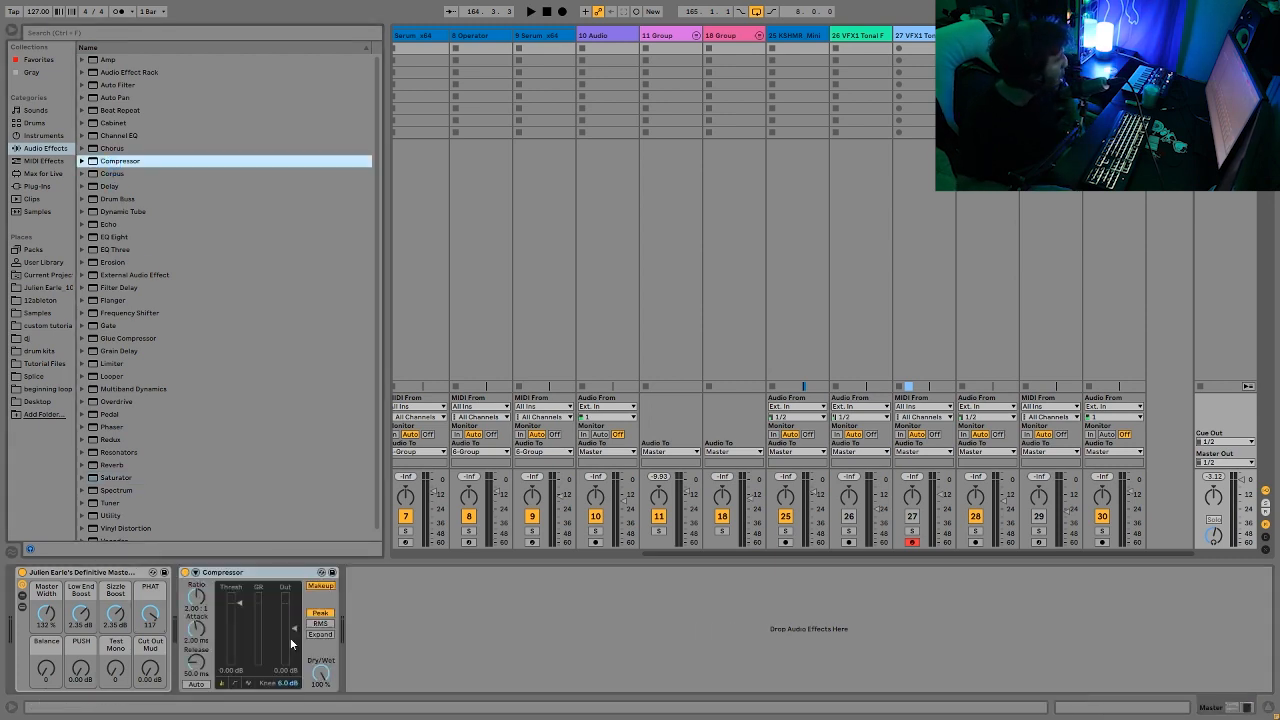
pyautogui.moveTo(196, 629); pyautogui.dragTo(196, 582)
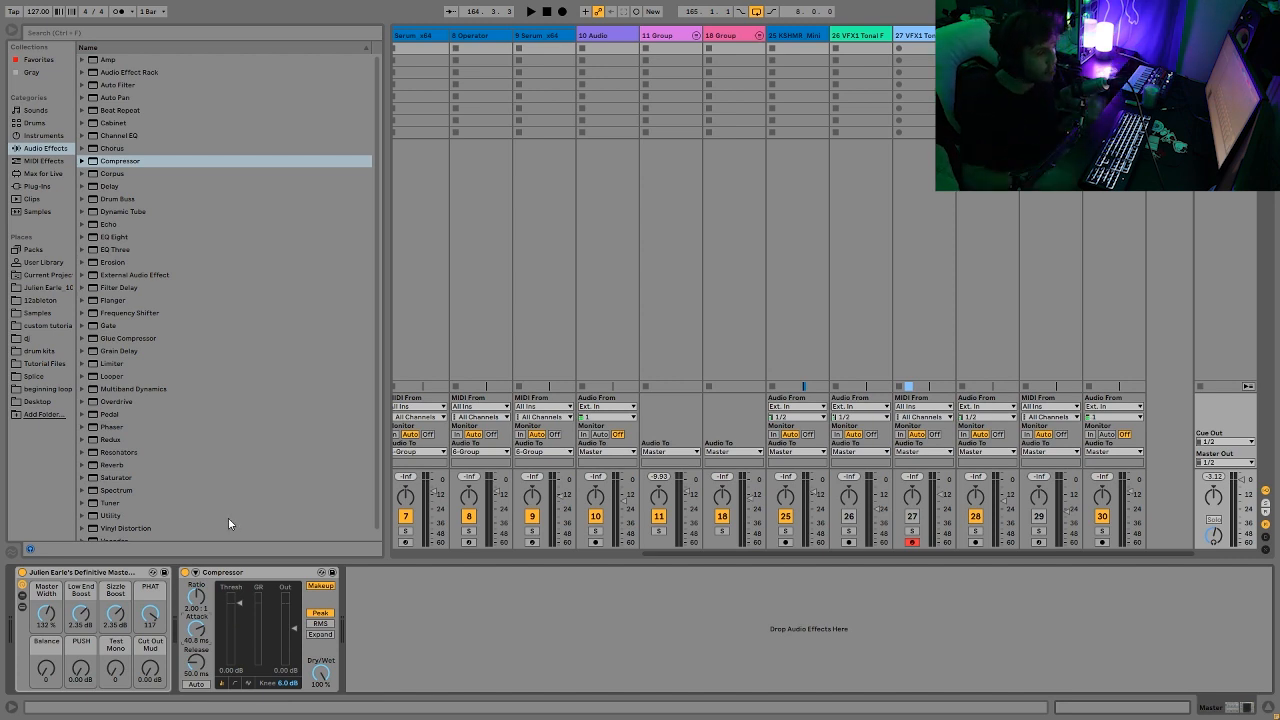
pyautogui.click(235, 574)
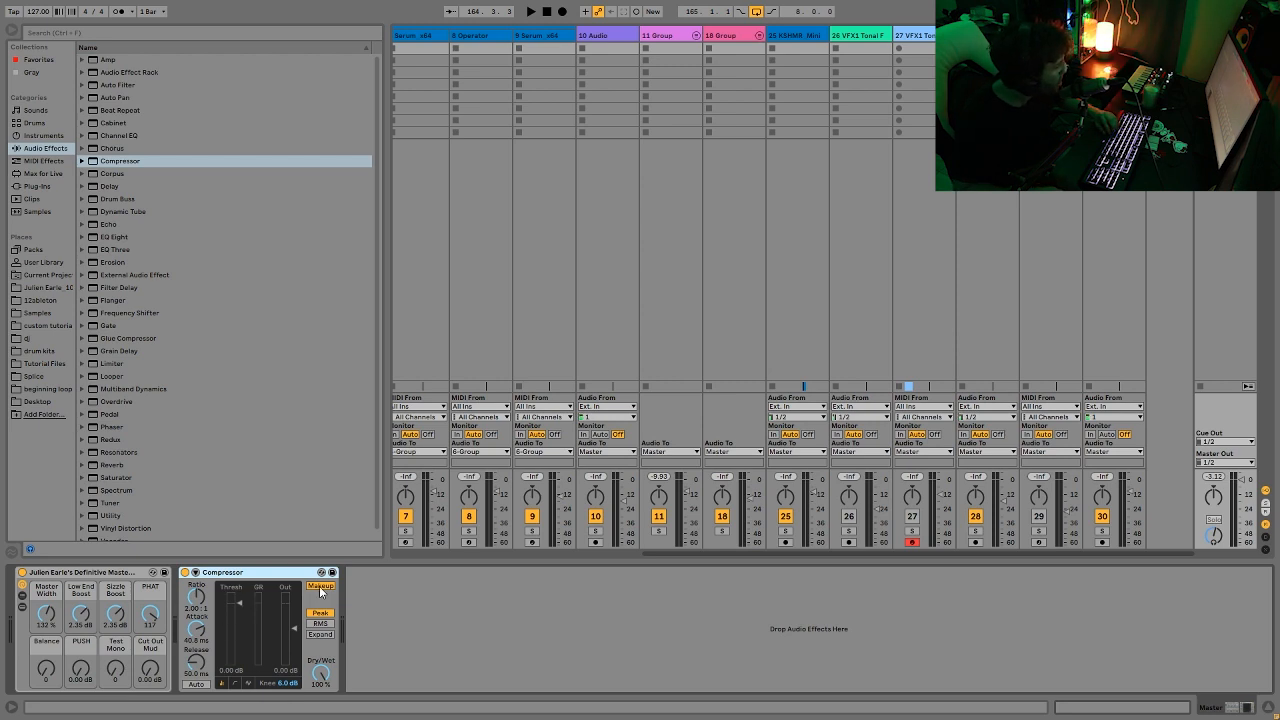
pyautogui.press('Delete')
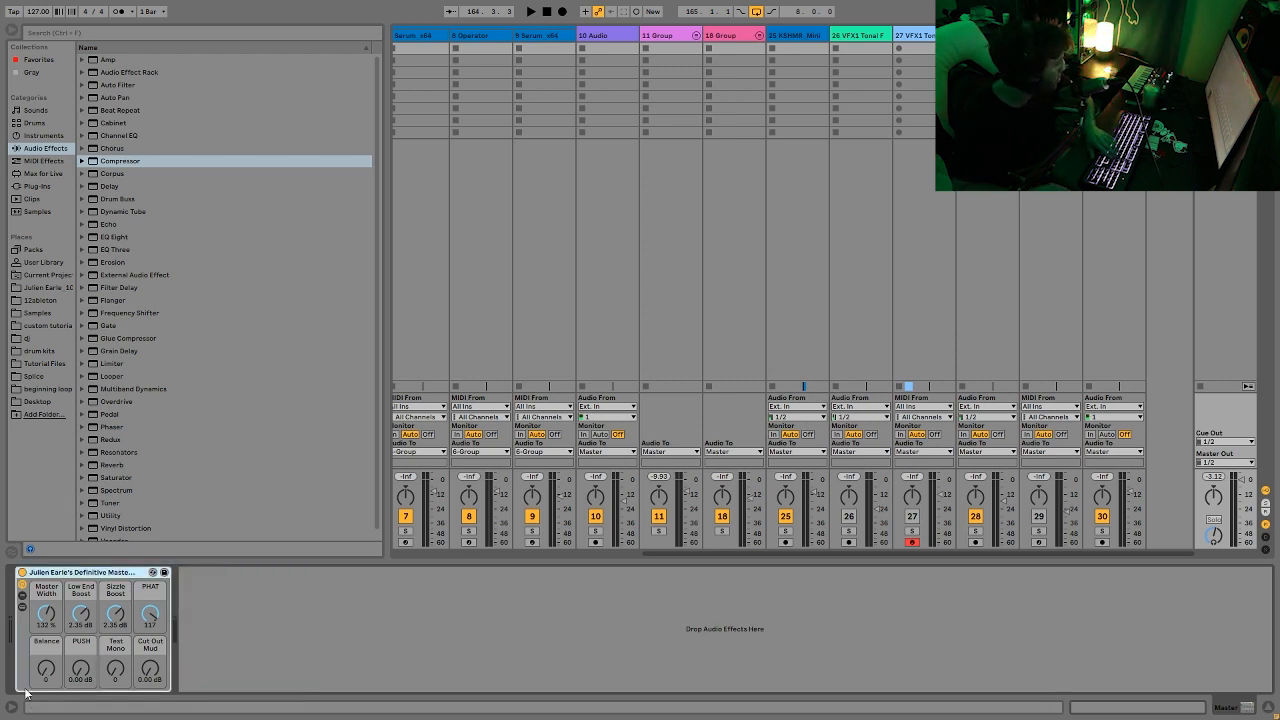
# Set the mastering rack's Balance to 127 and audition it
pyautogui.moveTo(45, 676); pyautogui.dragTo(45, 633)
pyautogui.press('space')
pyautogui.doubleClick(45, 673)
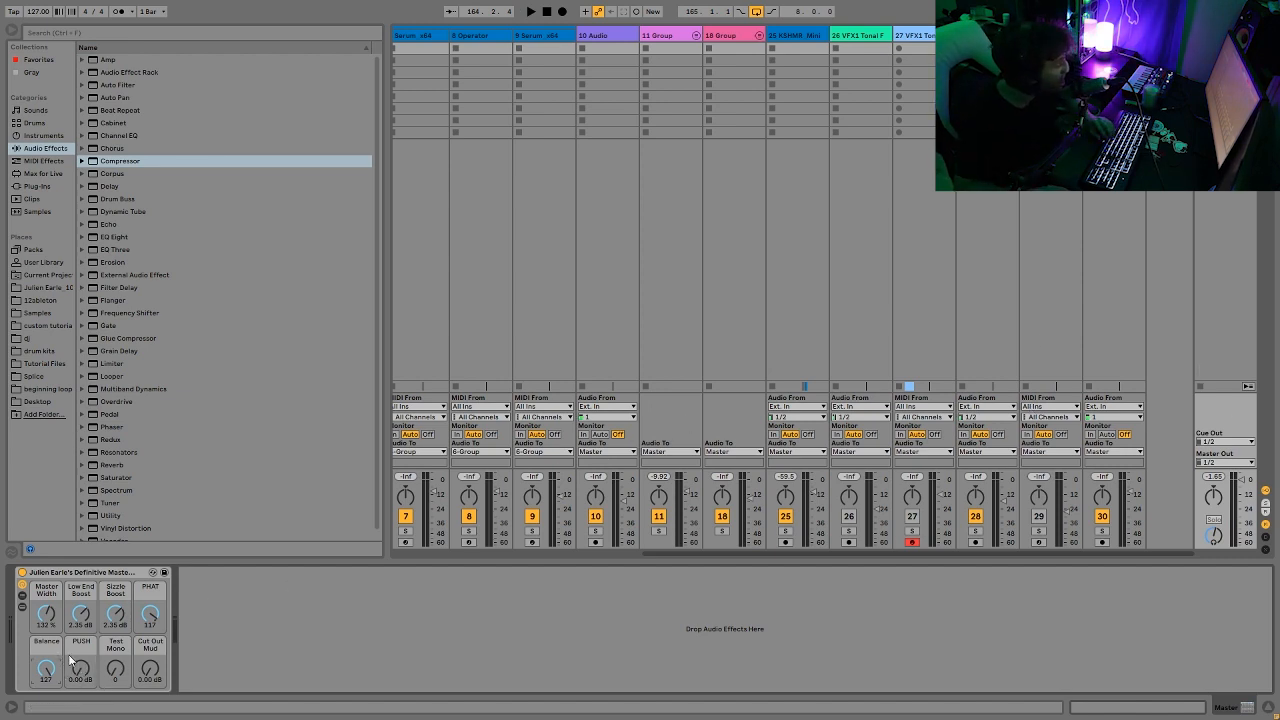
# Add a Limiter after the mastering rack, bypass it, audition the loop, and delete the Limiter
pyautogui.moveTo(124, 363); pyautogui.dragTo(287, 631)
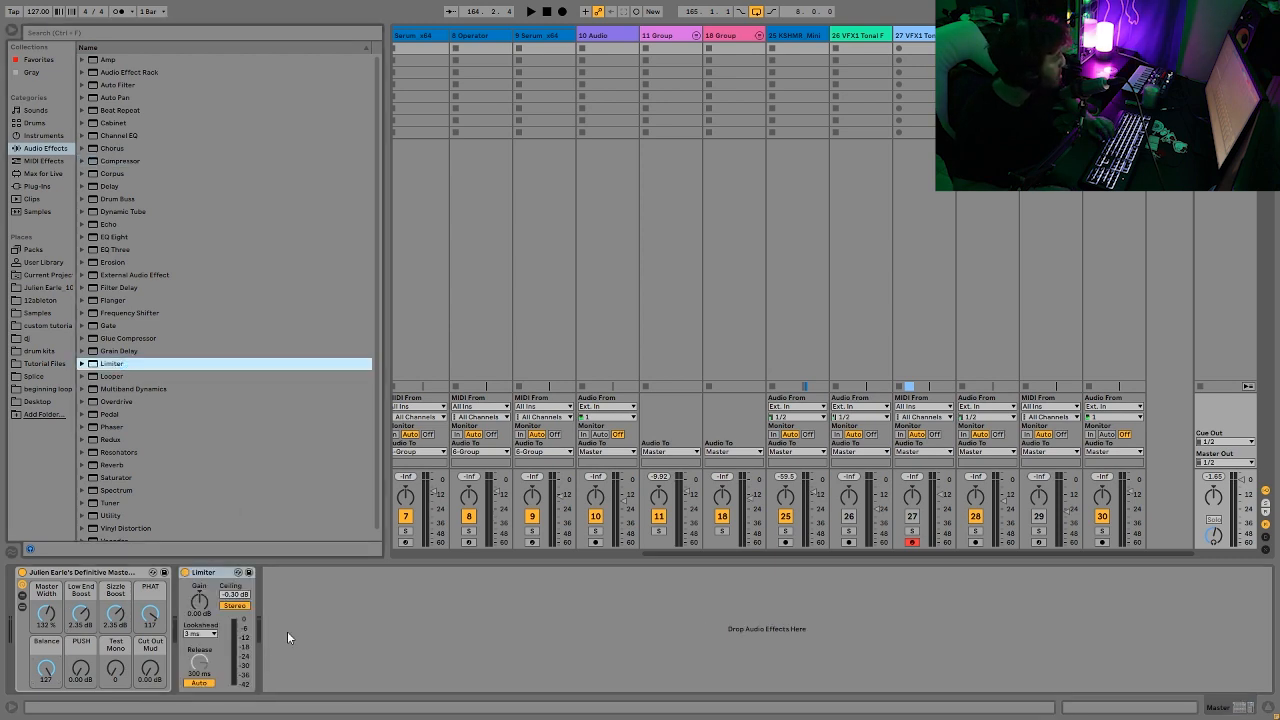
pyautogui.click(186, 573)
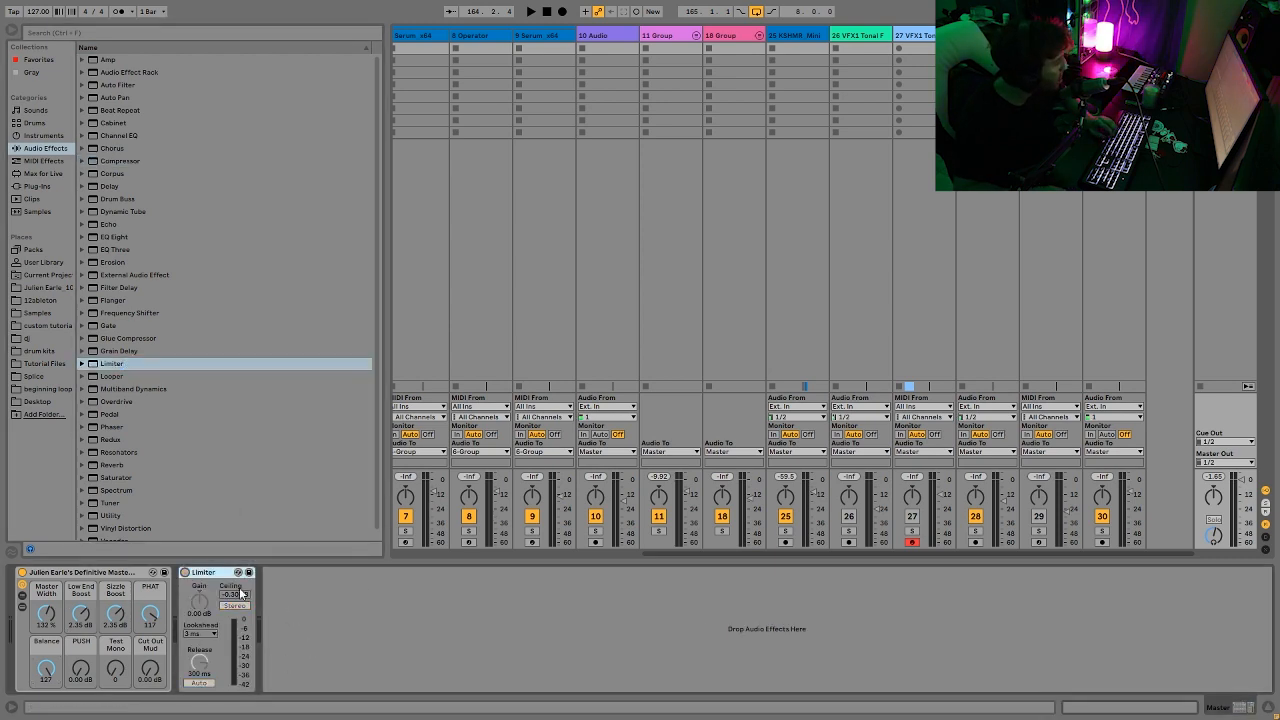
pyautogui.press('space')
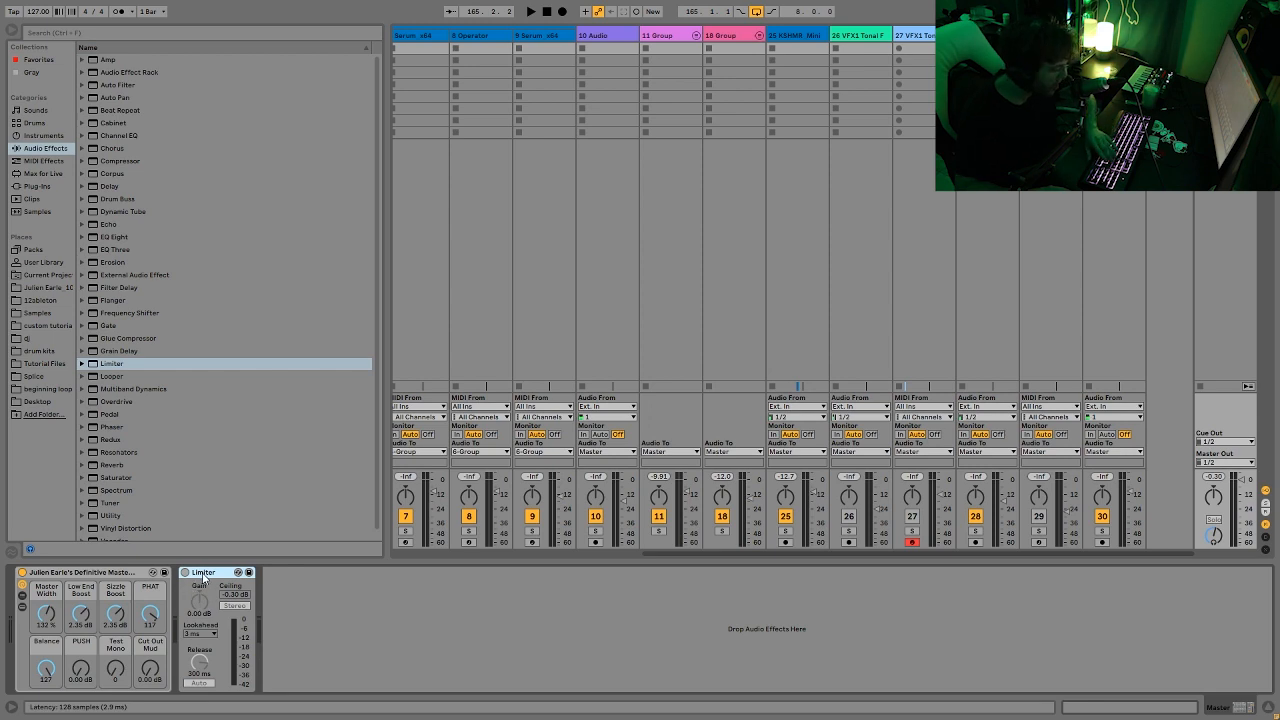
pyautogui.press('Delete')
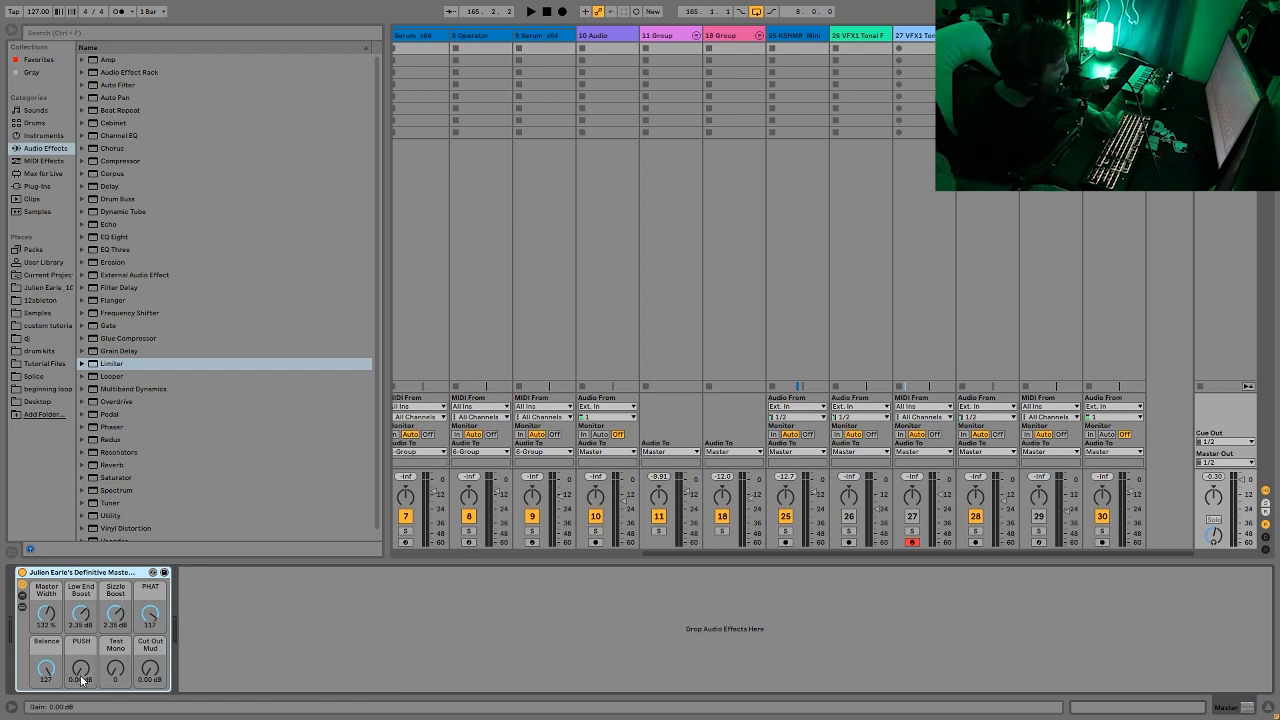
# While the loop plays, set the mastering rack's Balance to 64, PHAT to 100 and PUSH to about 7.56 dB
pyautogui.press('space')
pyautogui.moveTo(81, 677)
pyautogui.mouseDown()
pyautogui.moveTo(81, 651)
pyautogui.moveTo(46, 682)
pyautogui.moveTo(46, 712)
pyautogui.moveTo(46, 683)
pyautogui.moveTo(81, 683)
pyautogui.mouseUp()
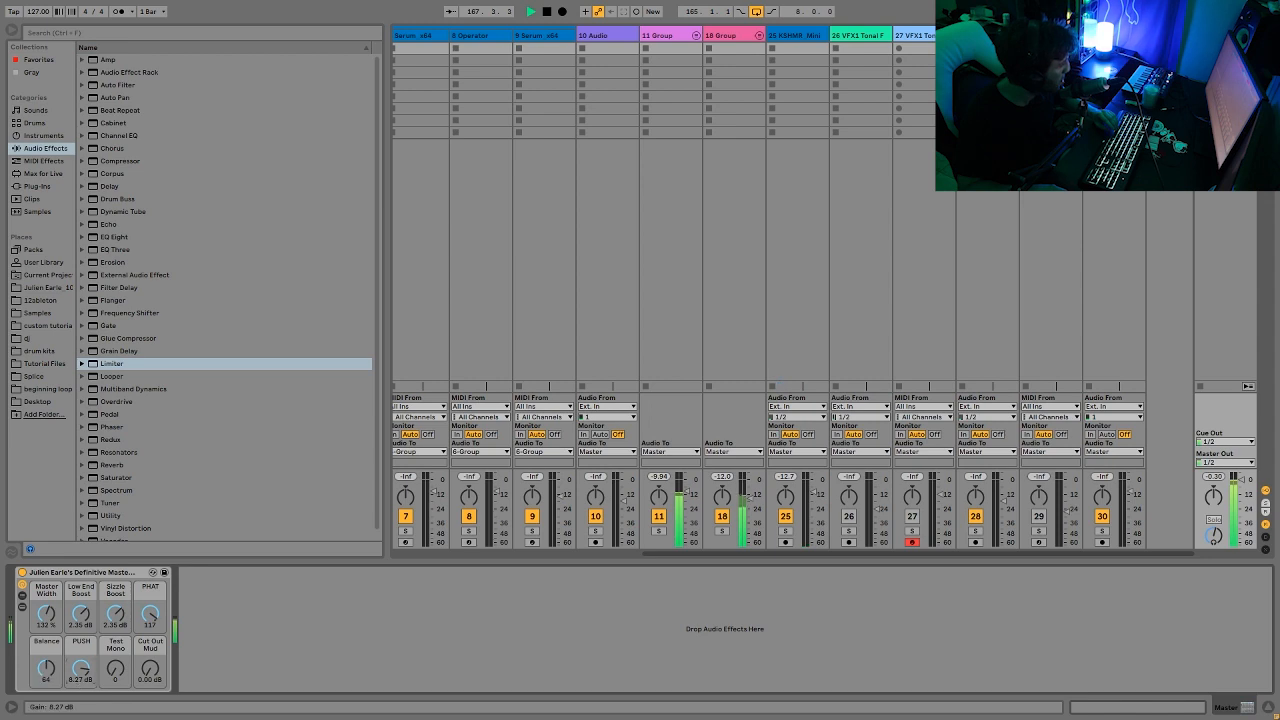
pyautogui.moveTo(153, 618); pyautogui.dragTo(153, 635)
pyautogui.click(81, 668)
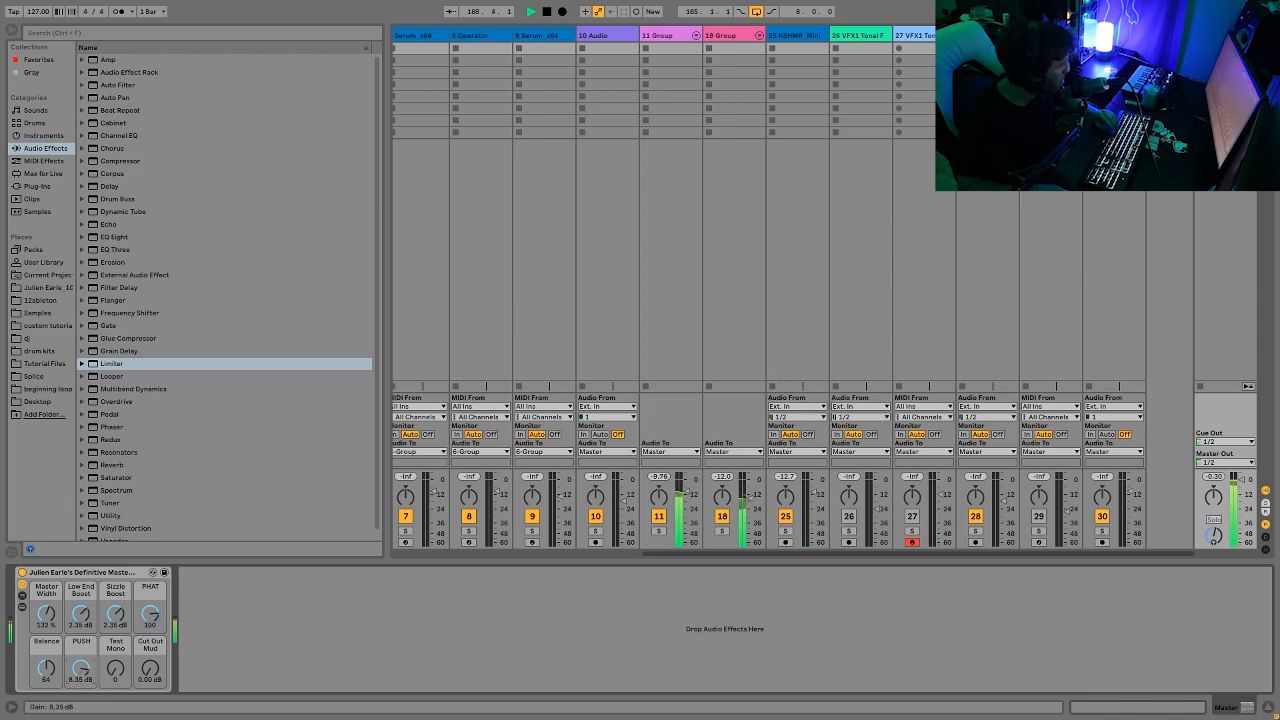
pyautogui.press('space')
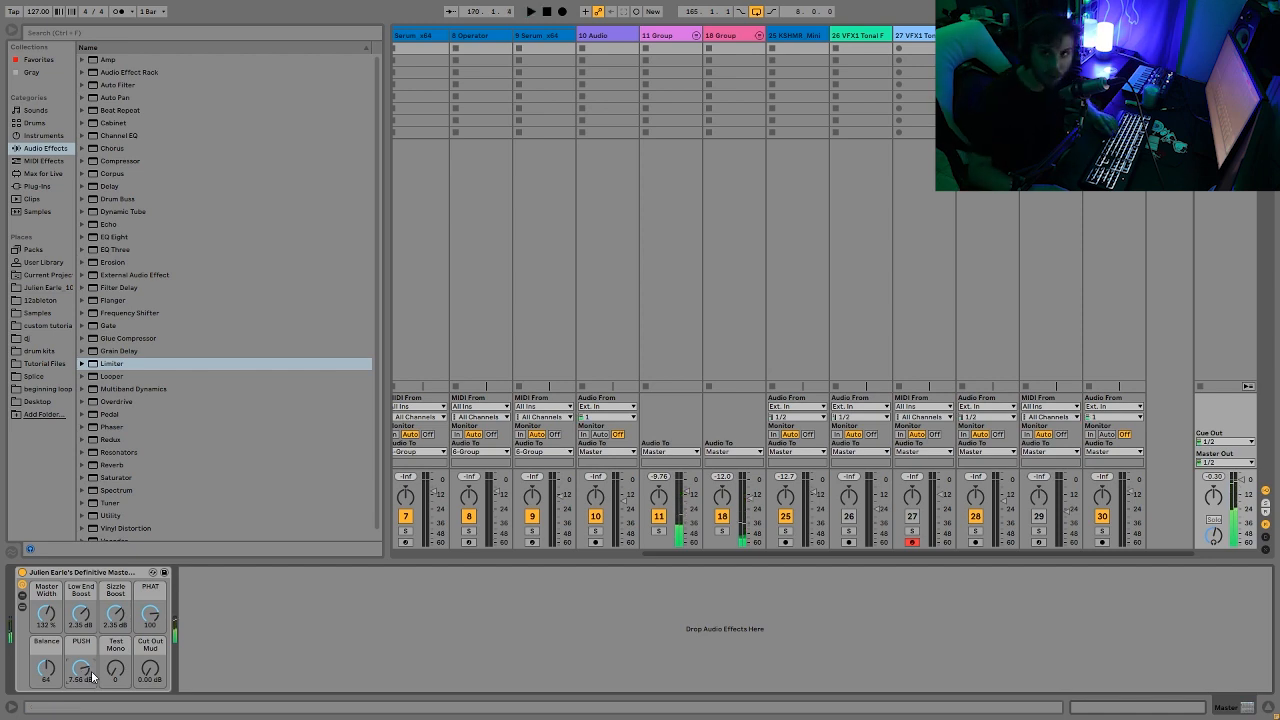
# Play the loop again and set the mastering rack's PUSH to 10.0 dB
pyautogui.press('space')
pyautogui.moveTo(81, 668); pyautogui.dragTo(81, 650)
pyautogui.press('space')
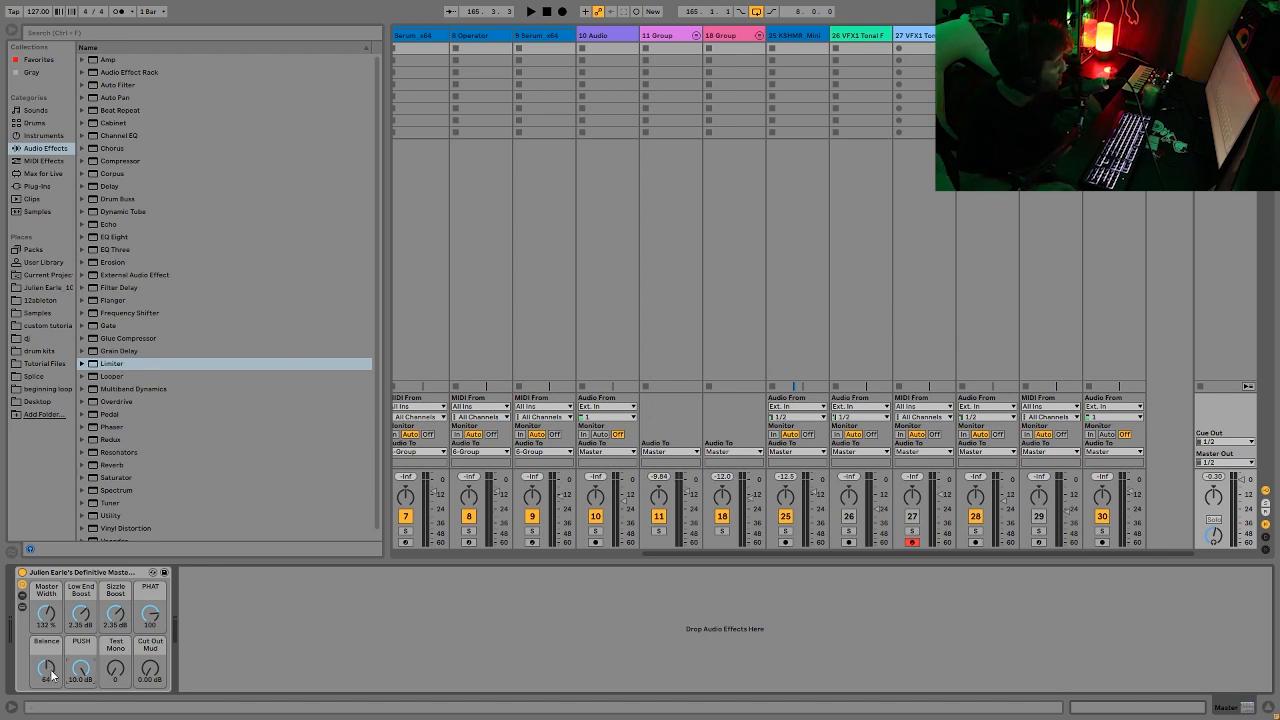
# Add a Limiter after the mastering rack, set its Gain to 9.50 dB, and delete it
pyautogui.click(110, 365)
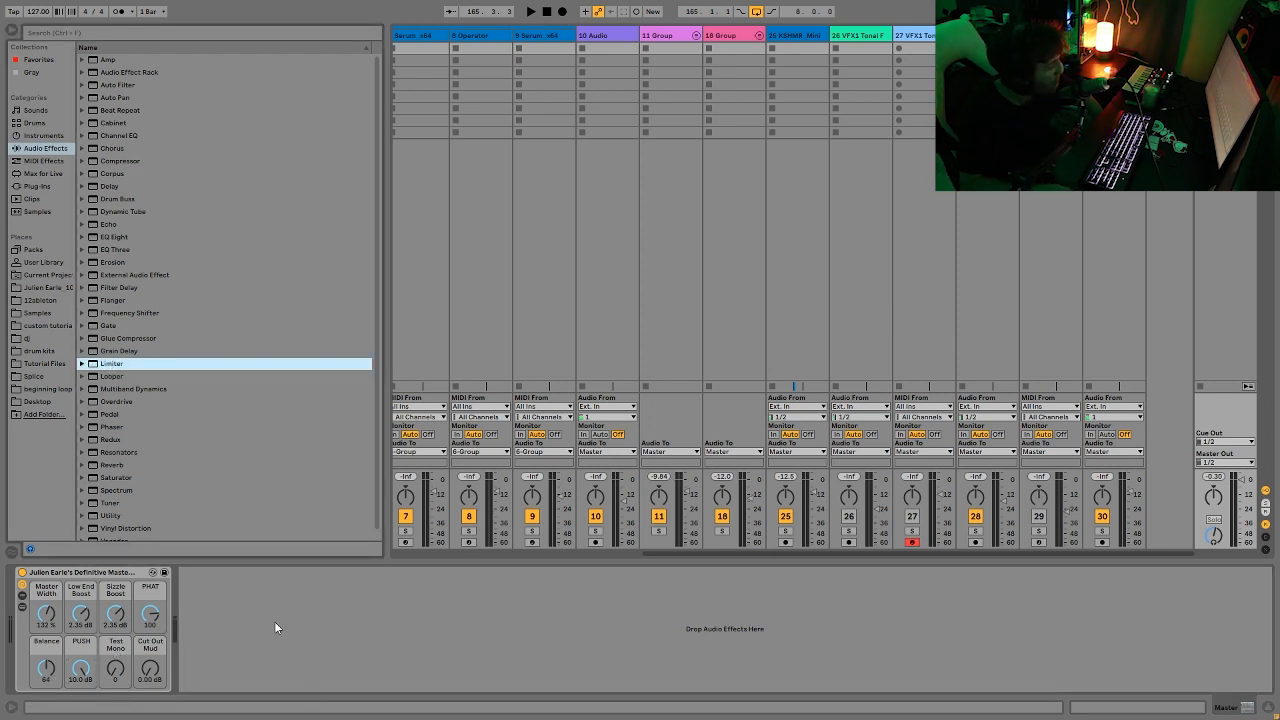
pyautogui.moveTo(105, 368); pyautogui.dragTo(253, 619)
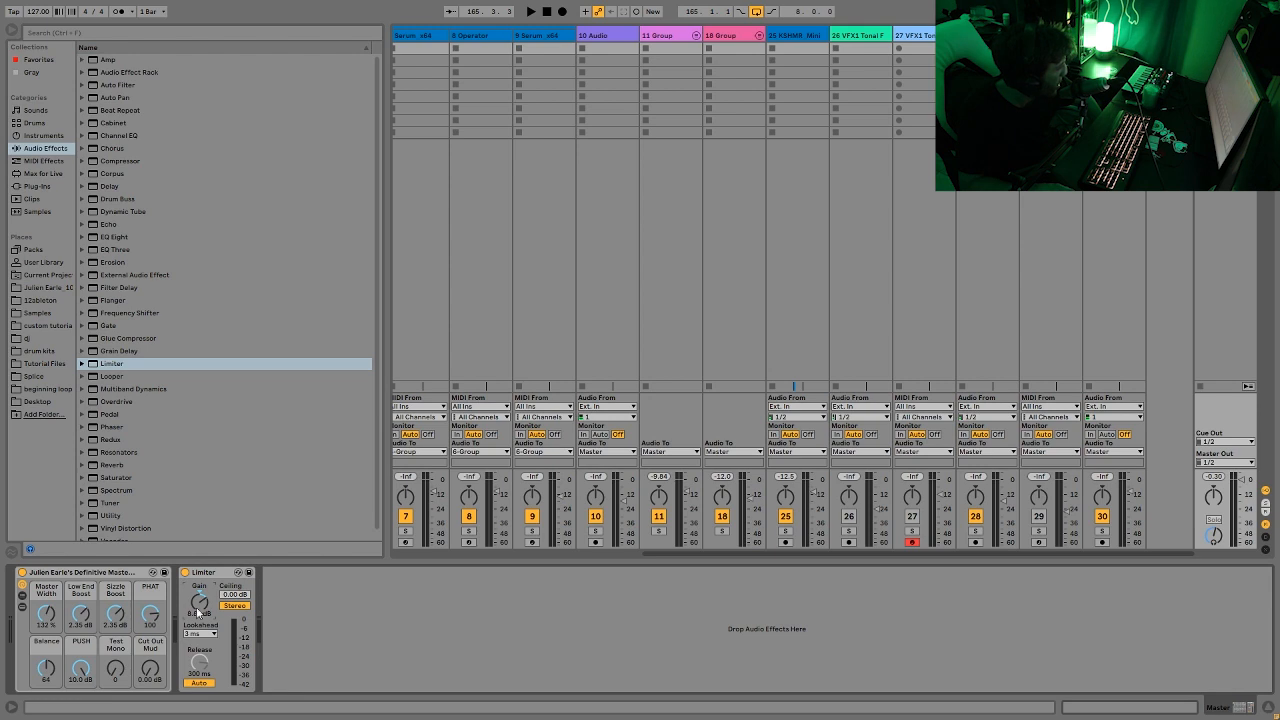
pyautogui.moveTo(217, 614); pyautogui.dragTo(217, 608)
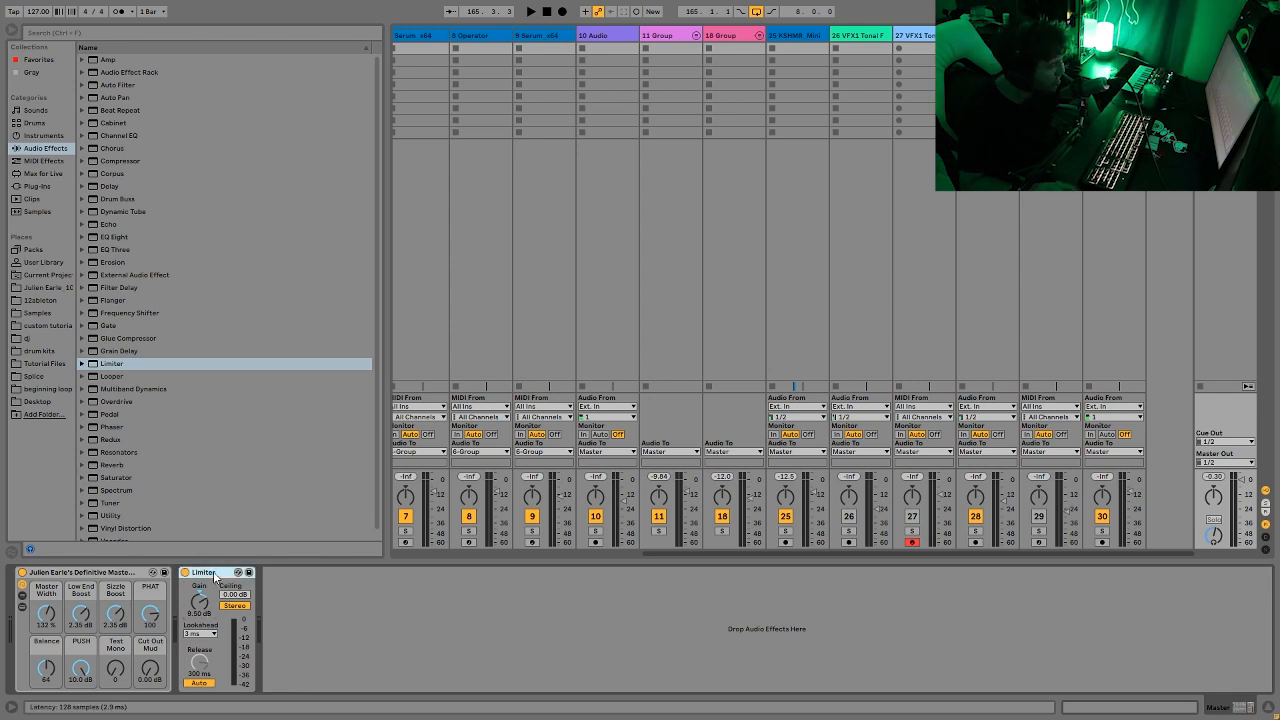
pyautogui.press('Delete')
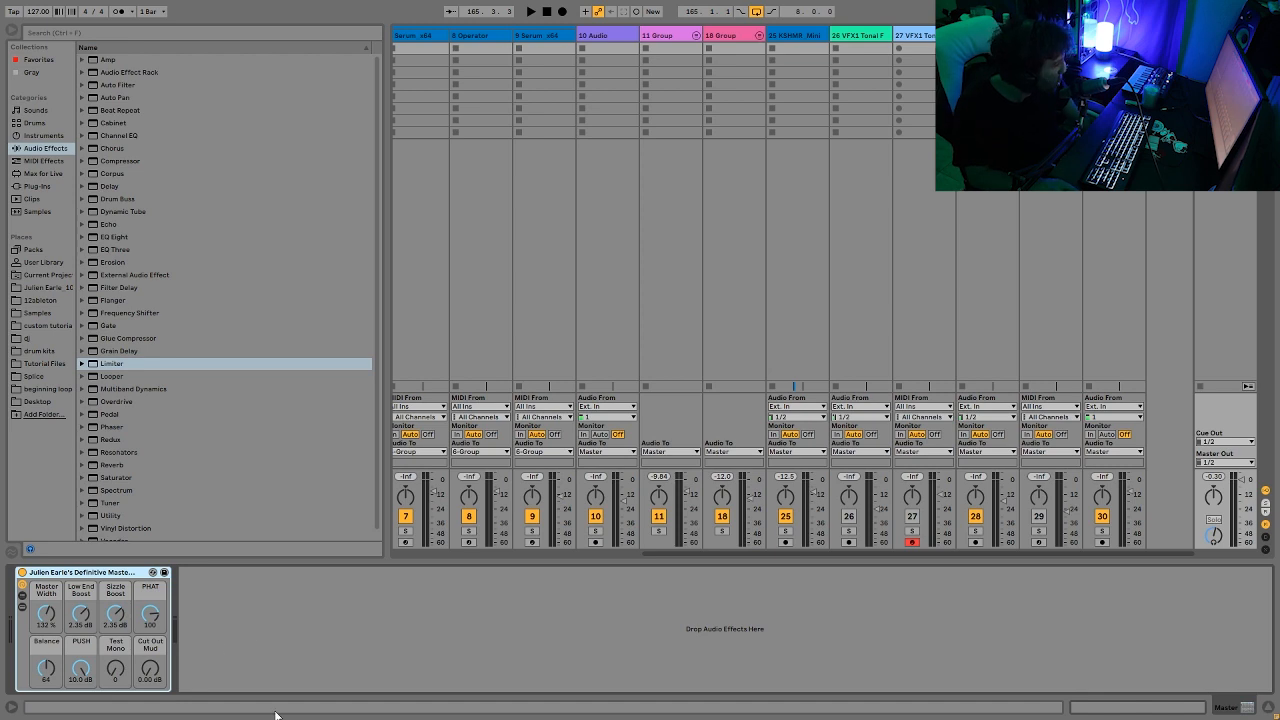
# Set the mastering rack's PUSH to 8.03 dB while auditioning the loop
pyautogui.moveTo(82, 668); pyautogui.dragTo(82, 670)
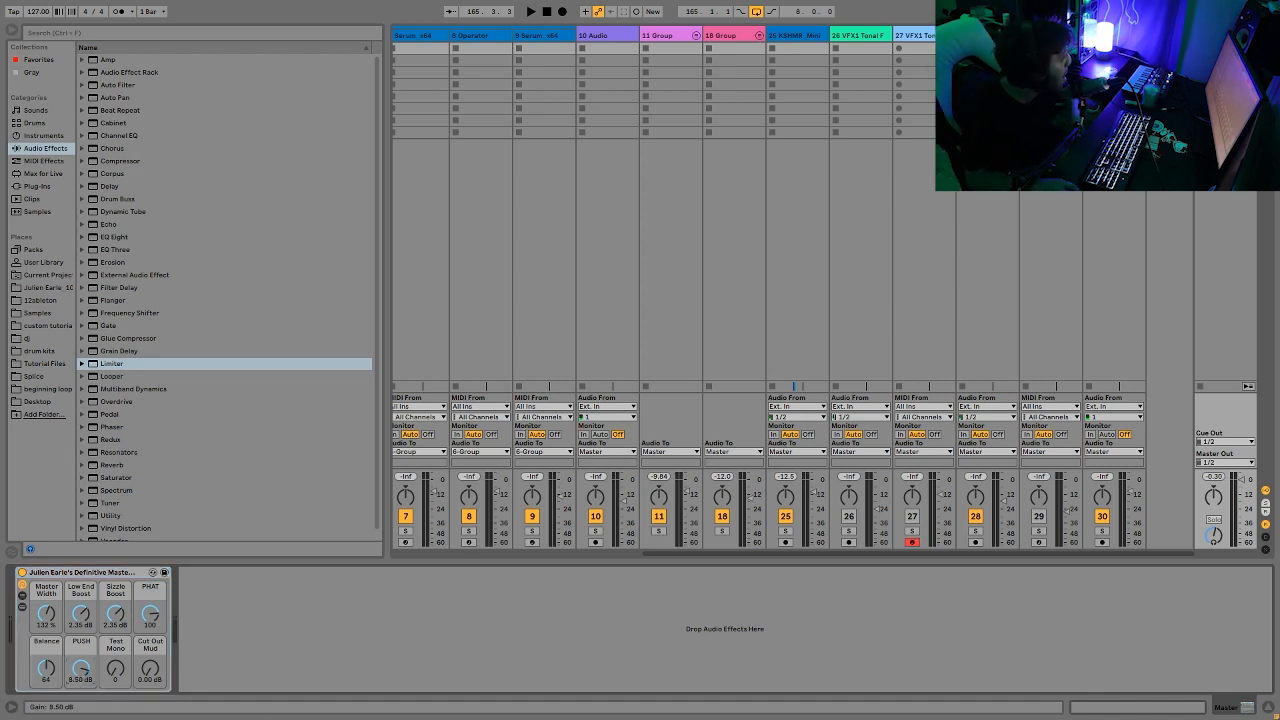
pyautogui.press('space')
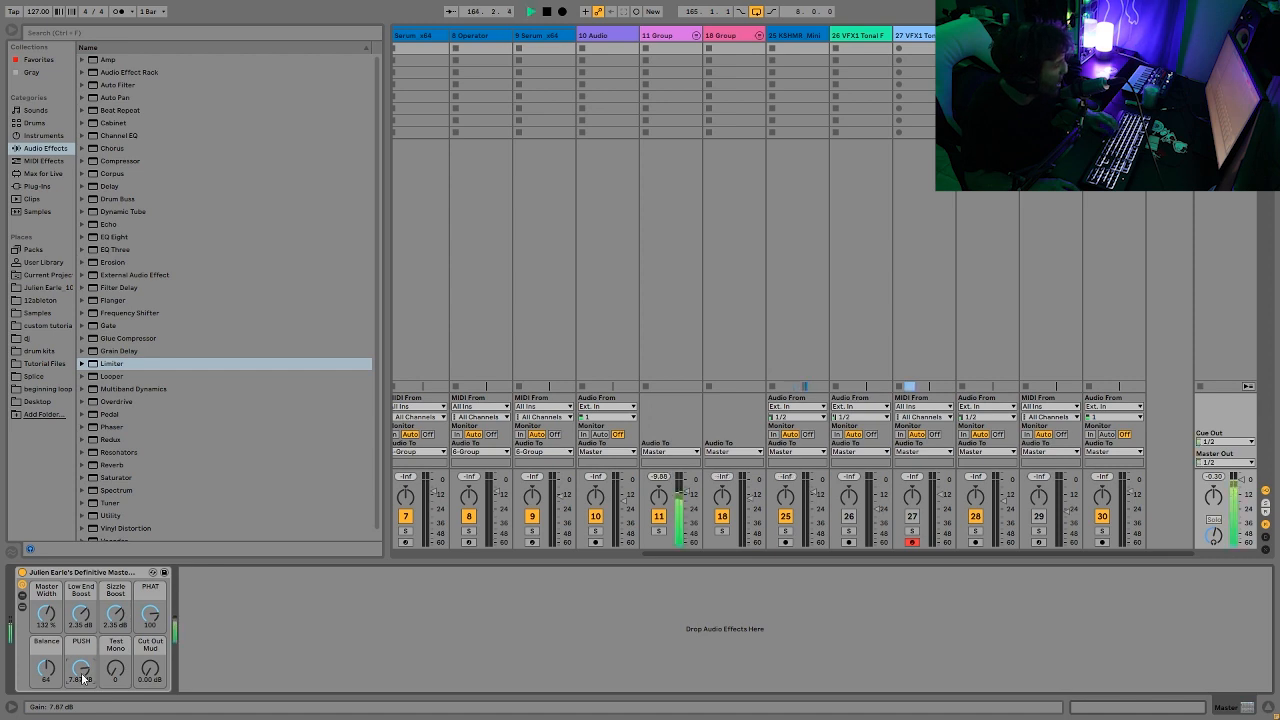
pyautogui.moveTo(82, 675); pyautogui.dragTo(82, 674)
pyautogui.press('space')
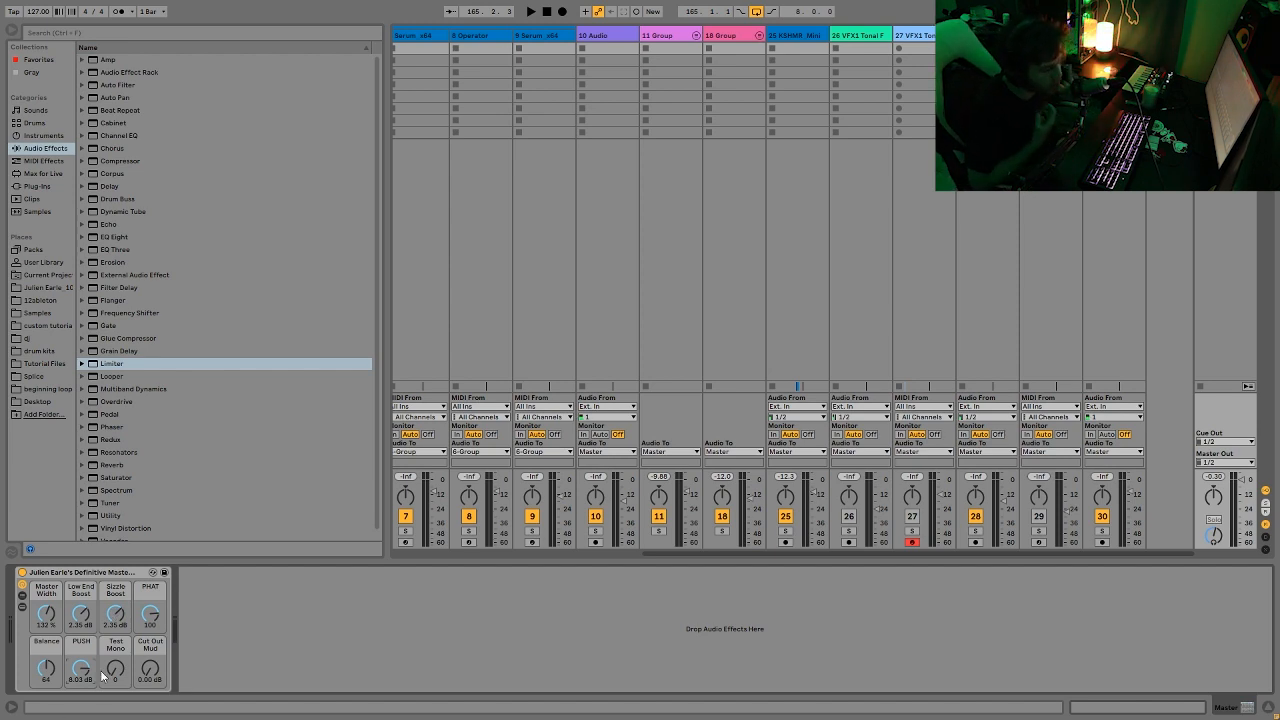
pyautogui.press('space')
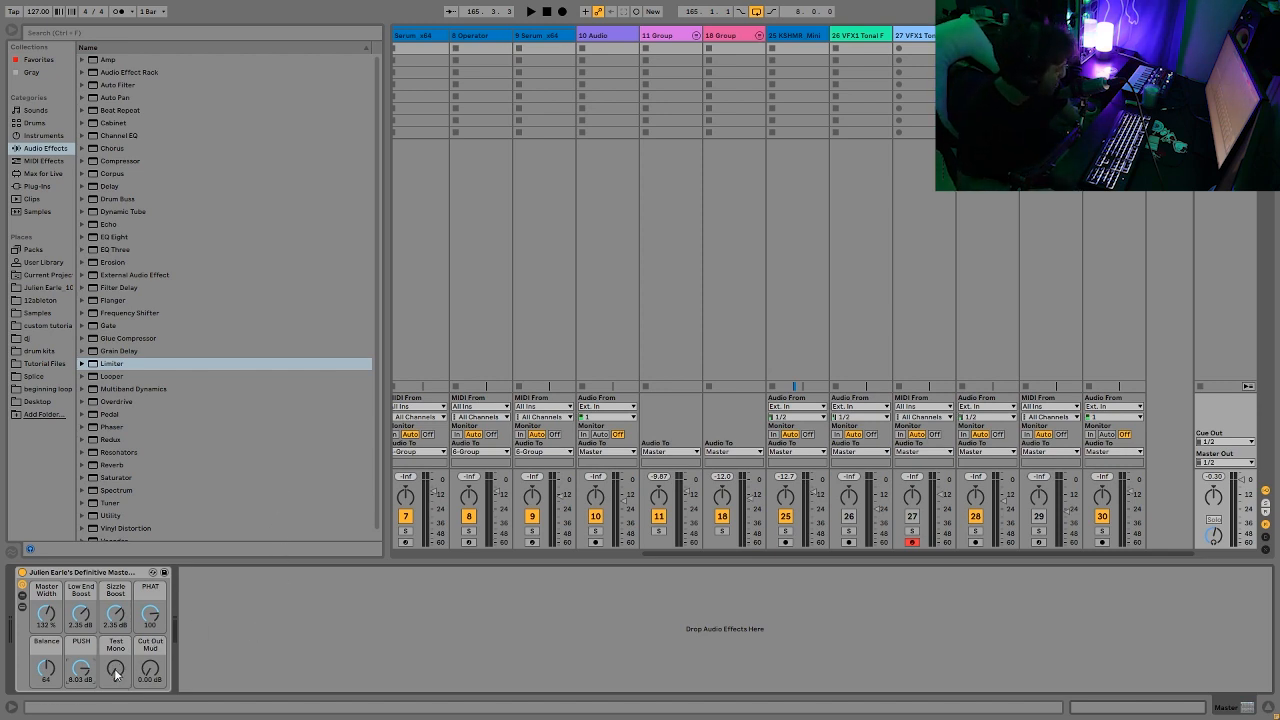
# Check the playing loop in mono by setting Test Mono to 127, and return it to 0
pyautogui.press('space')
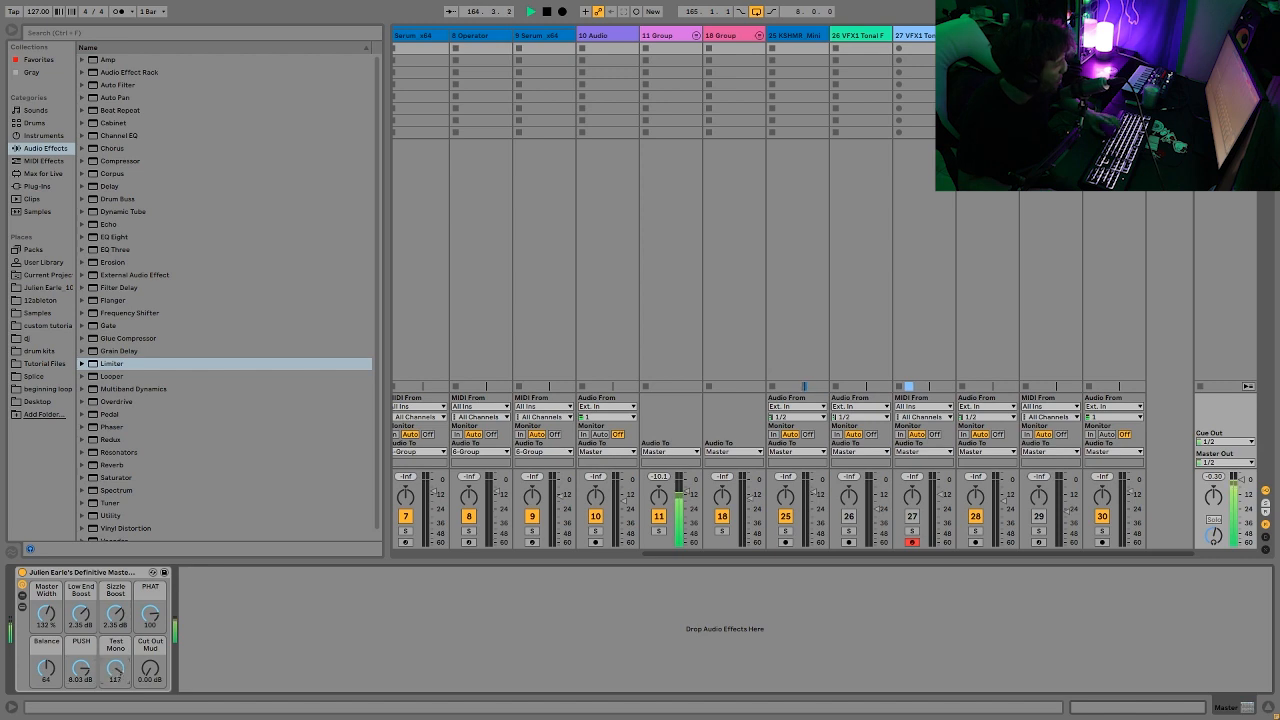
pyautogui.moveTo(115, 668); pyautogui.dragTo(115, 630)
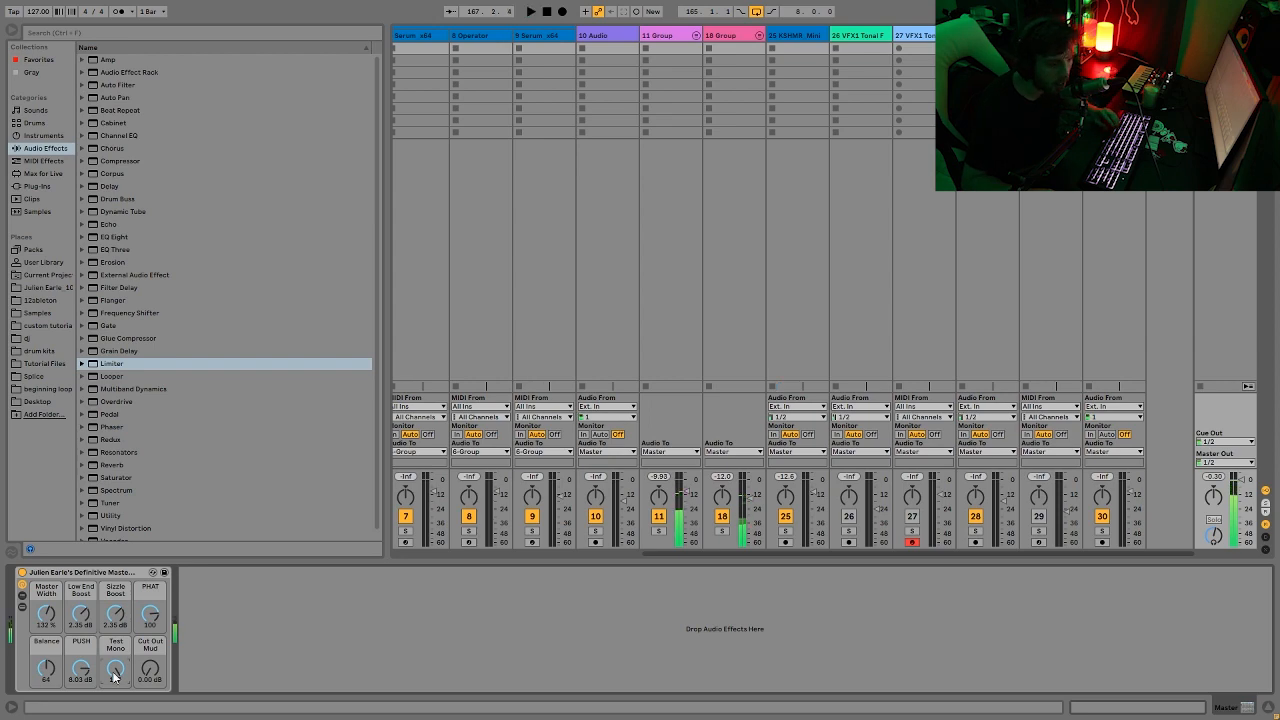
pyautogui.moveTo(115, 668); pyautogui.dragTo(115, 706)
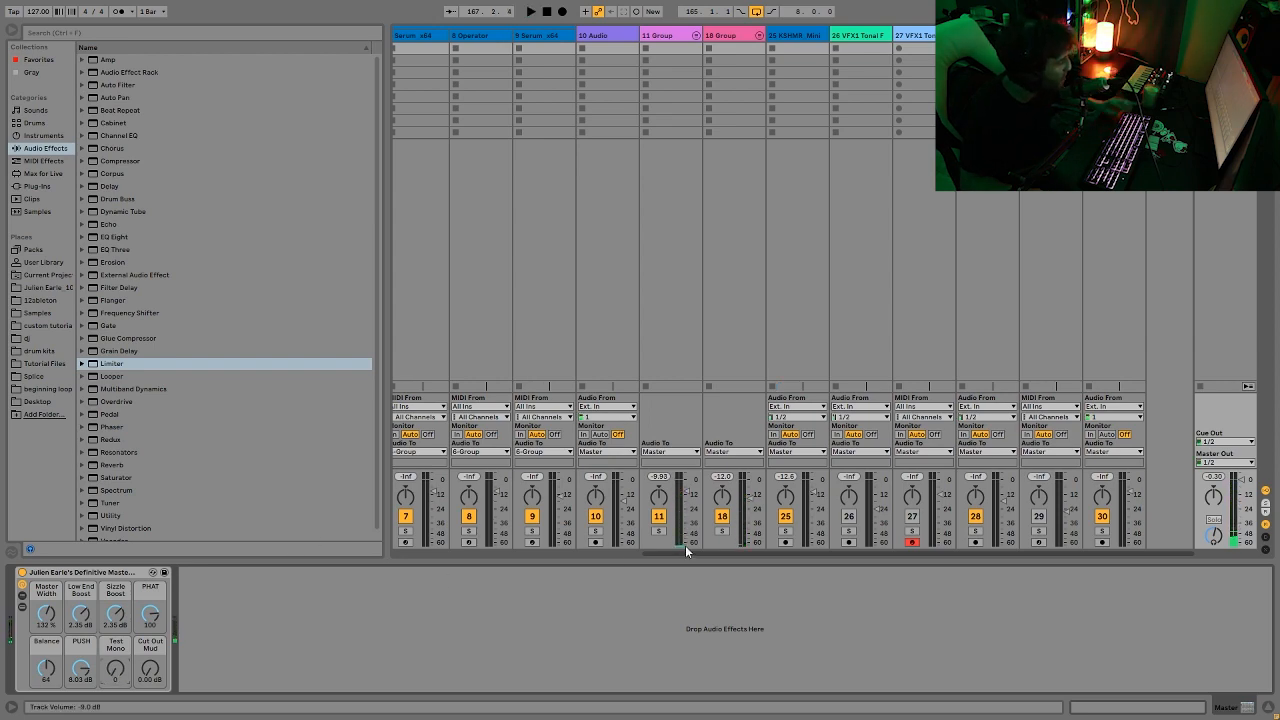
# Solo and select the 5 Serum_x64 track, switch to the Arrangement view, and audition the track alone
pyautogui.moveTo(676, 555); pyautogui.dragTo(445, 530)
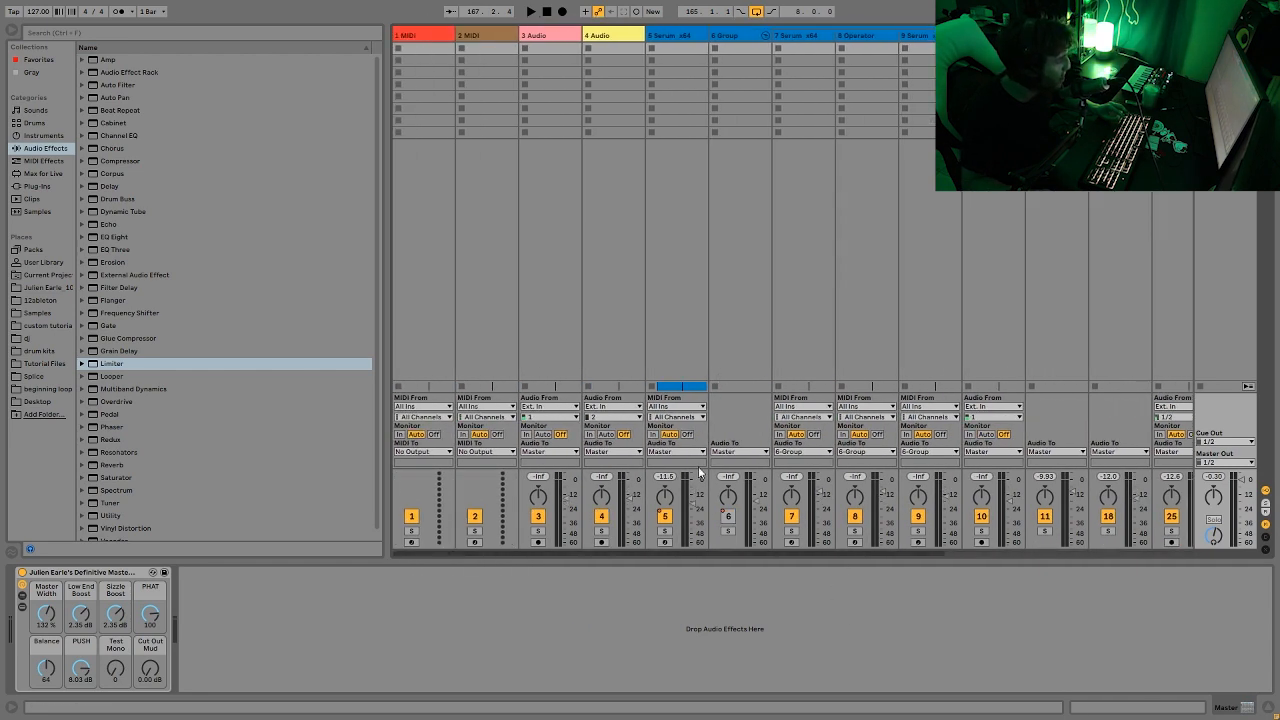
pyautogui.click(664, 531)
pyautogui.click(690, 37)
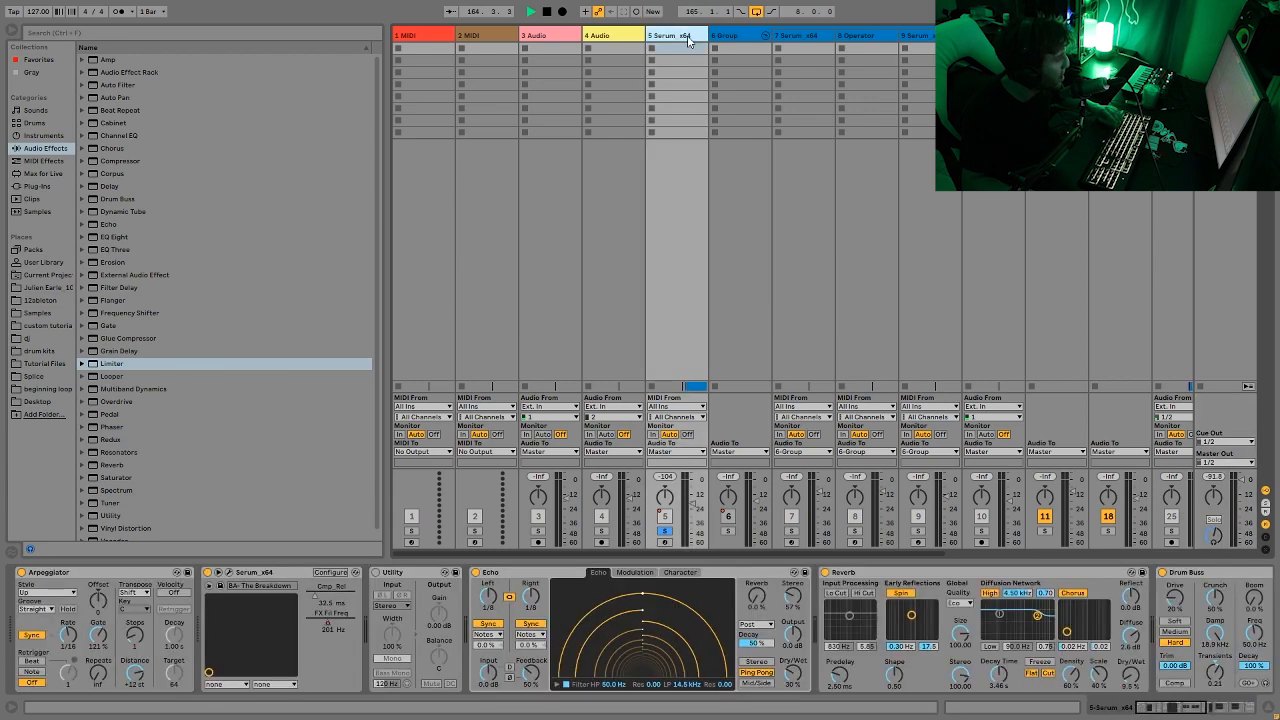
pyautogui.press('Tab')
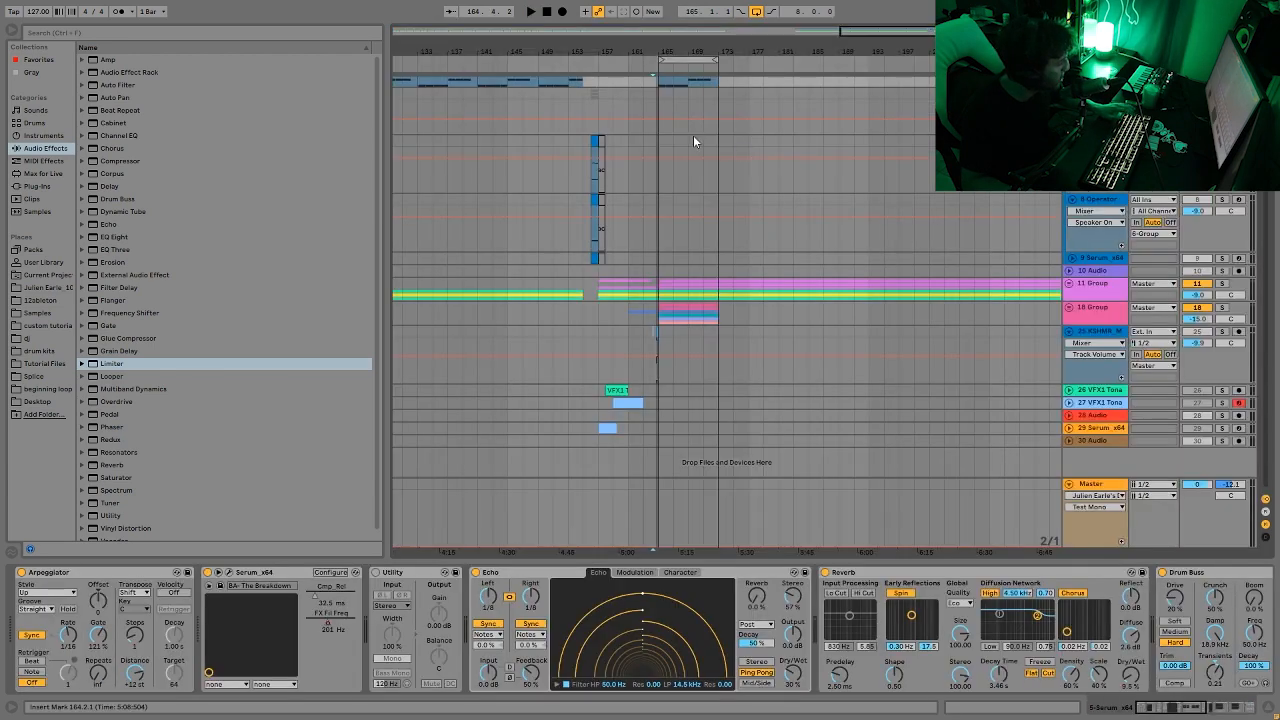
pyautogui.press('space')
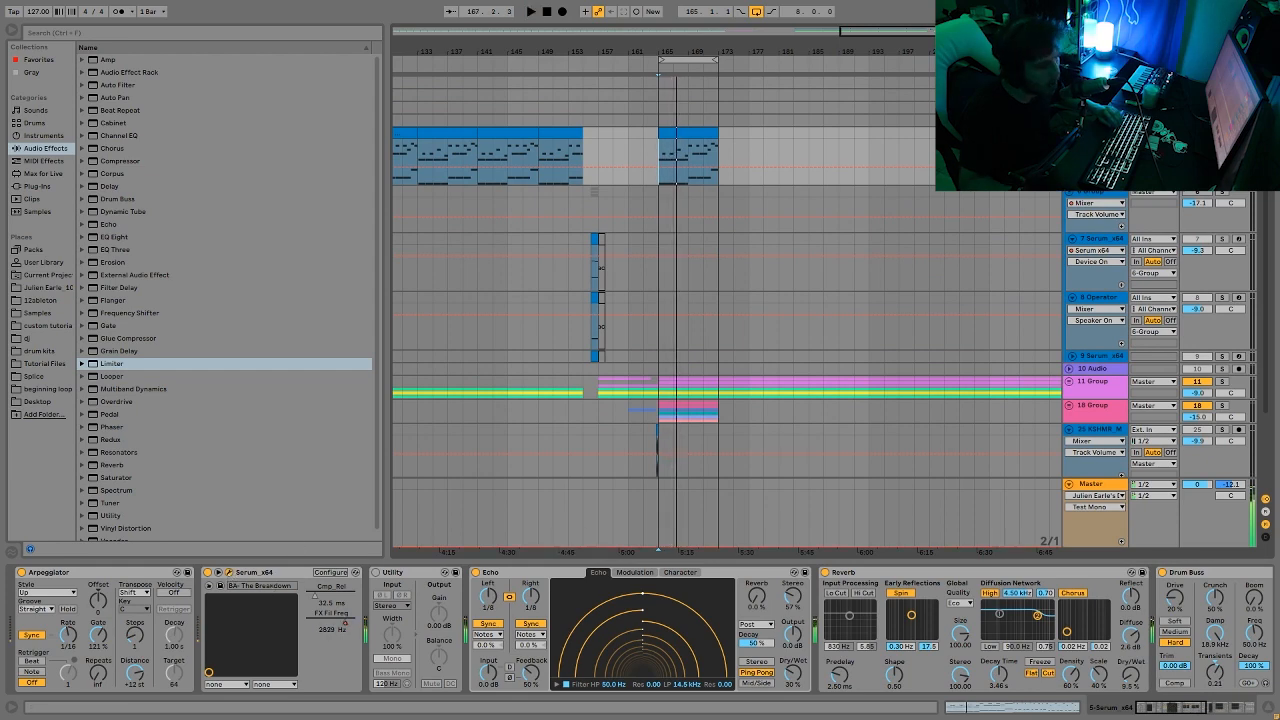
# Open the Serum synth on the soloed track to view its FX page, and close it
pyautogui.click(228, 573)
pyautogui.click(482, 120)
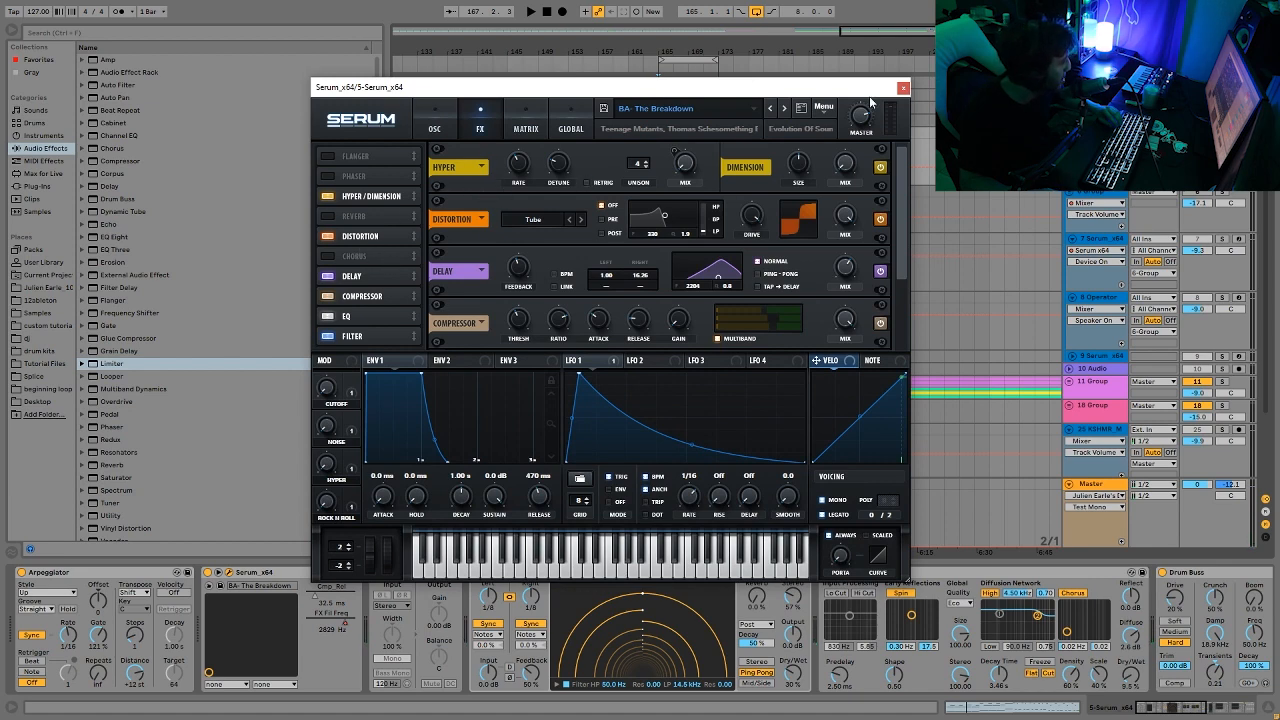
pyautogui.click(903, 87)
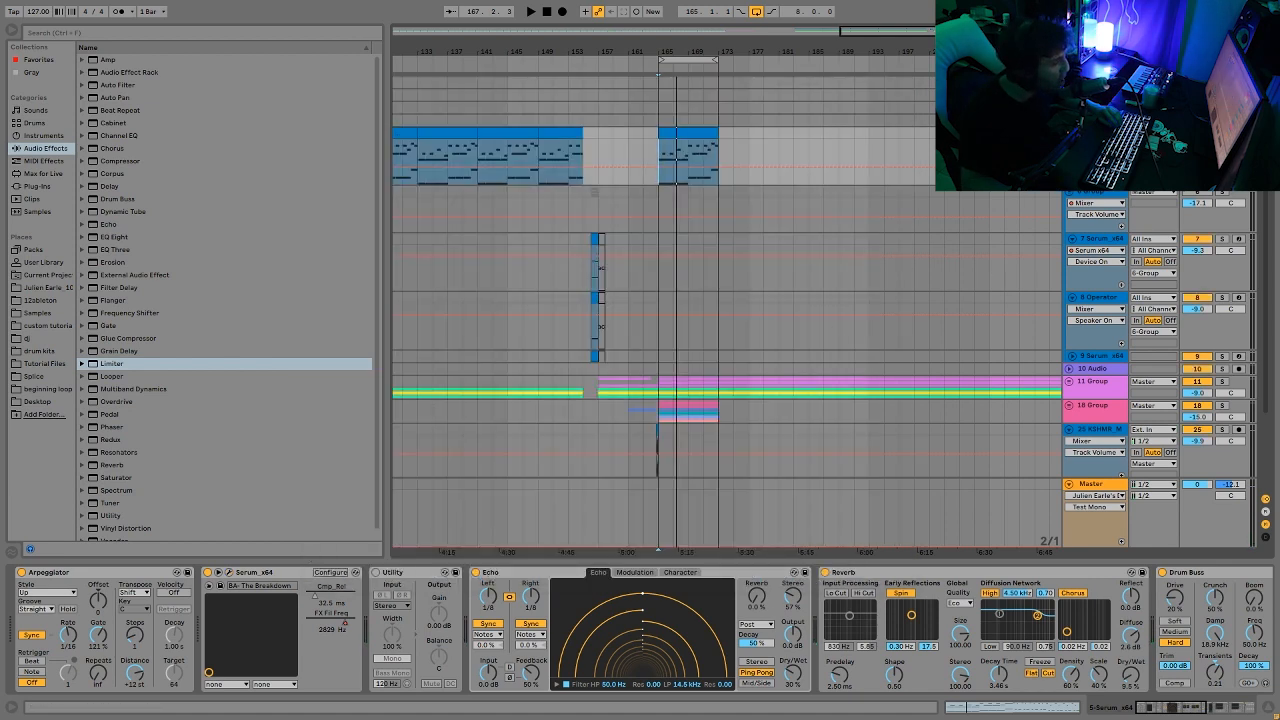
# Unsolo the Serum track, select the Master track, and check the loop using the rack's Test Mono, leaving it at 0
pyautogui.scroll(-2, 1100, 470)
pyautogui.click(1105, 492)
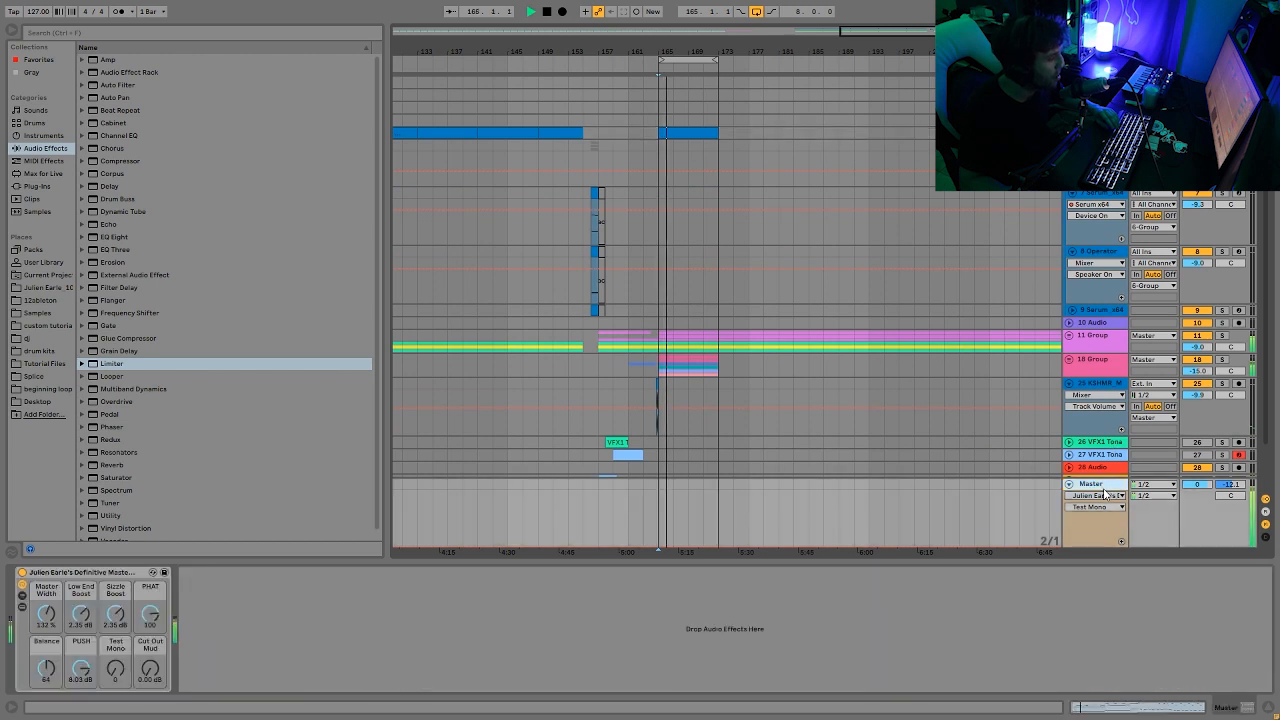
pyautogui.moveTo(116, 678); pyautogui.dragTo(120, 679)
pyautogui.press('space')
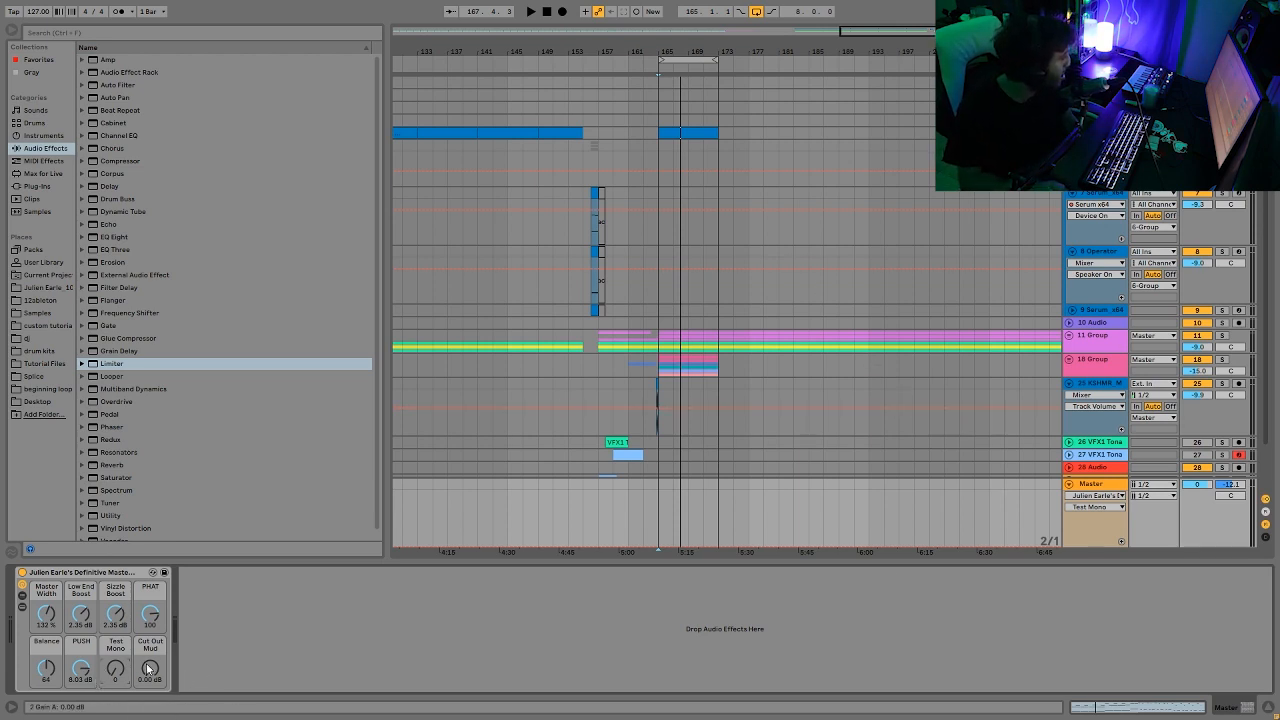
# Add an EQ Eight after the mastering rack and make a band 2 cut of -2.60 dB at 250 Hz
pyautogui.moveTo(113, 237); pyautogui.dragTo(320, 629)
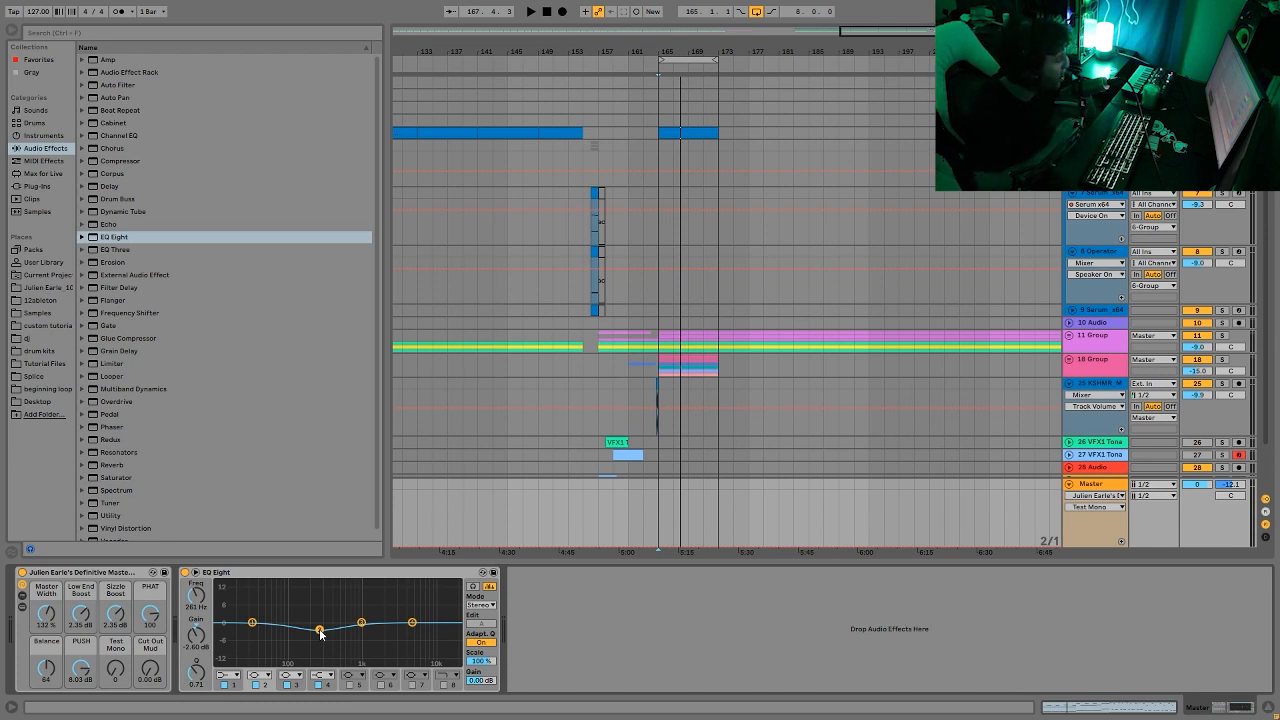
pyautogui.click(197, 604)
pyautogui.write('250')
pyautogui.press('Return')
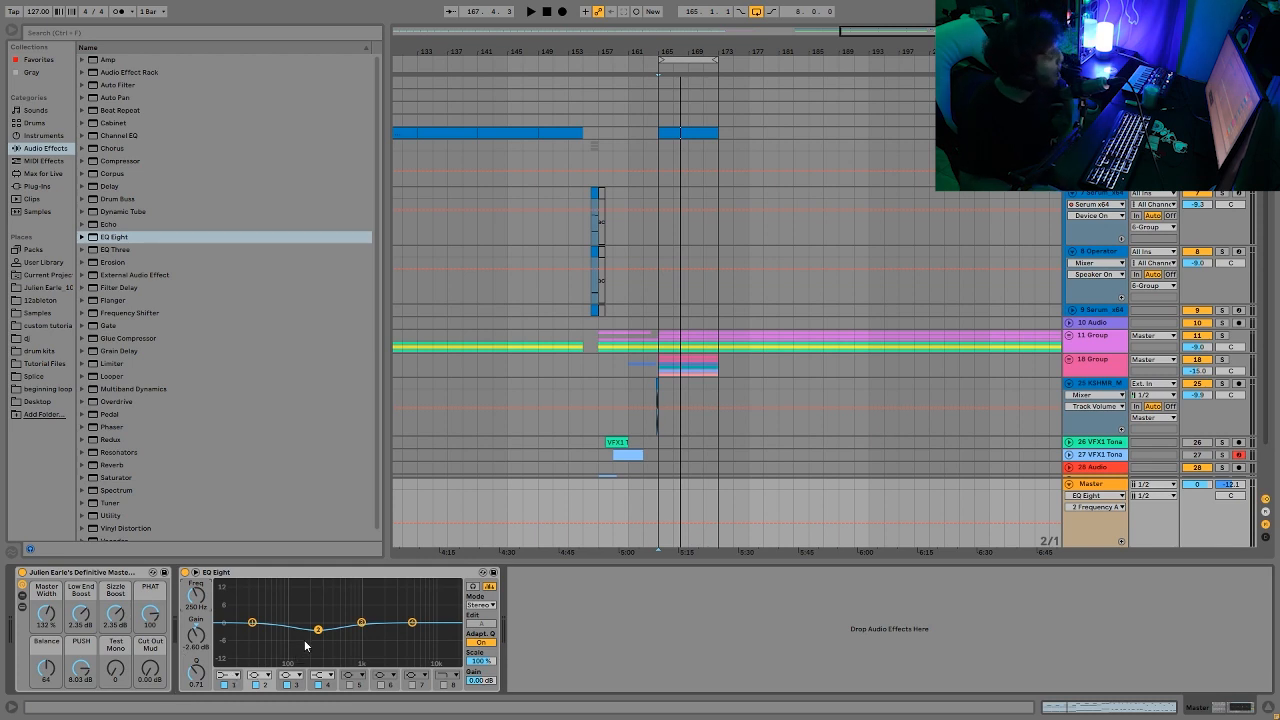
# Narrow the band 2 cut to a Q of 7.08 and -5.48 dB gain, and delete the EQ Eight
pyautogui.moveTo(197, 679); pyautogui.dragTo(197, 627)
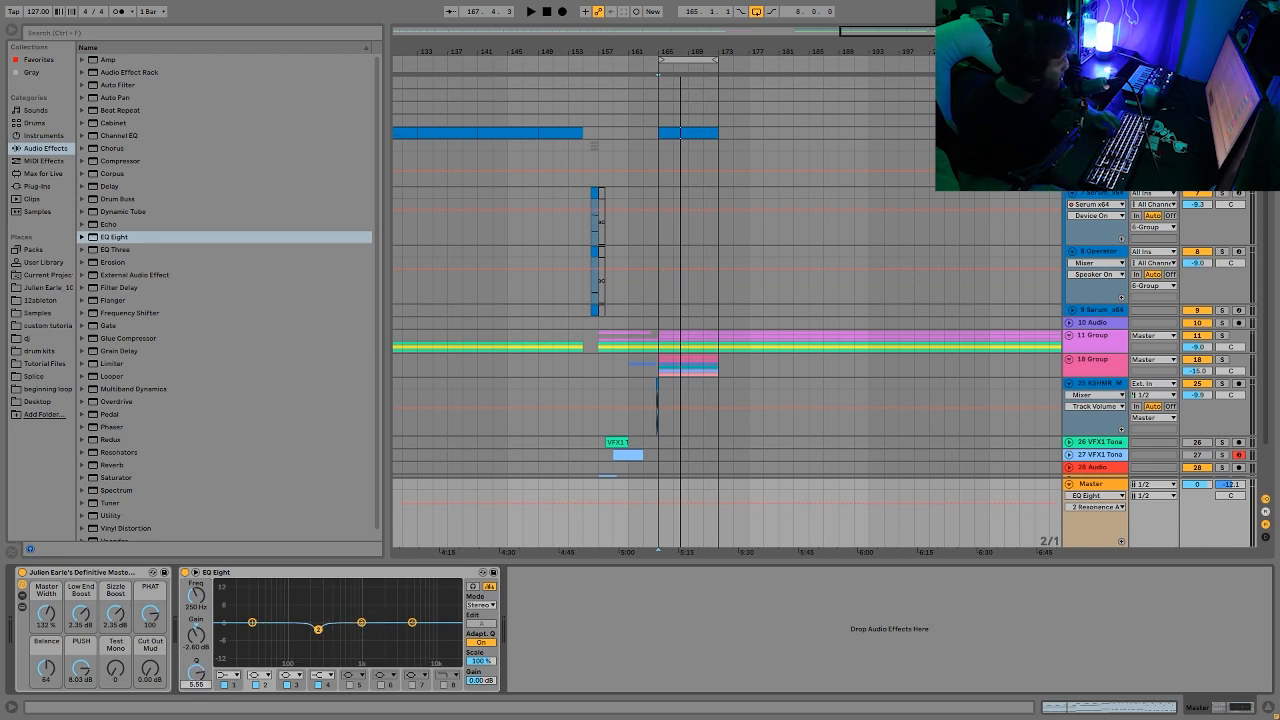
pyautogui.click(199, 640)
pyautogui.moveTo(197, 637); pyautogui.dragTo(197, 641)
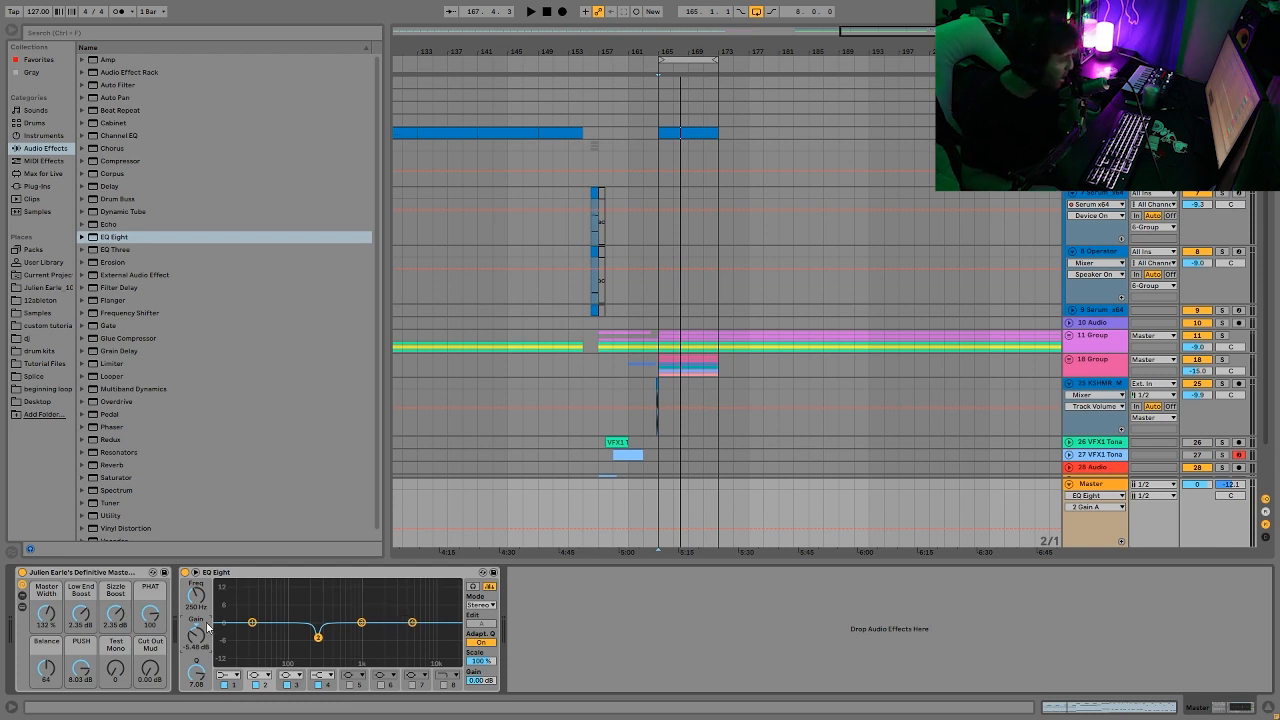
pyautogui.click(282, 574)
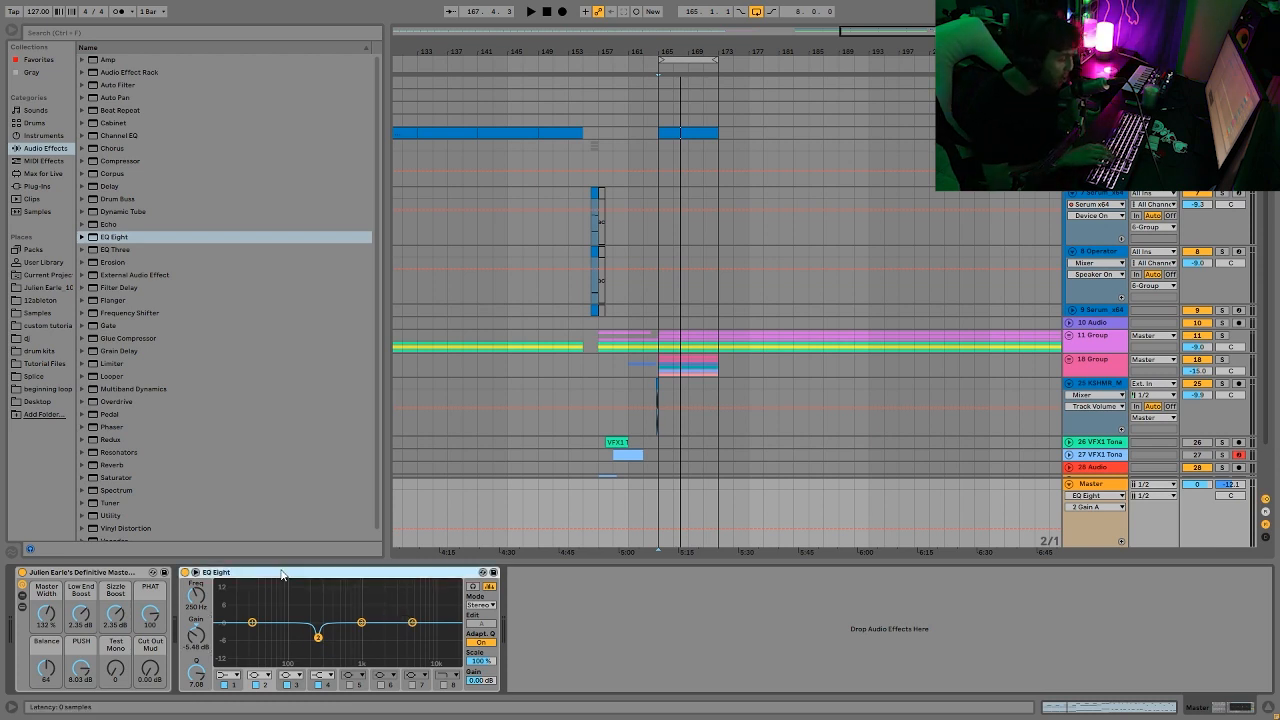
pyautogui.press('Delete')
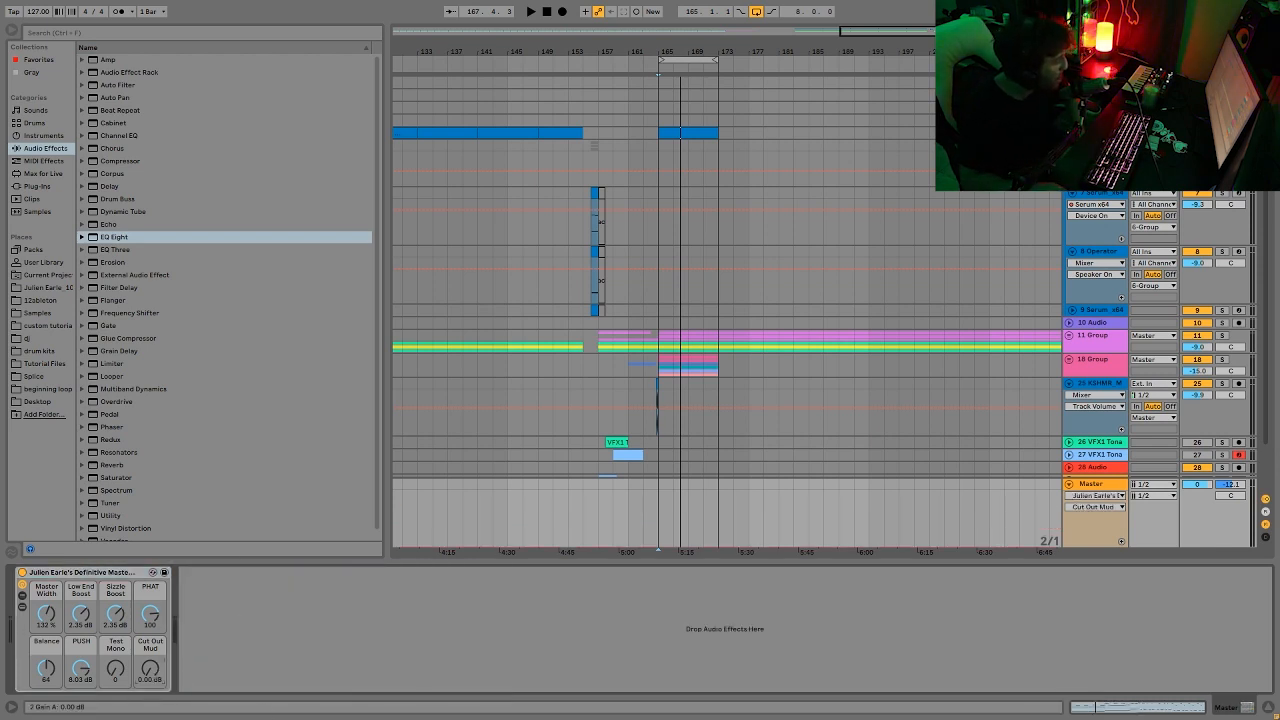
# Set the mastering rack's Cut Out Mud to -3.69 dB and audition the loop
pyautogui.moveTo(150, 669)
pyautogui.mouseDown()
pyautogui.moveTo(150, 609)
pyautogui.moveTo(150, 675)
pyautogui.mouseUp()
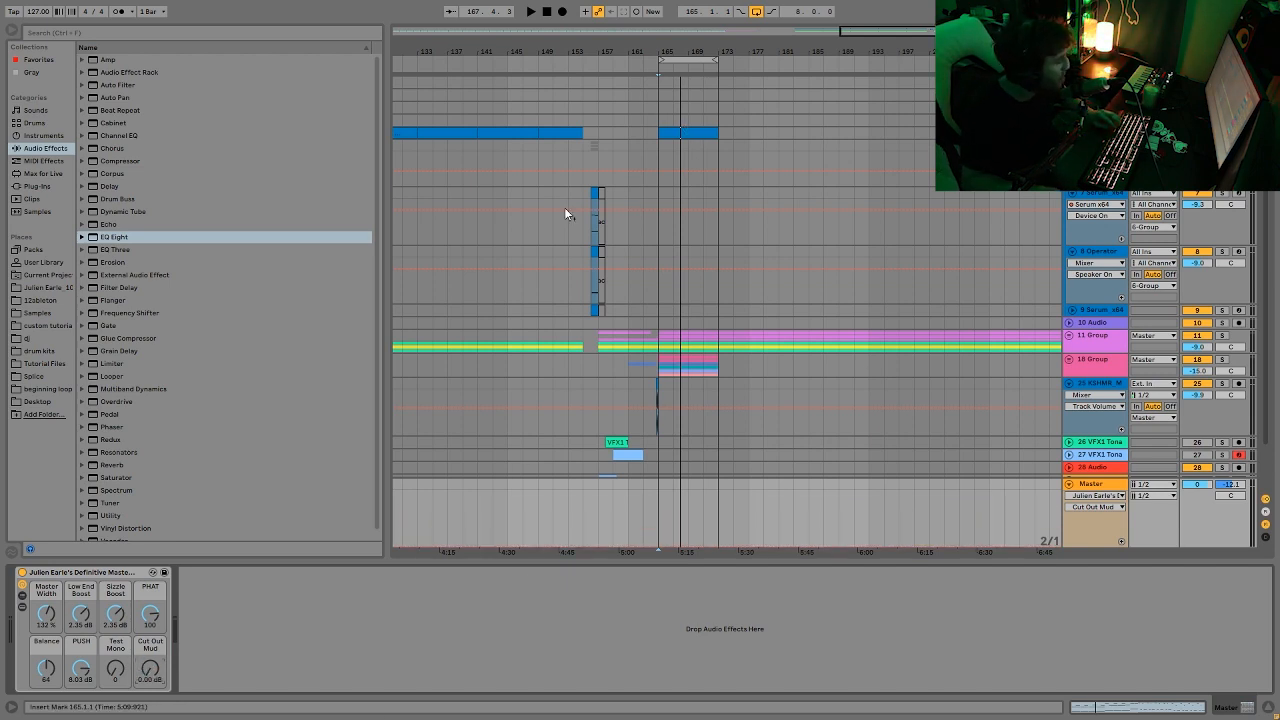
pyautogui.press('space')
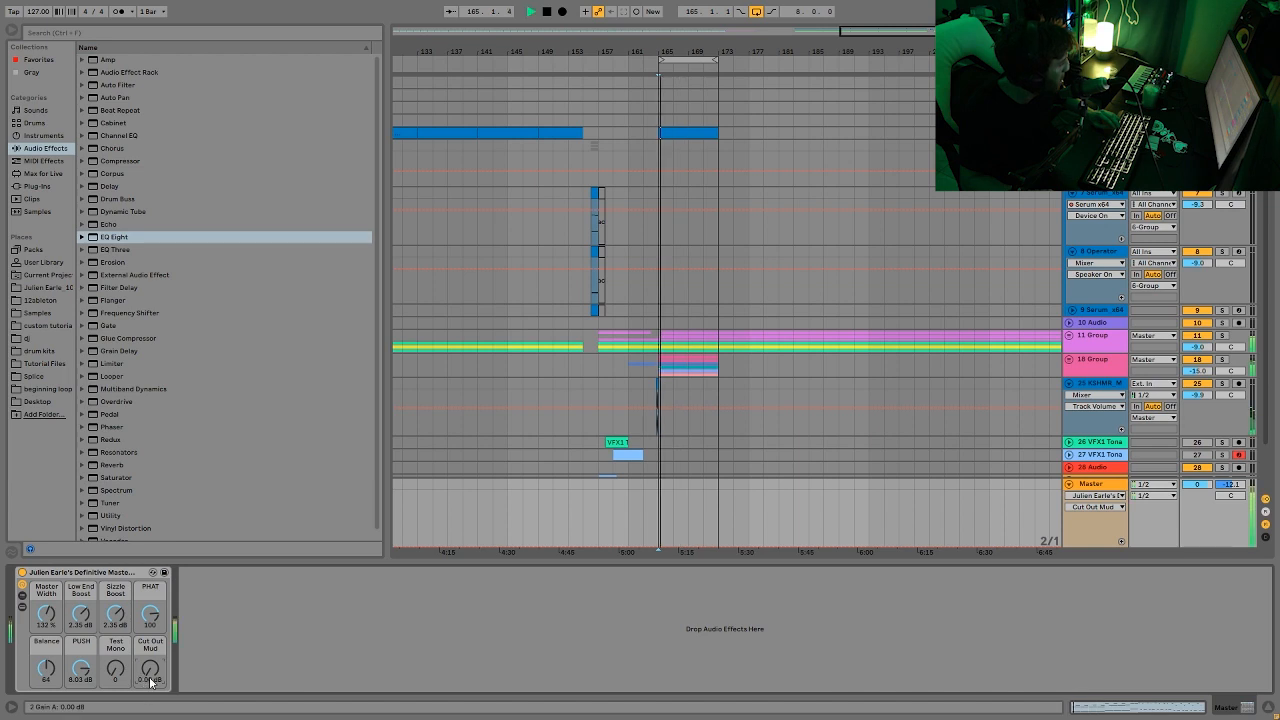
pyautogui.moveTo(155, 681); pyautogui.dragTo(155, 610)
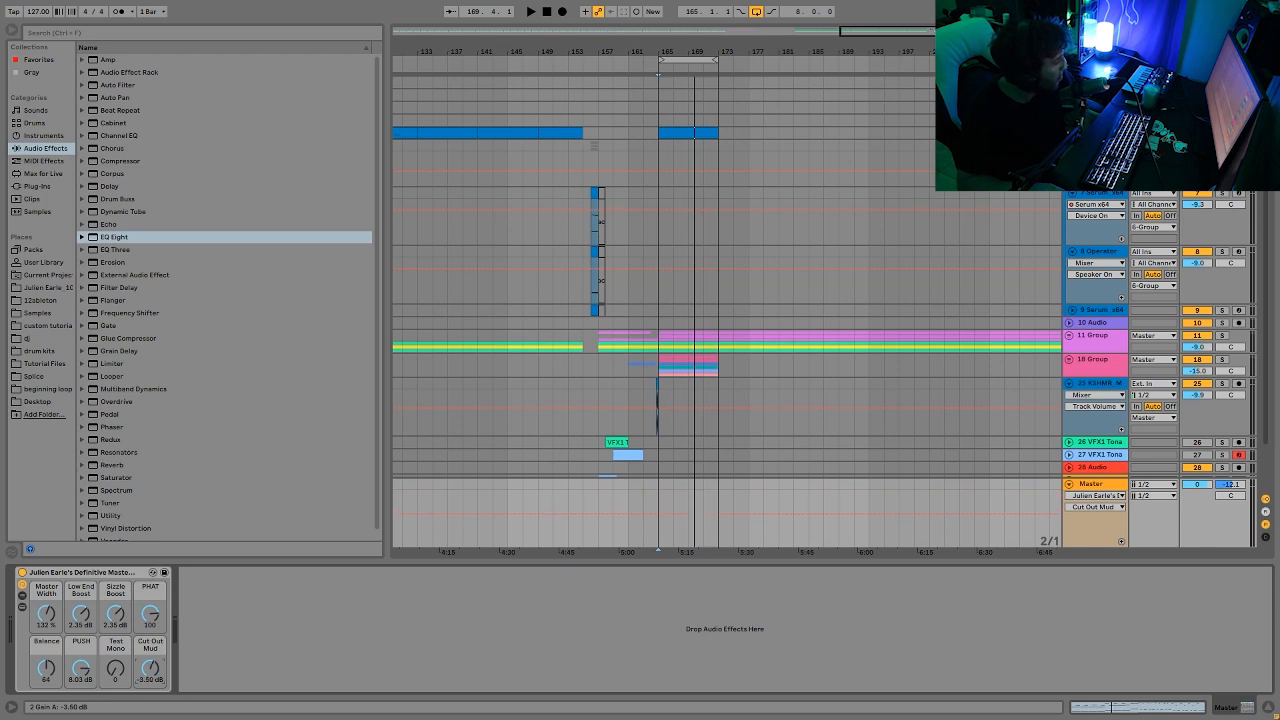
pyautogui.moveTo(150, 668); pyautogui.dragTo(292, 636)
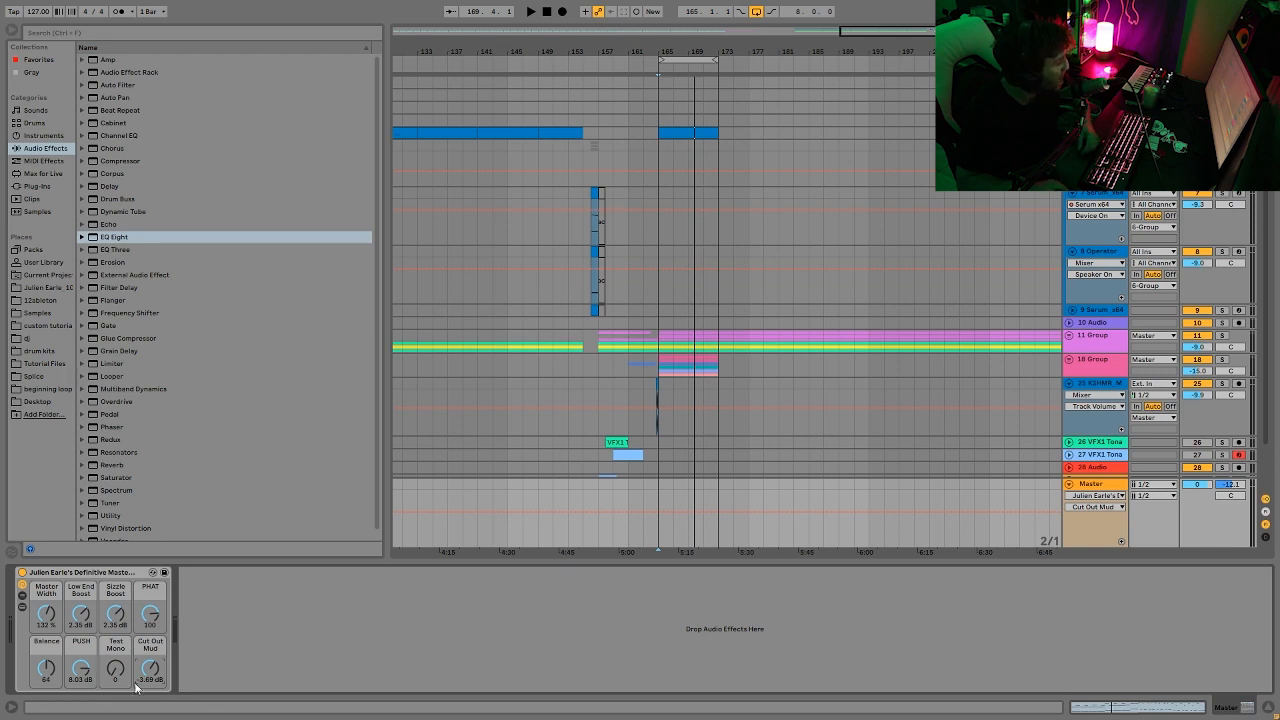
pyautogui.moveTo(146, 675); pyautogui.dragTo(146, 675)
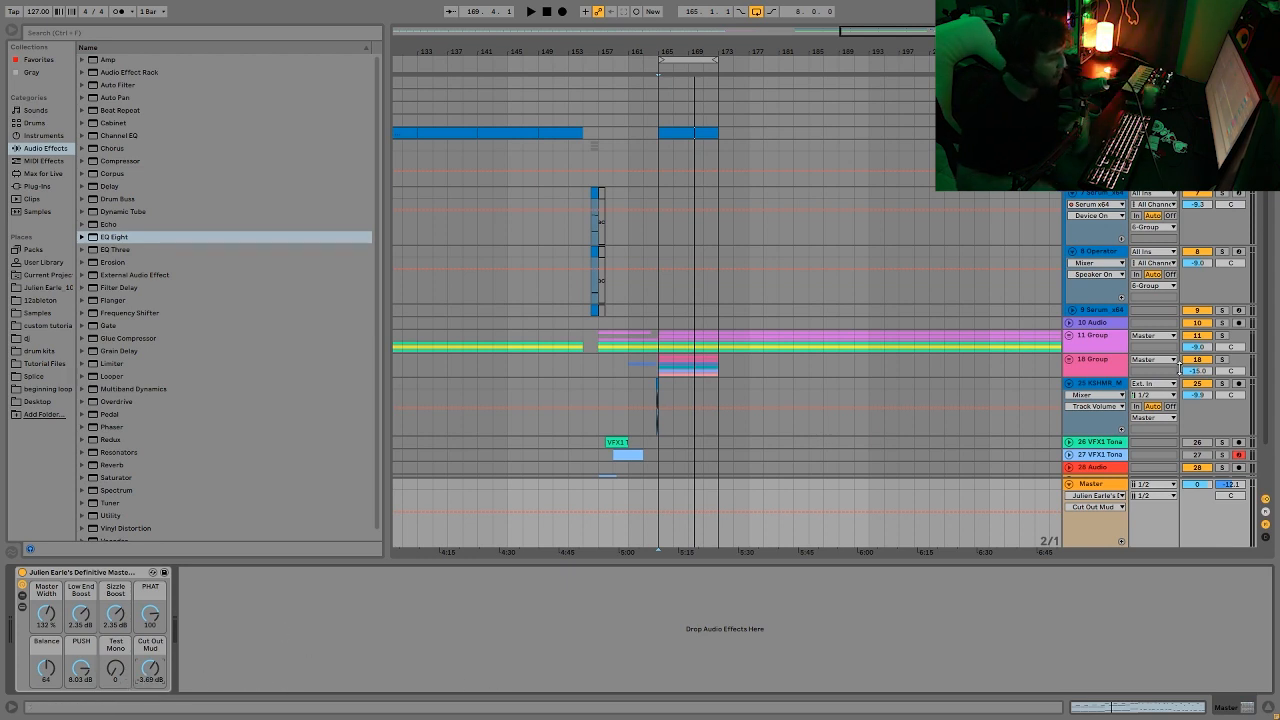
pyautogui.press('space')
pyautogui.press('space')
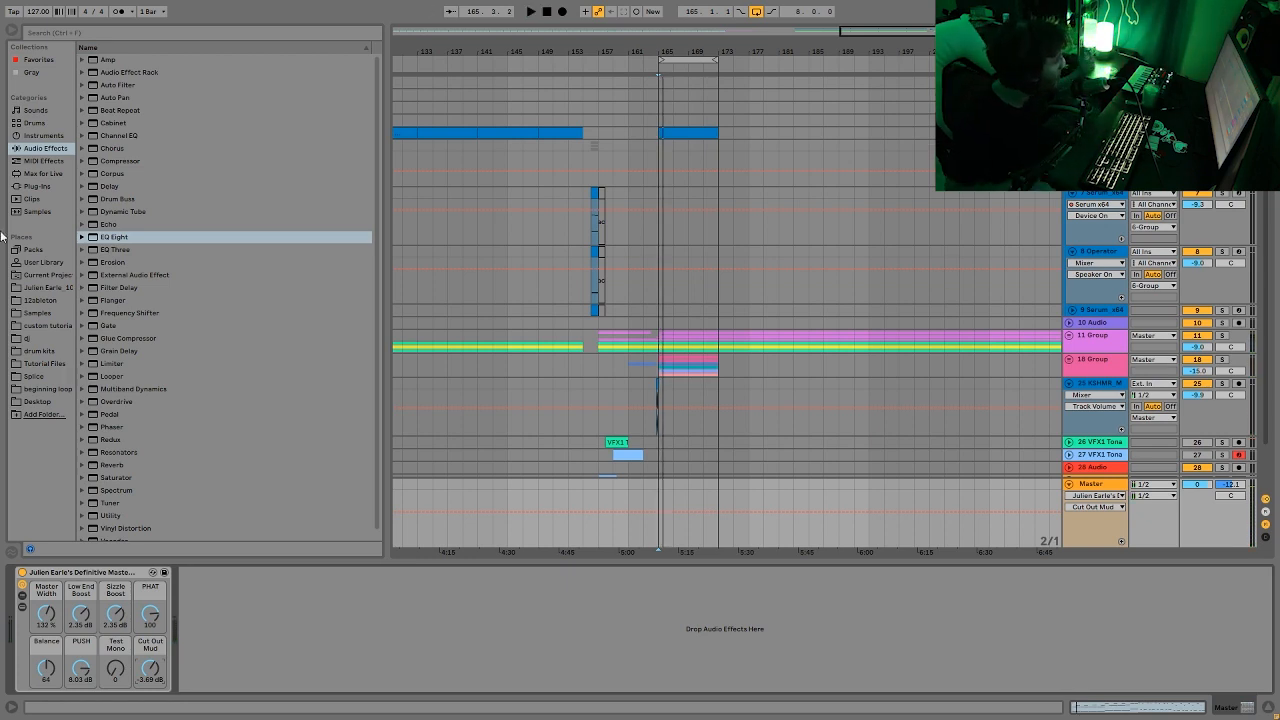
# Show the current project's files in the browser, and compare the loop with the mastering rack bypassed and re-enabled
pyautogui.click(60, 274)
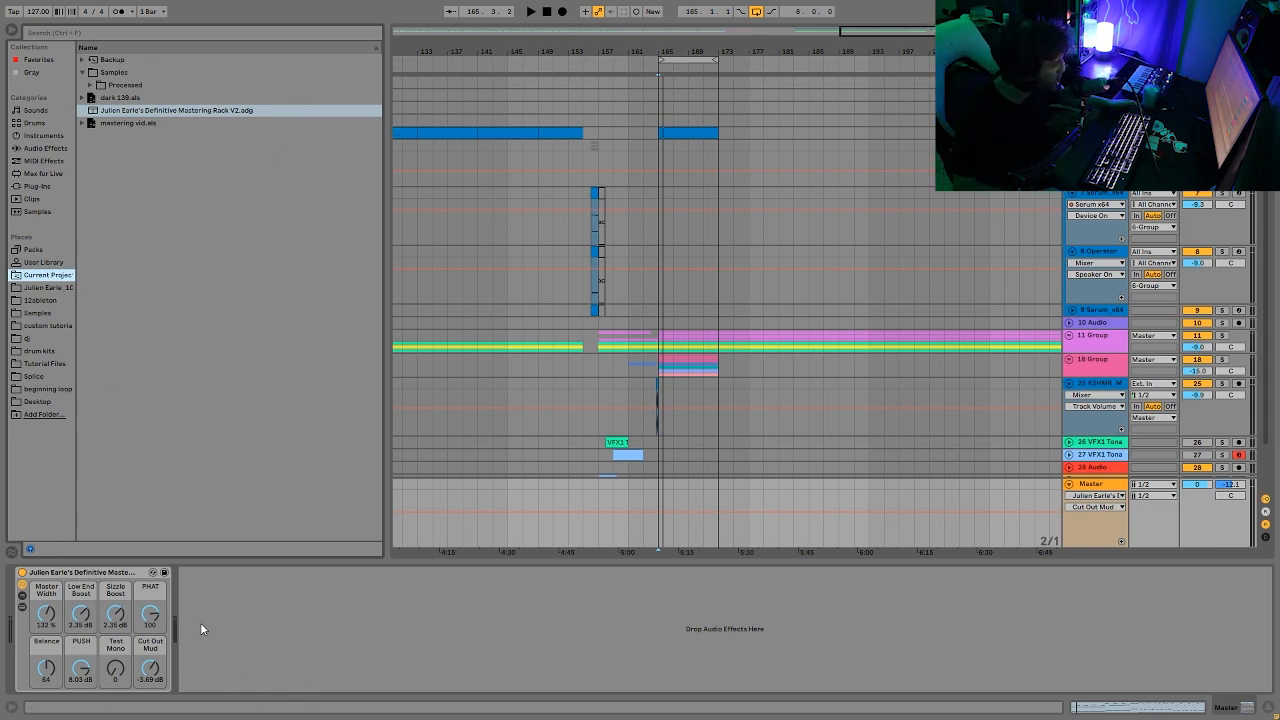
pyautogui.click(22, 572)
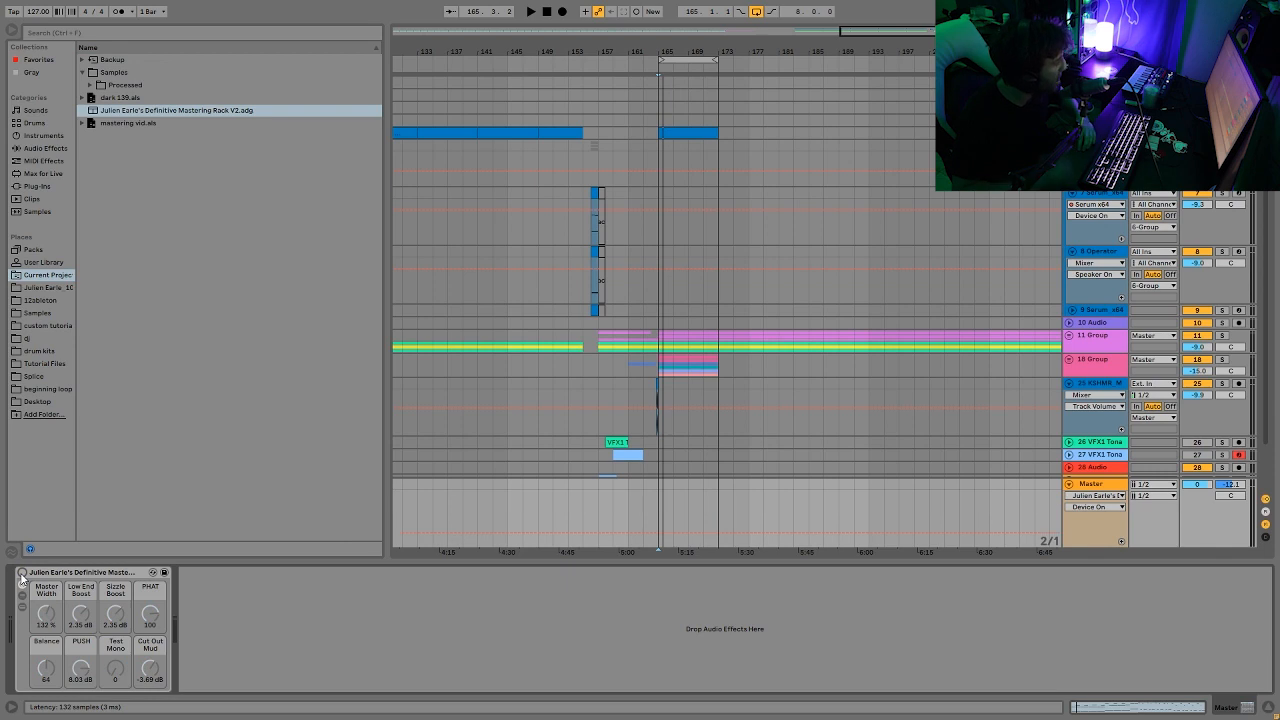
pyautogui.press('space')
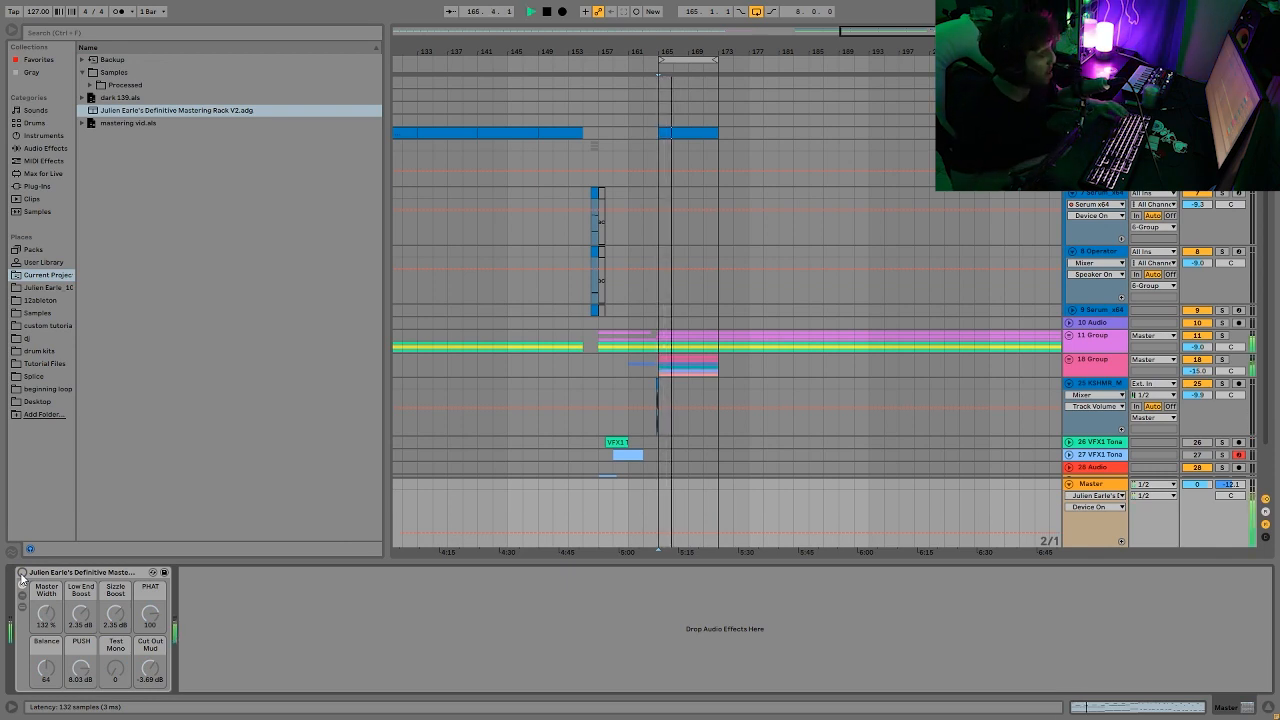
pyautogui.click(22, 572)
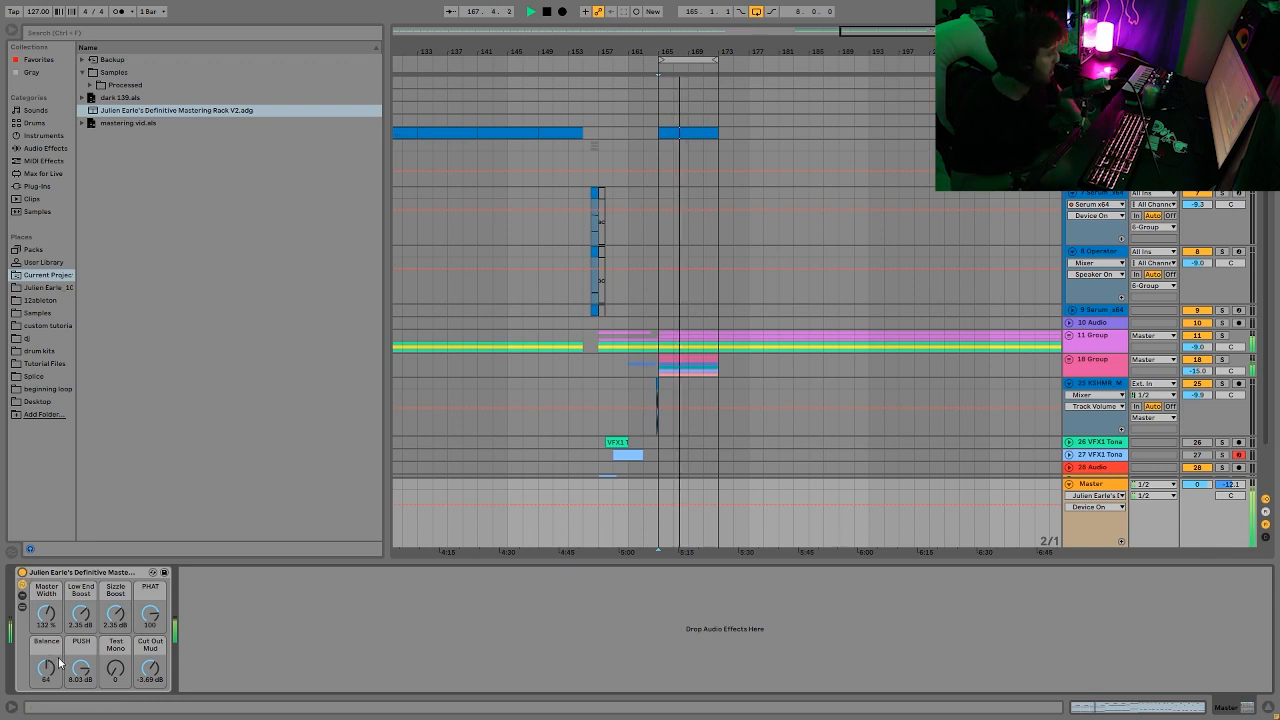
# Set the mastering rack's PUSH to 7.24 dB and replay the loop section with the Master track selected
pyautogui.moveTo(81, 668); pyautogui.dragTo(75, 681)
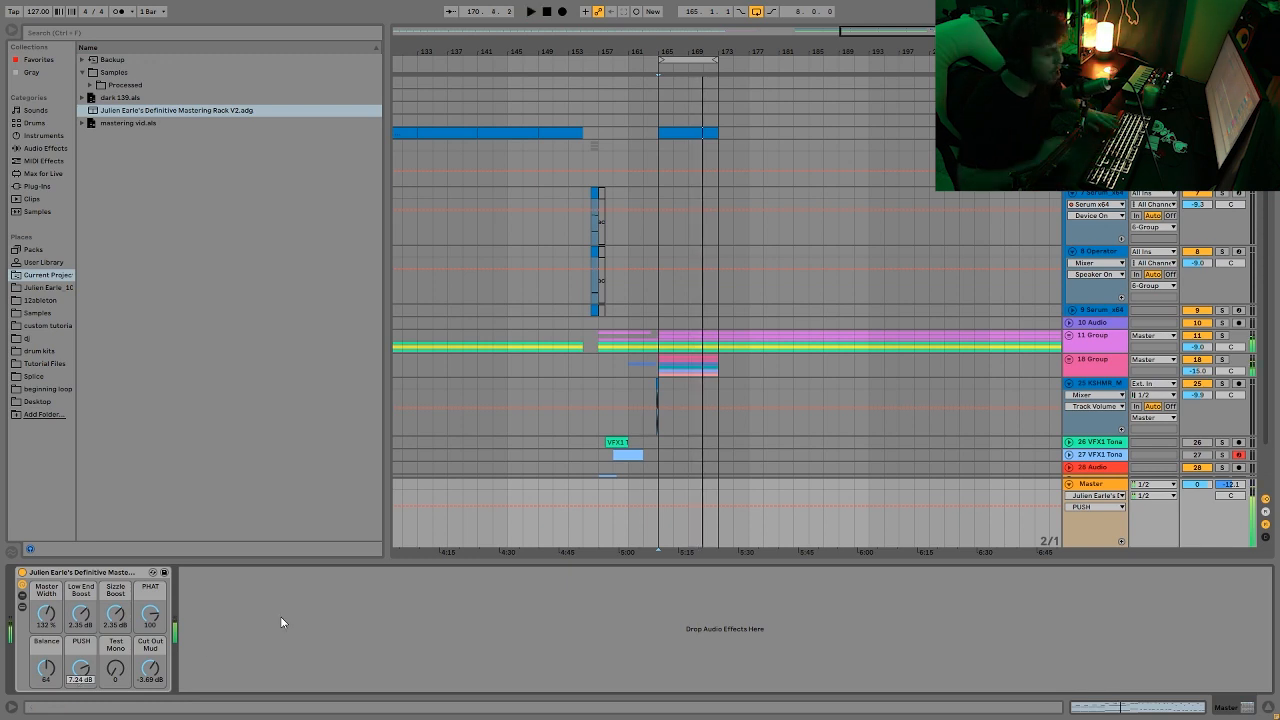
pyautogui.click(663, 135)
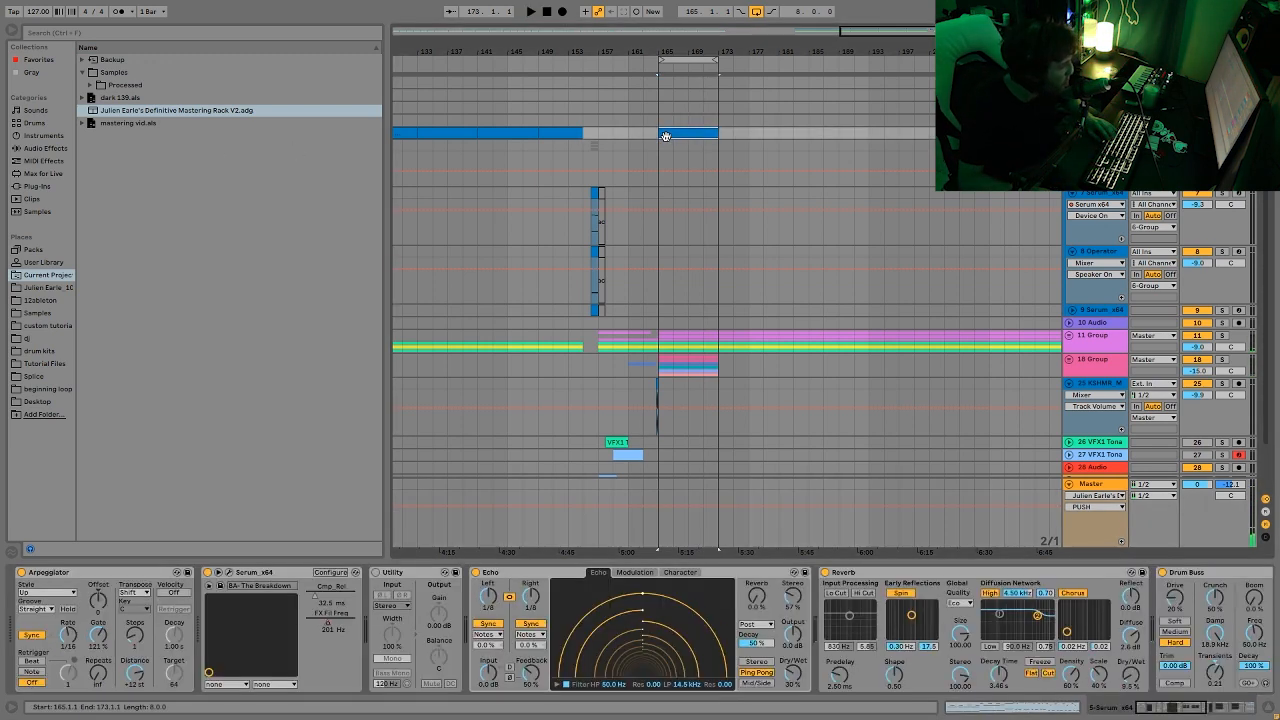
pyautogui.press('space')
pyautogui.click(1101, 490)
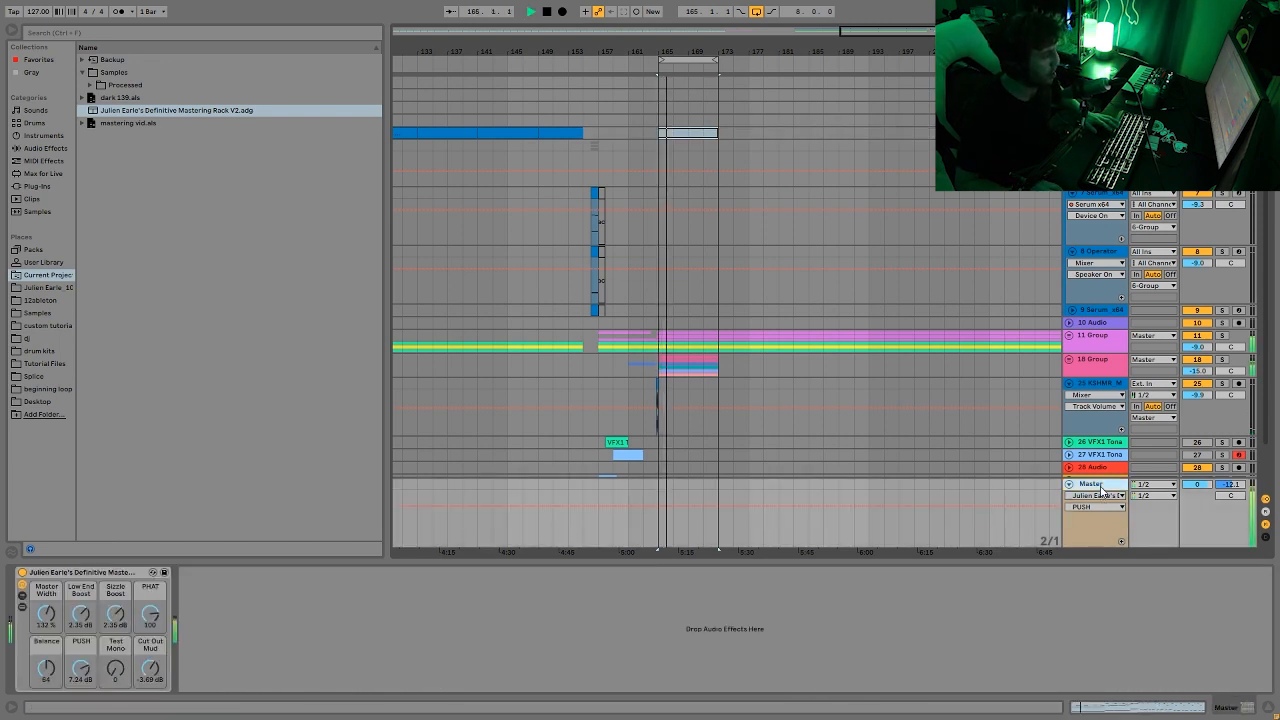
pyautogui.press('space')
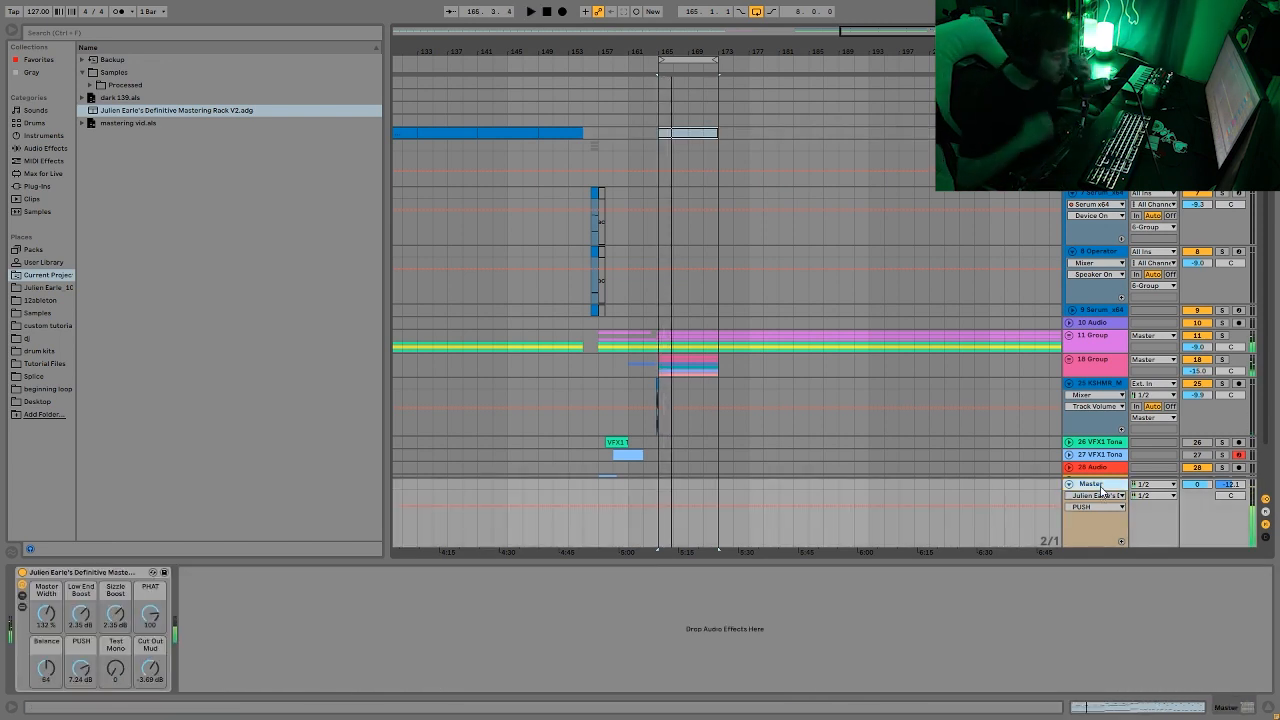